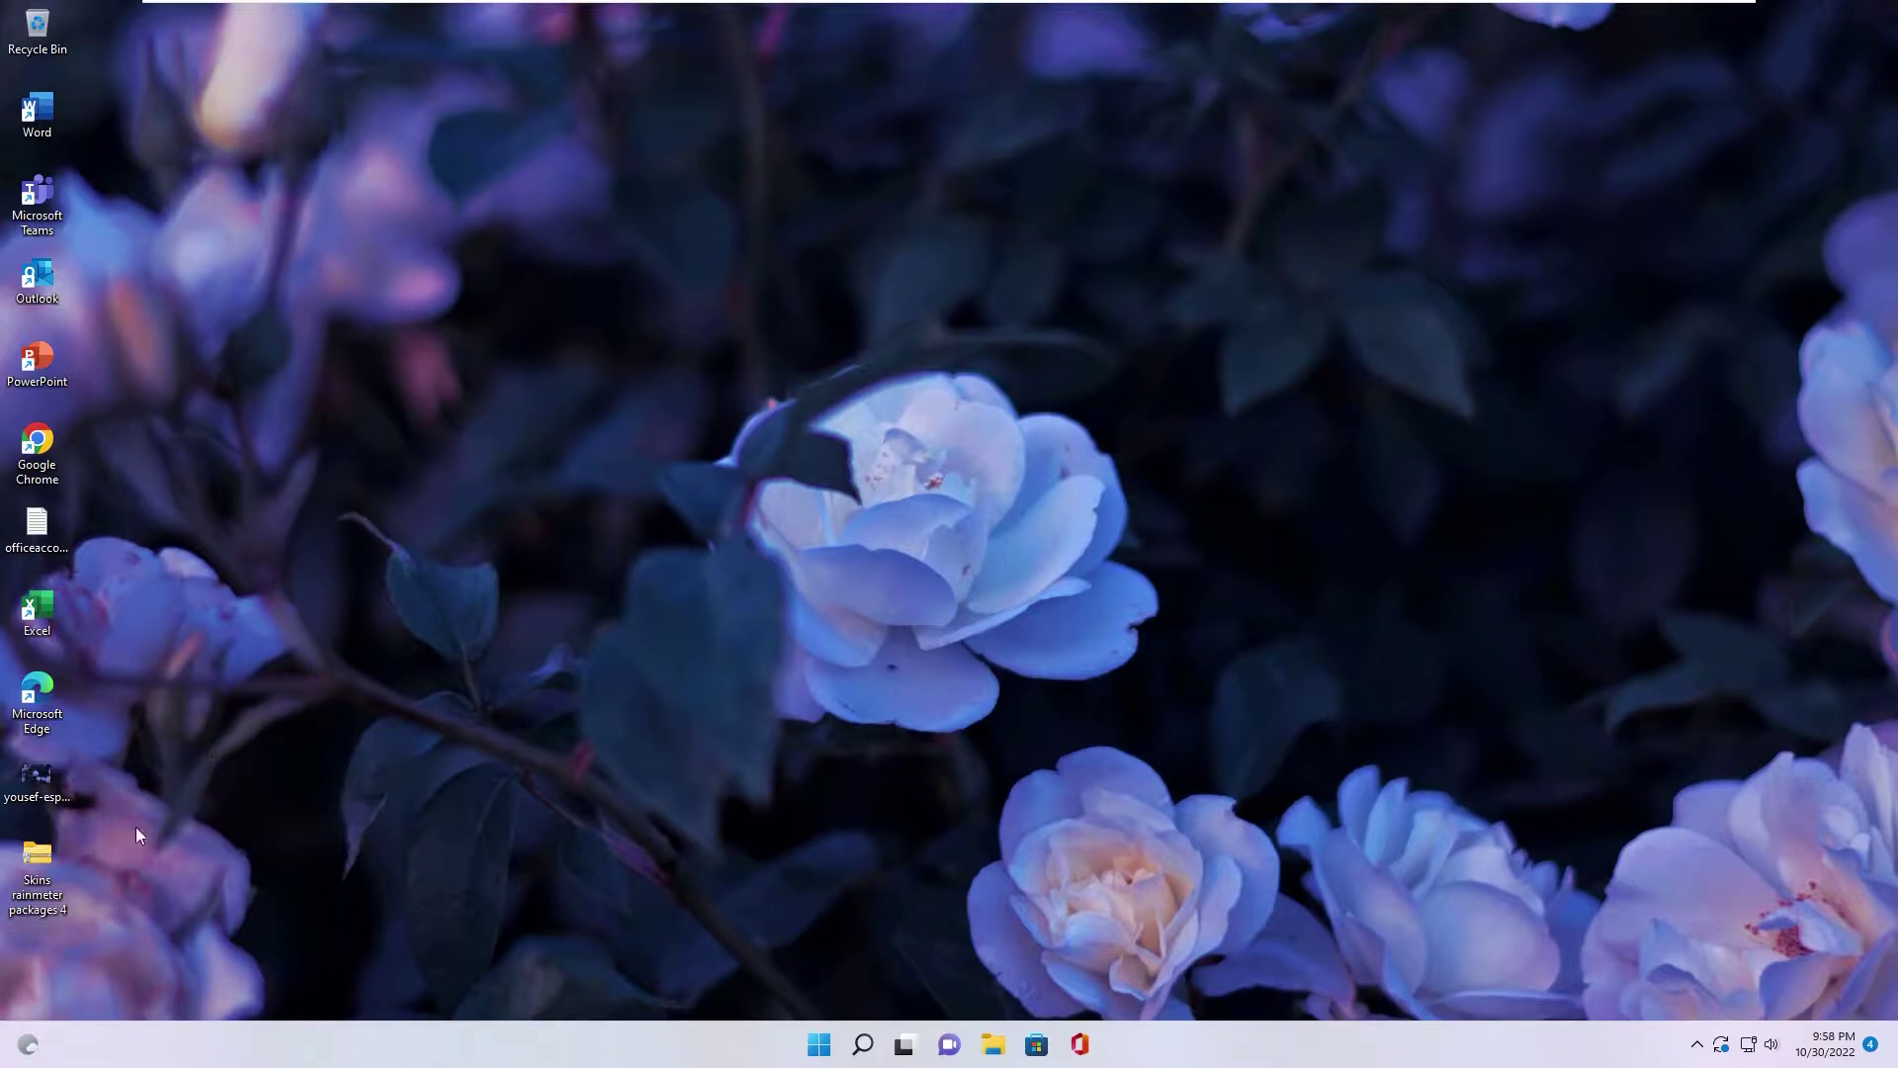
Extract the Skins rainmeter packages 4 zip with Extract All onto the desktop
drag(37, 869, 269, 746)
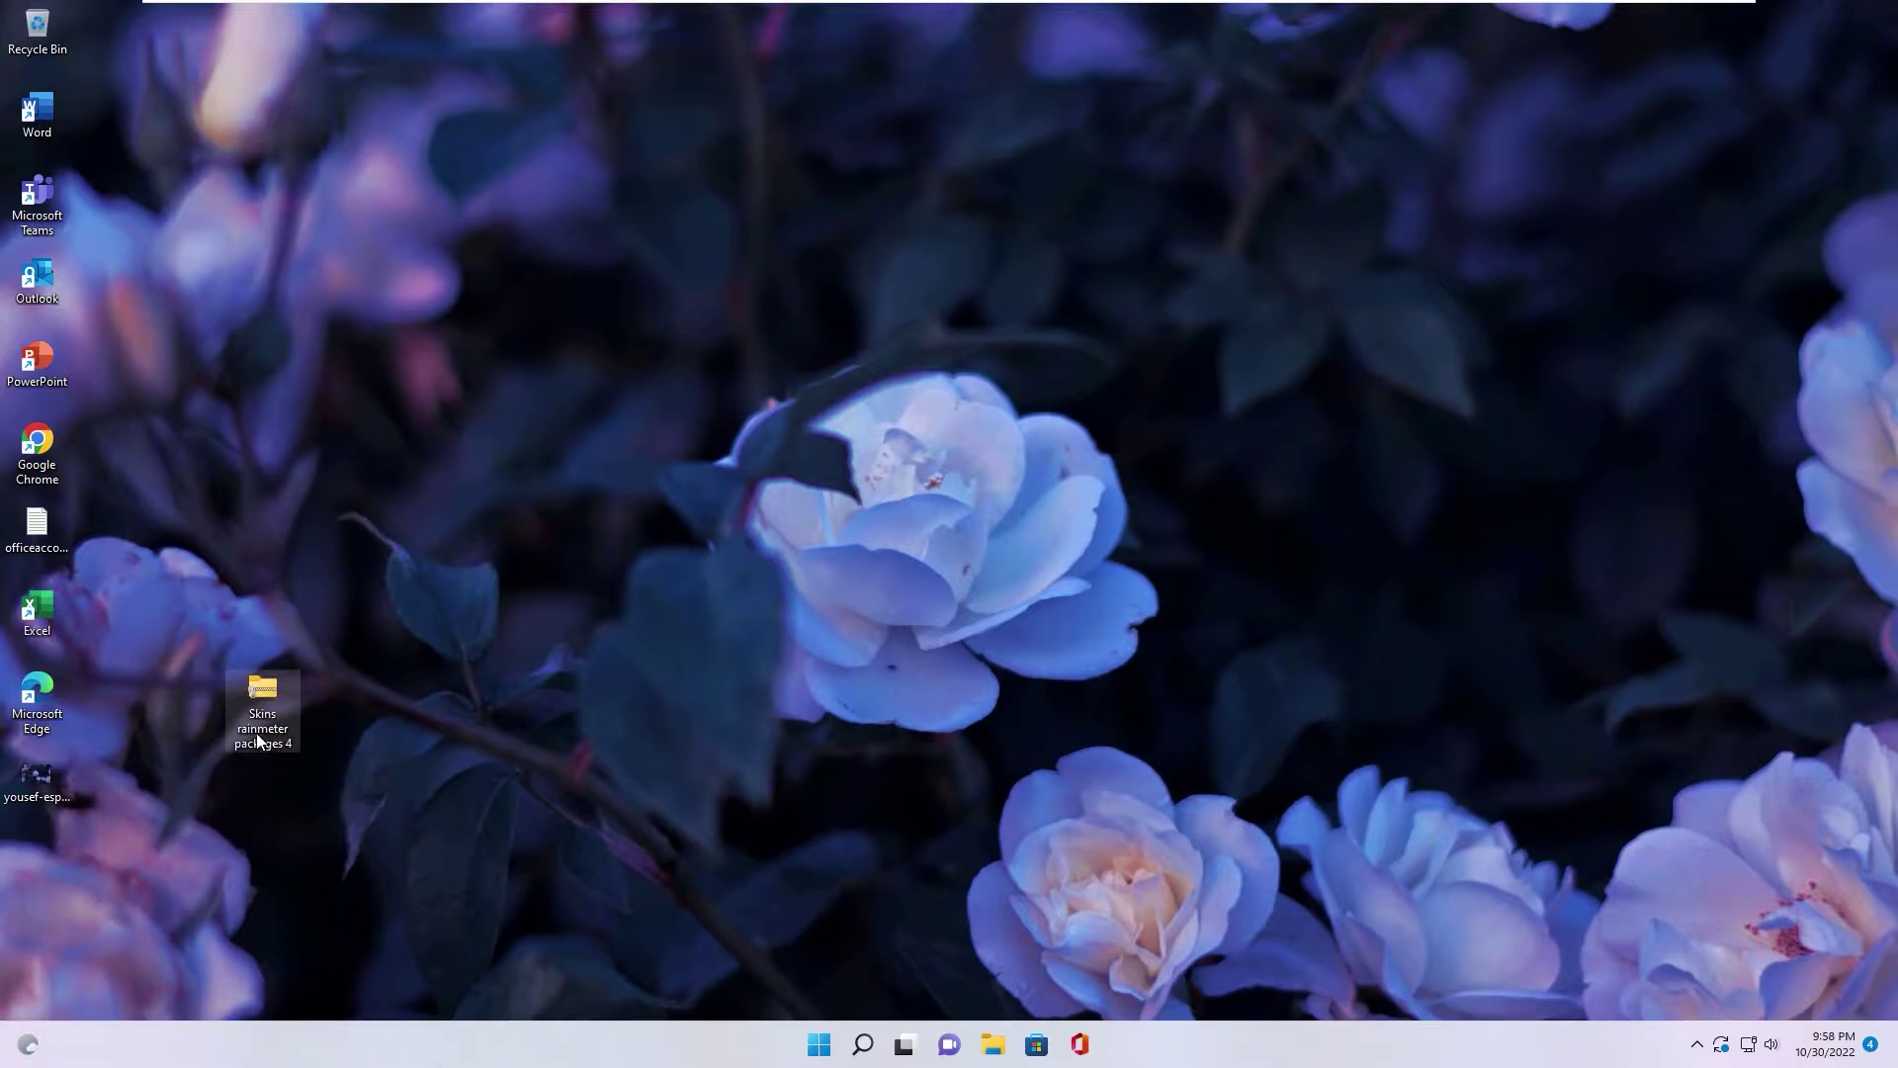
right_click(261, 690)
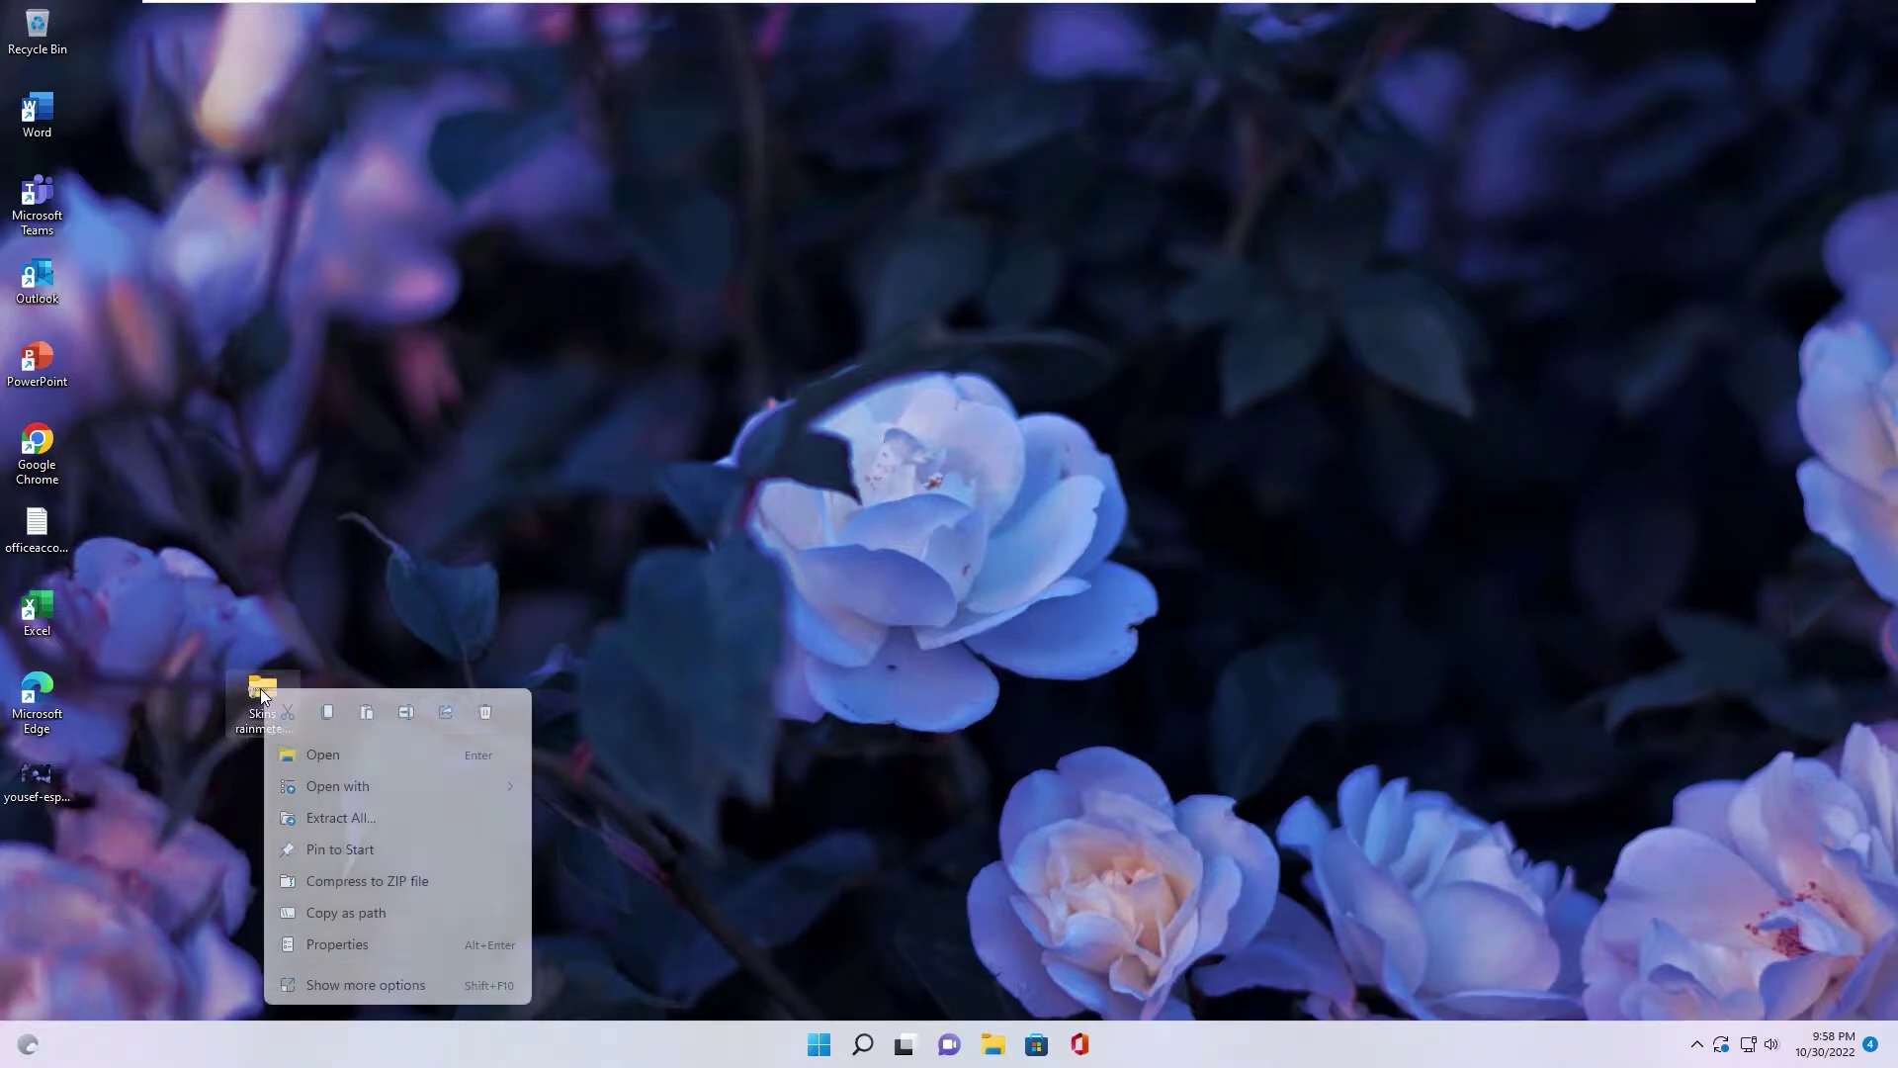
click(332, 817)
click(1119, 712)
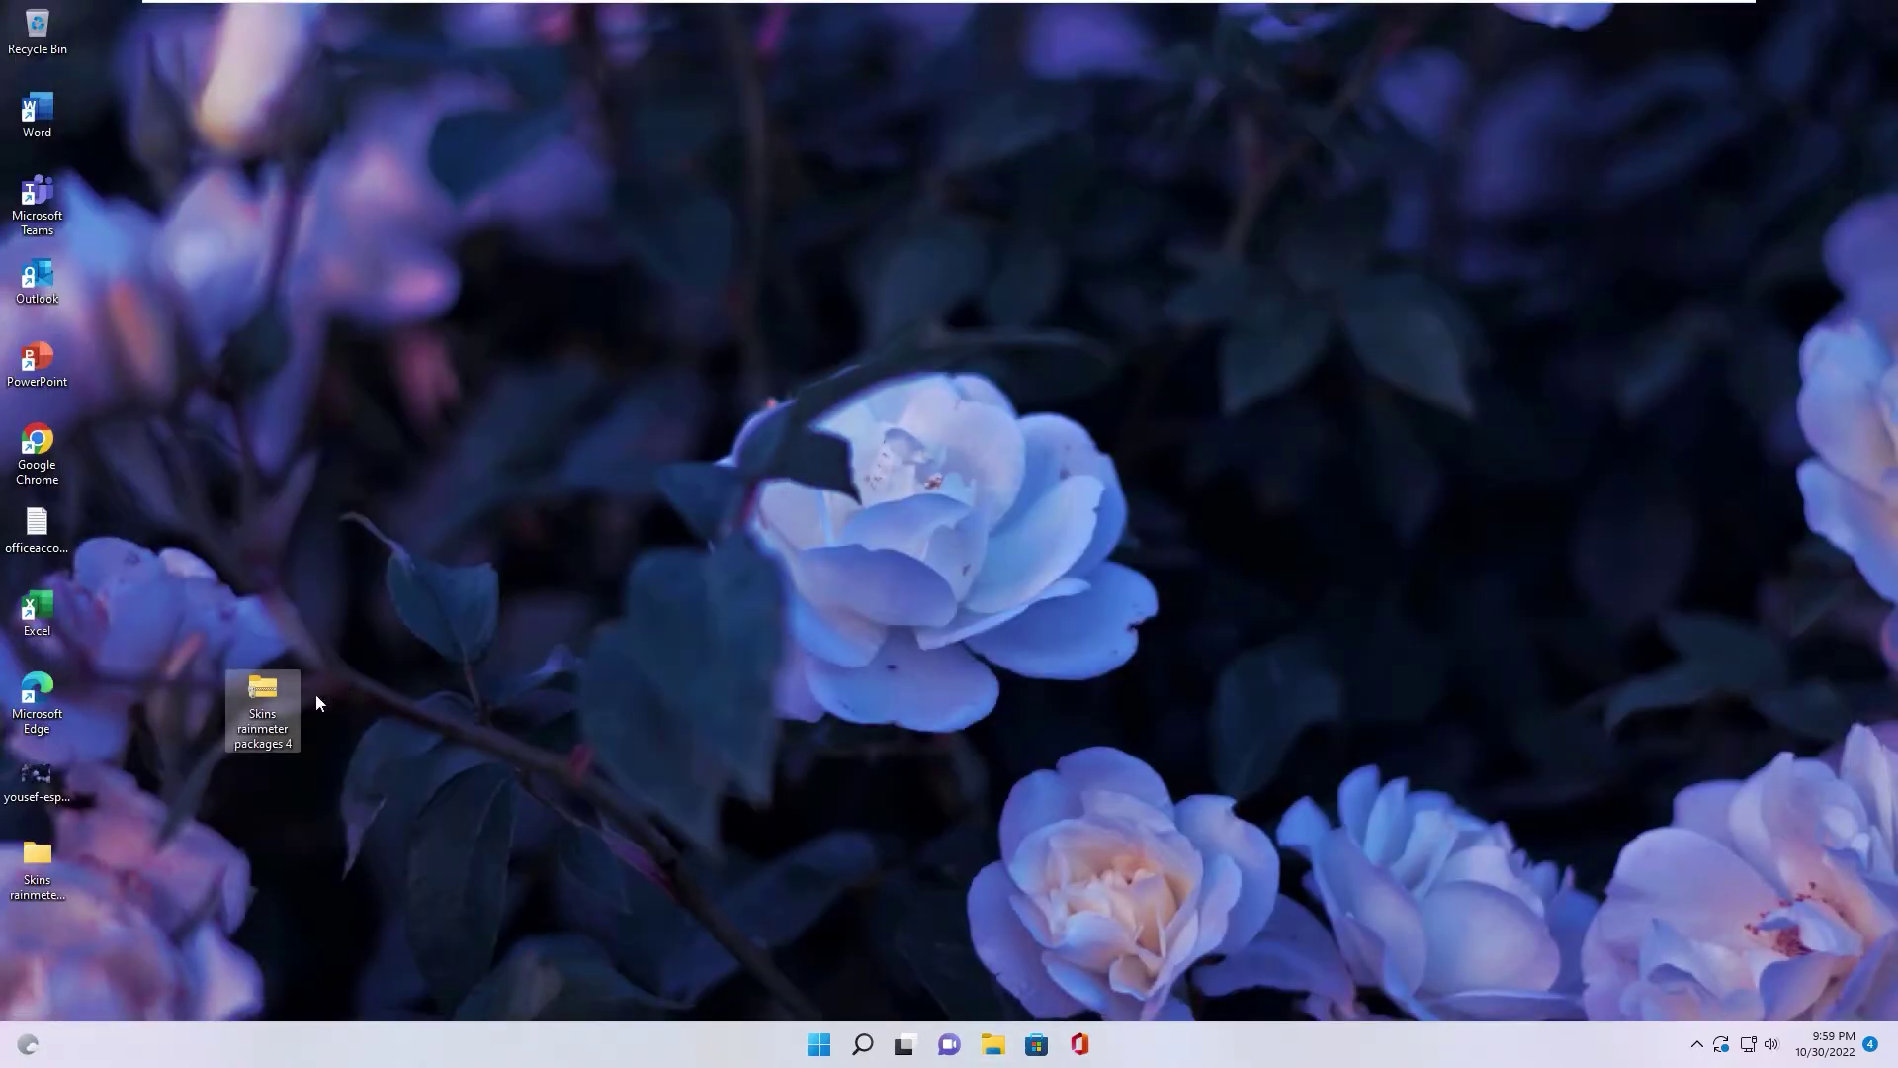
Open the inner Skins rainmeter packages 4 folder, then minimize its window to show the desktop
drag(42, 852, 497, 690)
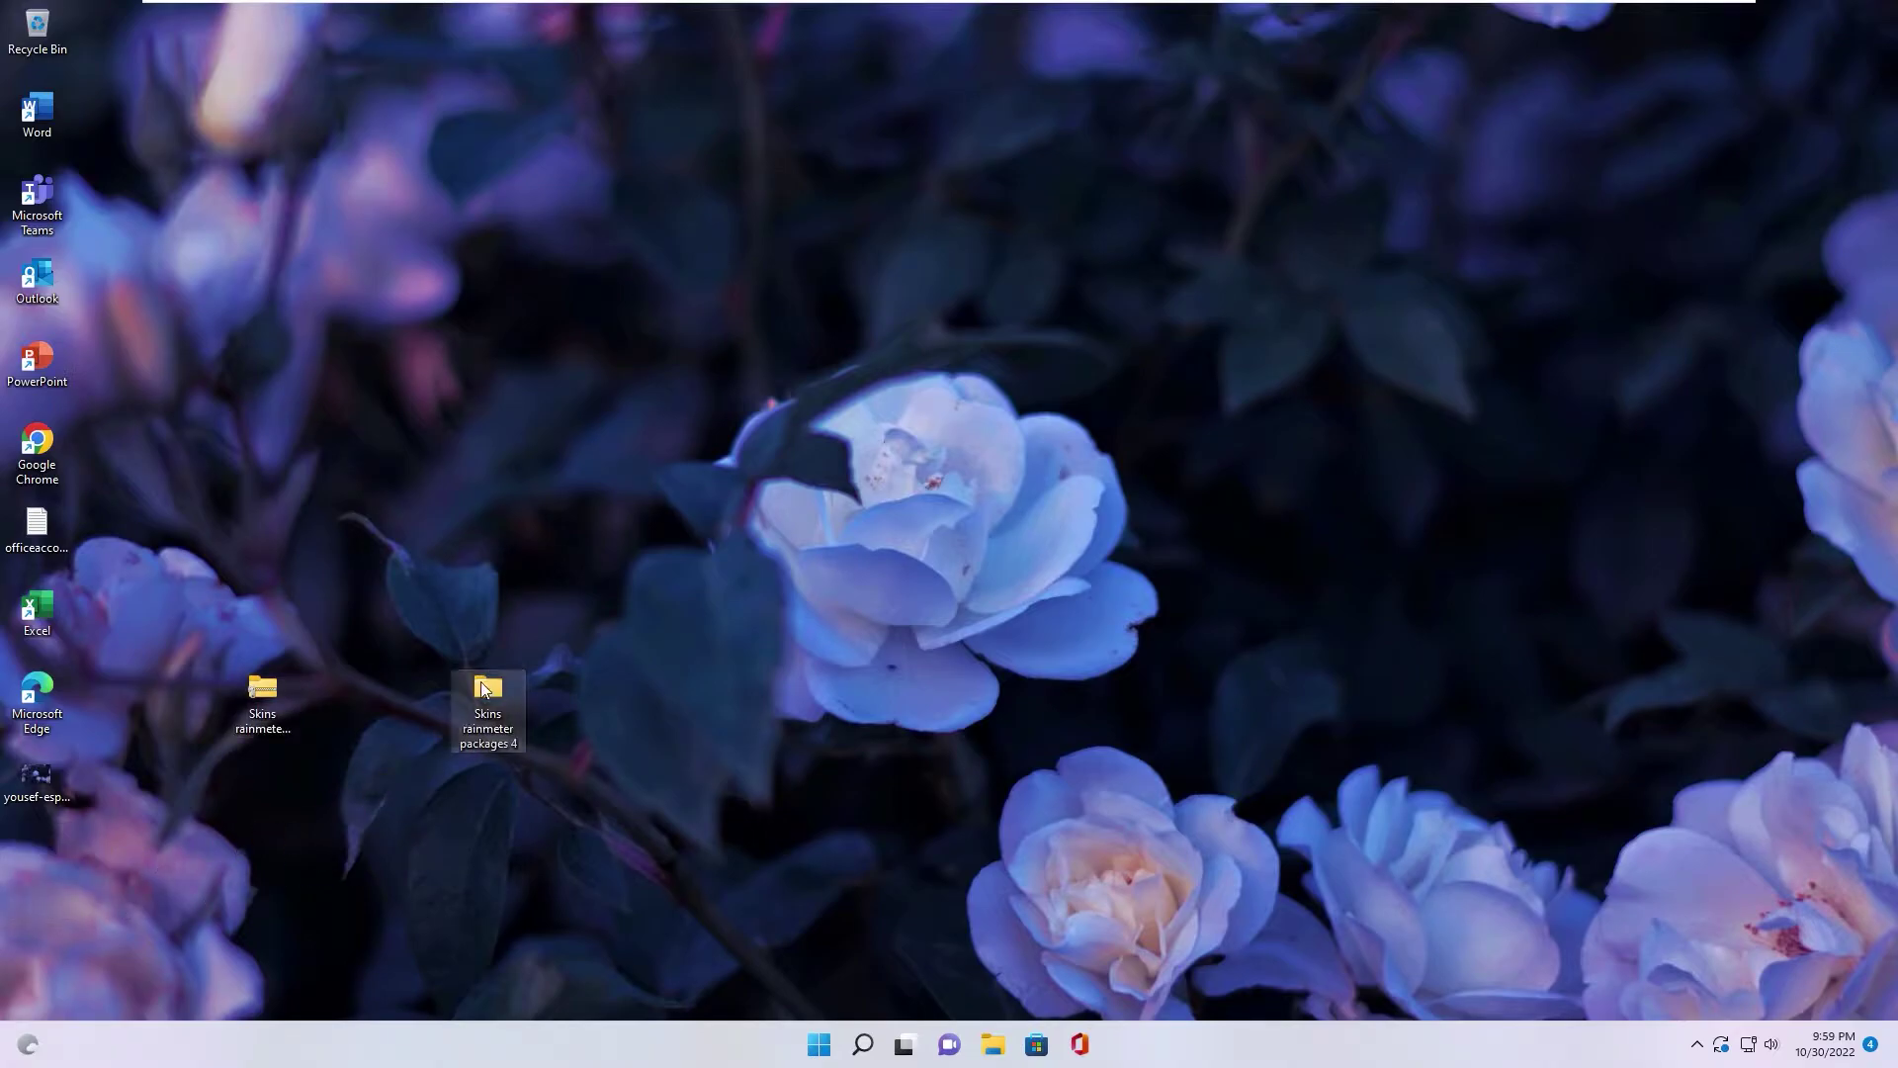
double_click(483, 689)
double_click(288, 178)
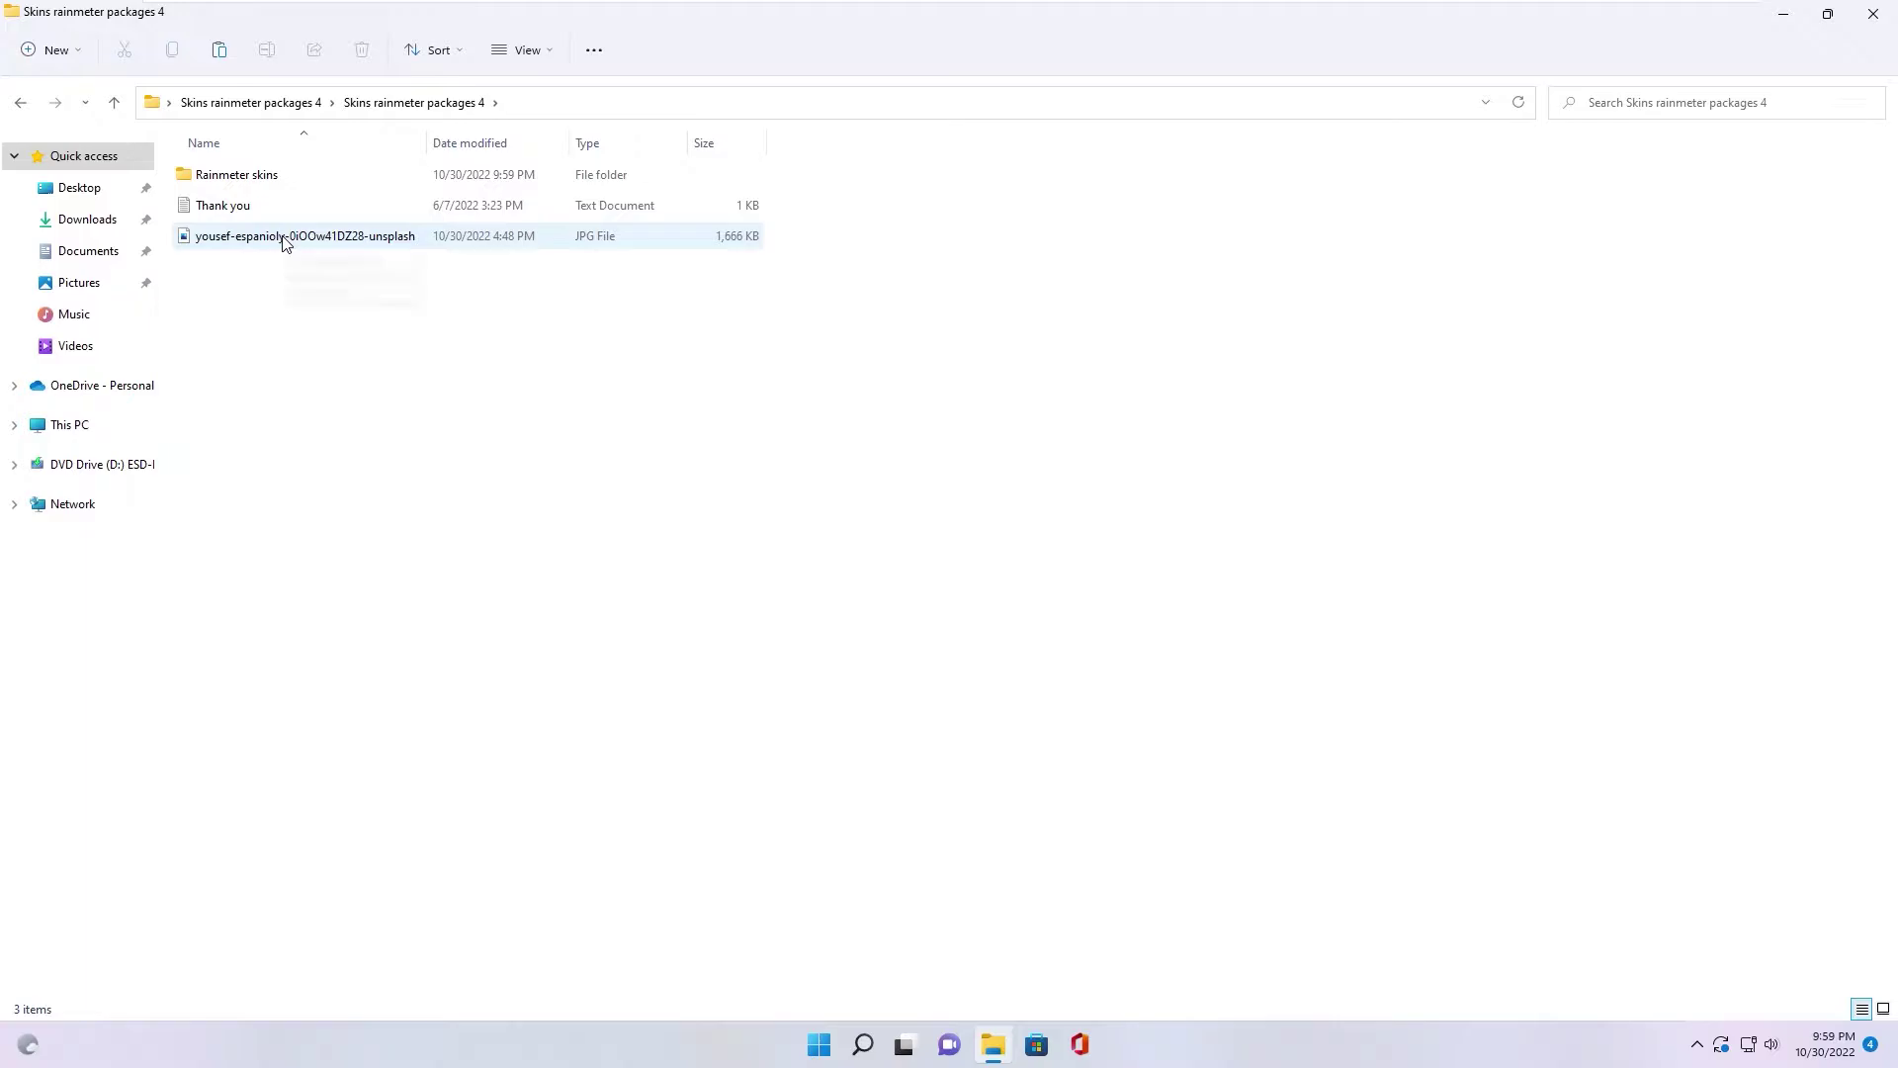
key(super+d)
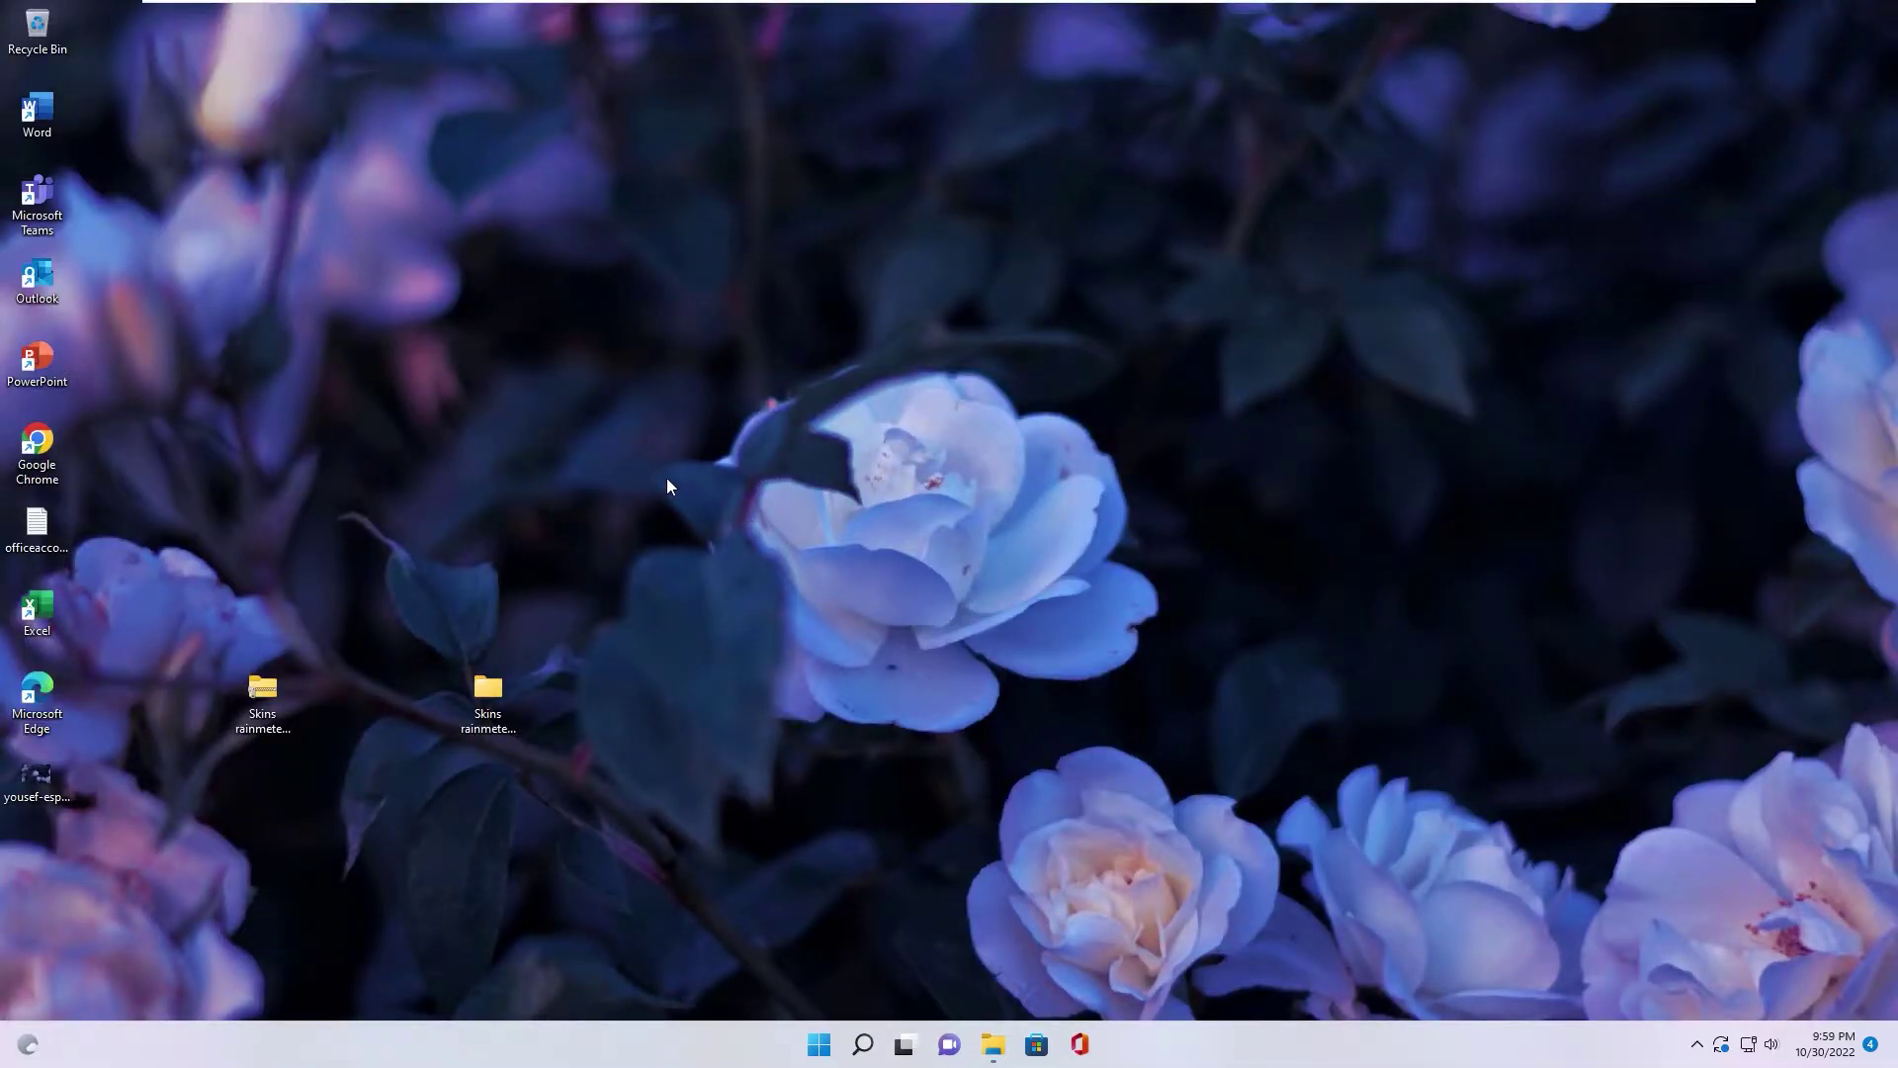
Create a 'New folder' and move the shortcuts, wallpaper file and Skins items into it
right_click(514, 306)
mouse_move(690, 477)
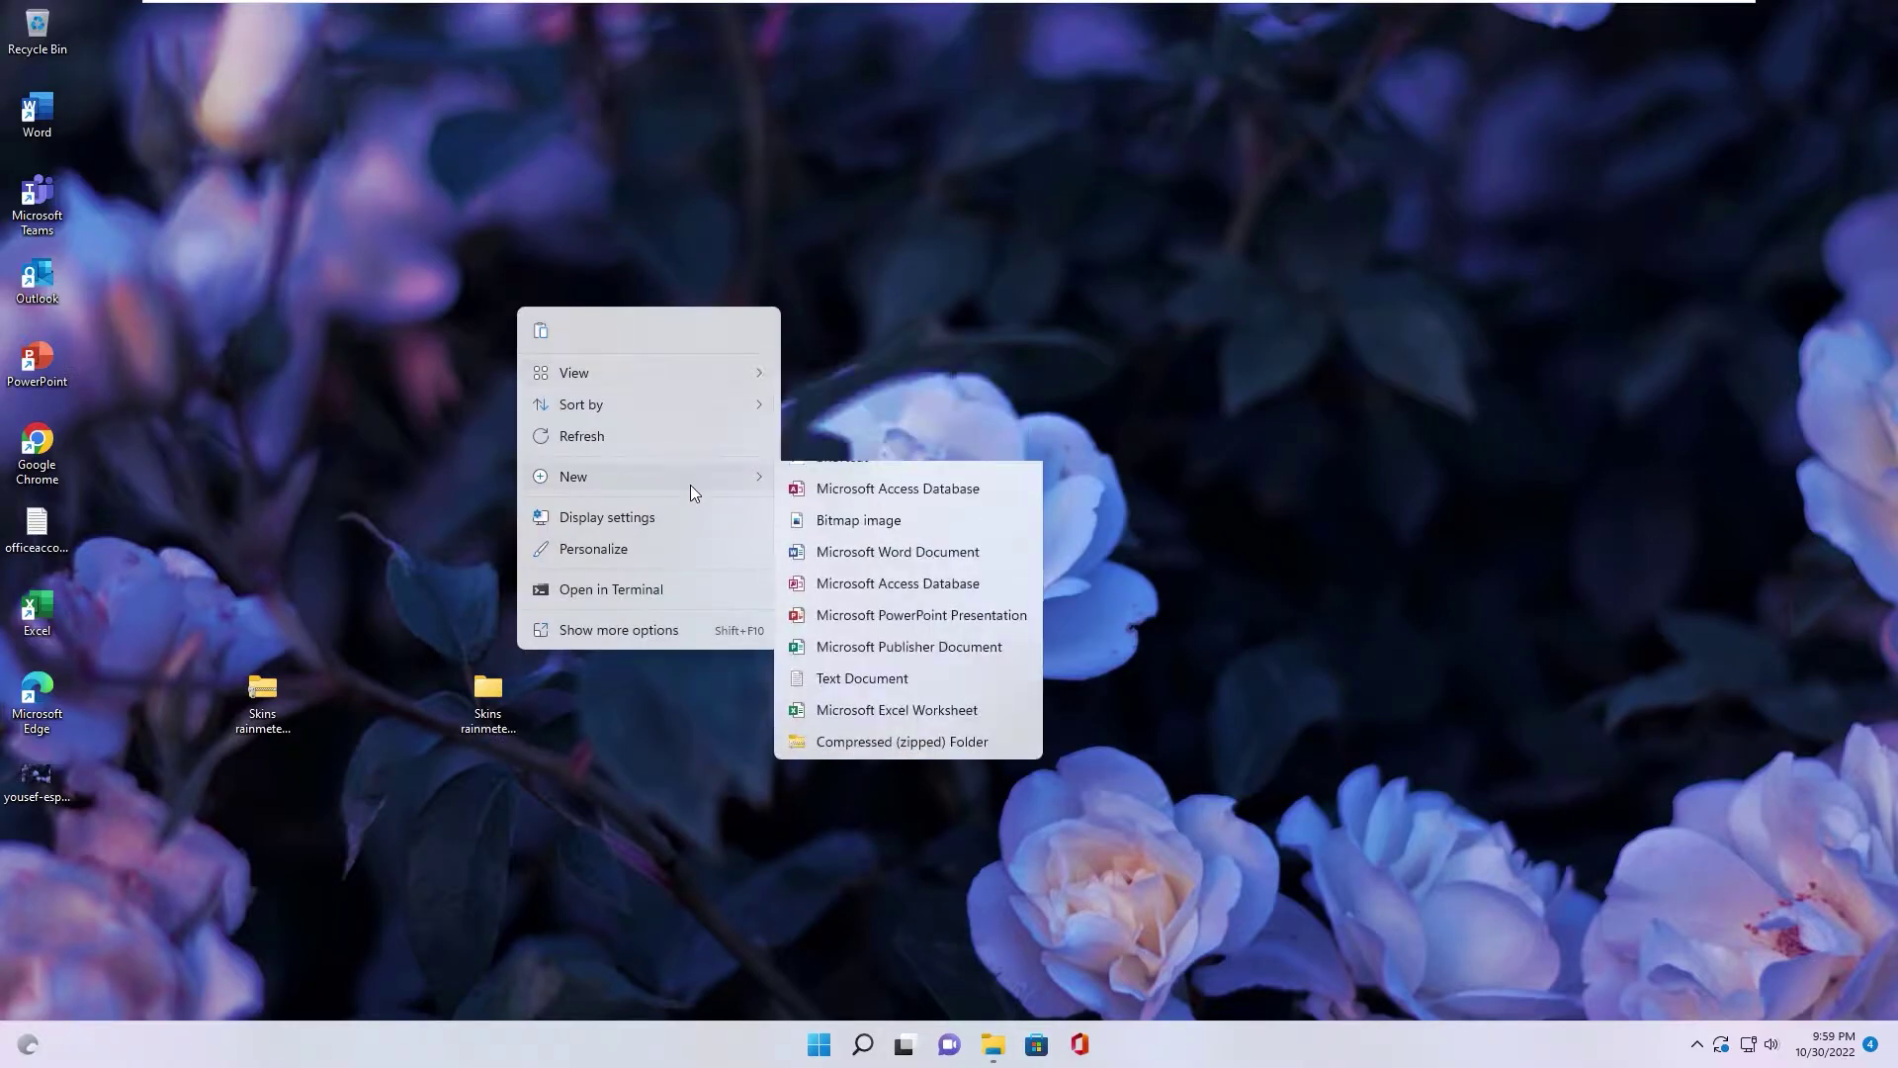
click(887, 484)
key(Return)
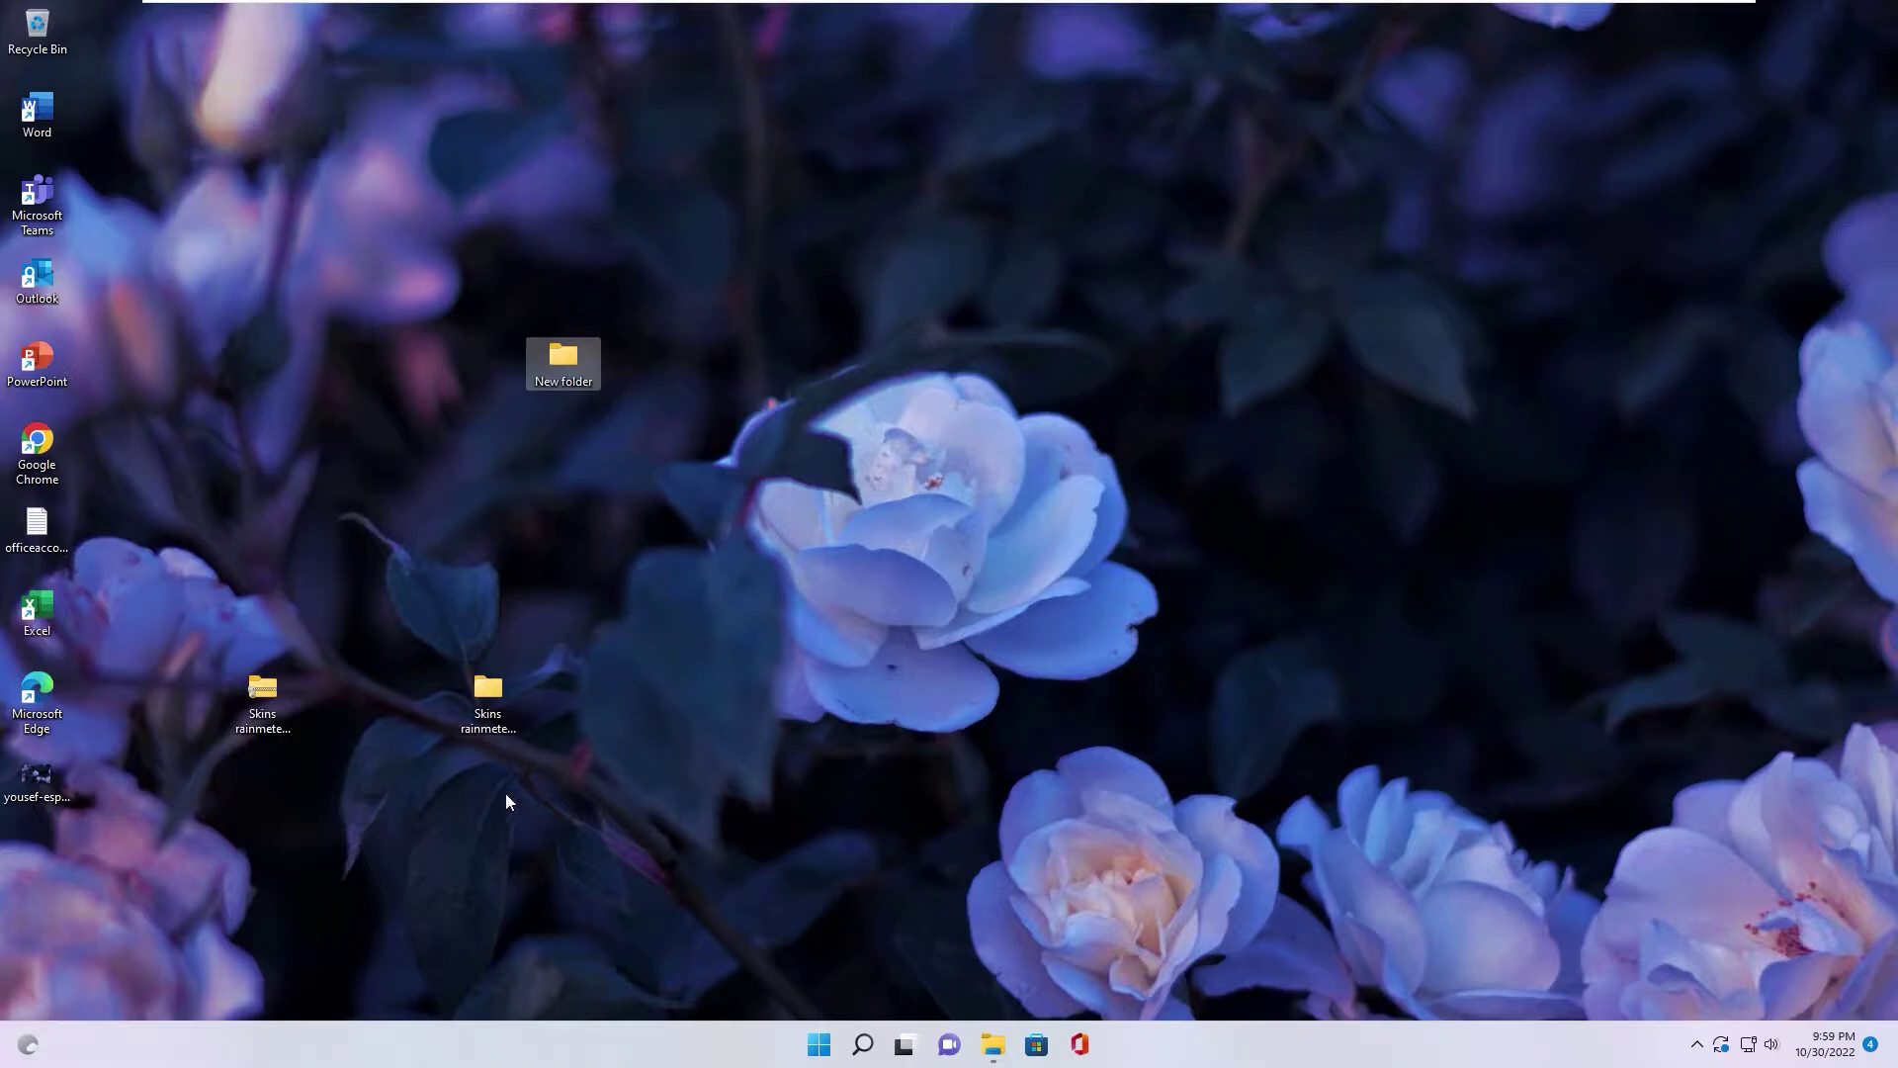
drag(241, 835, 562, 358)
drag(535, 788, 561, 358)
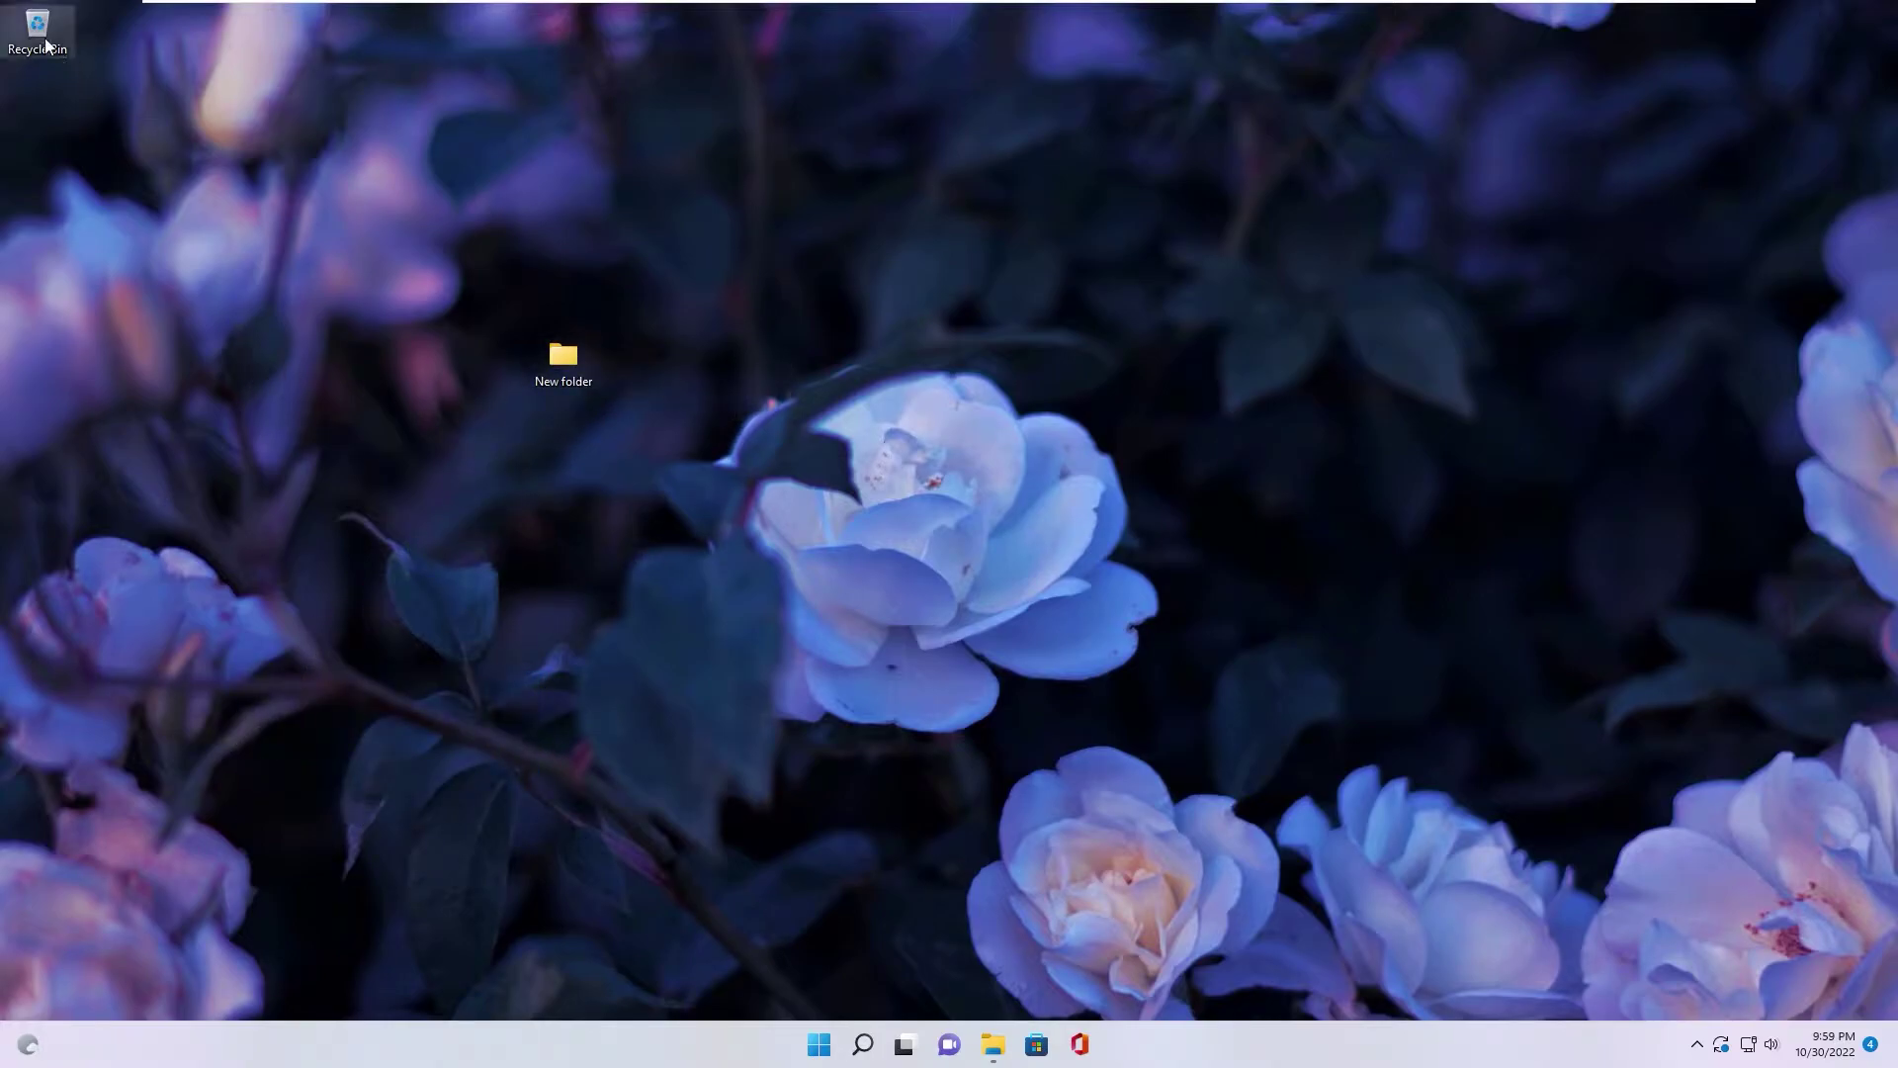
Uncheck Recycle Bin in Personalization > Themes > Desktop icon settings, apply, and close Settings
click(819, 1044)
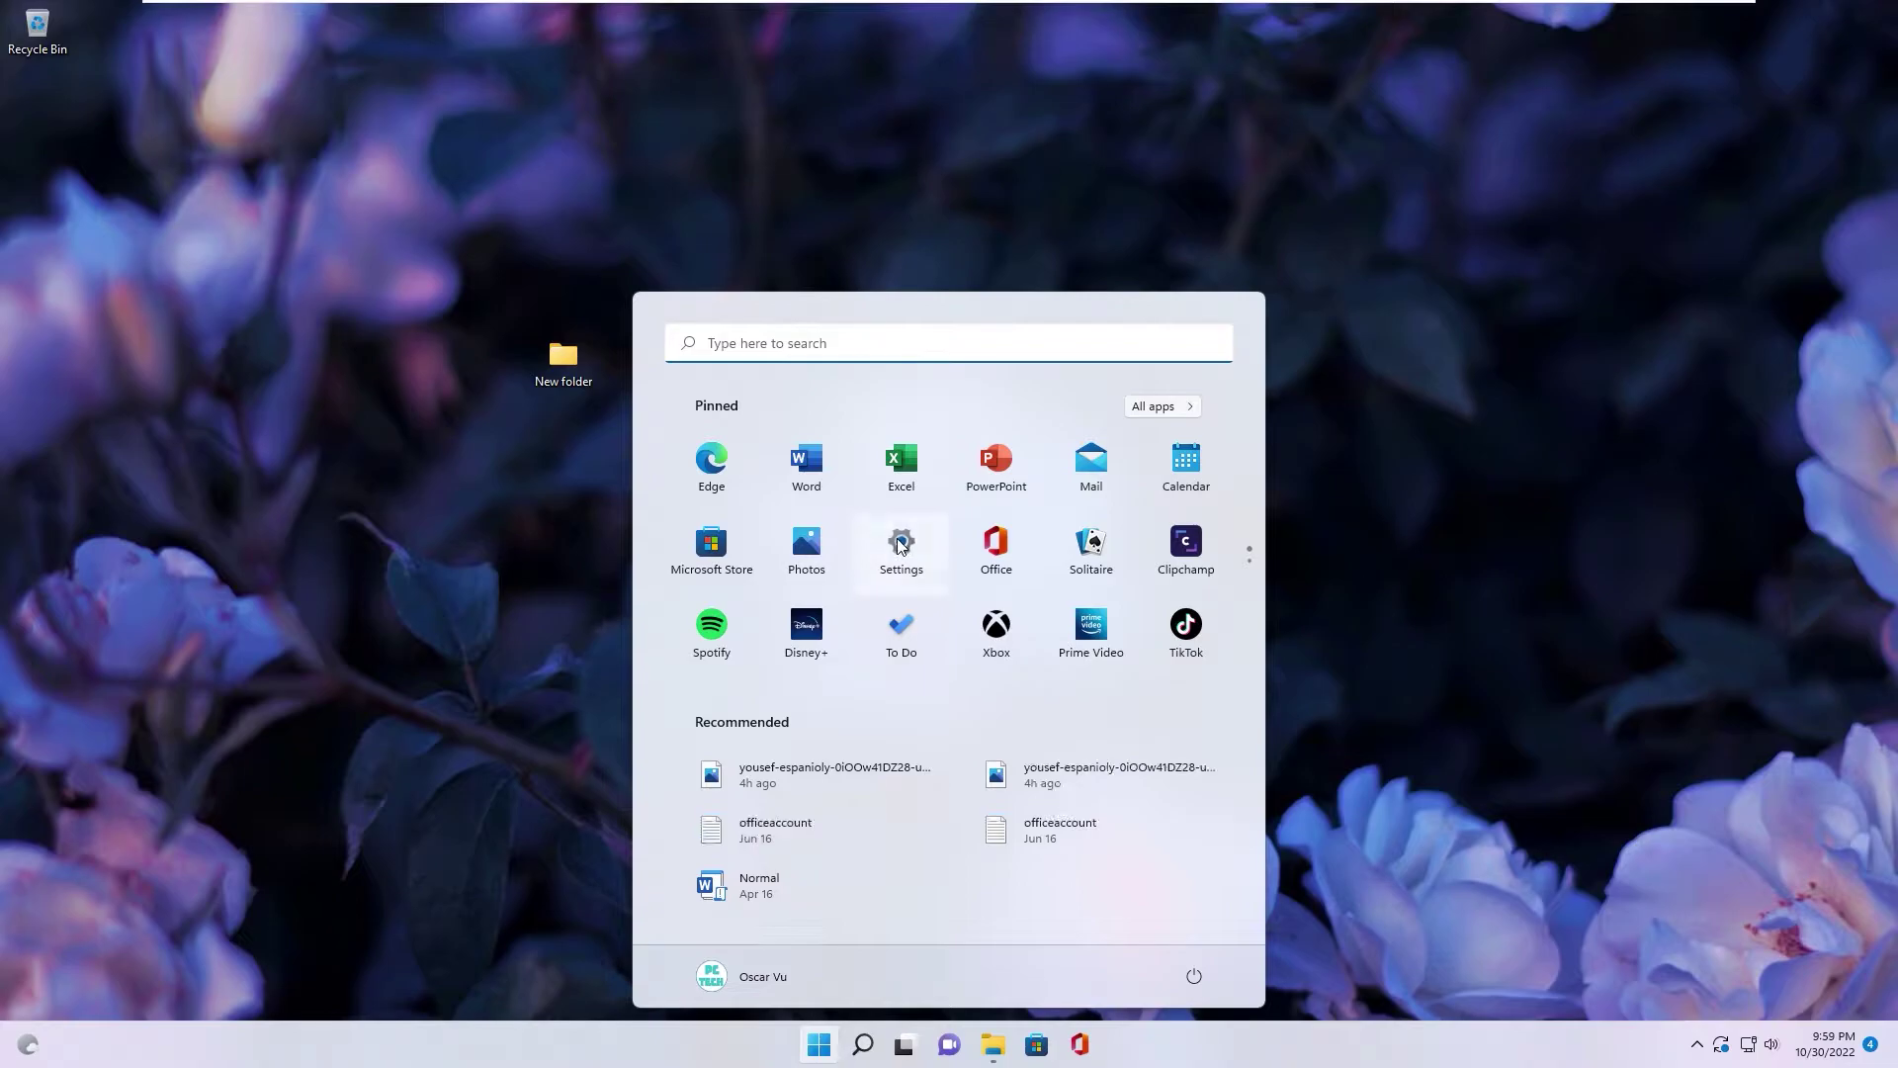
click(902, 552)
click(106, 329)
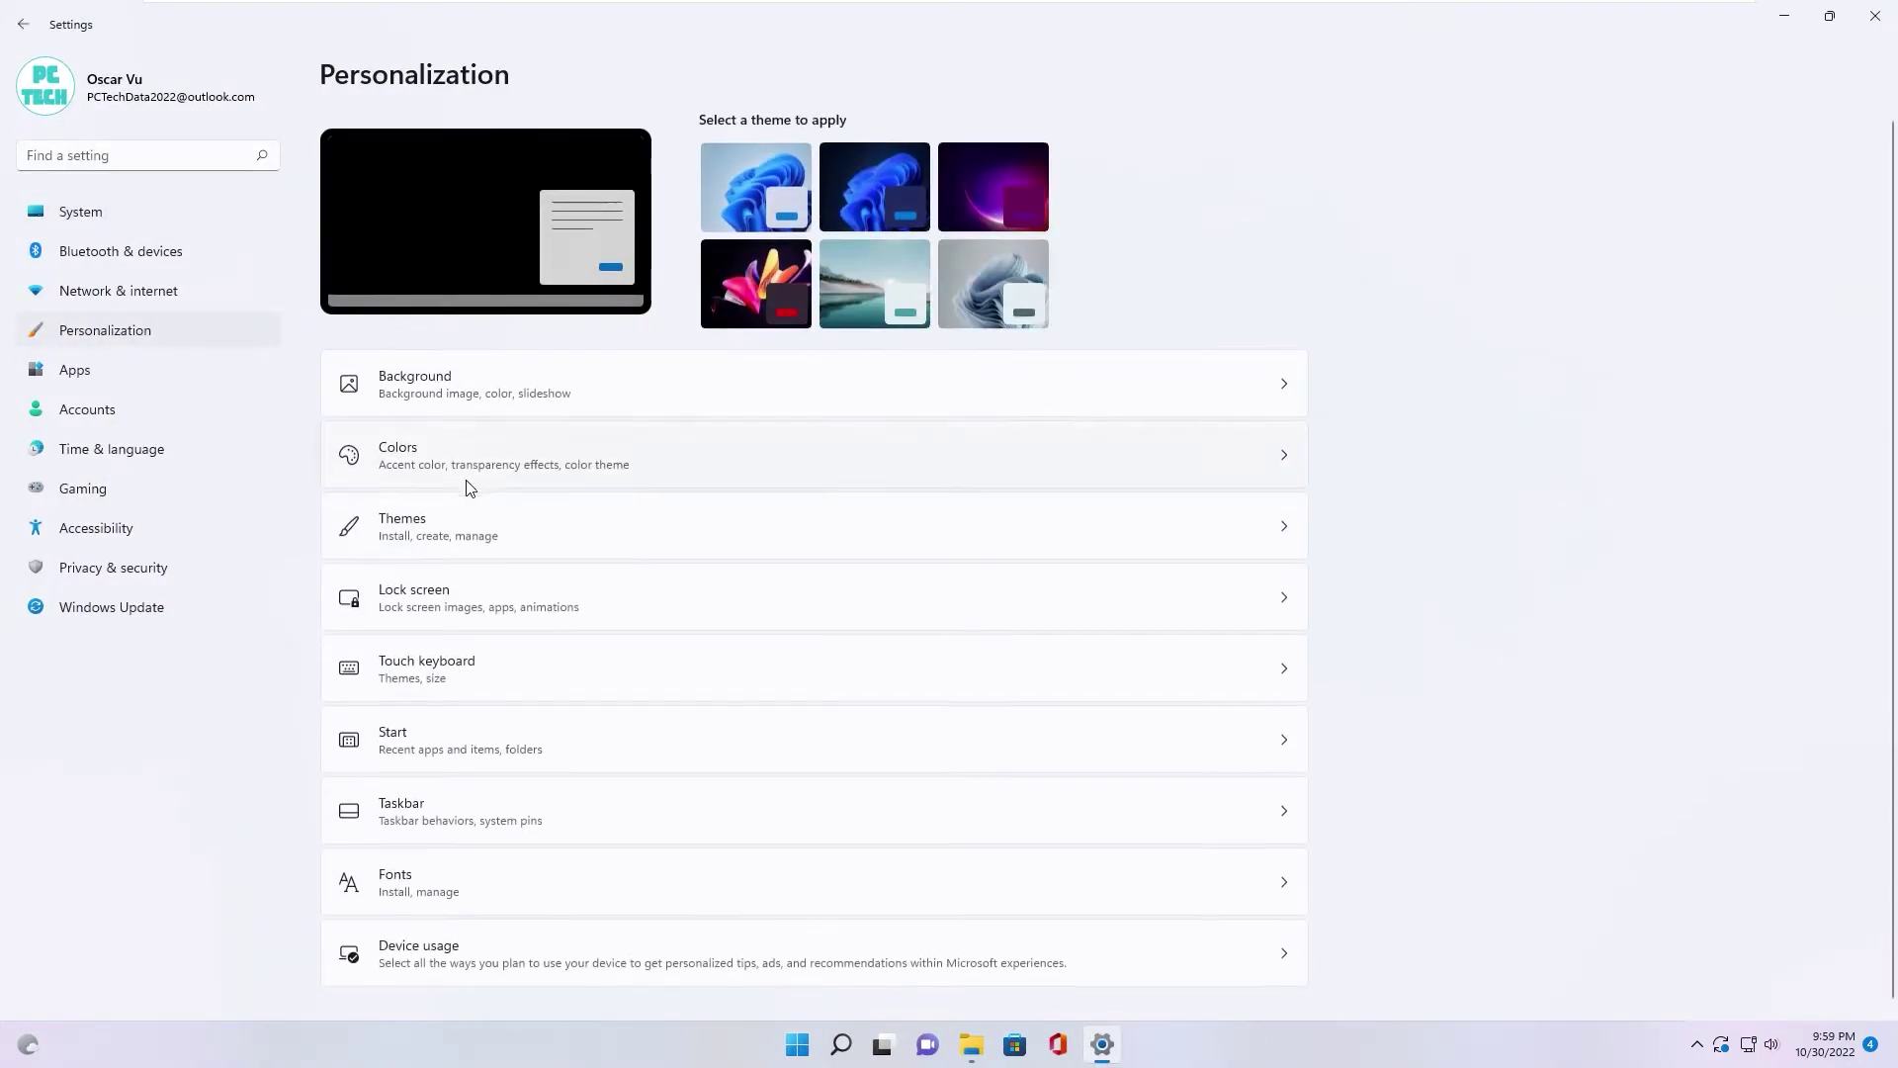
click(474, 534)
click(702, 809)
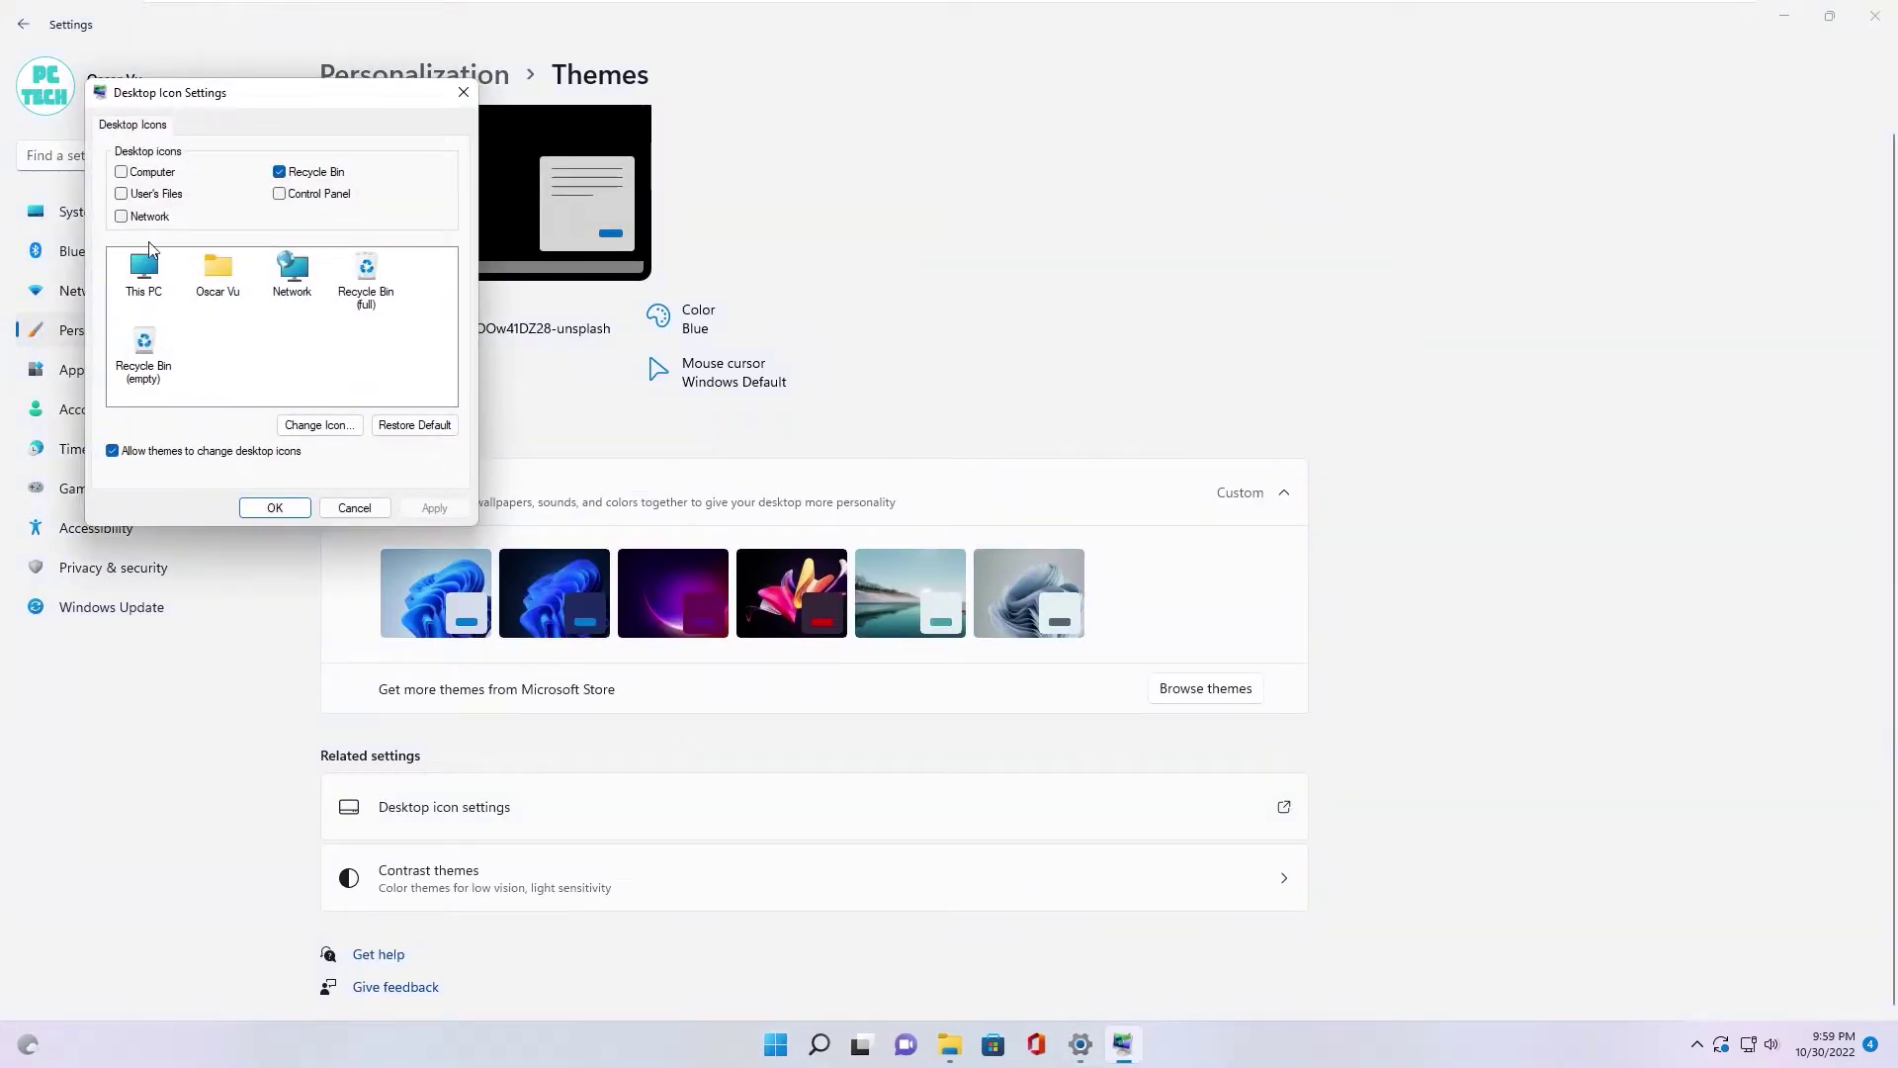
click(279, 172)
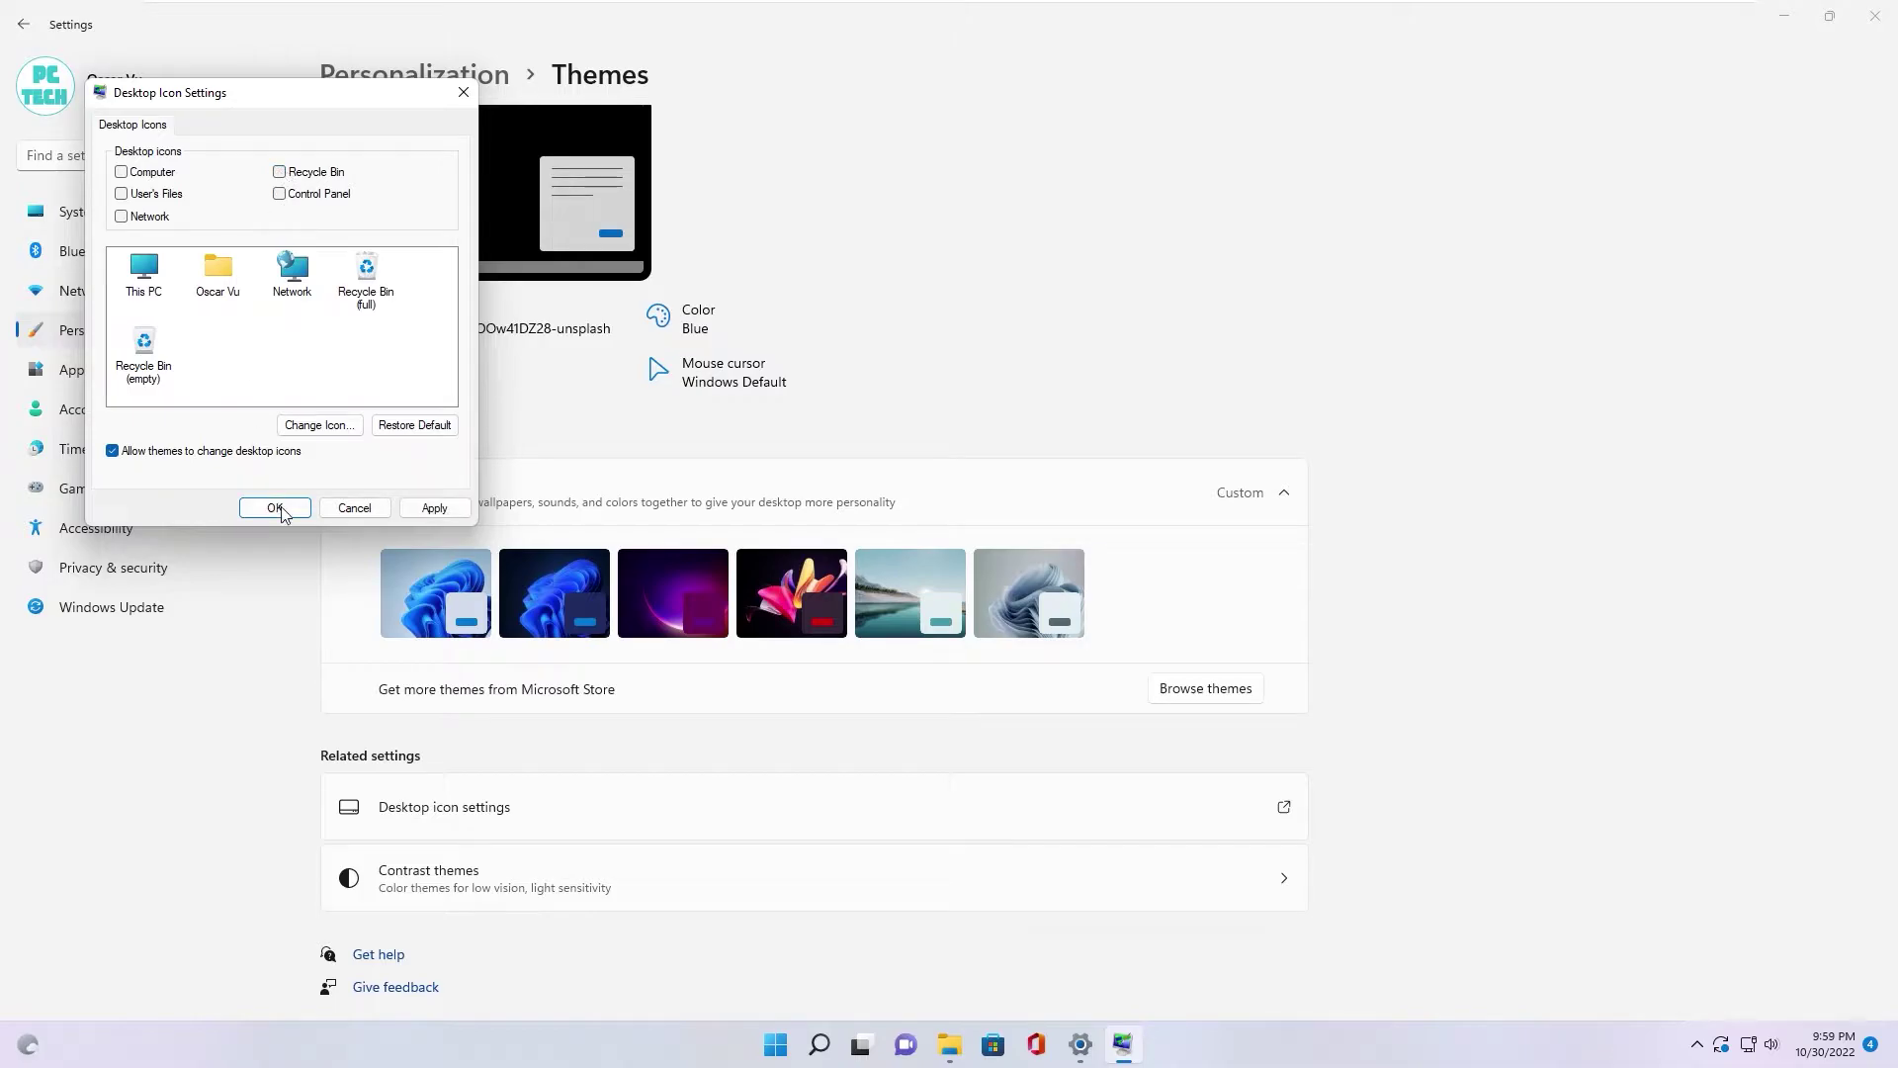
click(416, 510)
click(275, 507)
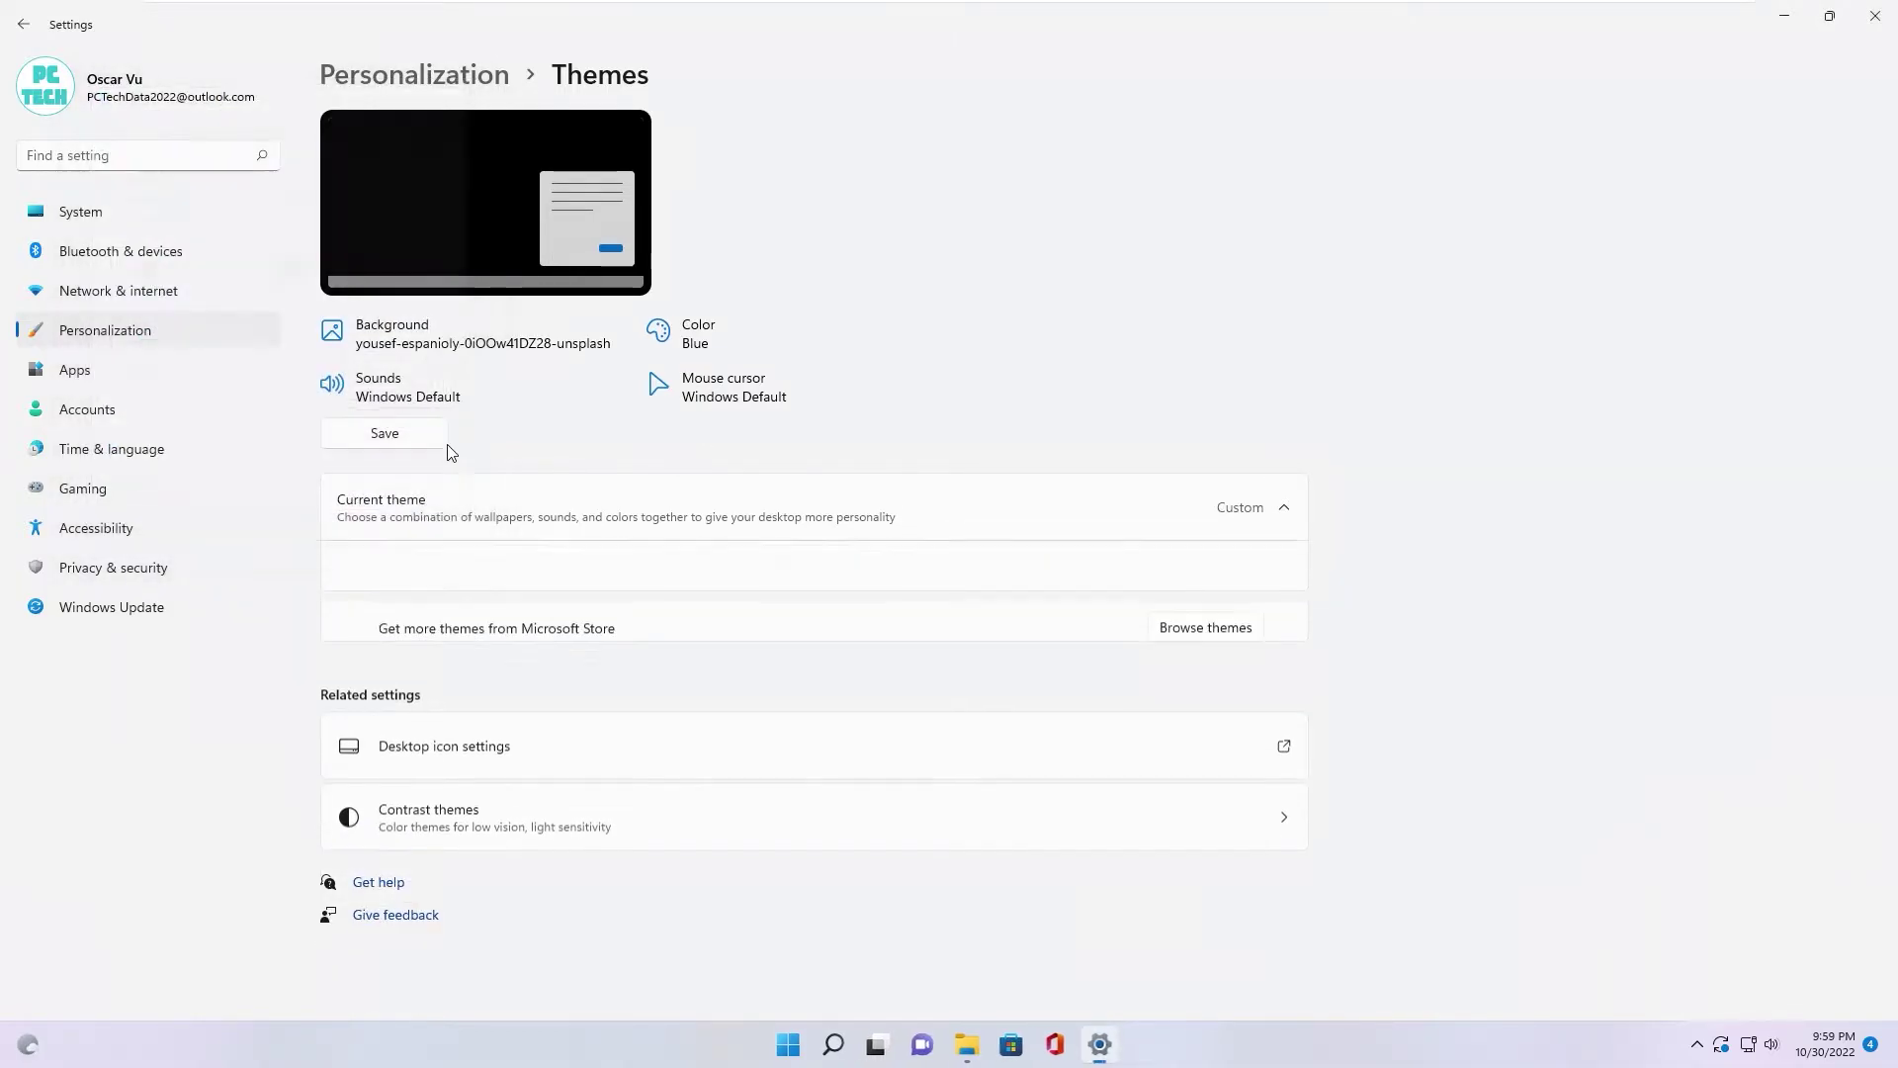
key(alt+F4)
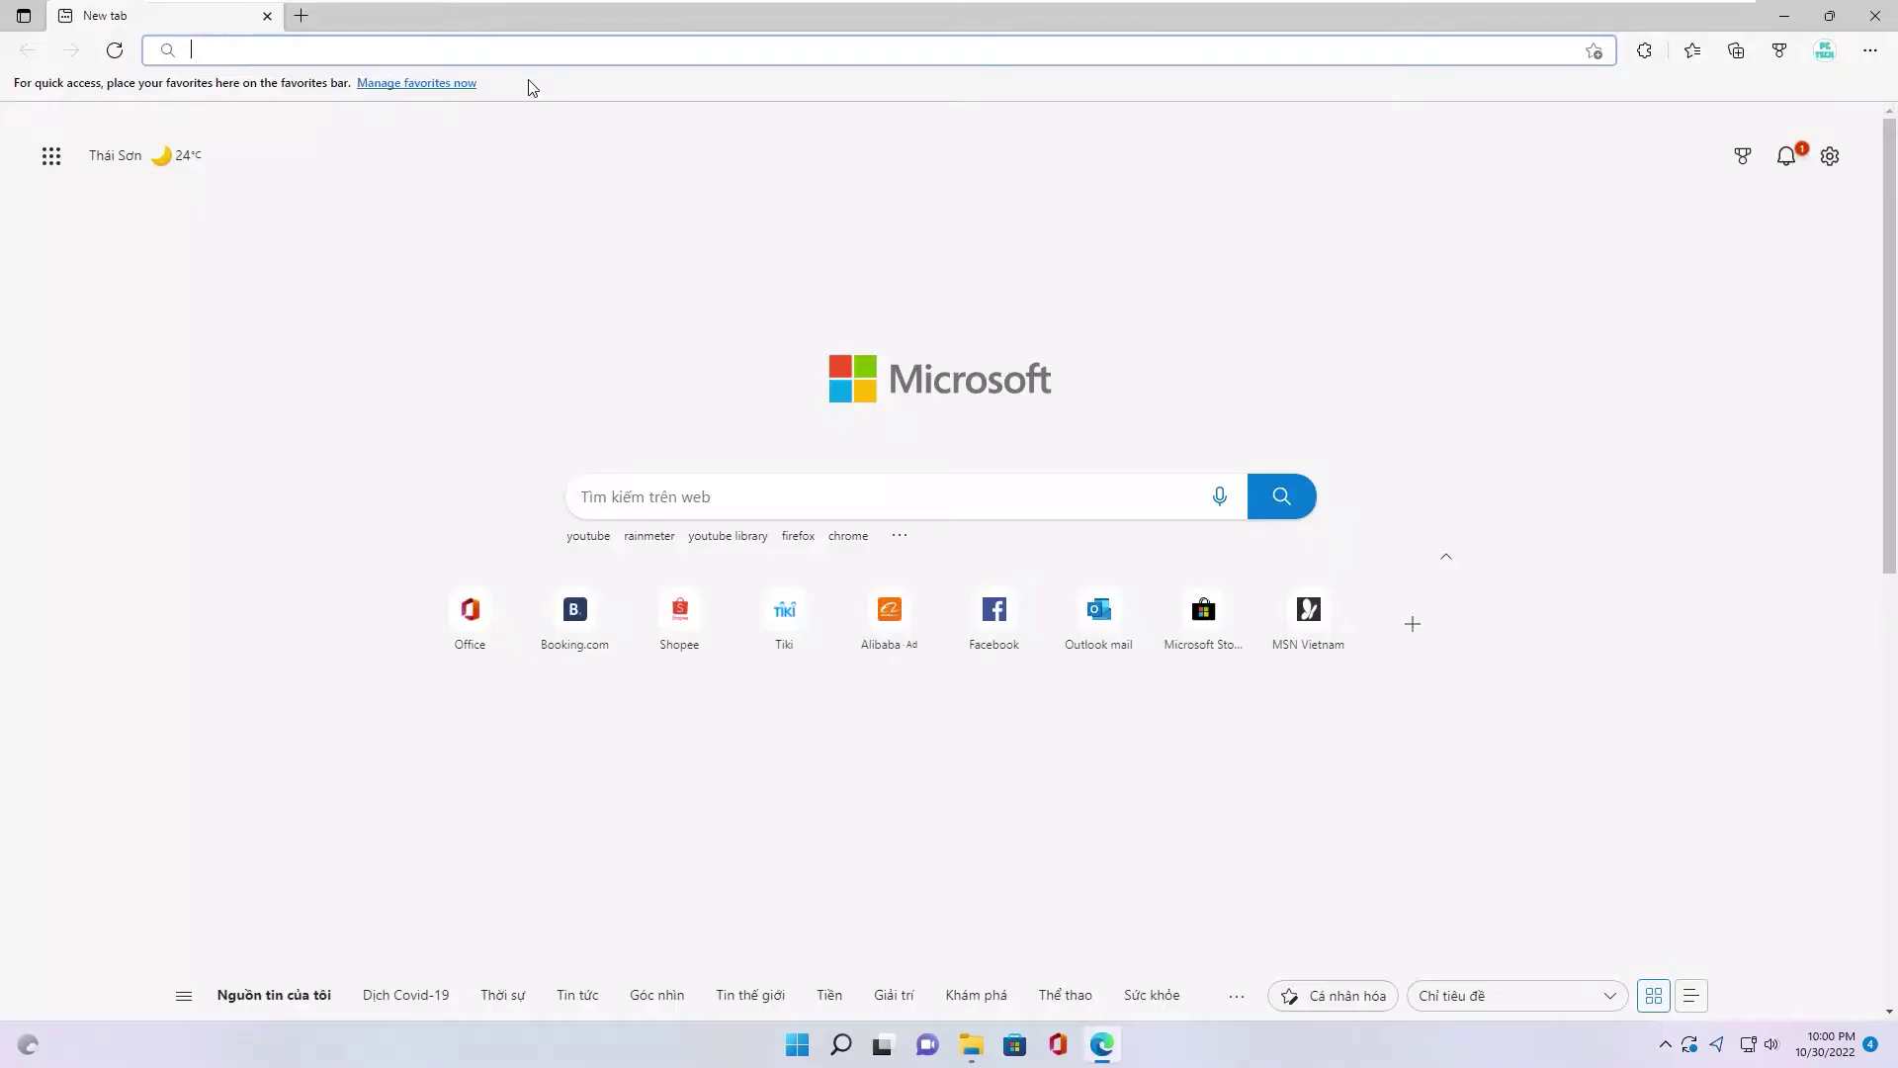
Search 'rainmeter' in Edge and download the Rainmeter 4.5.16 installer from rainmeter.net
text(raine)
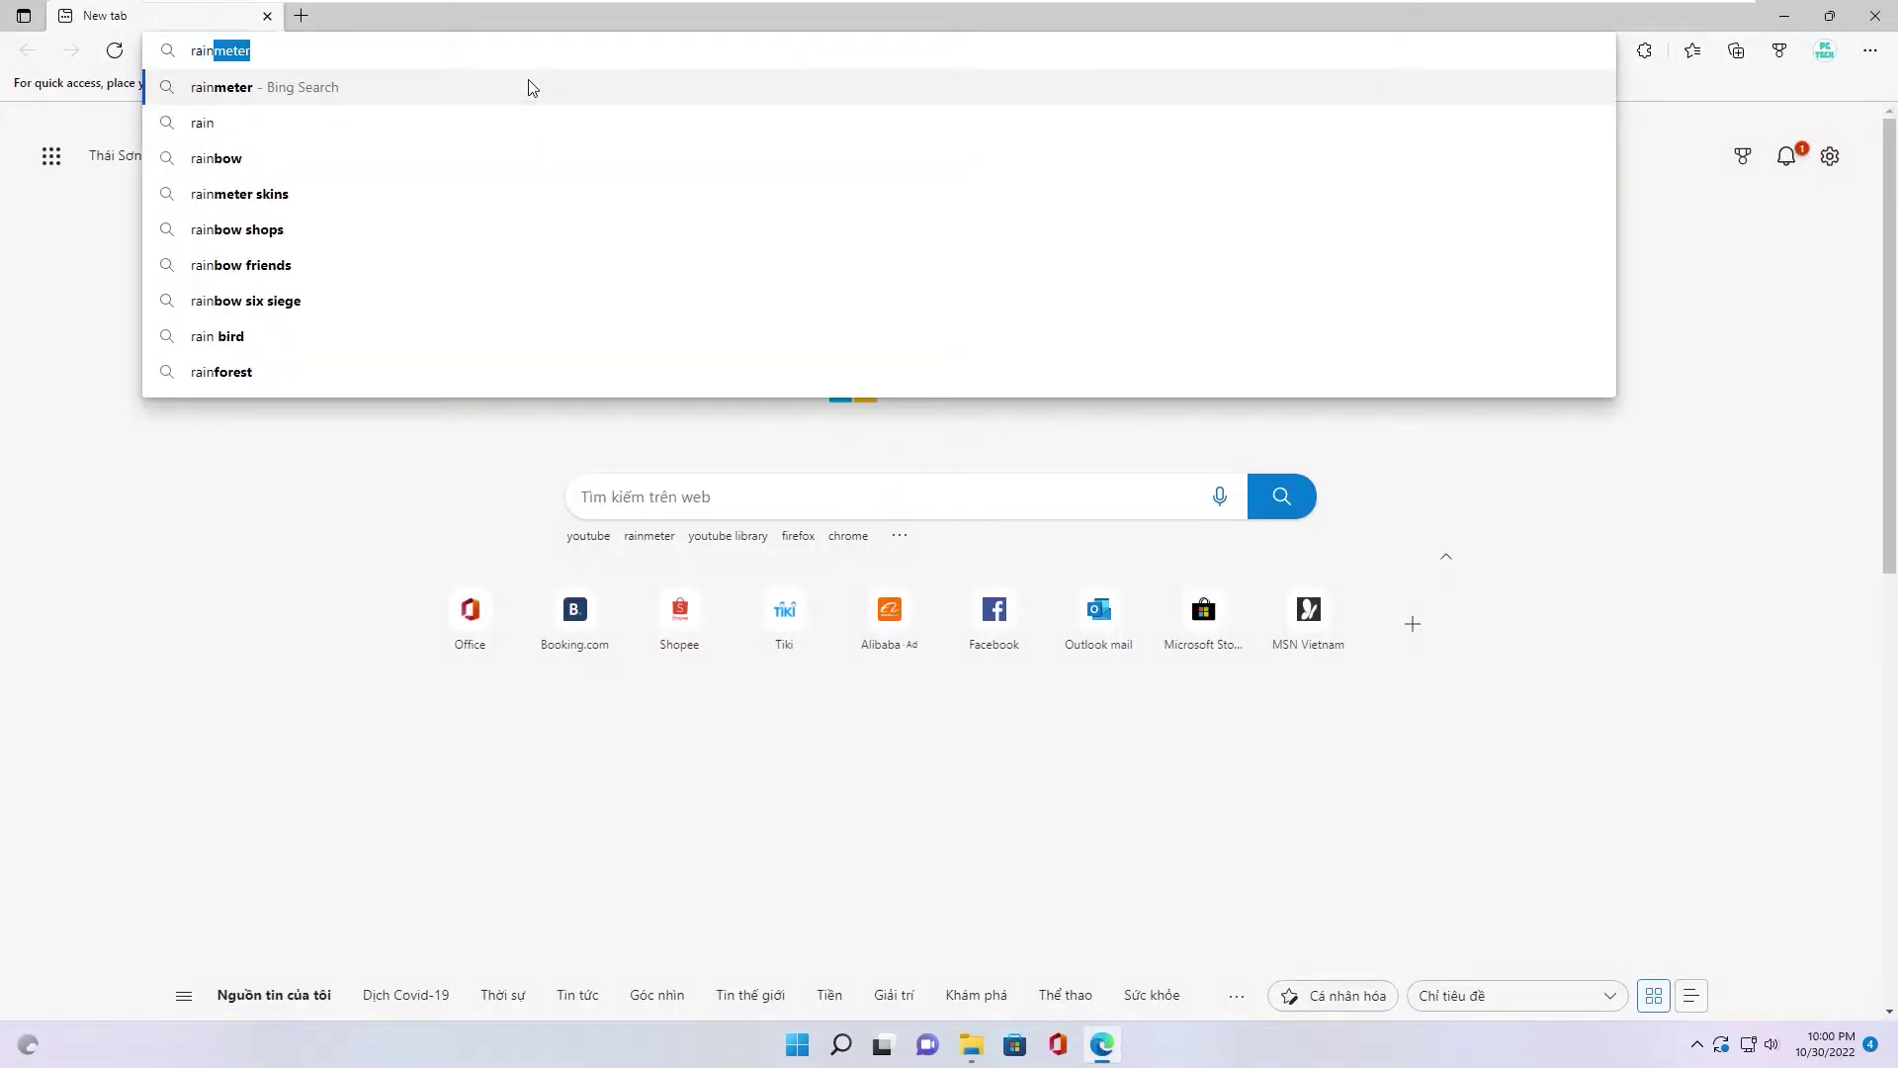
key(BackSpace)
text(meter)
key(Return)
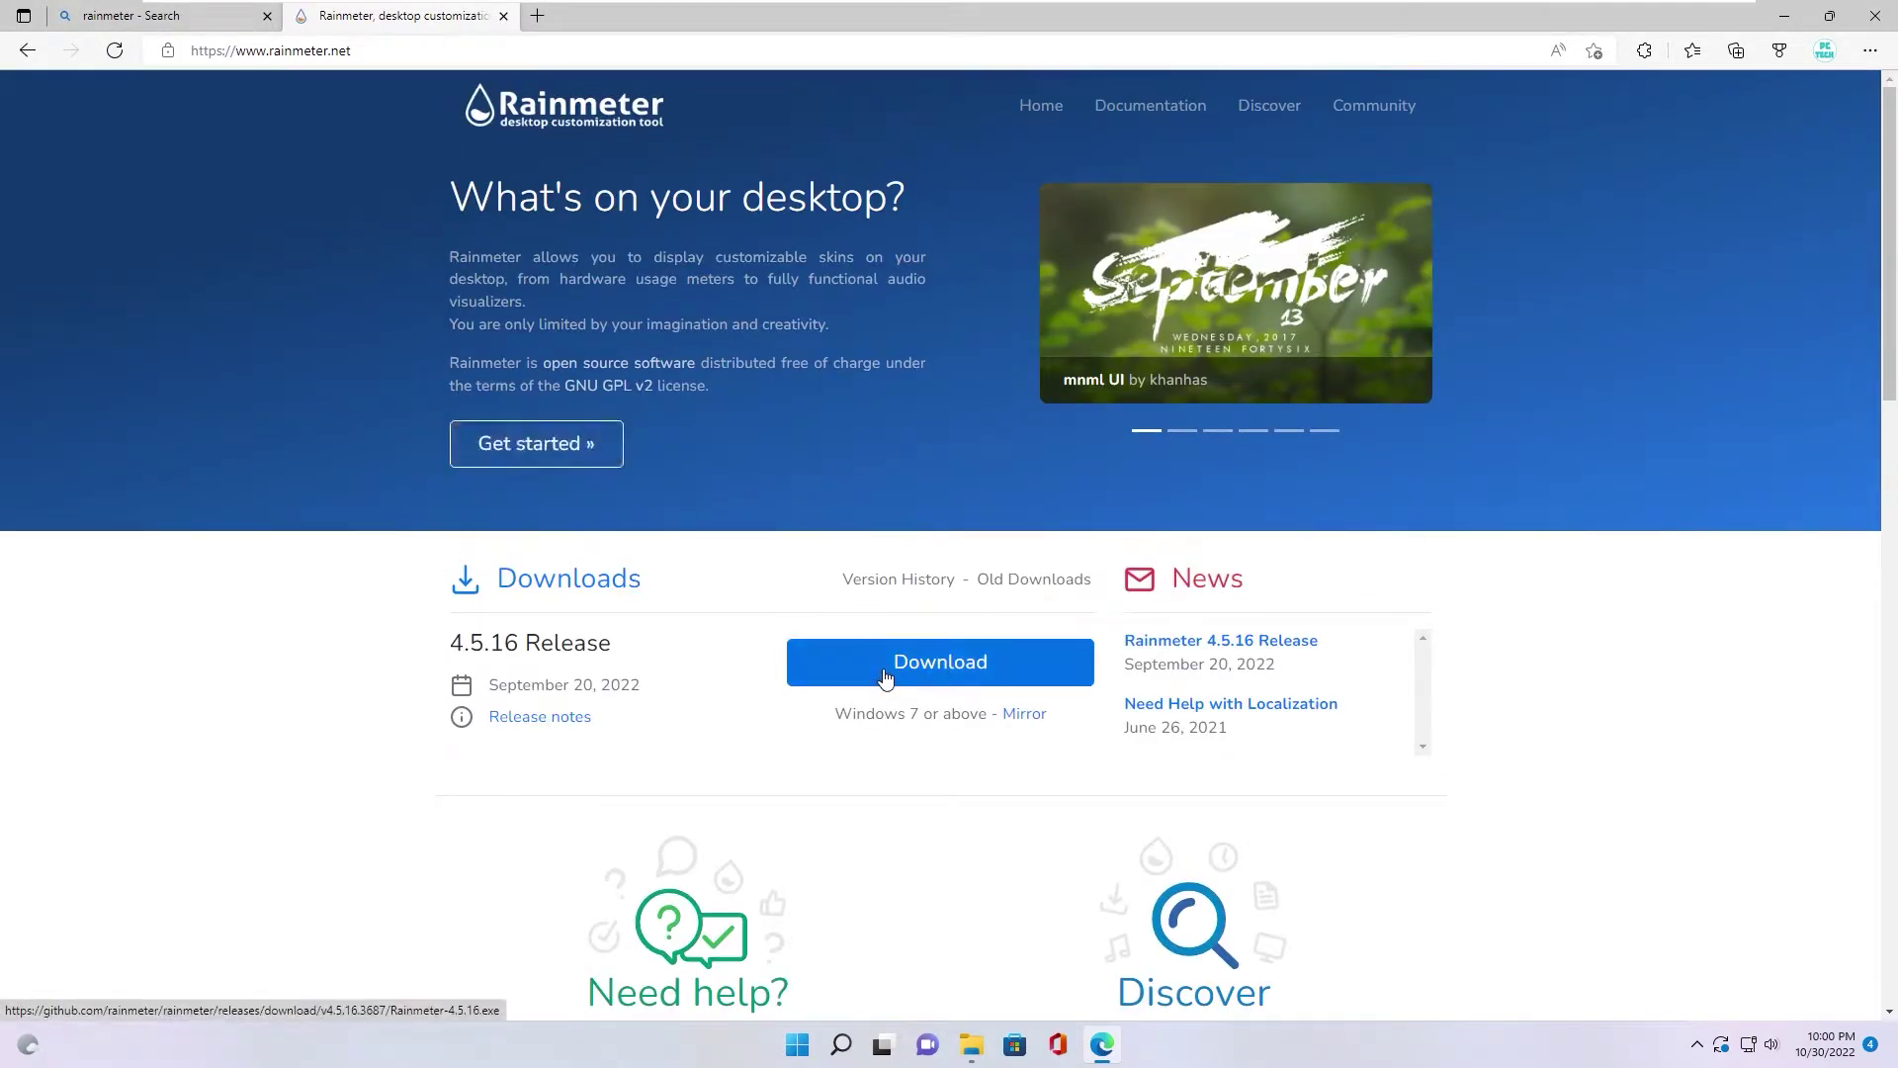
click(890, 672)
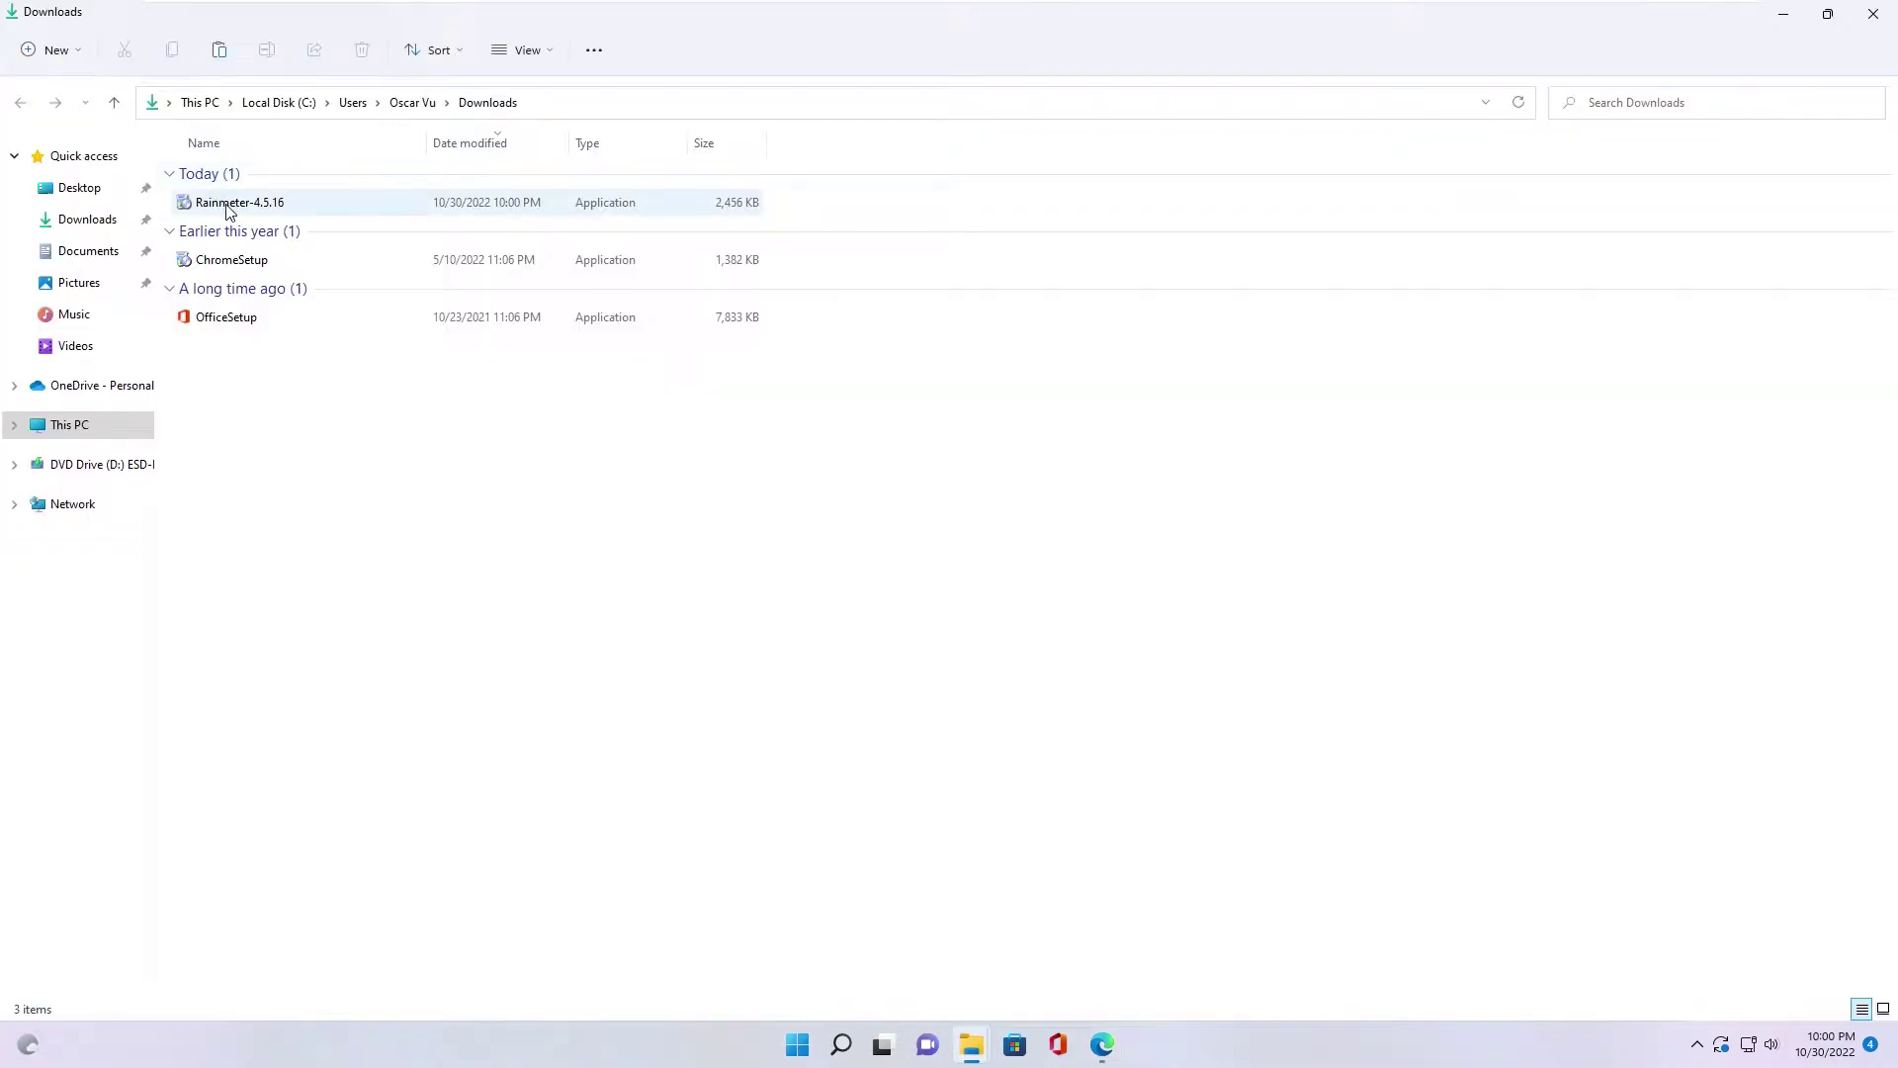
Install Rainmeter 4.5.16 in English with default options and launch it
double_click(229, 205)
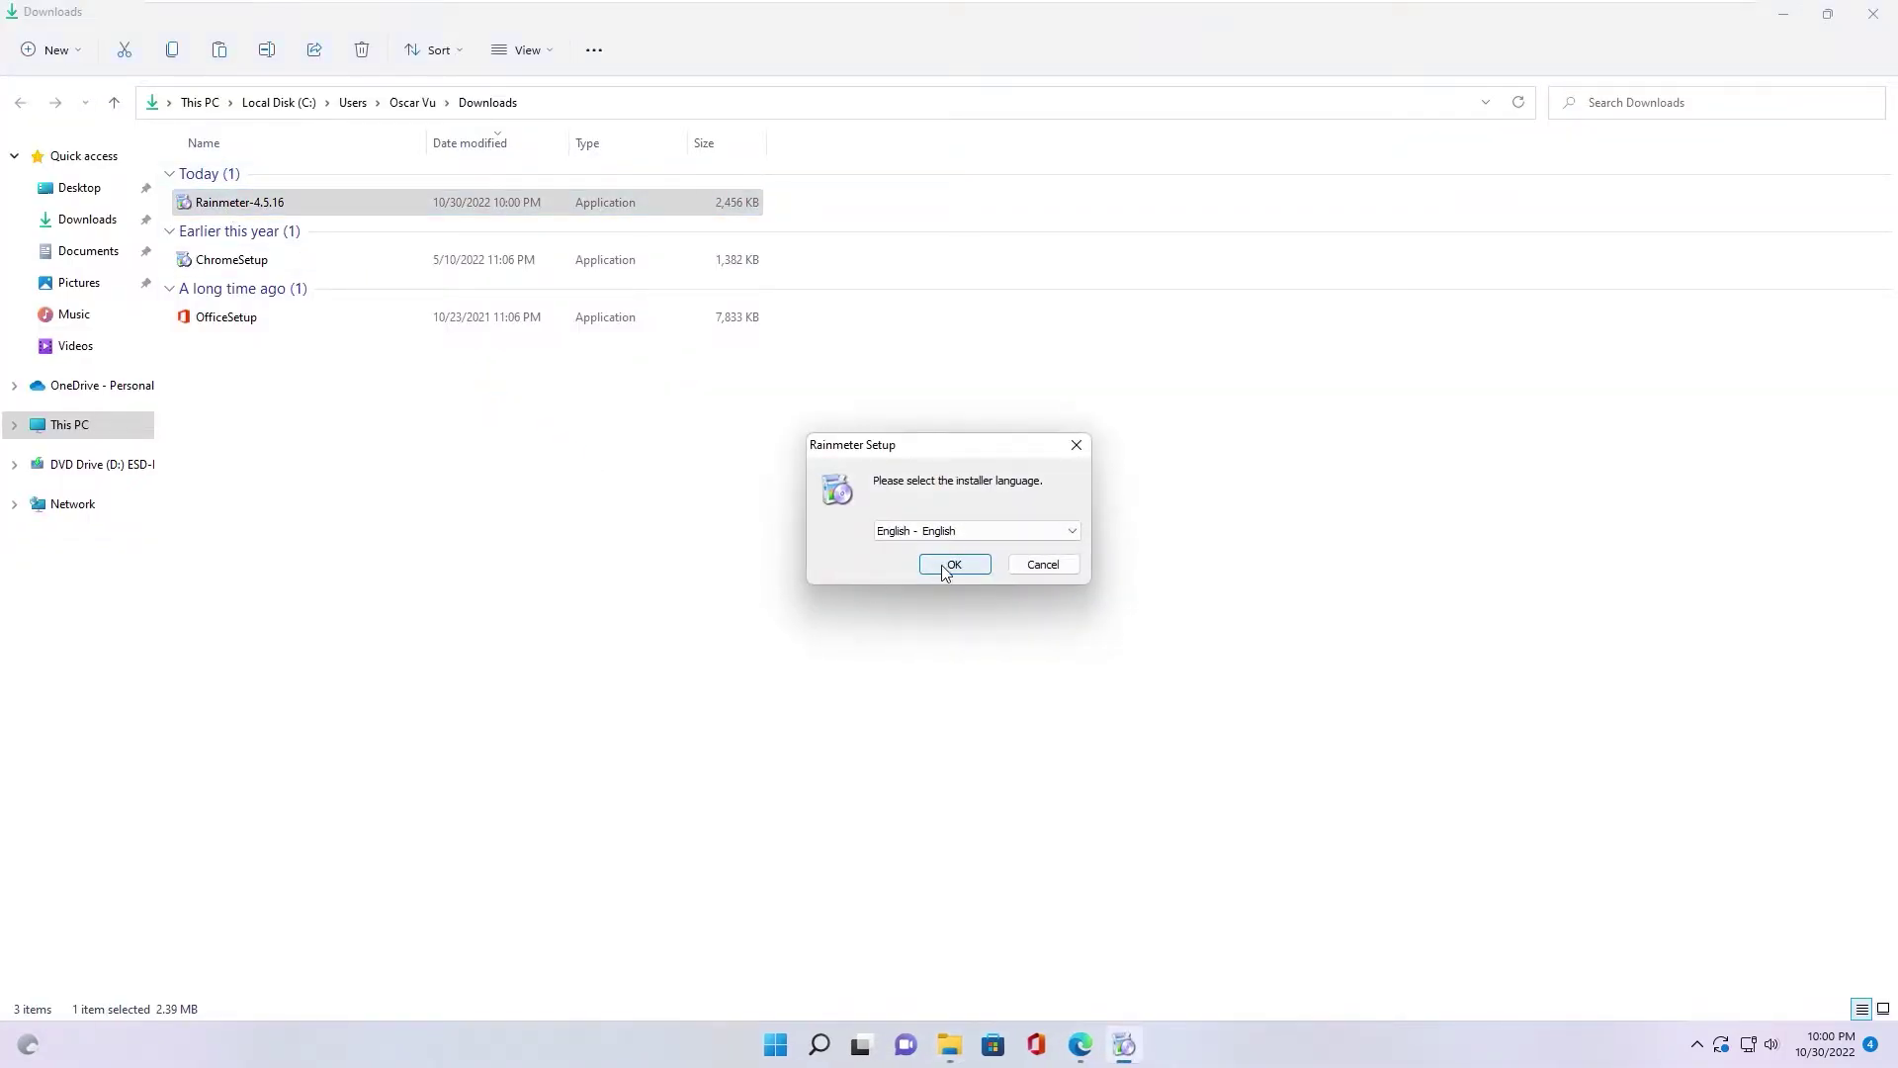
click(953, 564)
click(1056, 673)
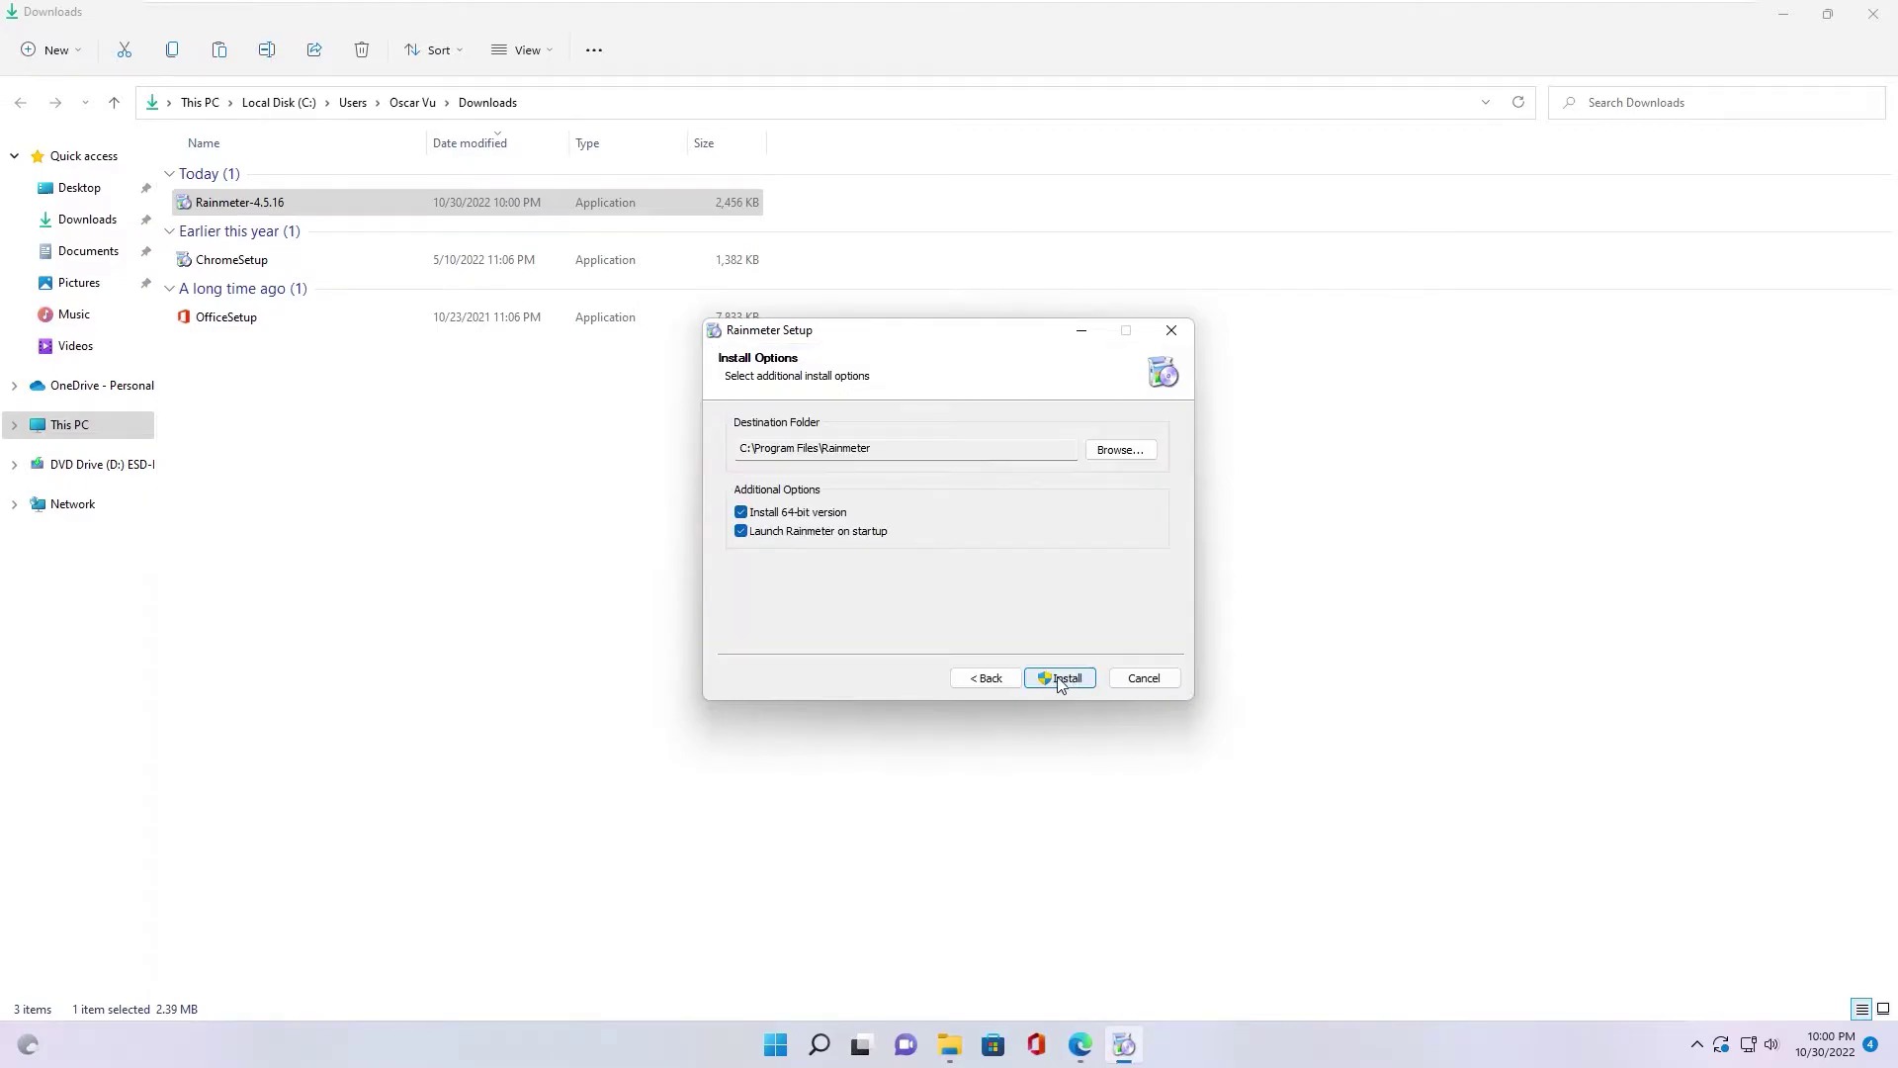
click(1059, 678)
click(1029, 675)
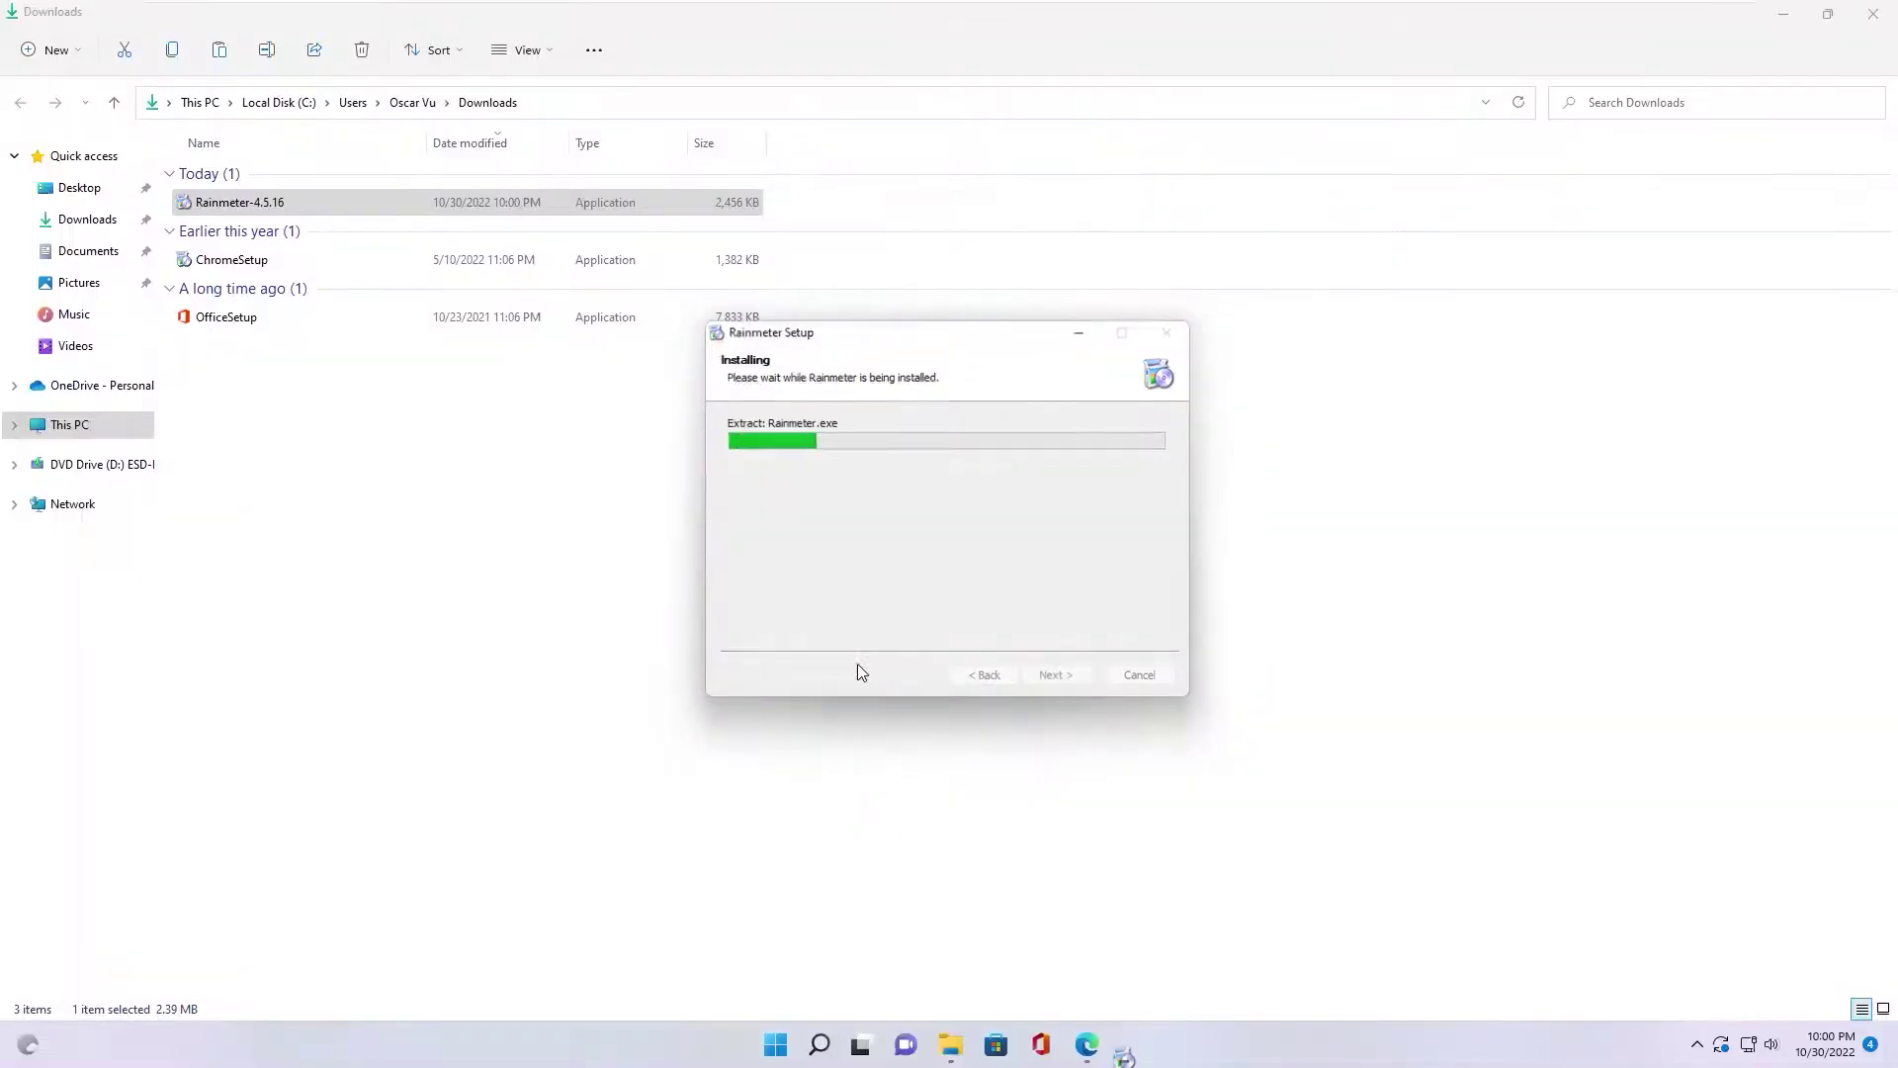
click(1054, 675)
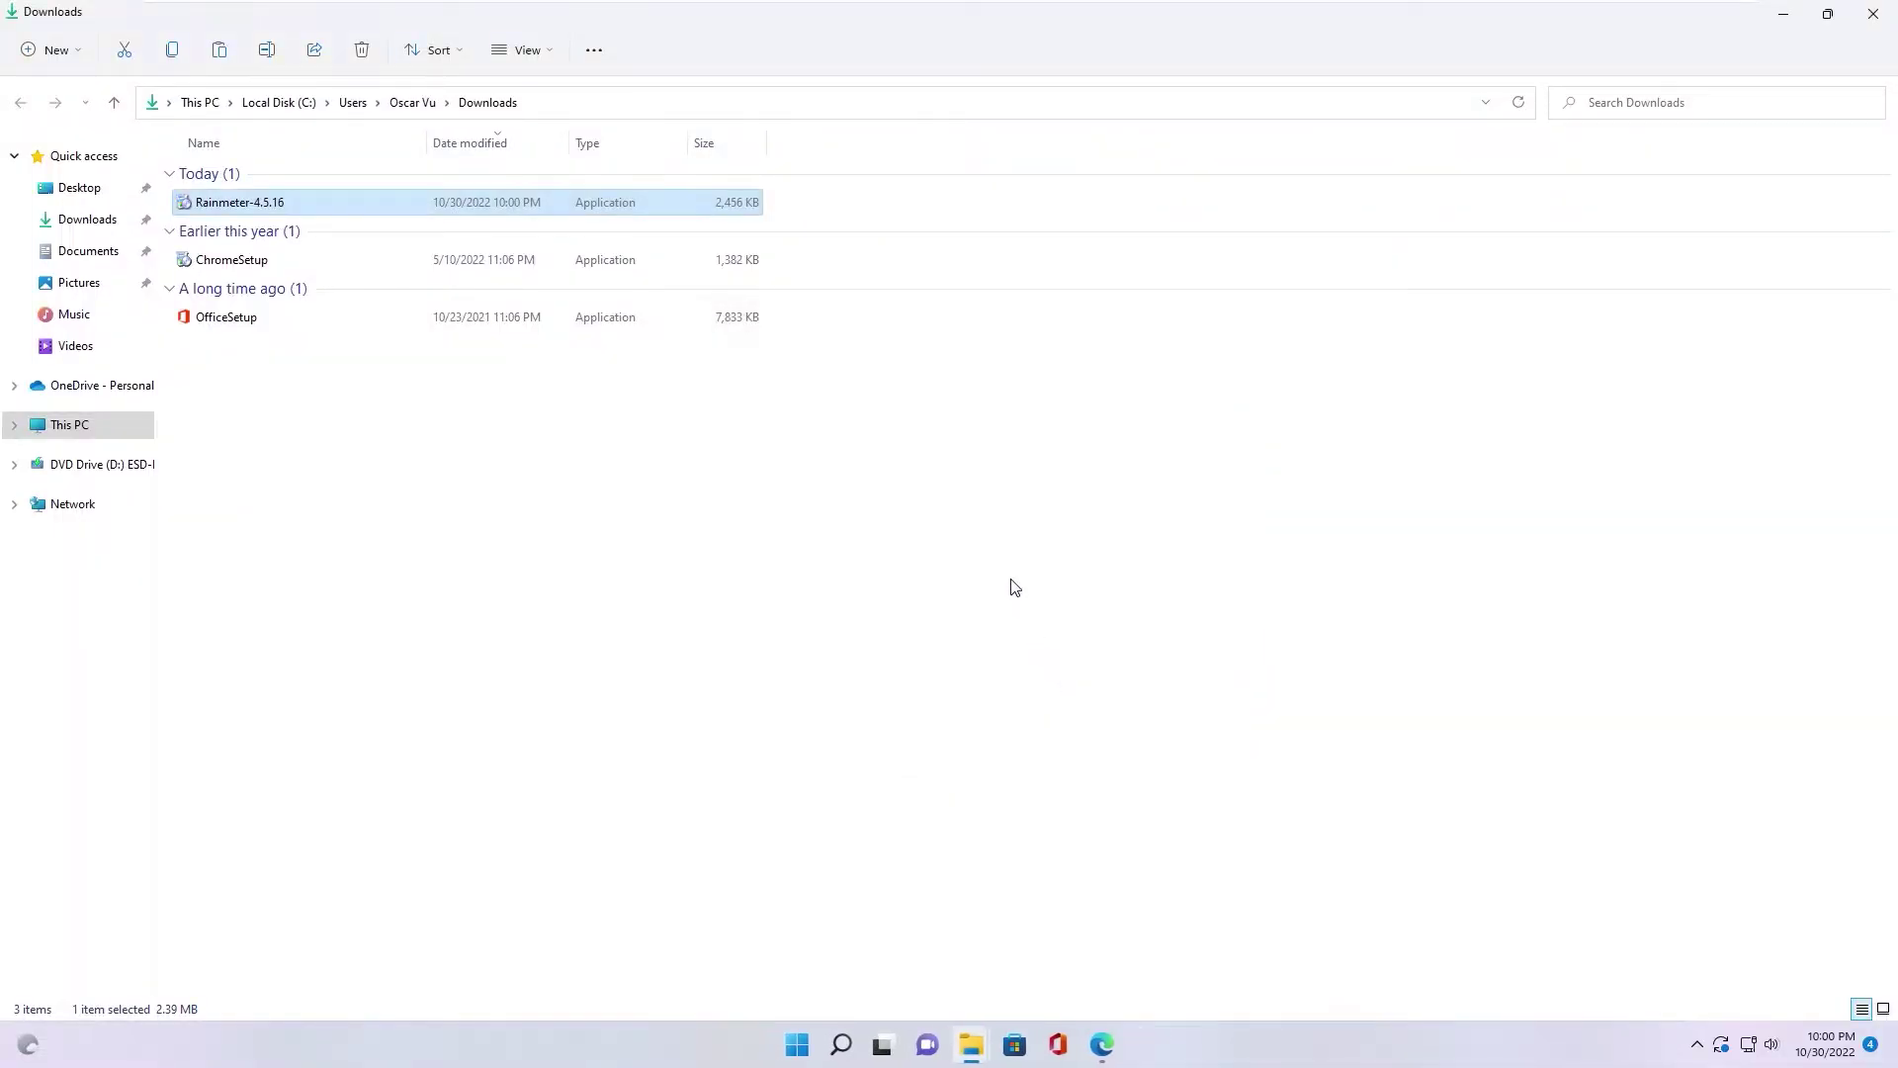
Unload the Rainmeter welcome skin and minimize File Explorer and Edge
right_click(1137, 597)
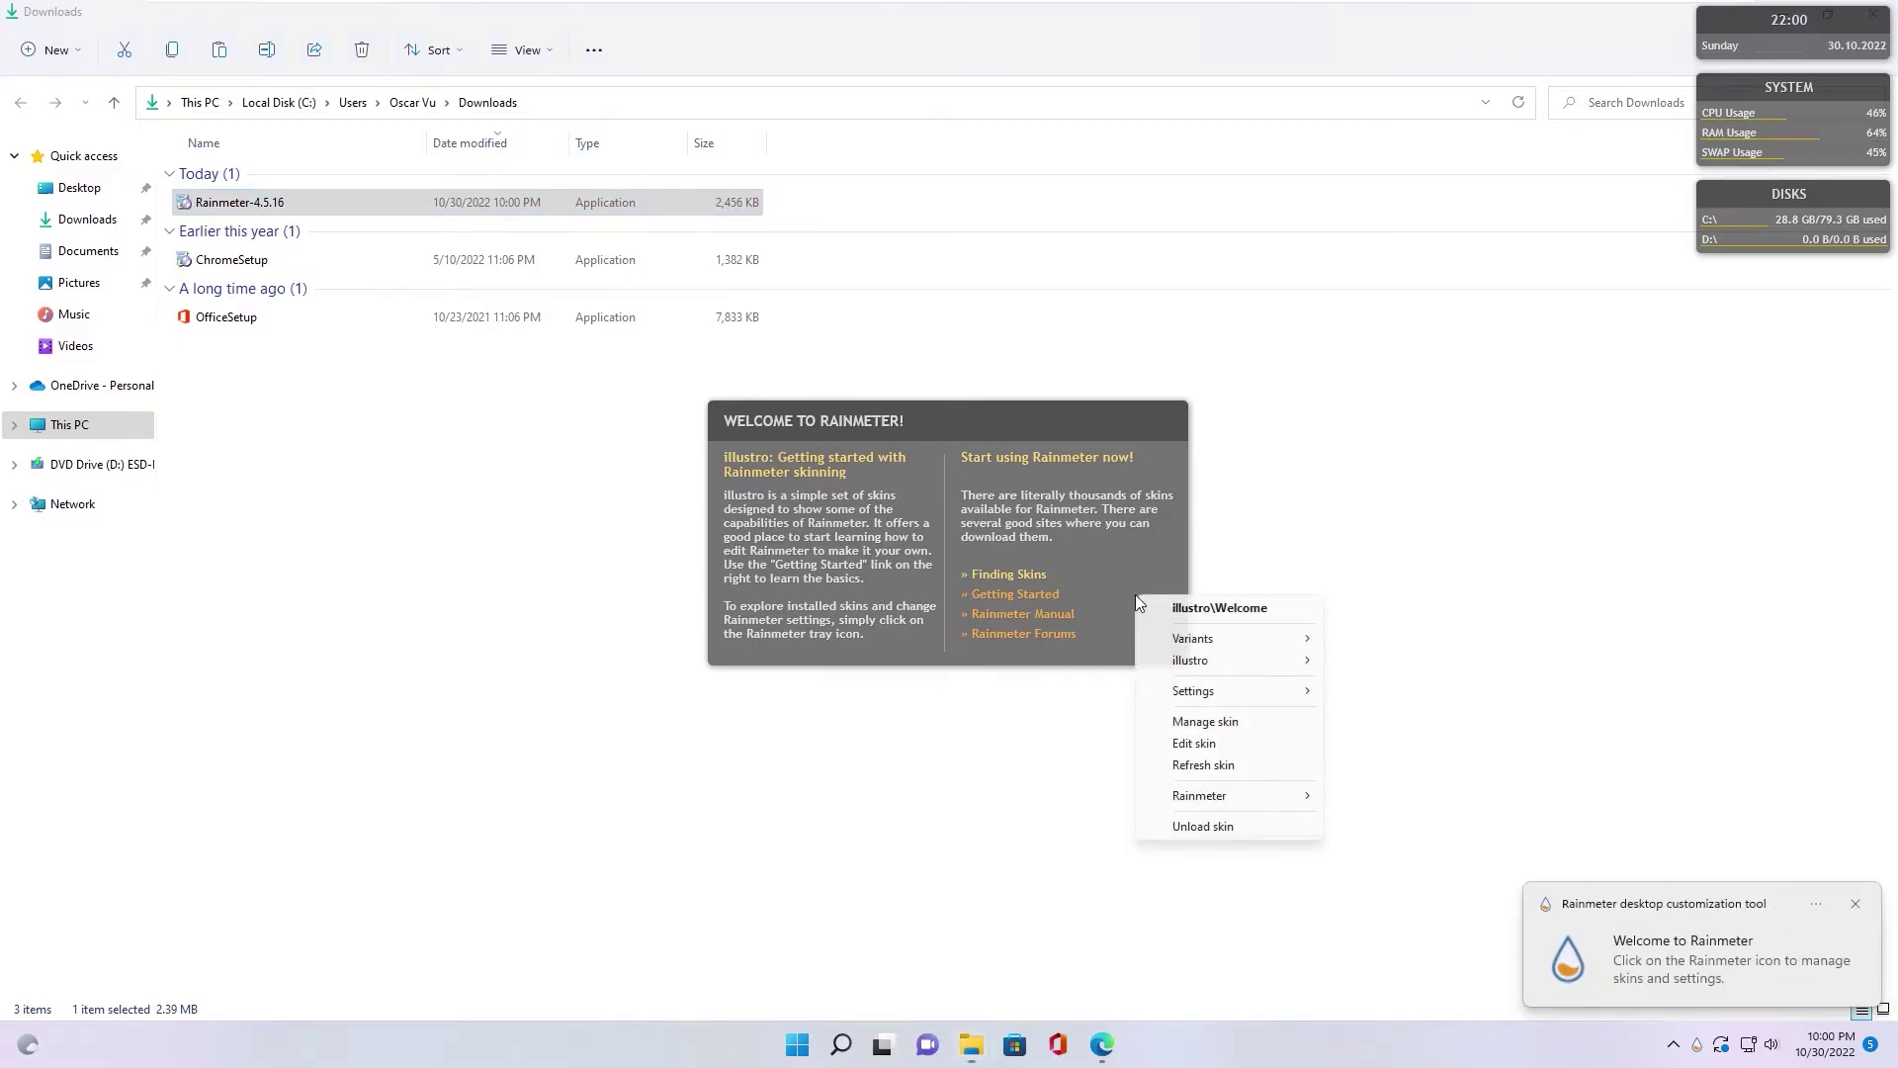
click(1179, 824)
click(1783, 14)
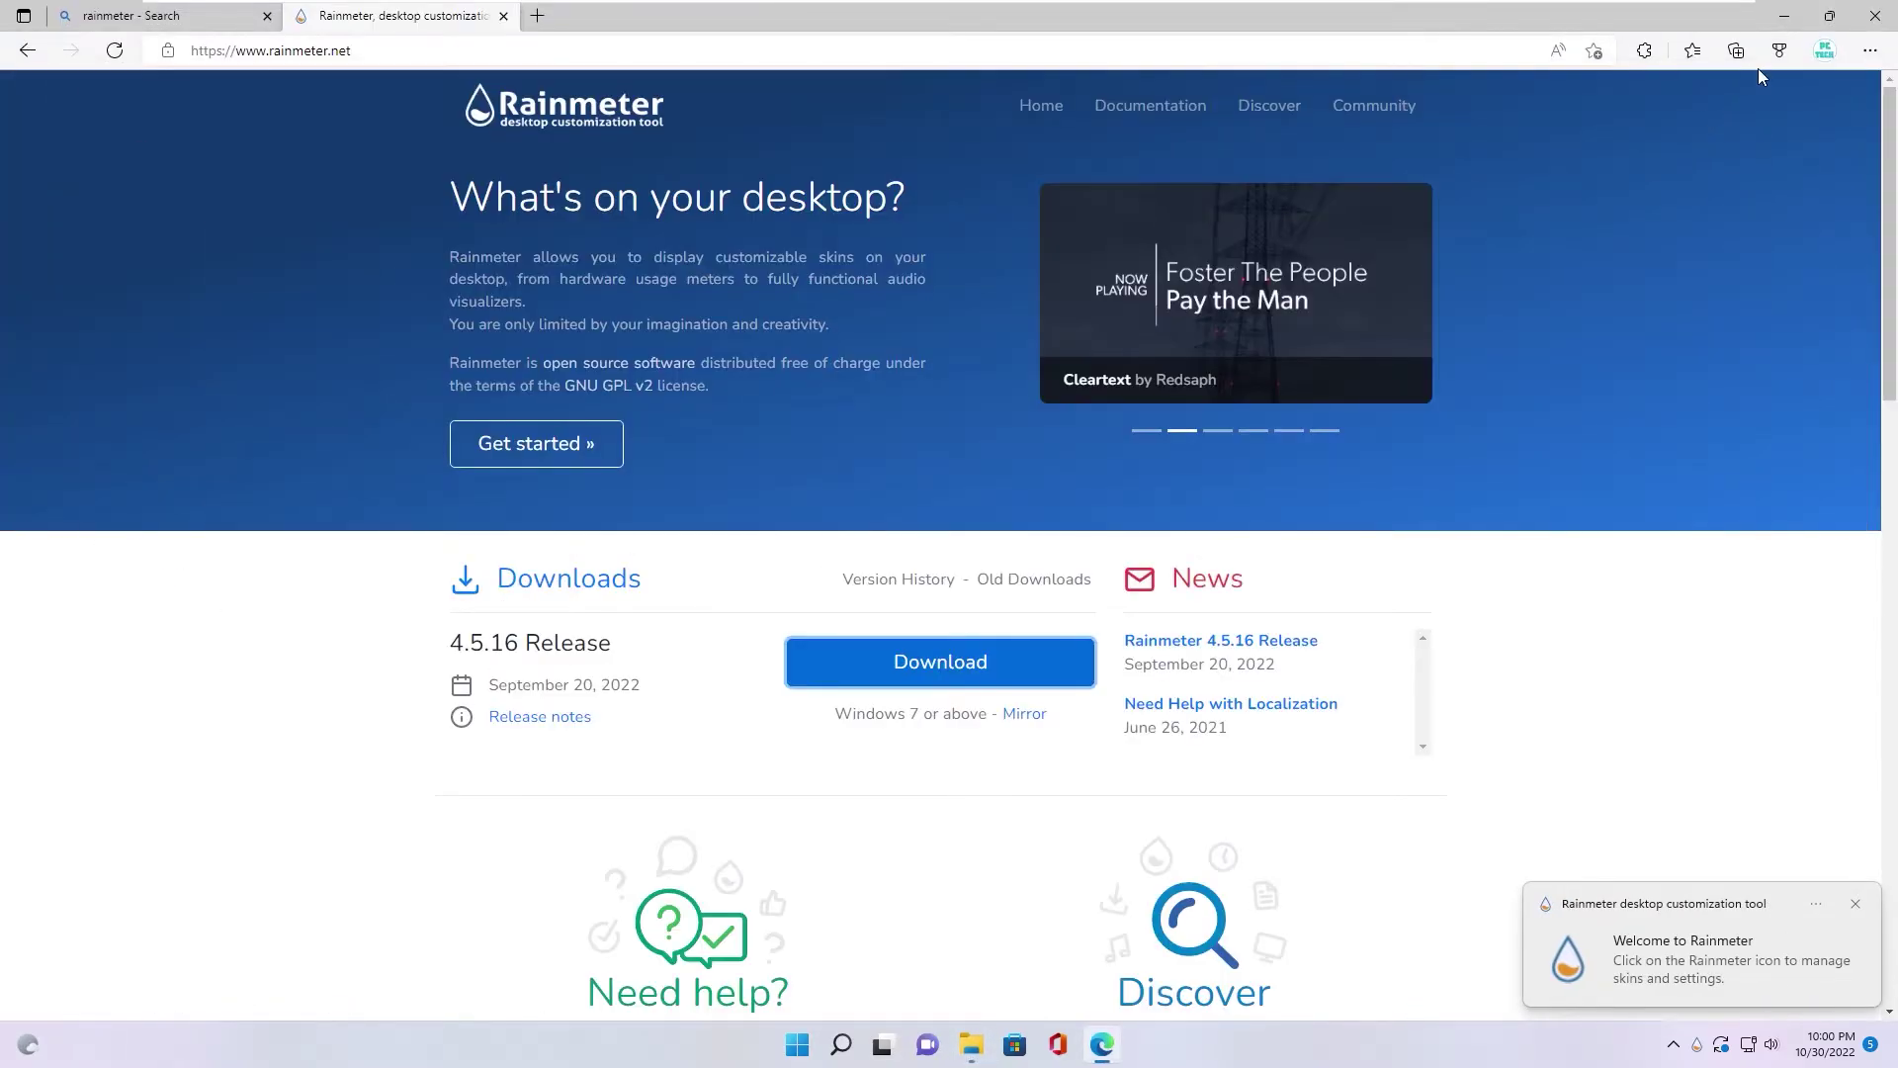
click(1784, 14)
Unload the default illustro clock, SYSTEM and DISKS widgets from the desktop
right_click(1759, 32)
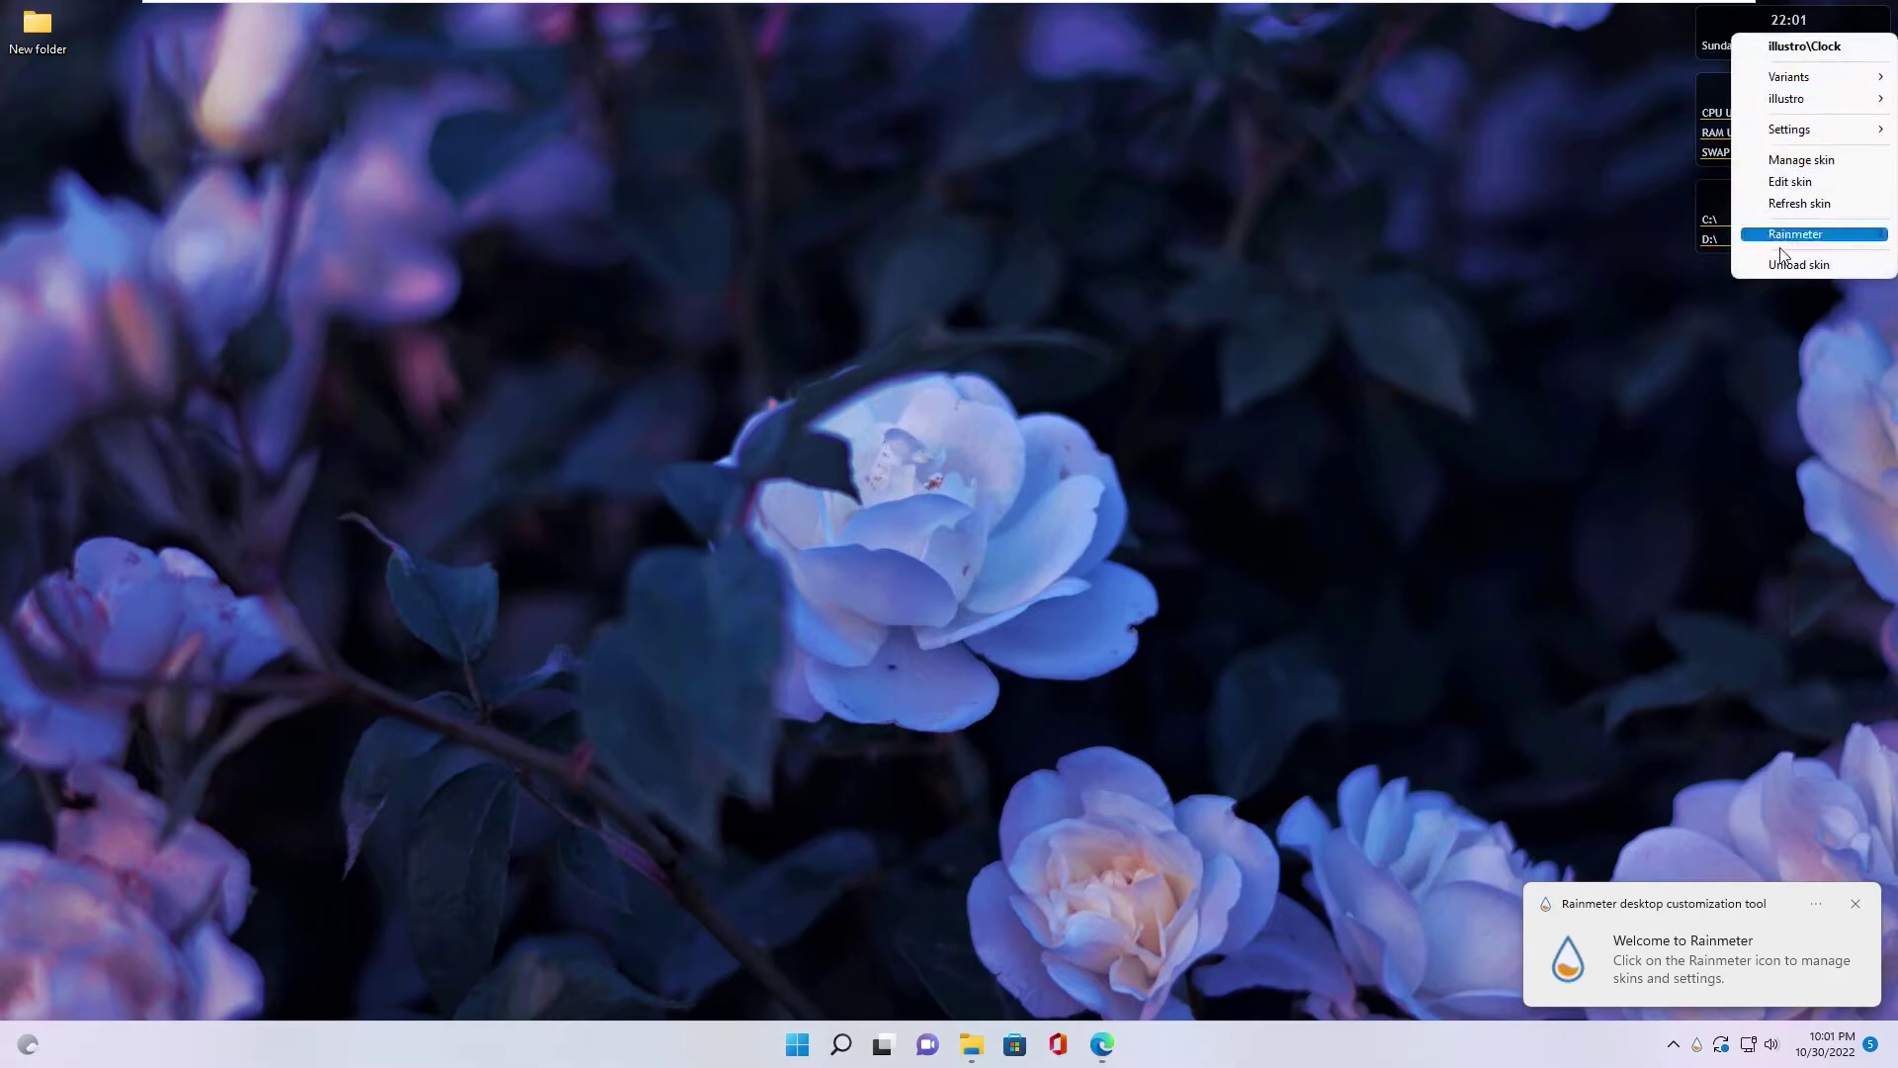
click(1745, 258)
right_click(1731, 100)
click(1758, 332)
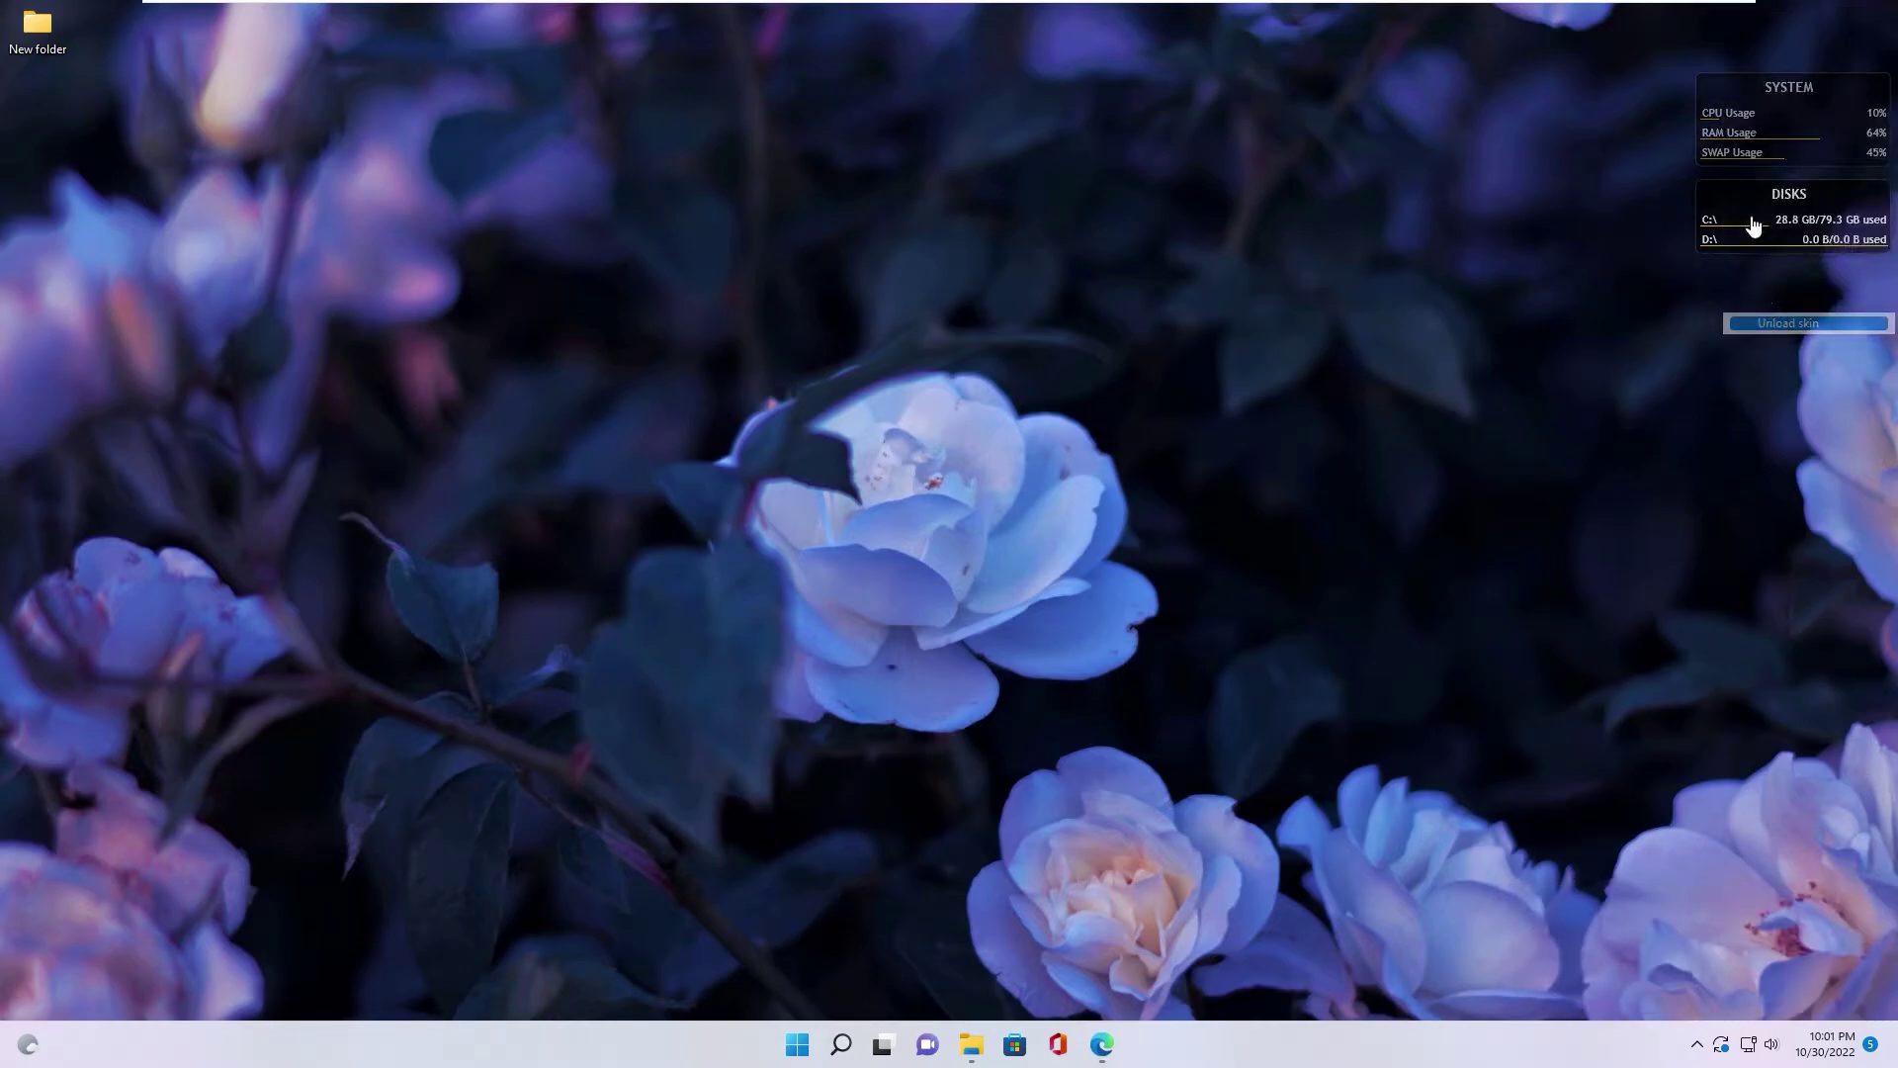
right_click(1735, 198)
click(1774, 430)
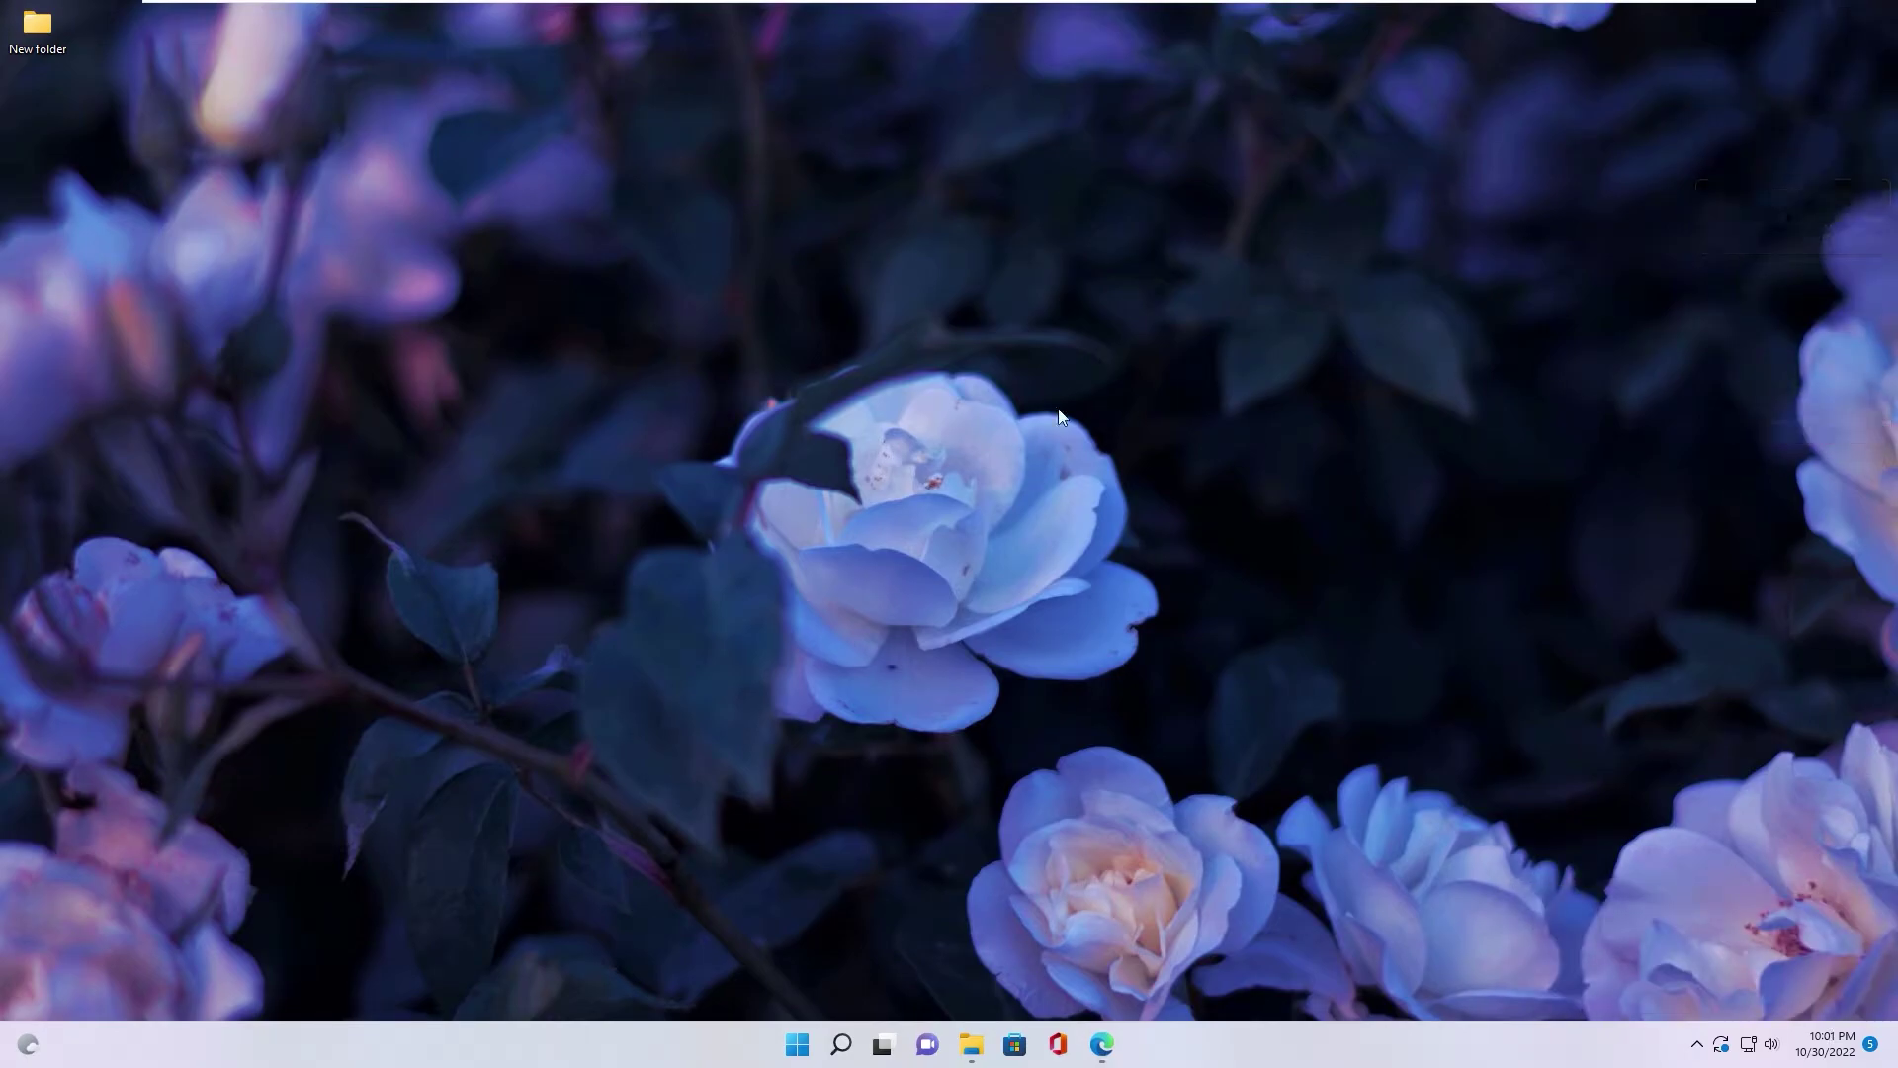
Open Manage Rainmeter from the tray and open the illustro skin folder in File Explorer
click(1696, 1044)
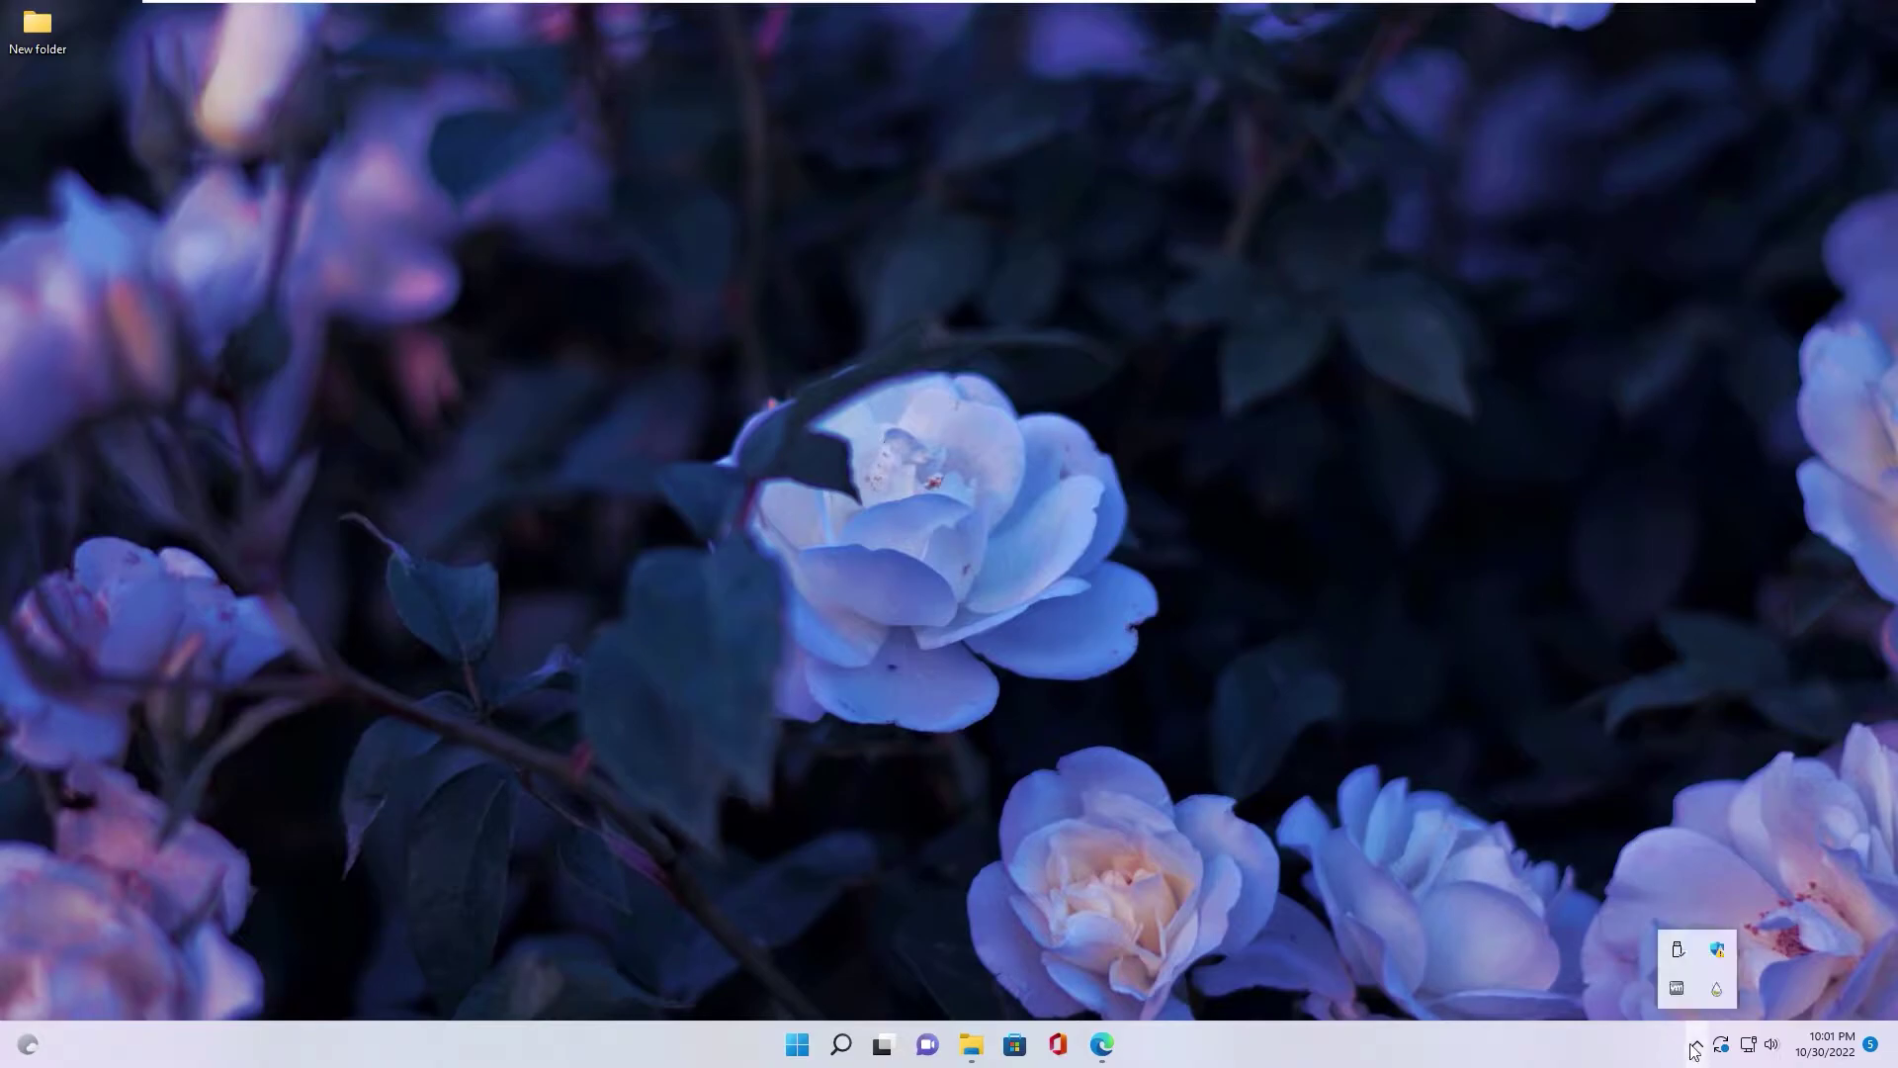
click(1718, 988)
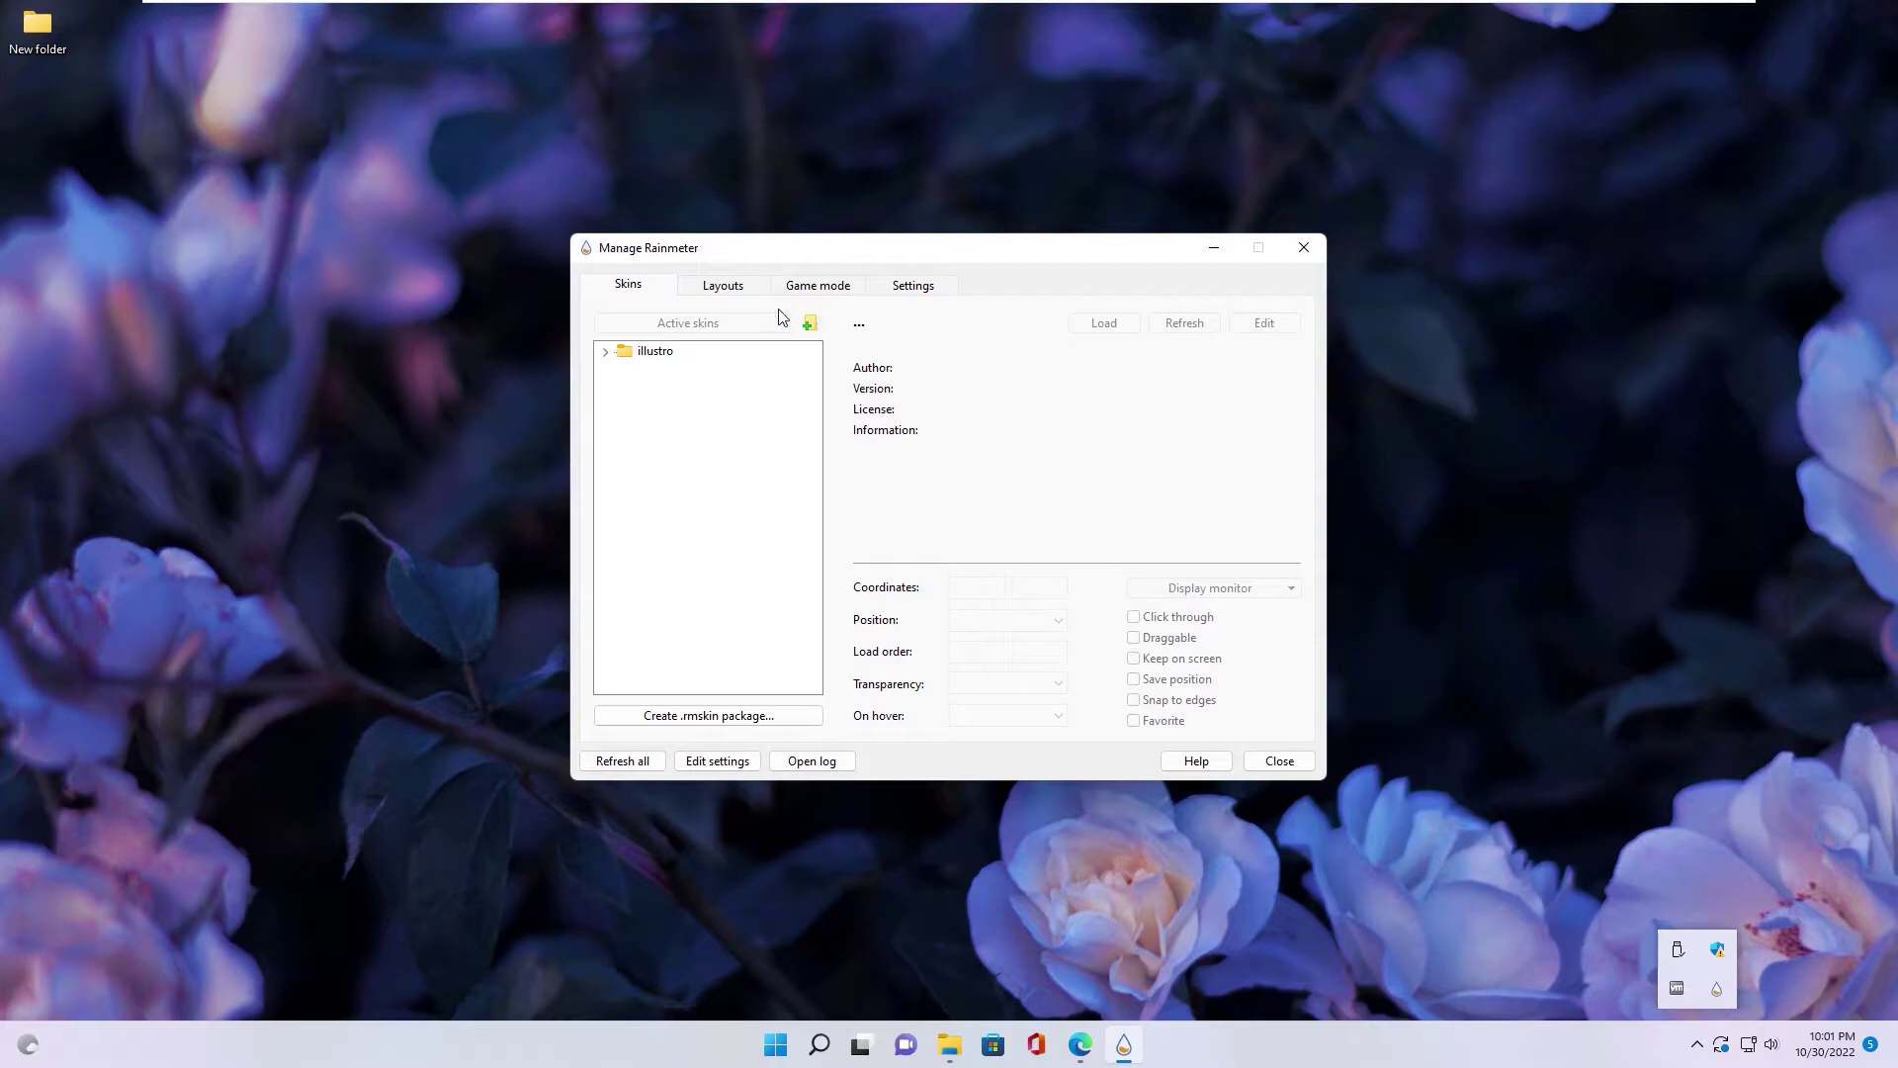
drag(727, 255, 758, 260)
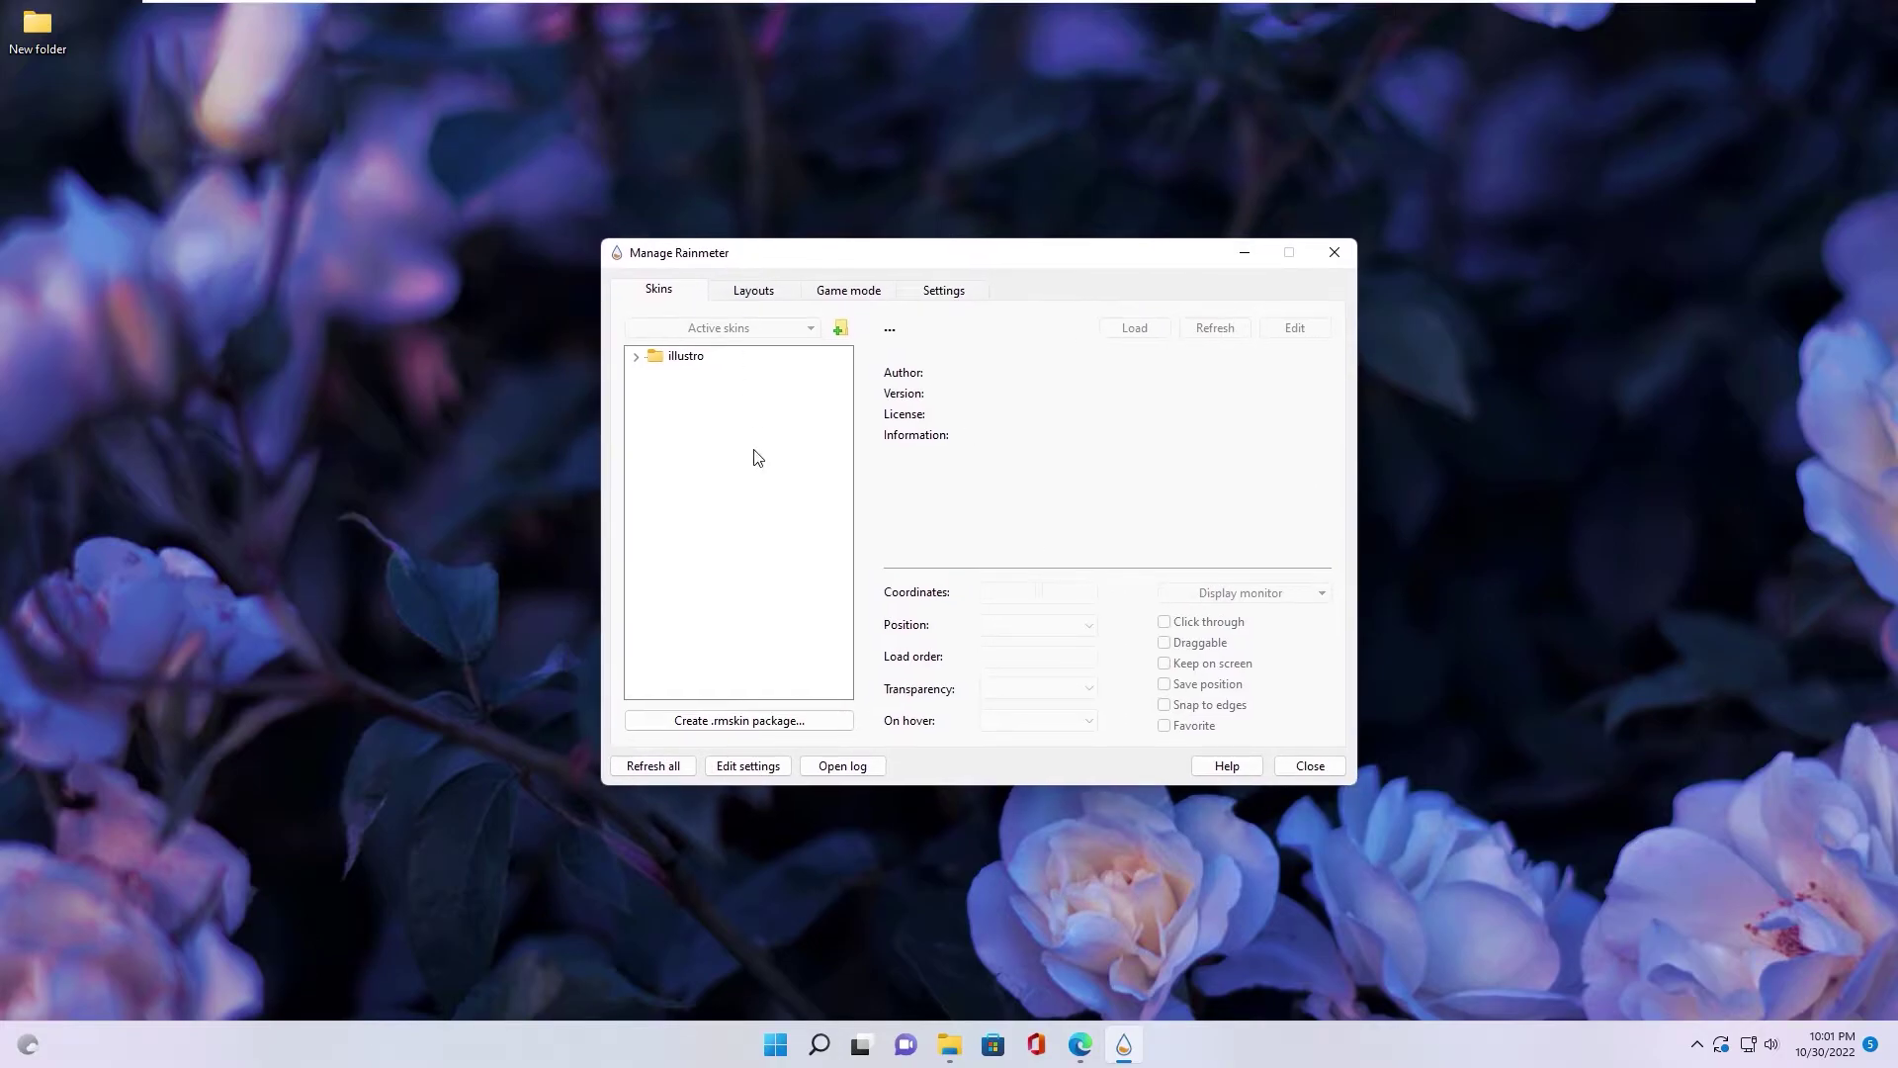
right_click(670, 358)
click(710, 391)
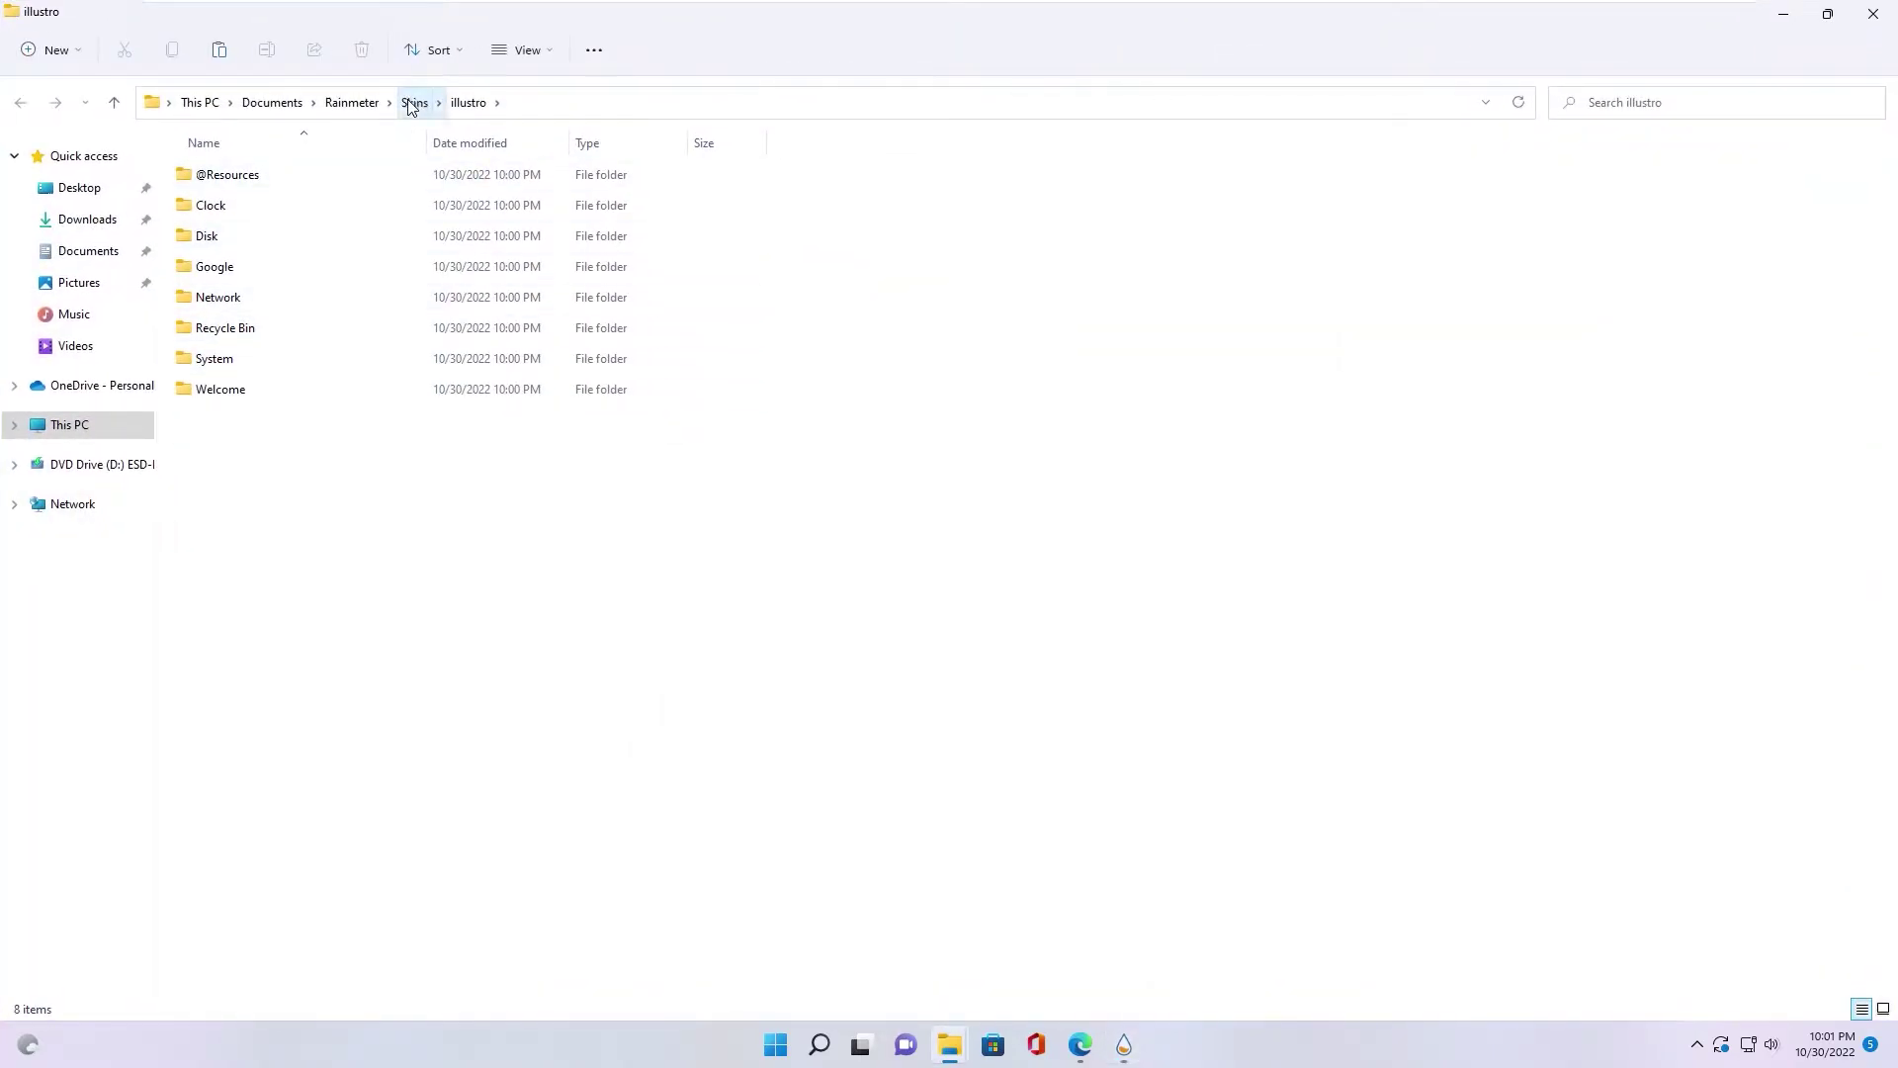
Go up to the Skins folder and select the four downloaded skin folders in the package folder
click(414, 102)
key(super+Down)
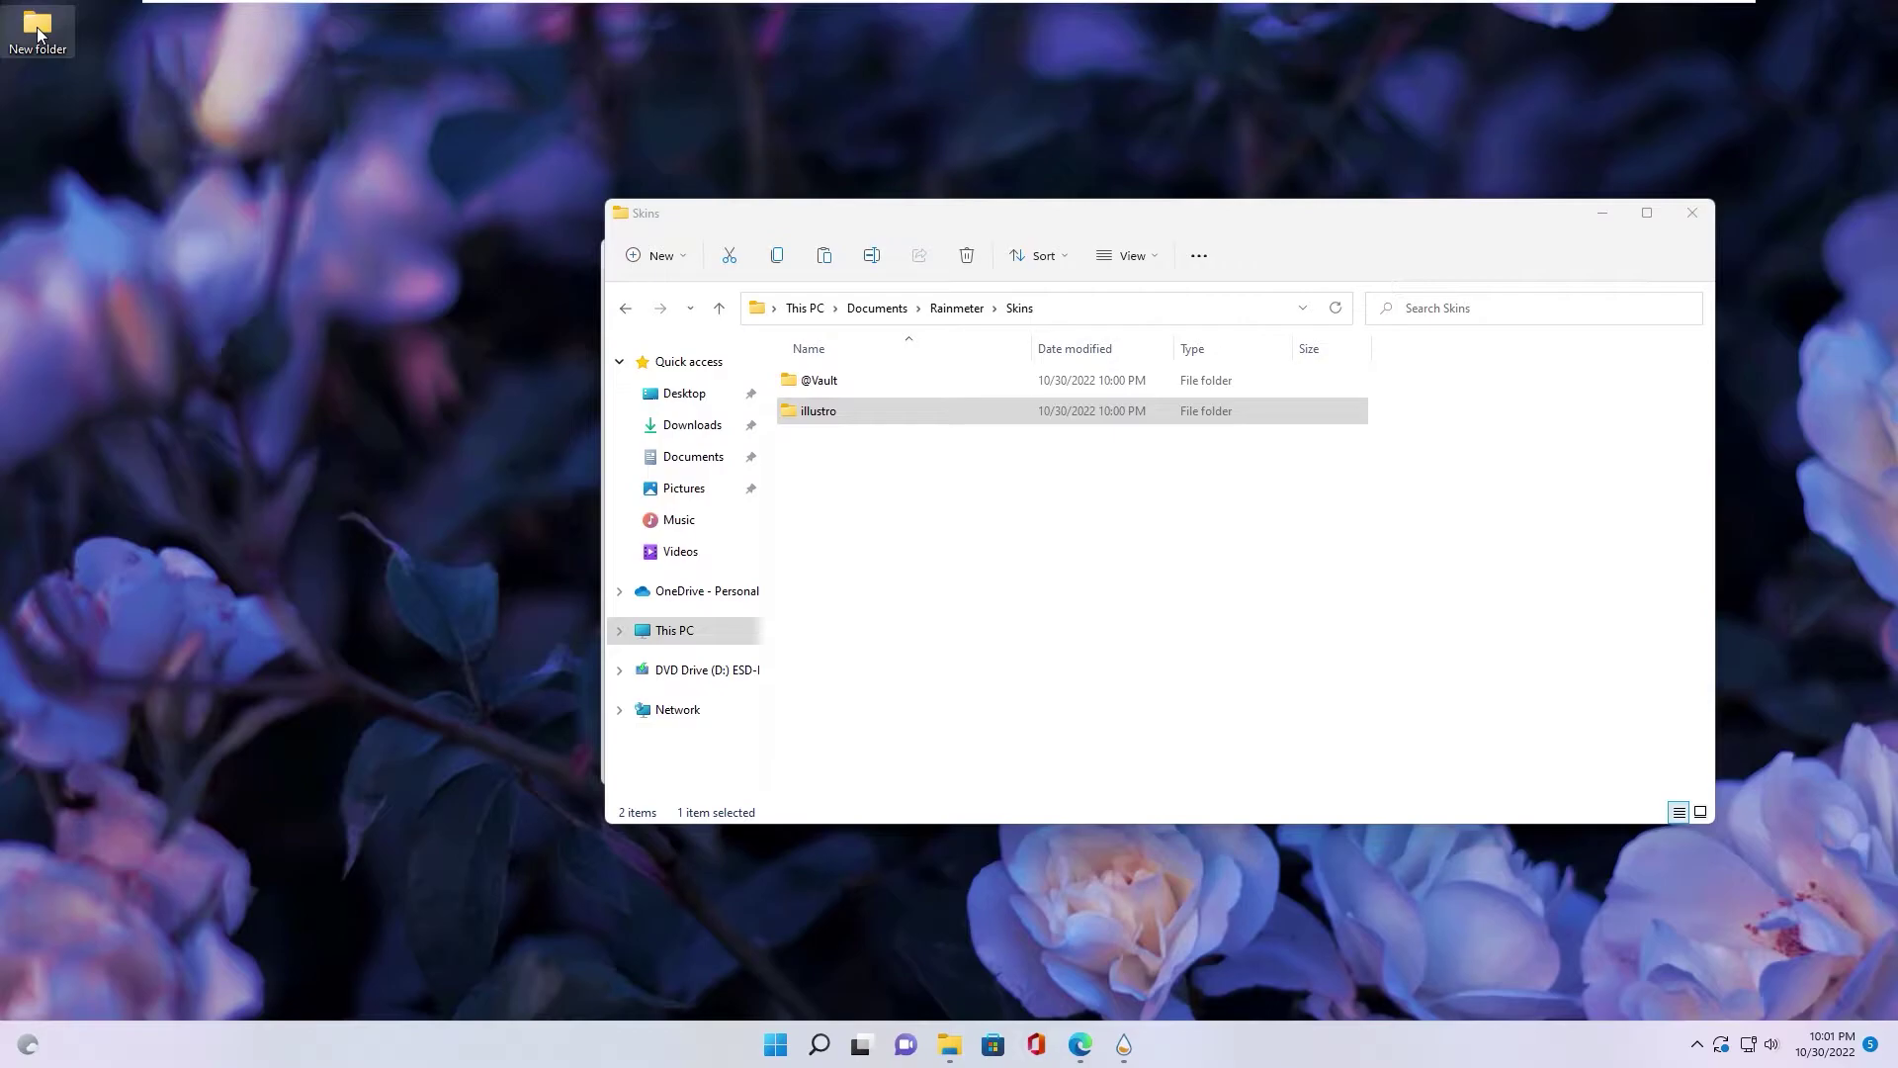
double_click(37, 29)
double_click(929, 408)
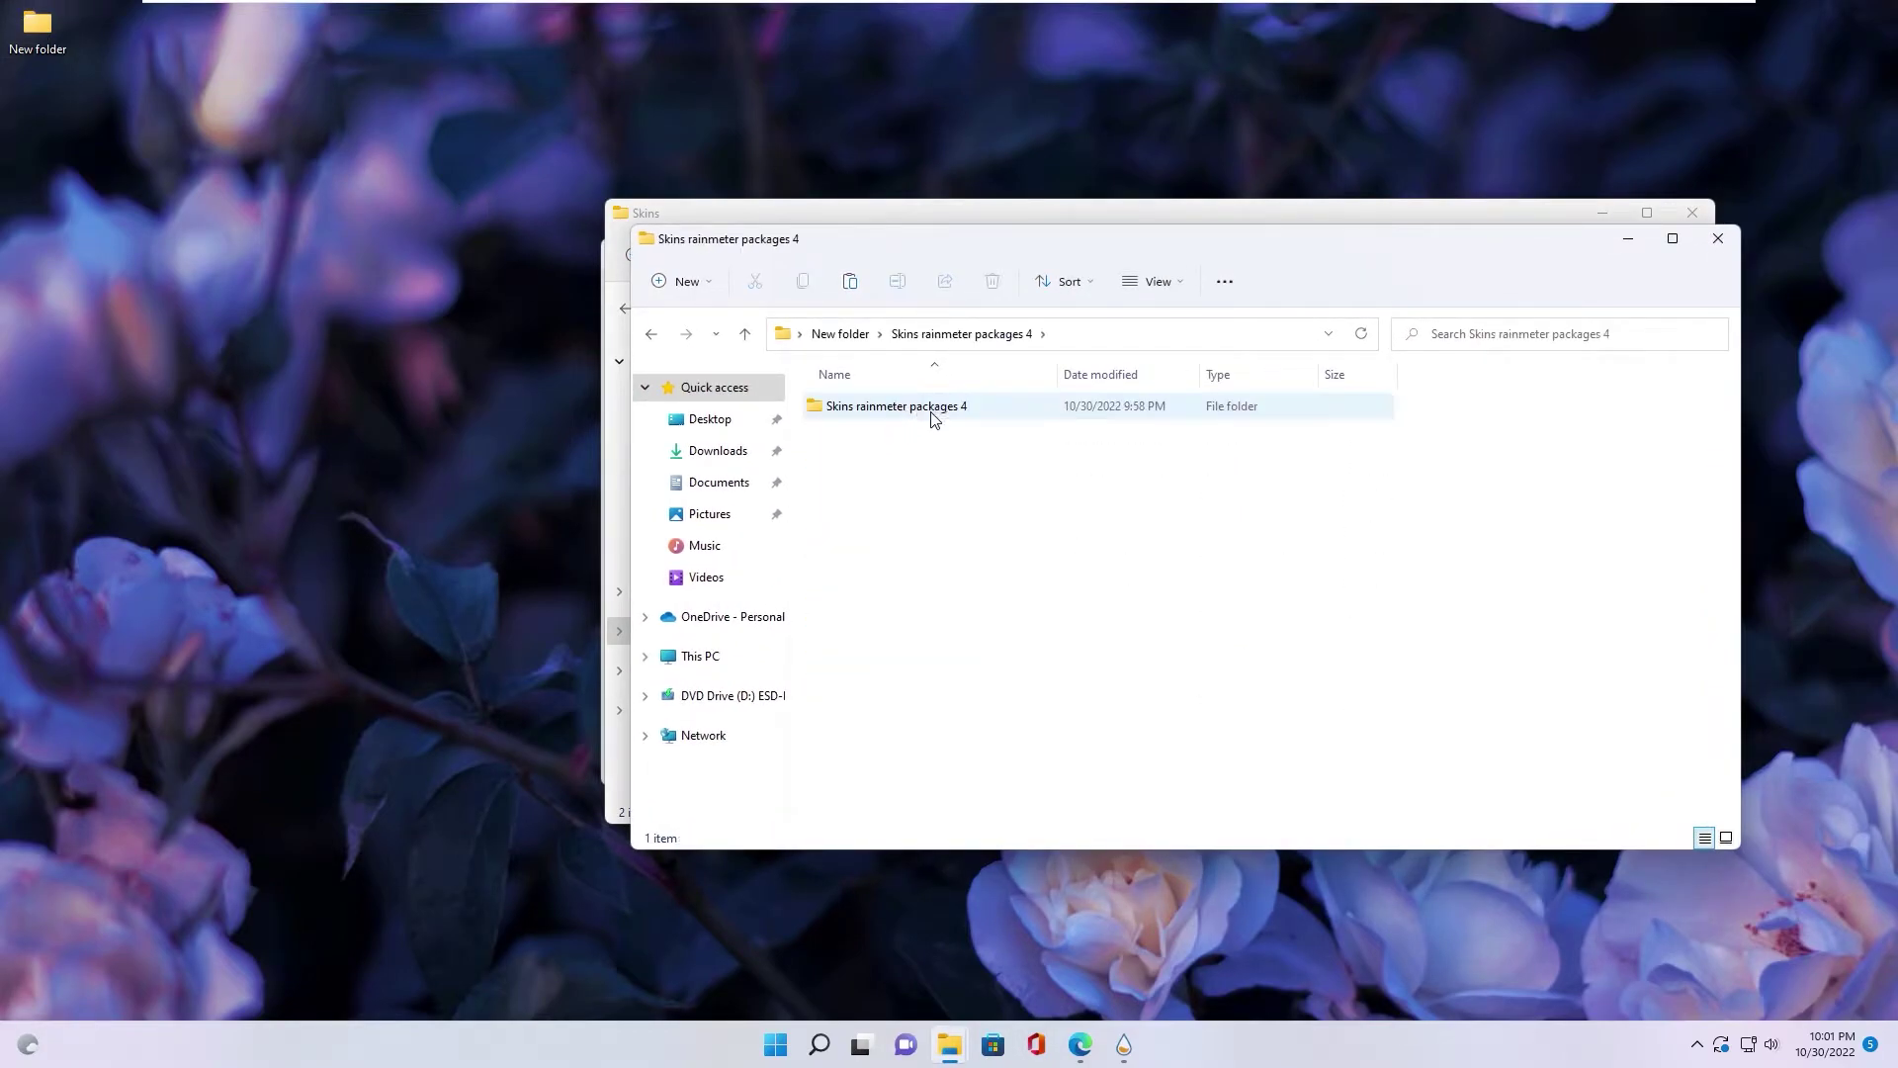
double_click(934, 415)
double_click(875, 408)
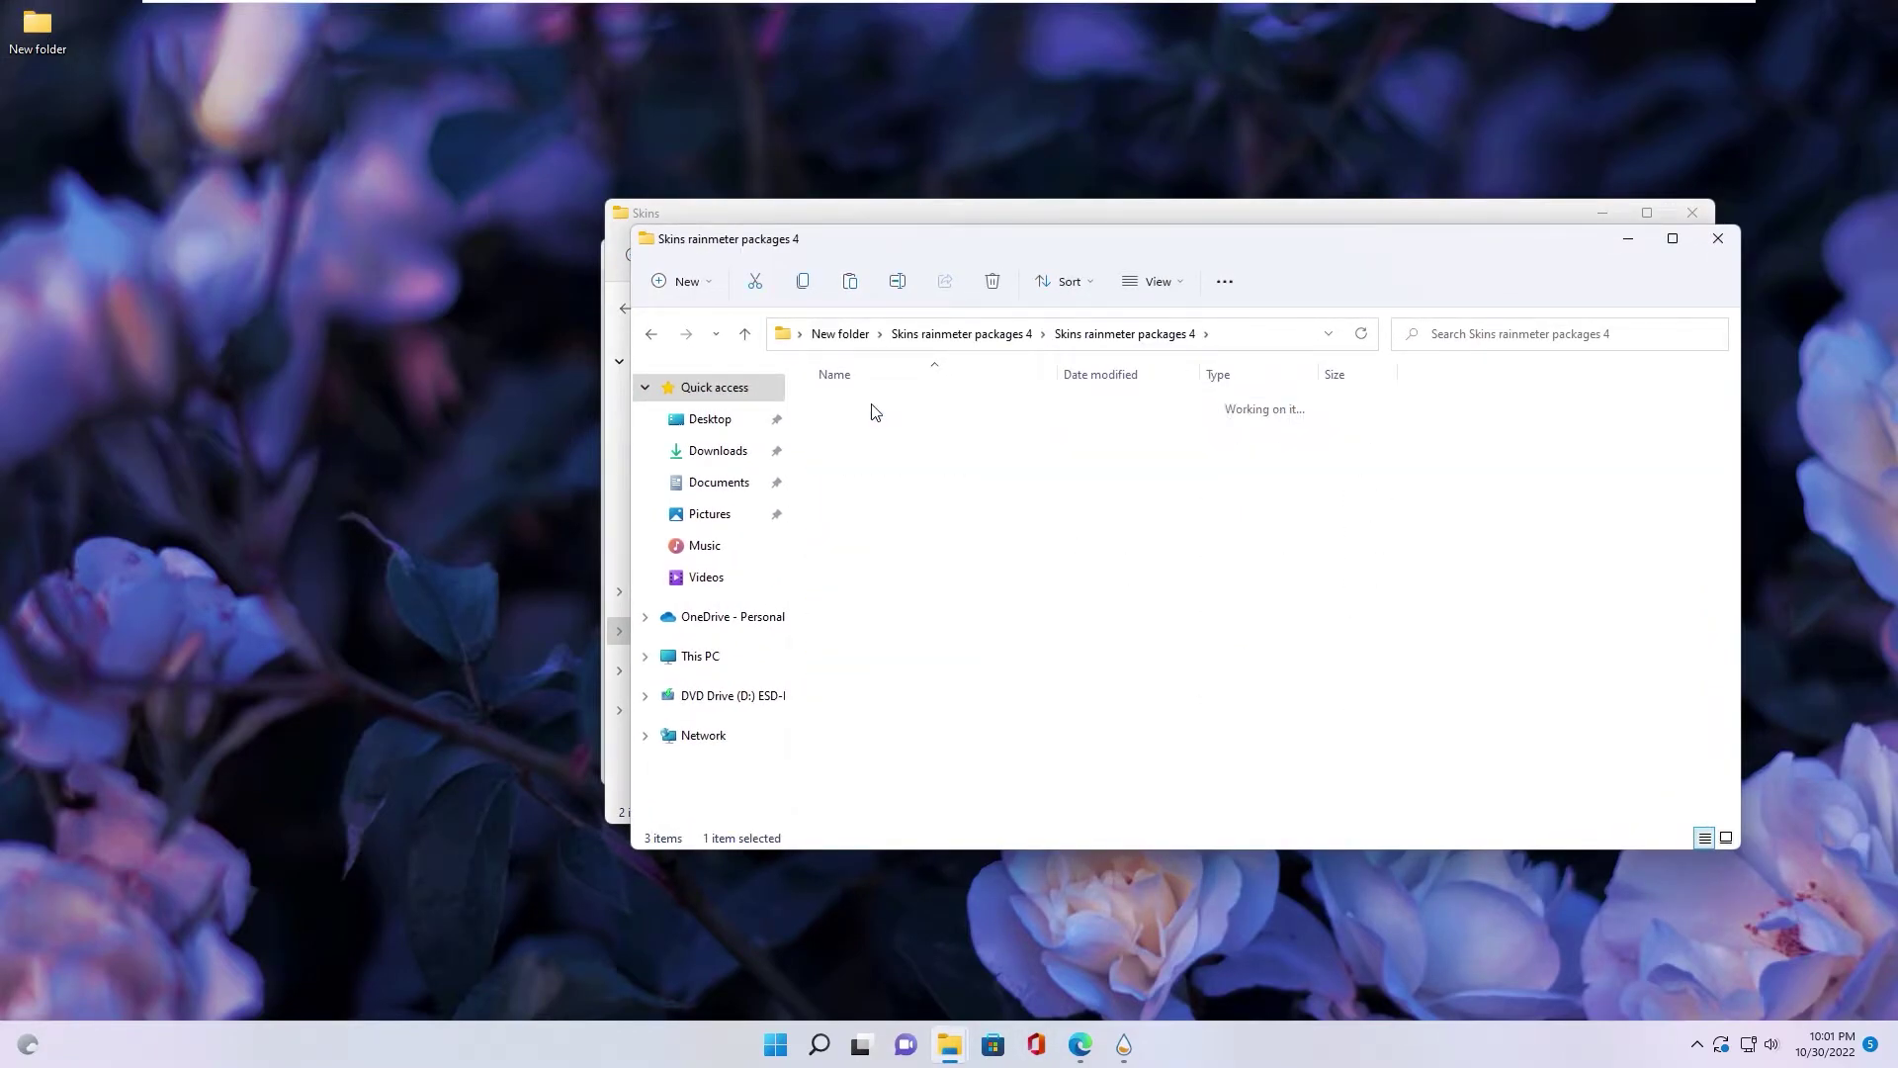
drag(893, 598, 859, 396)
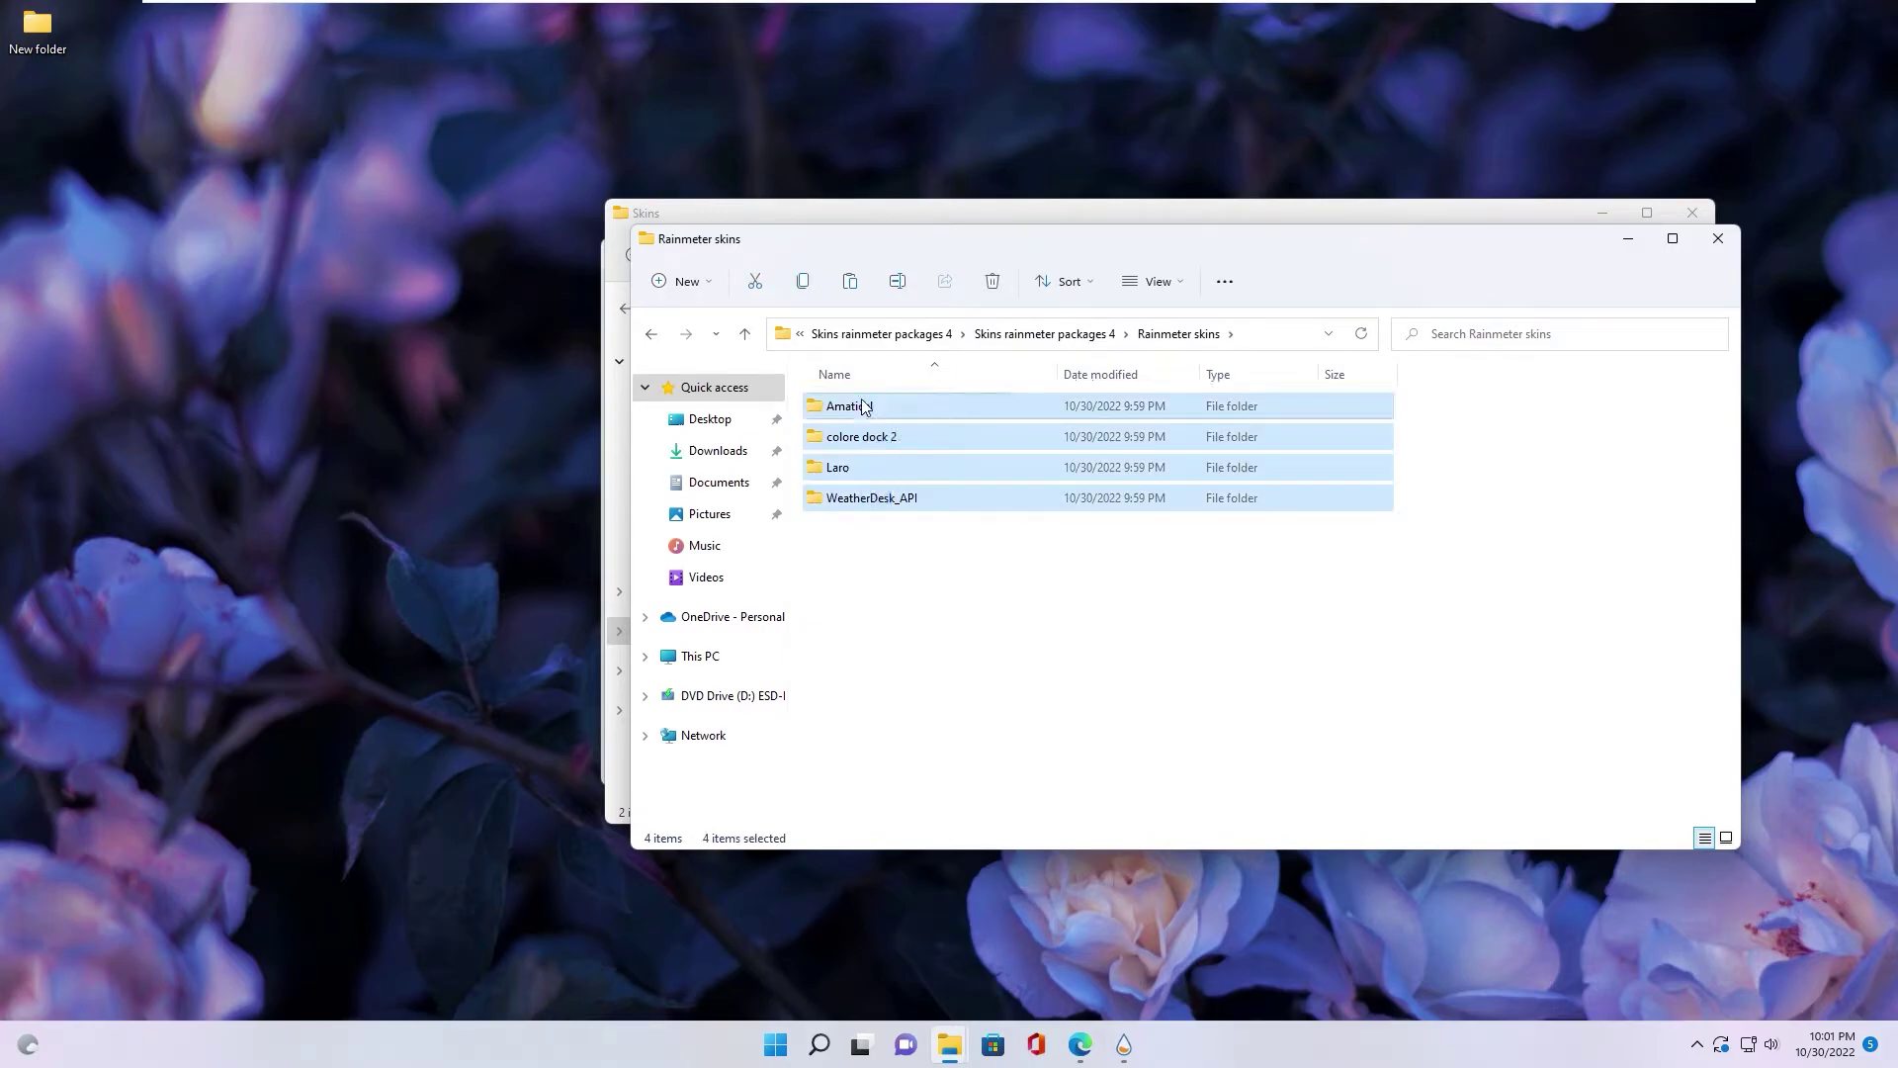
Return to the Rainmeter Skins folder window and use its right-click menu
click(1631, 246)
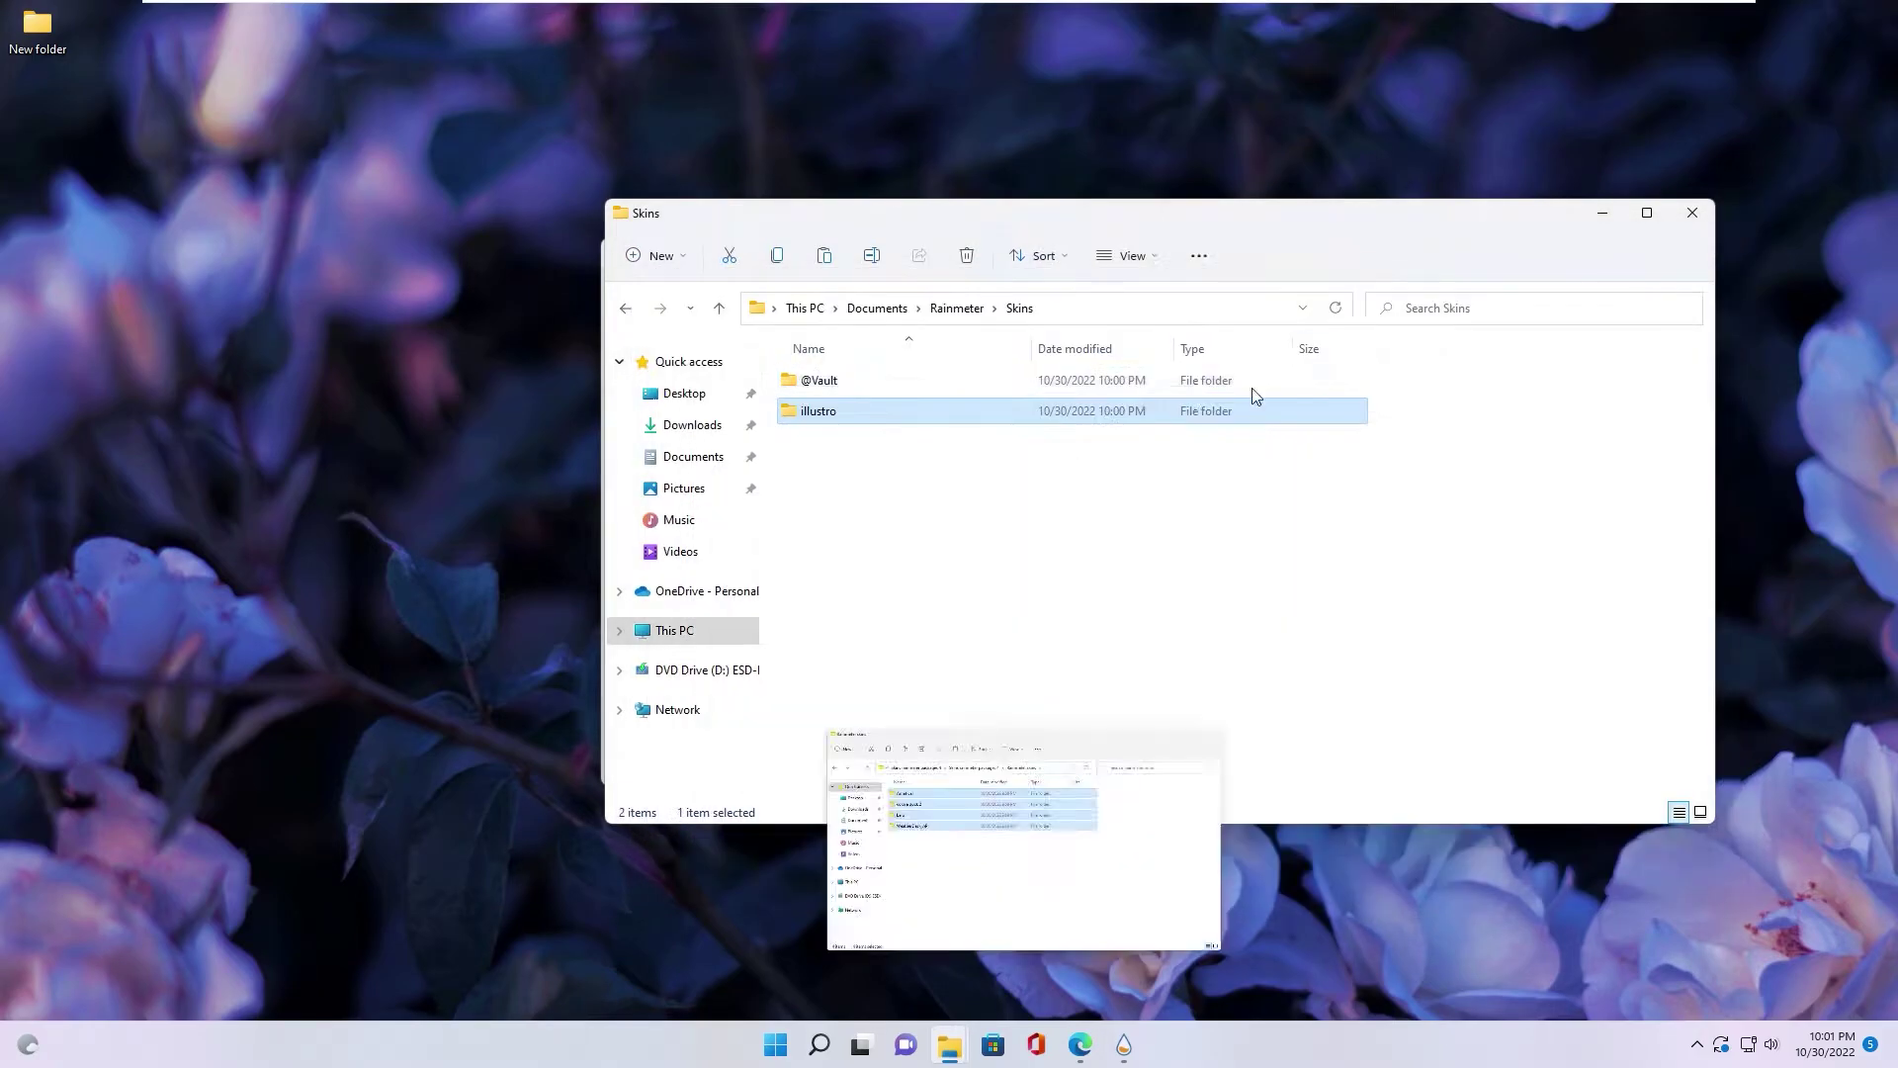
click(851, 475)
right_click(854, 477)
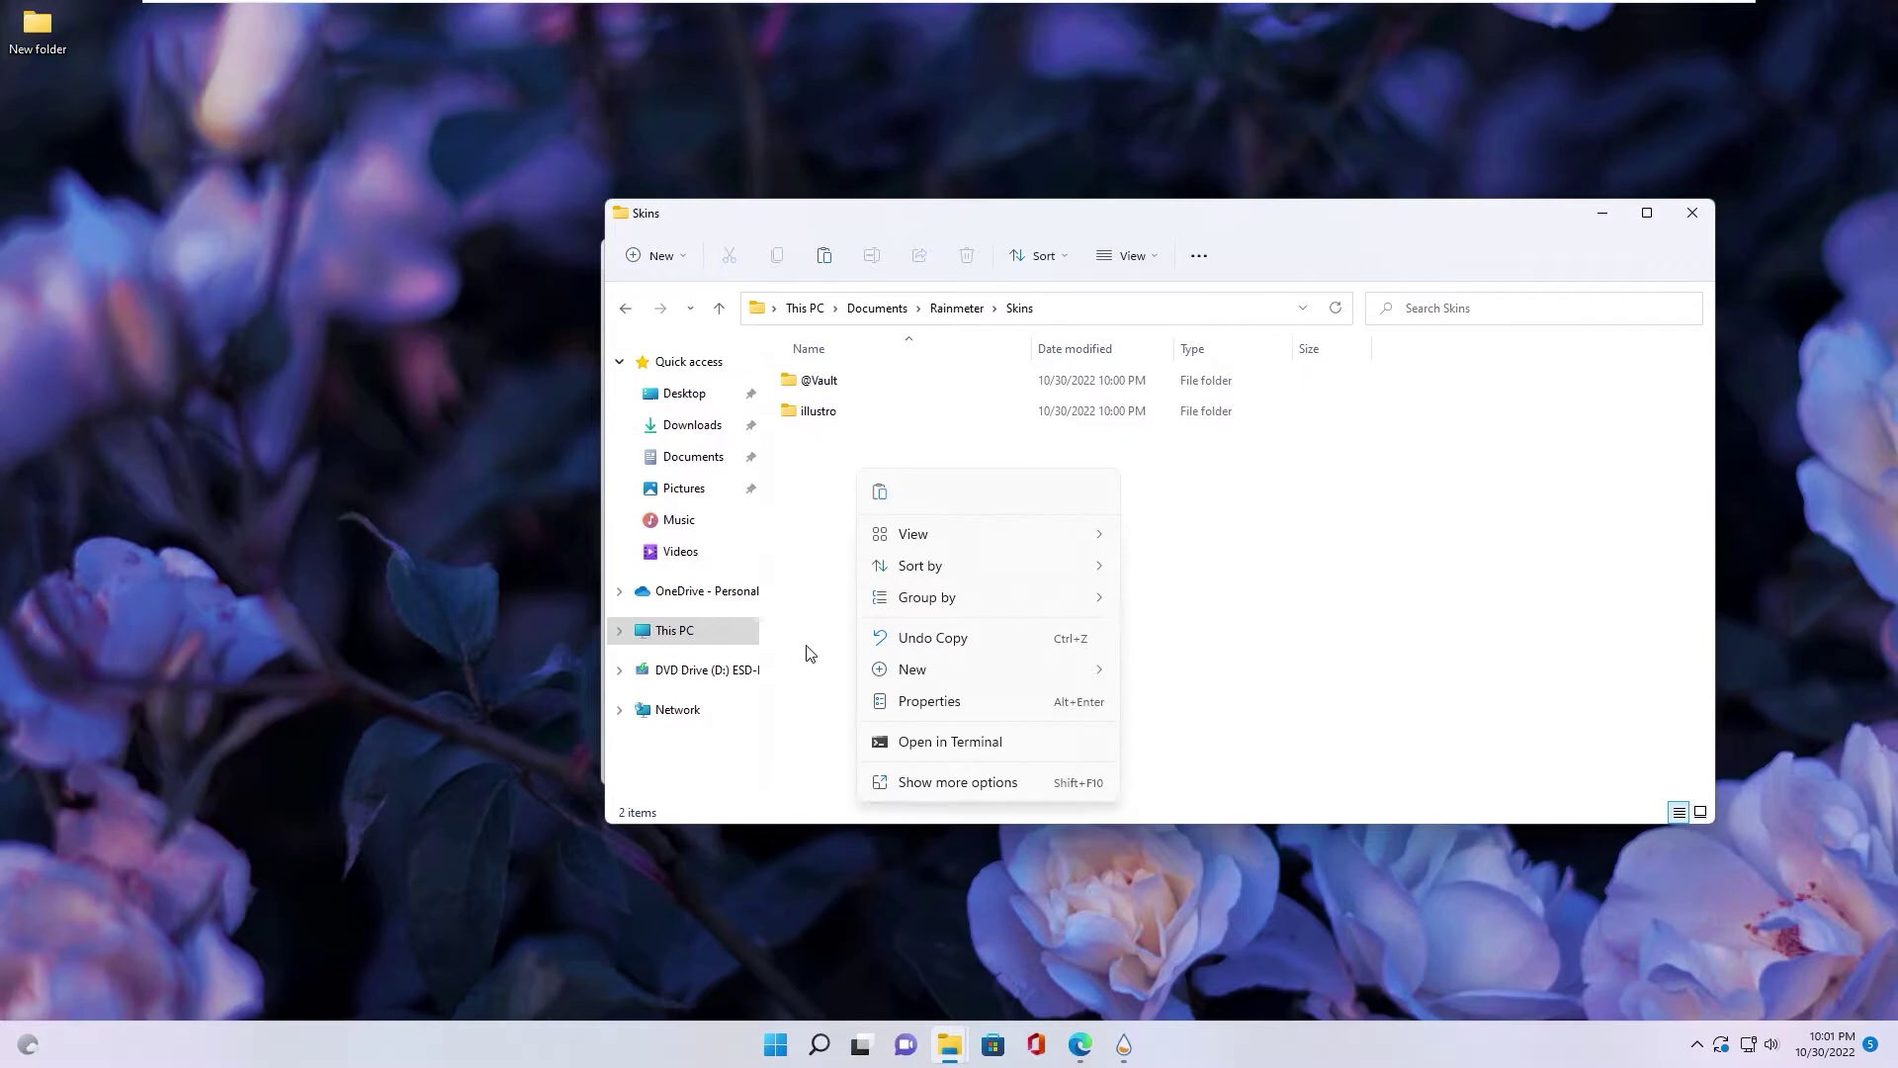
mouse_move(1039, 668)
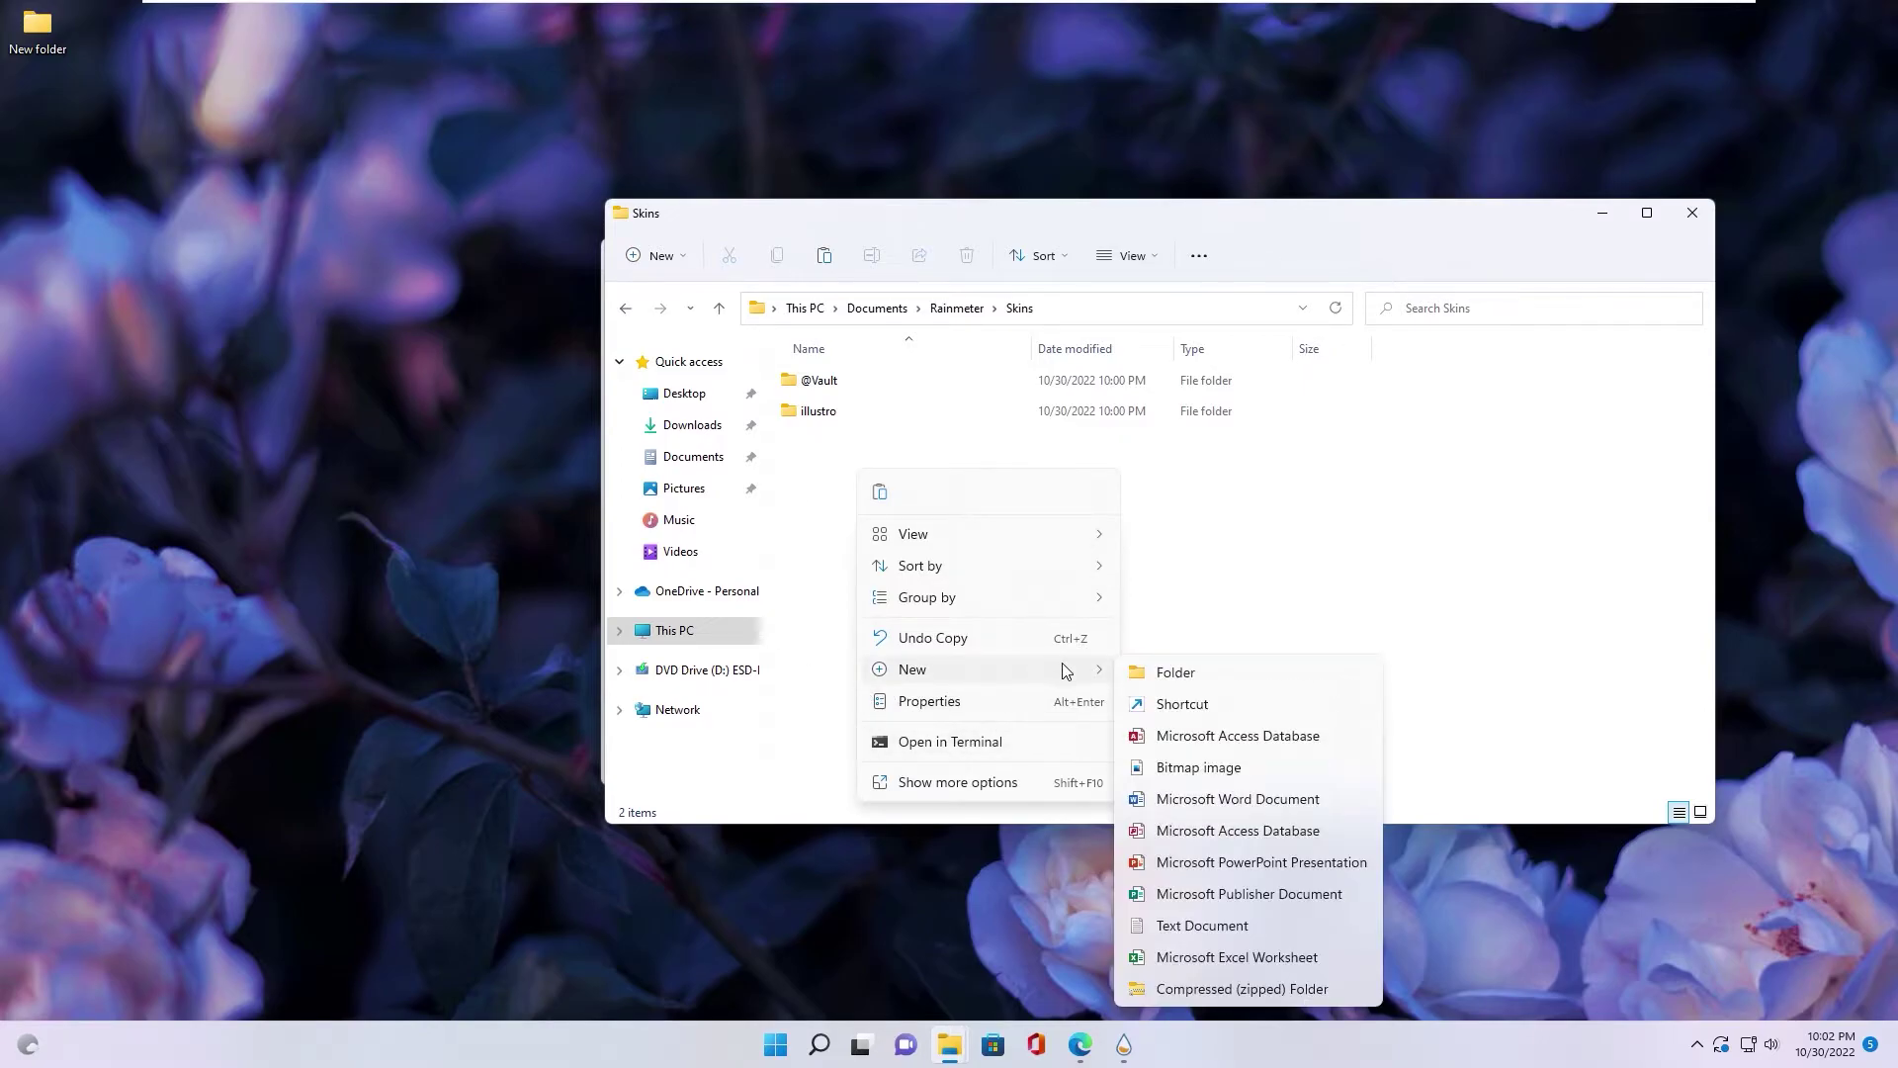
click(999, 638)
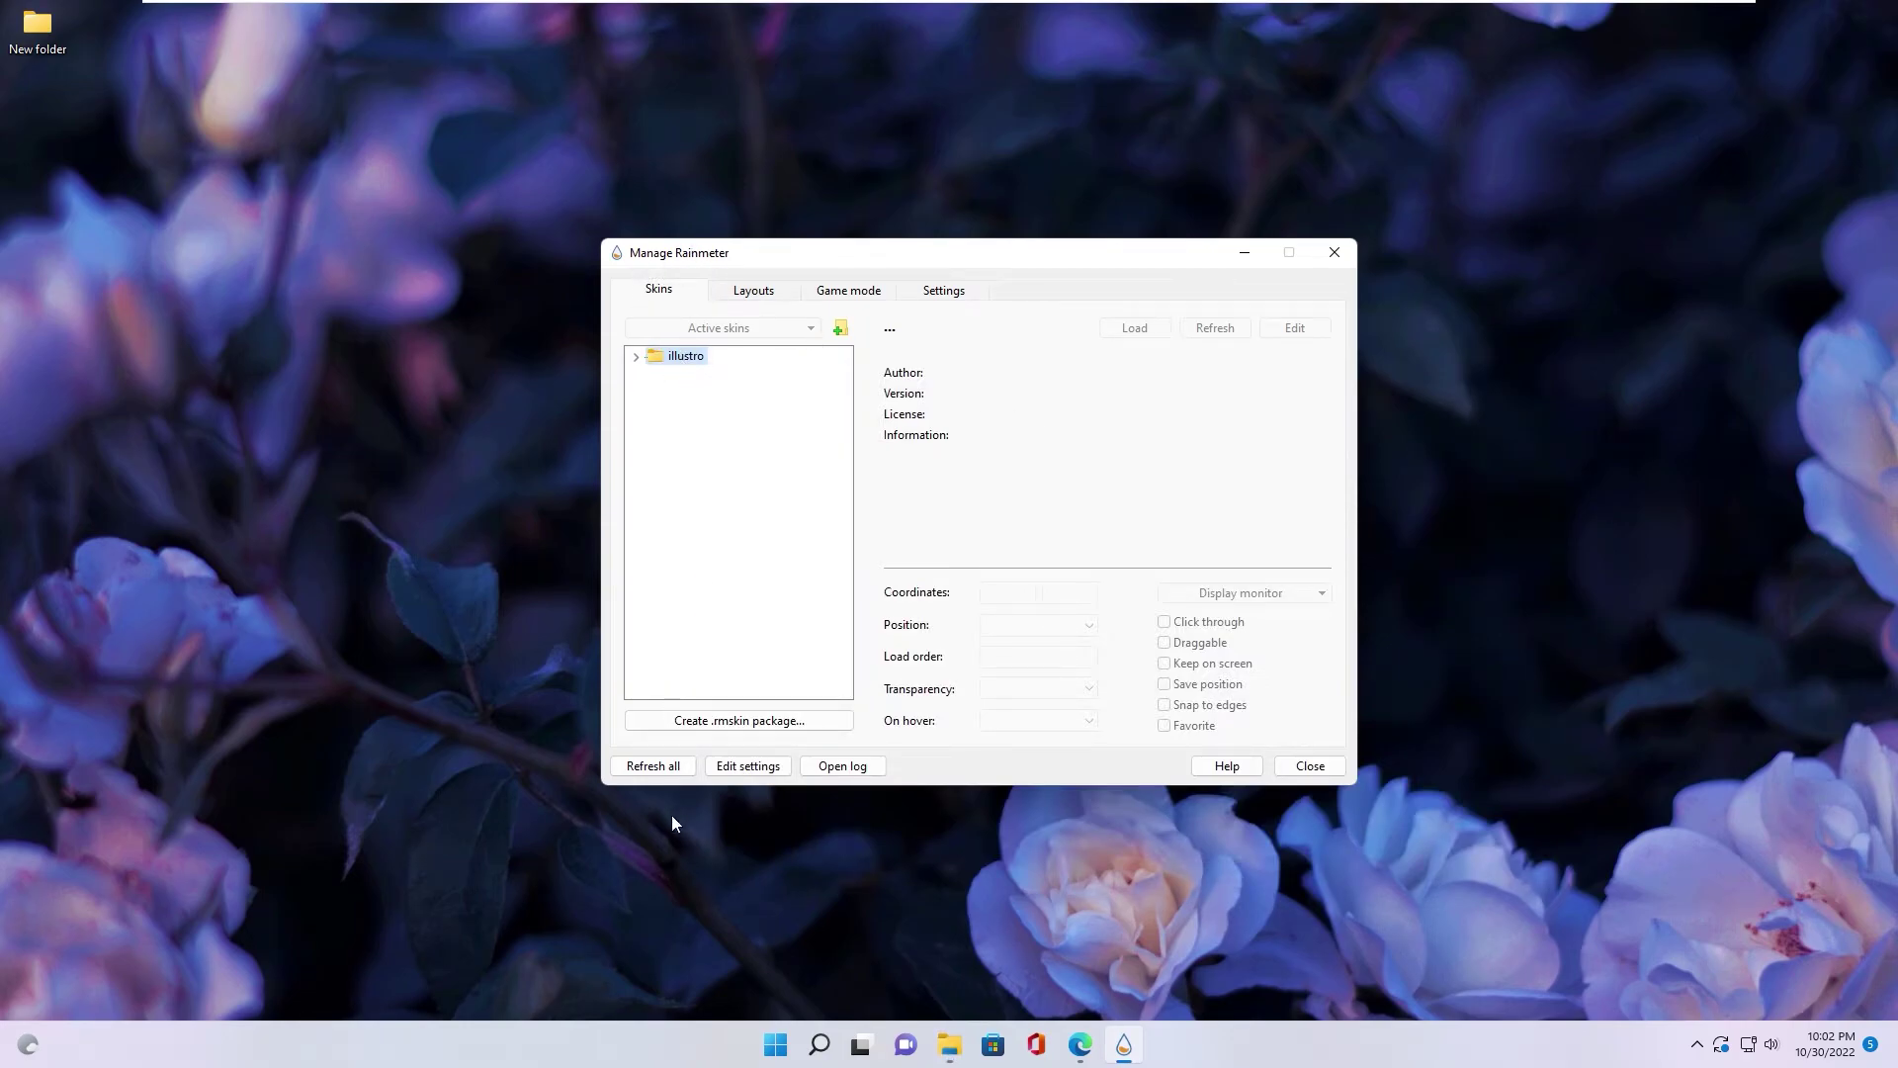
Refresh all skins and expand Amatical > Visualizer in the skin manager
click(653, 766)
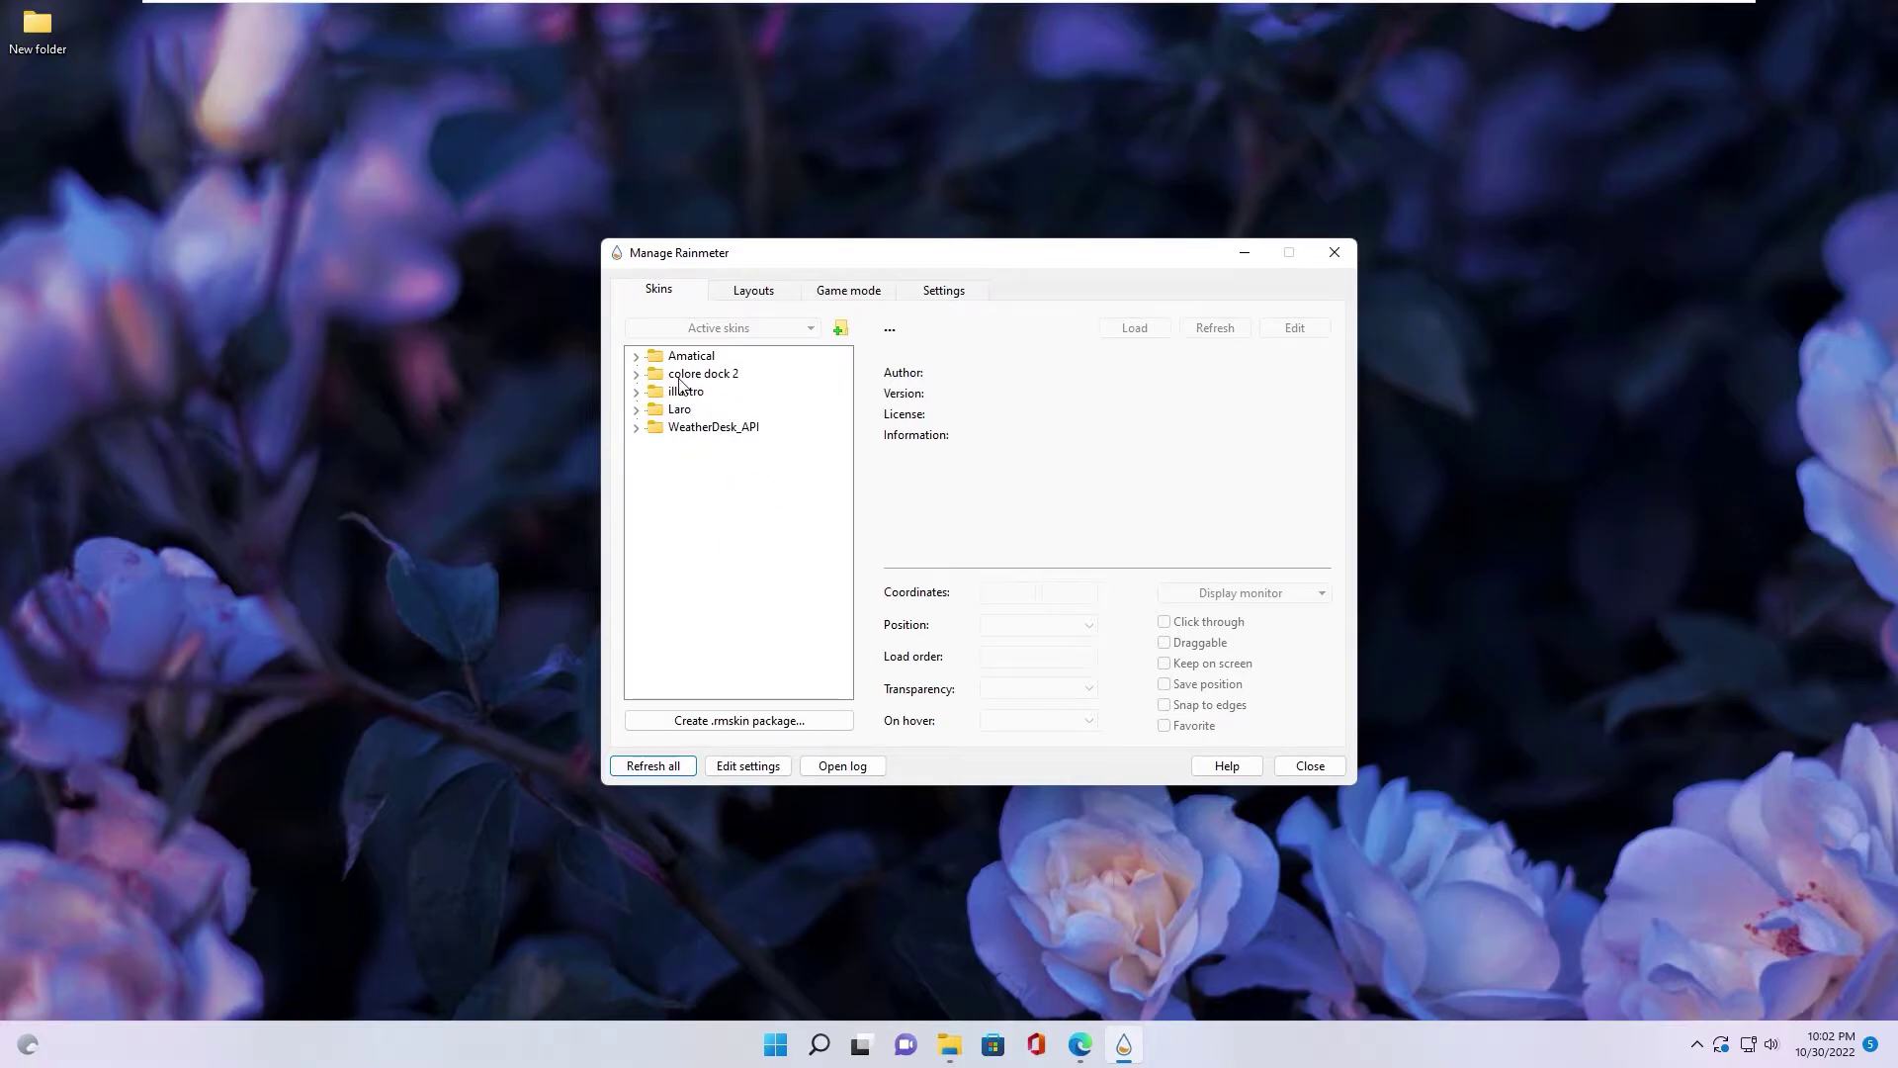
mouse_move(767, 263)
mouse_down()
mouse_move(899, 260)
mouse_move(757, 267)
mouse_up()
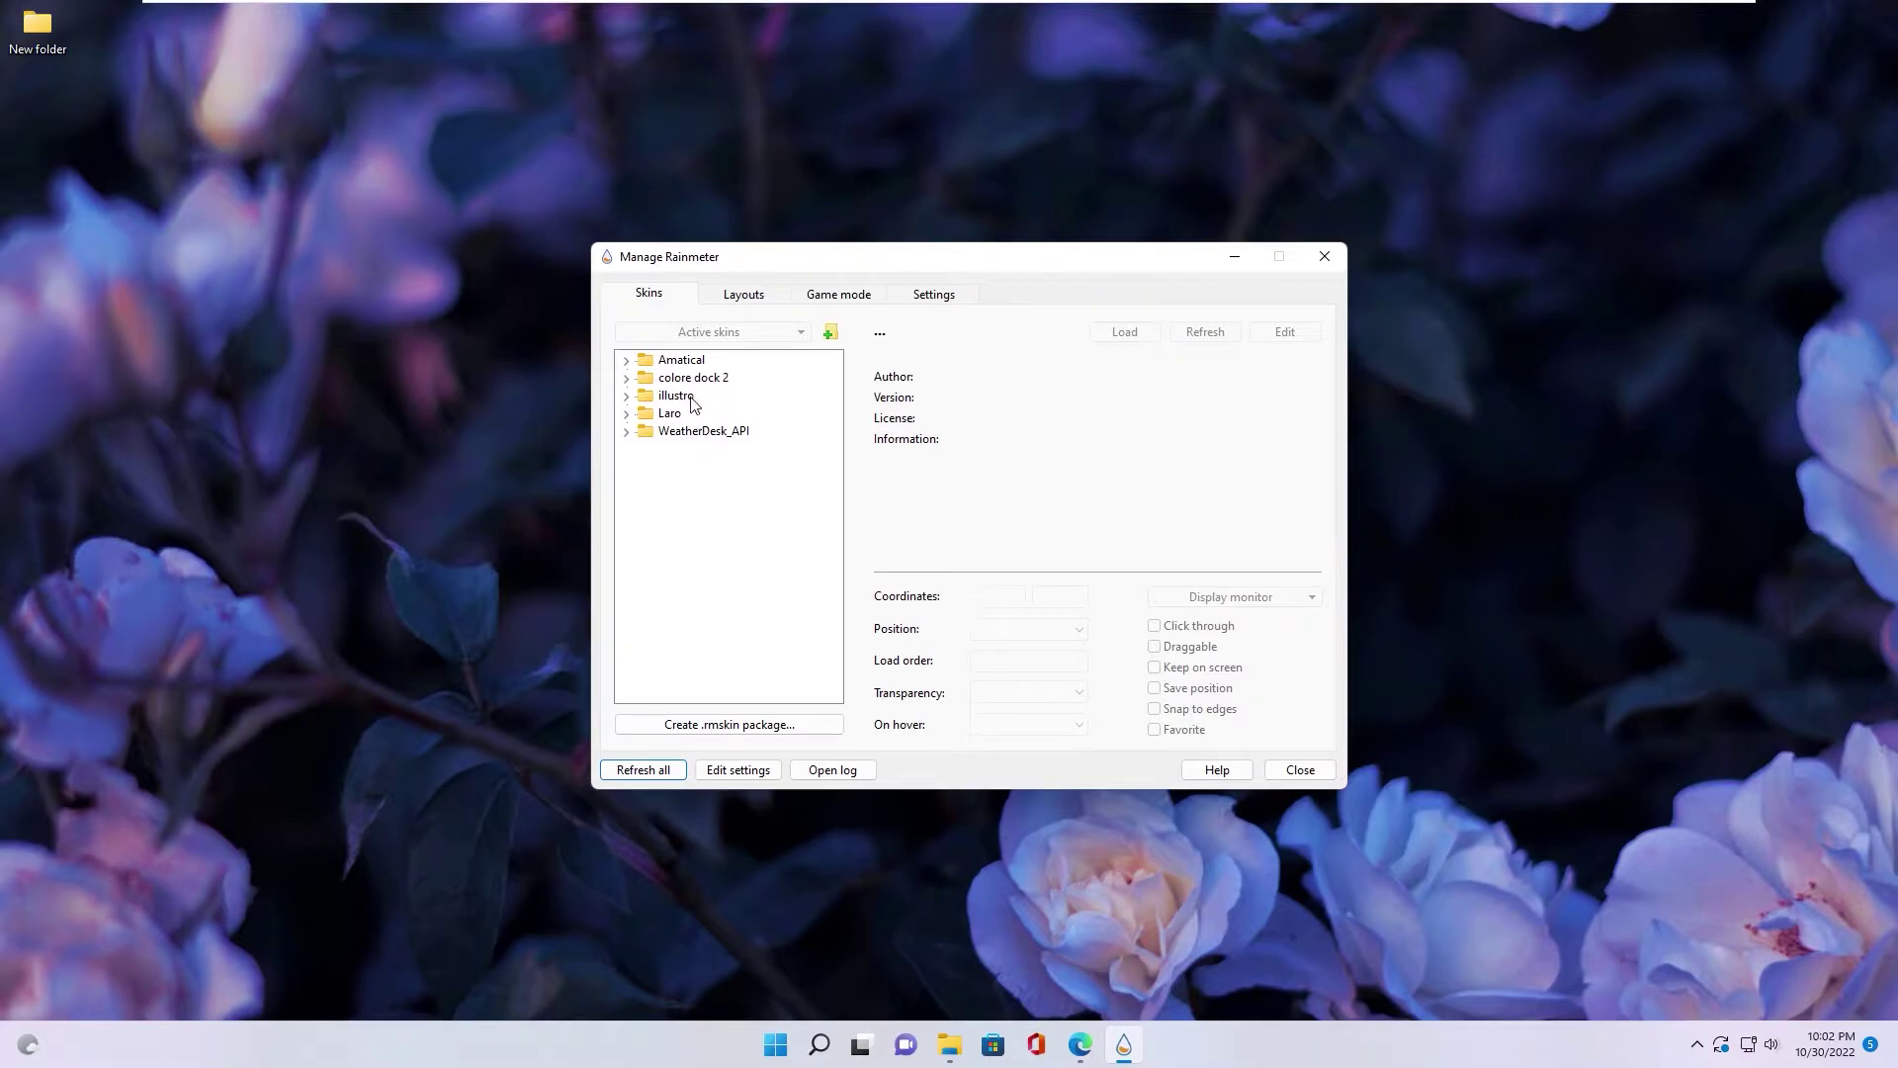
drag(788, 262, 853, 264)
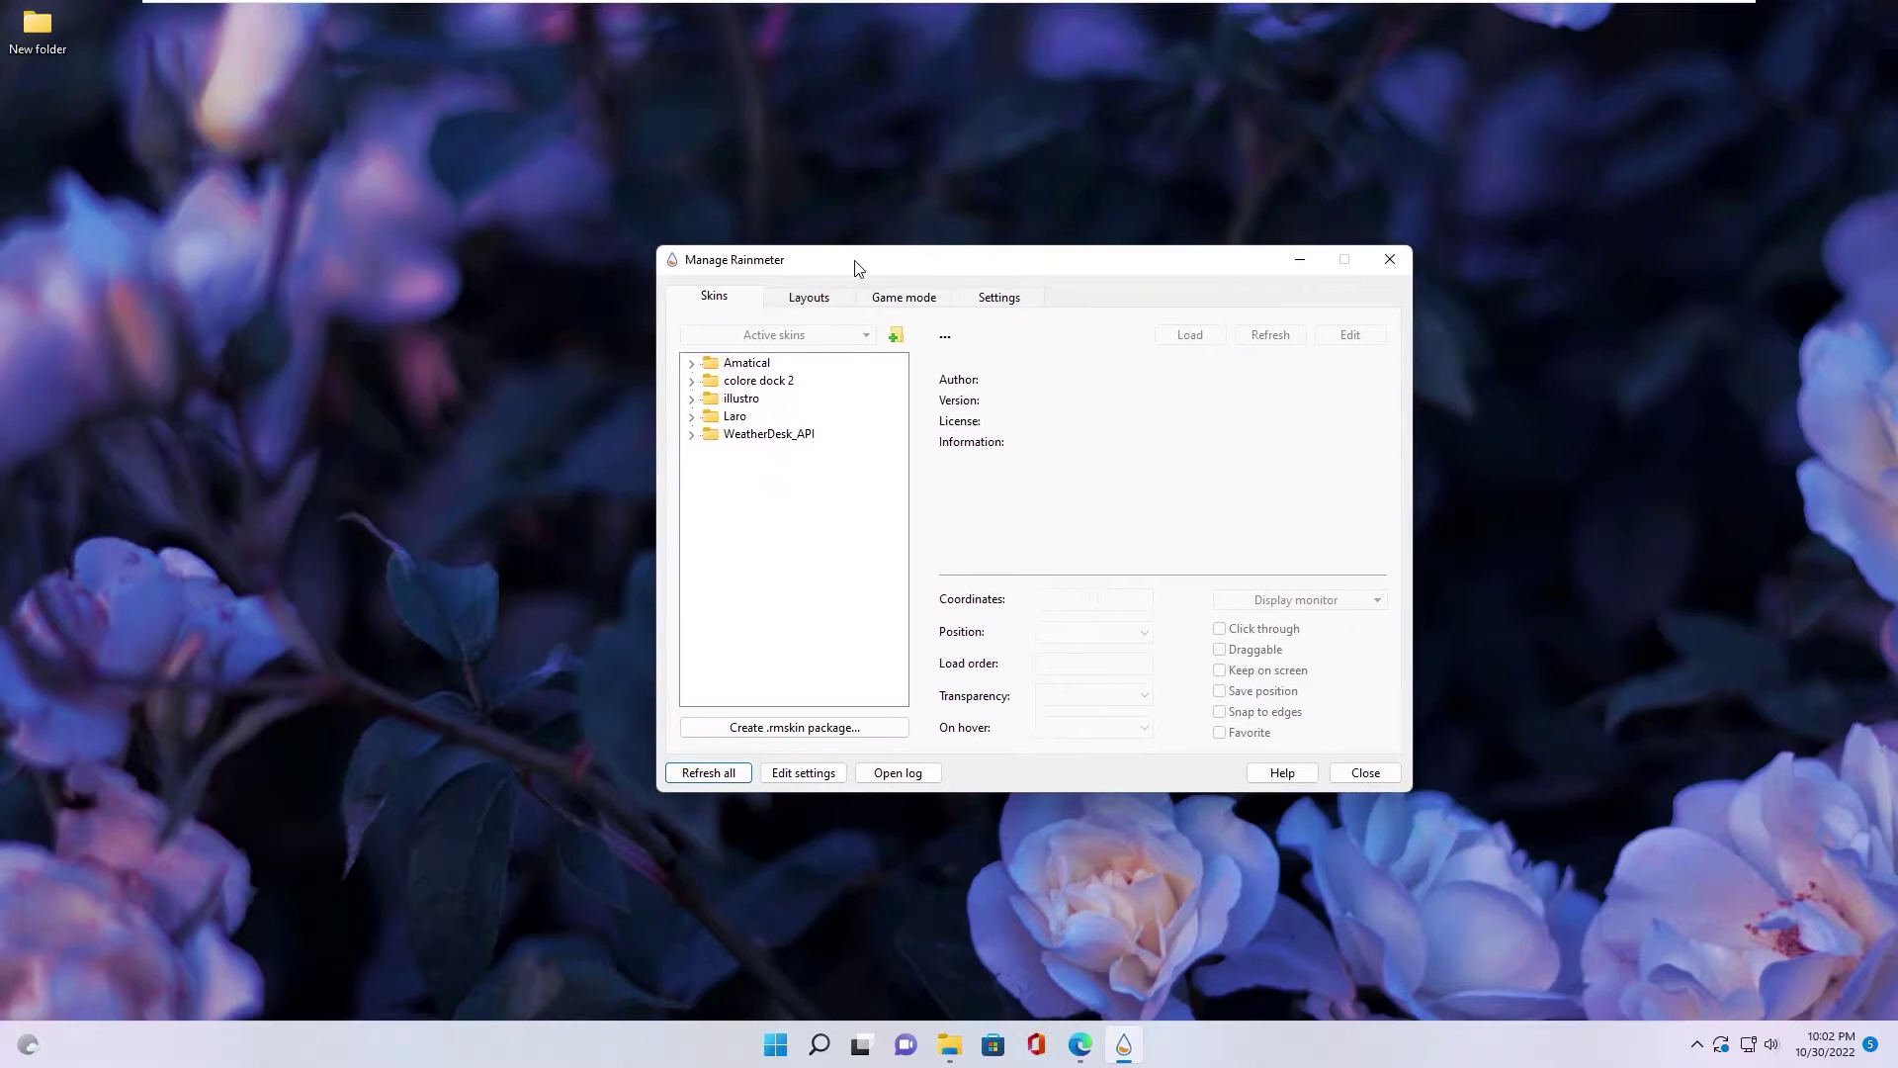
click(692, 364)
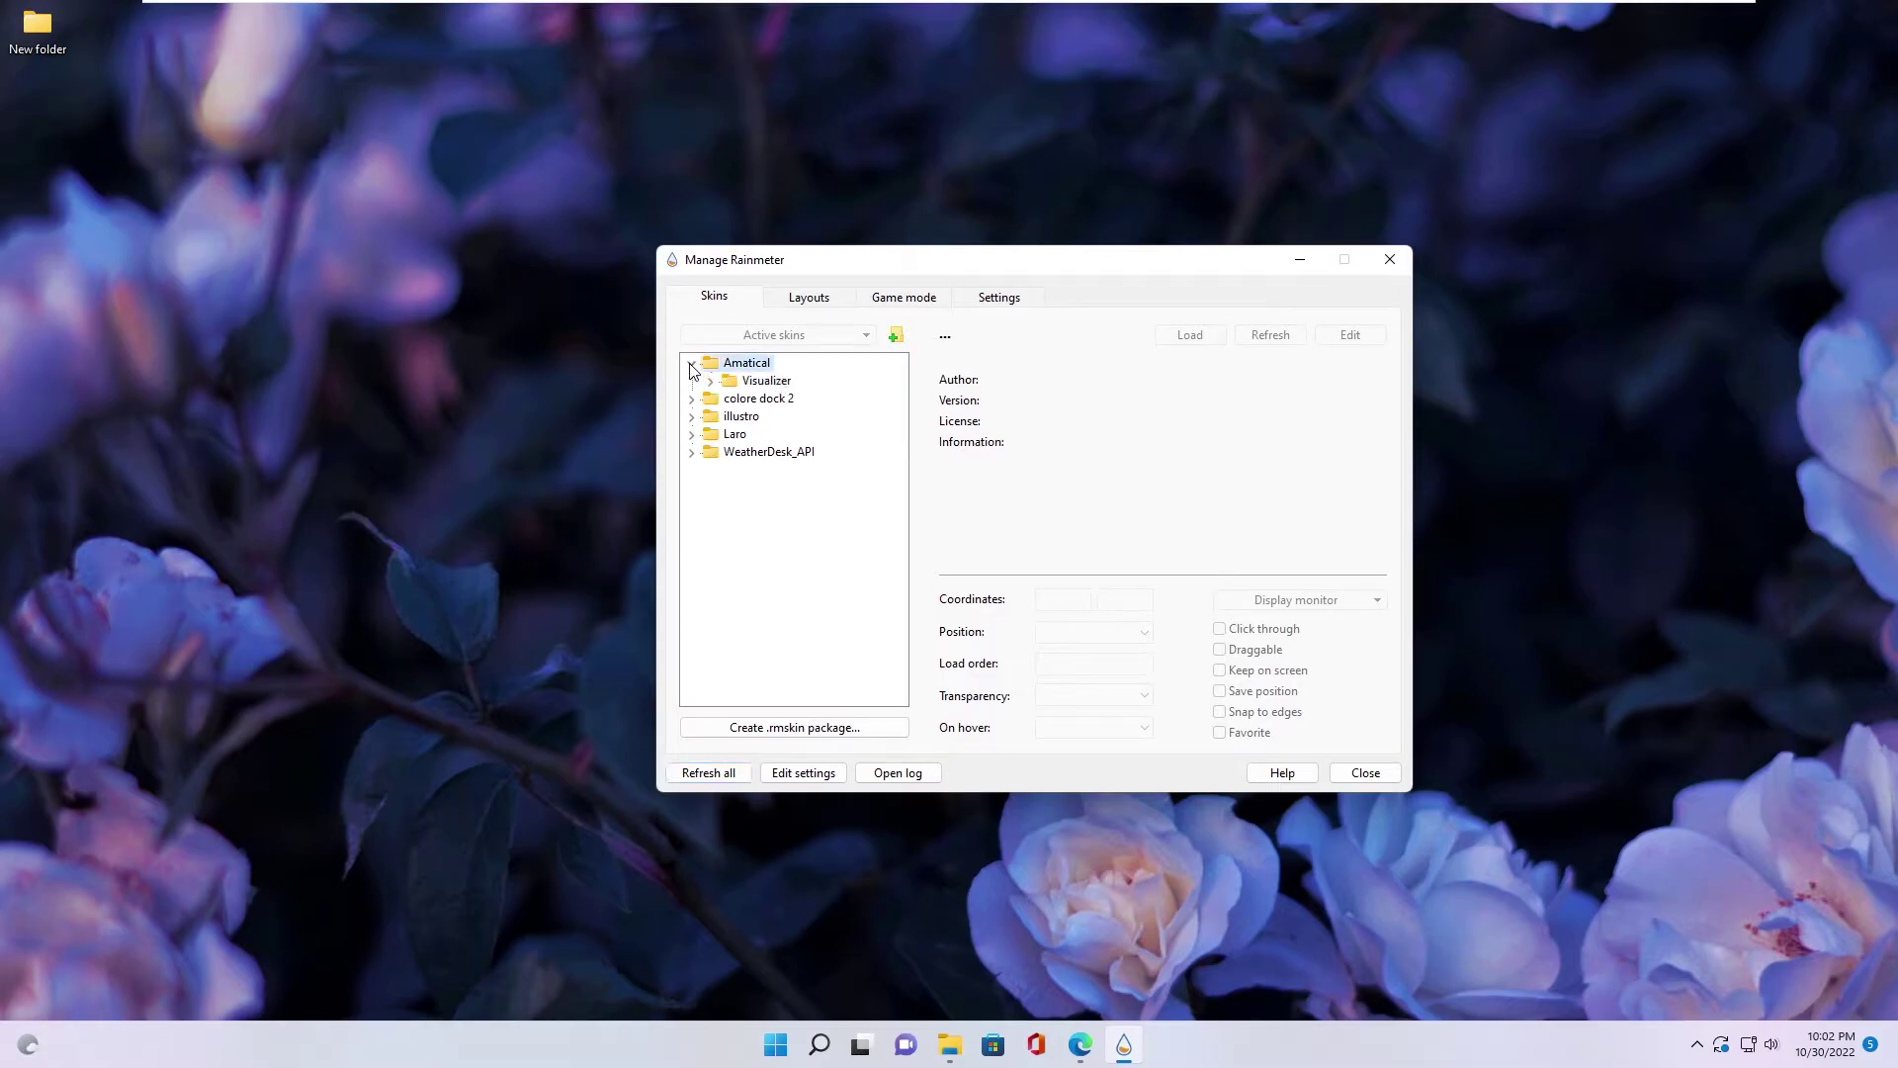
click(711, 381)
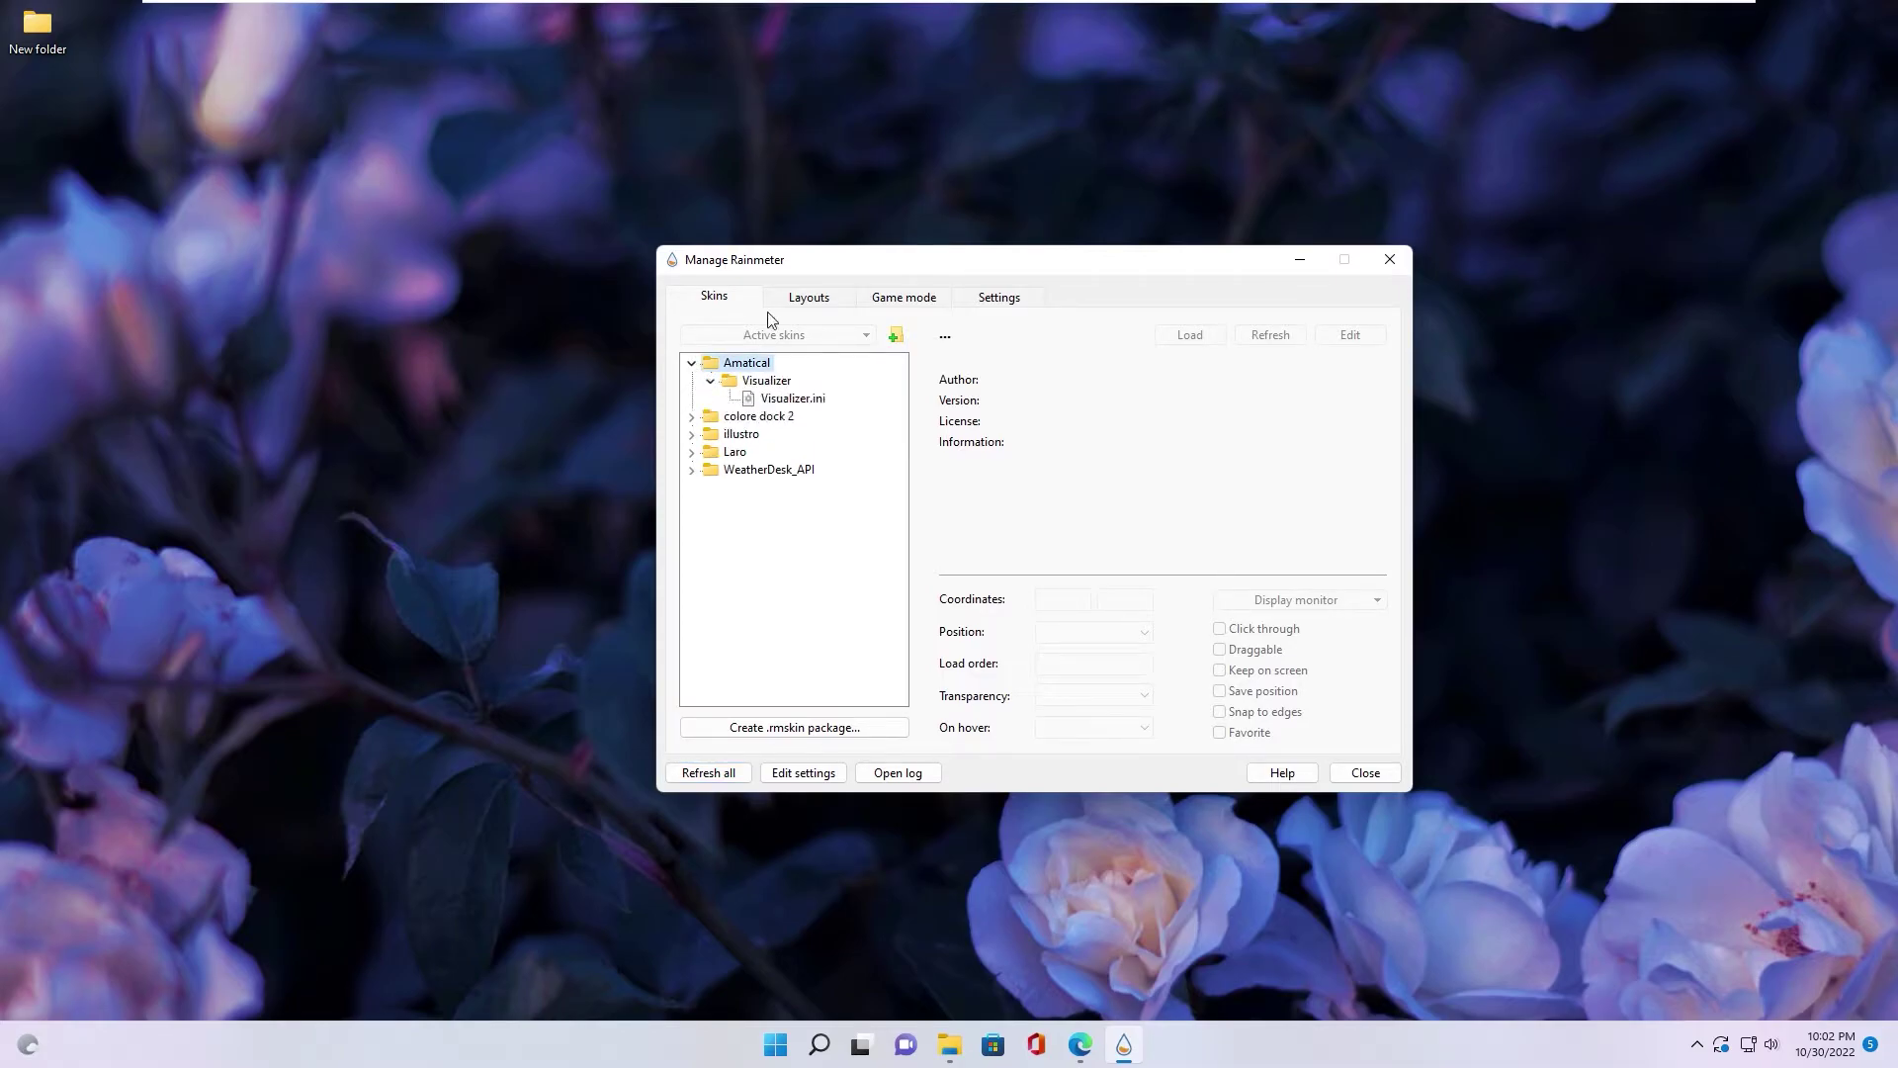
Load Visualizer.ini, set its position to On desktop, and move it to the lower centre
drag(830, 272, 1018, 217)
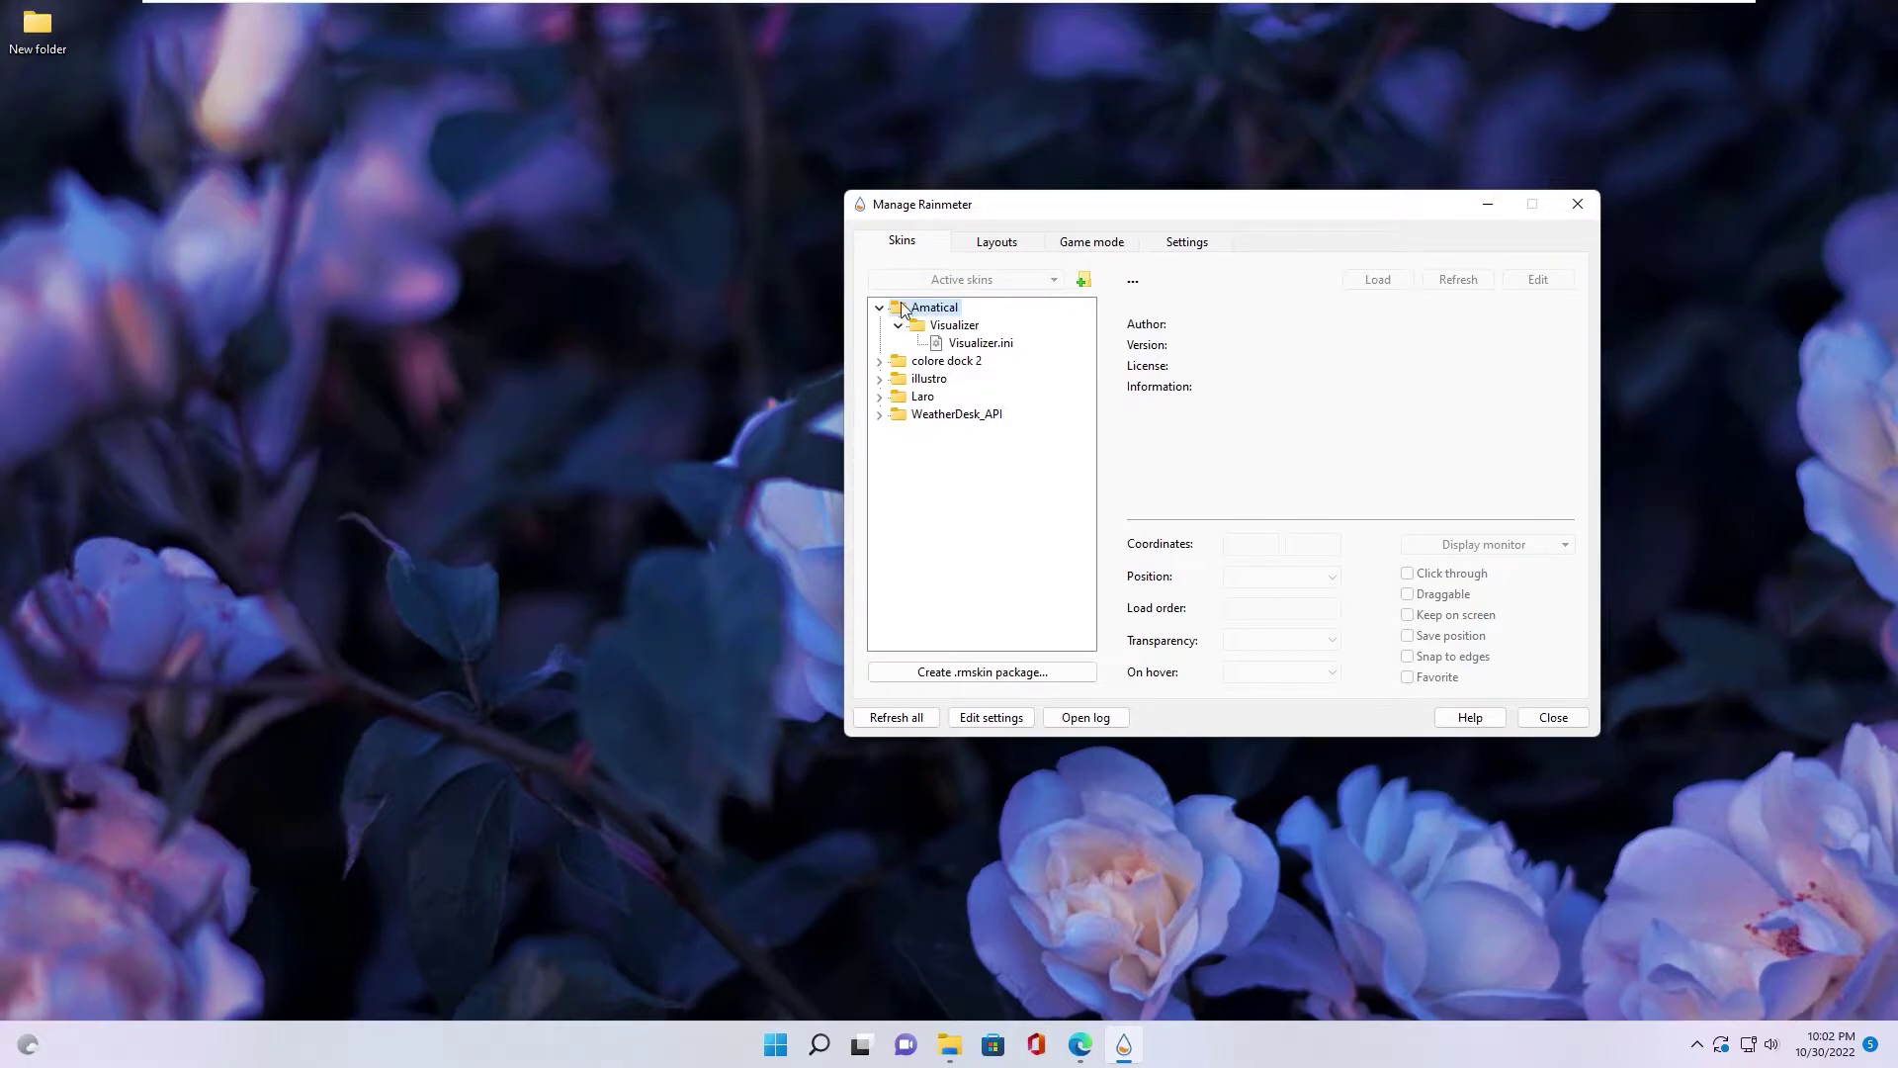
right_click(961, 348)
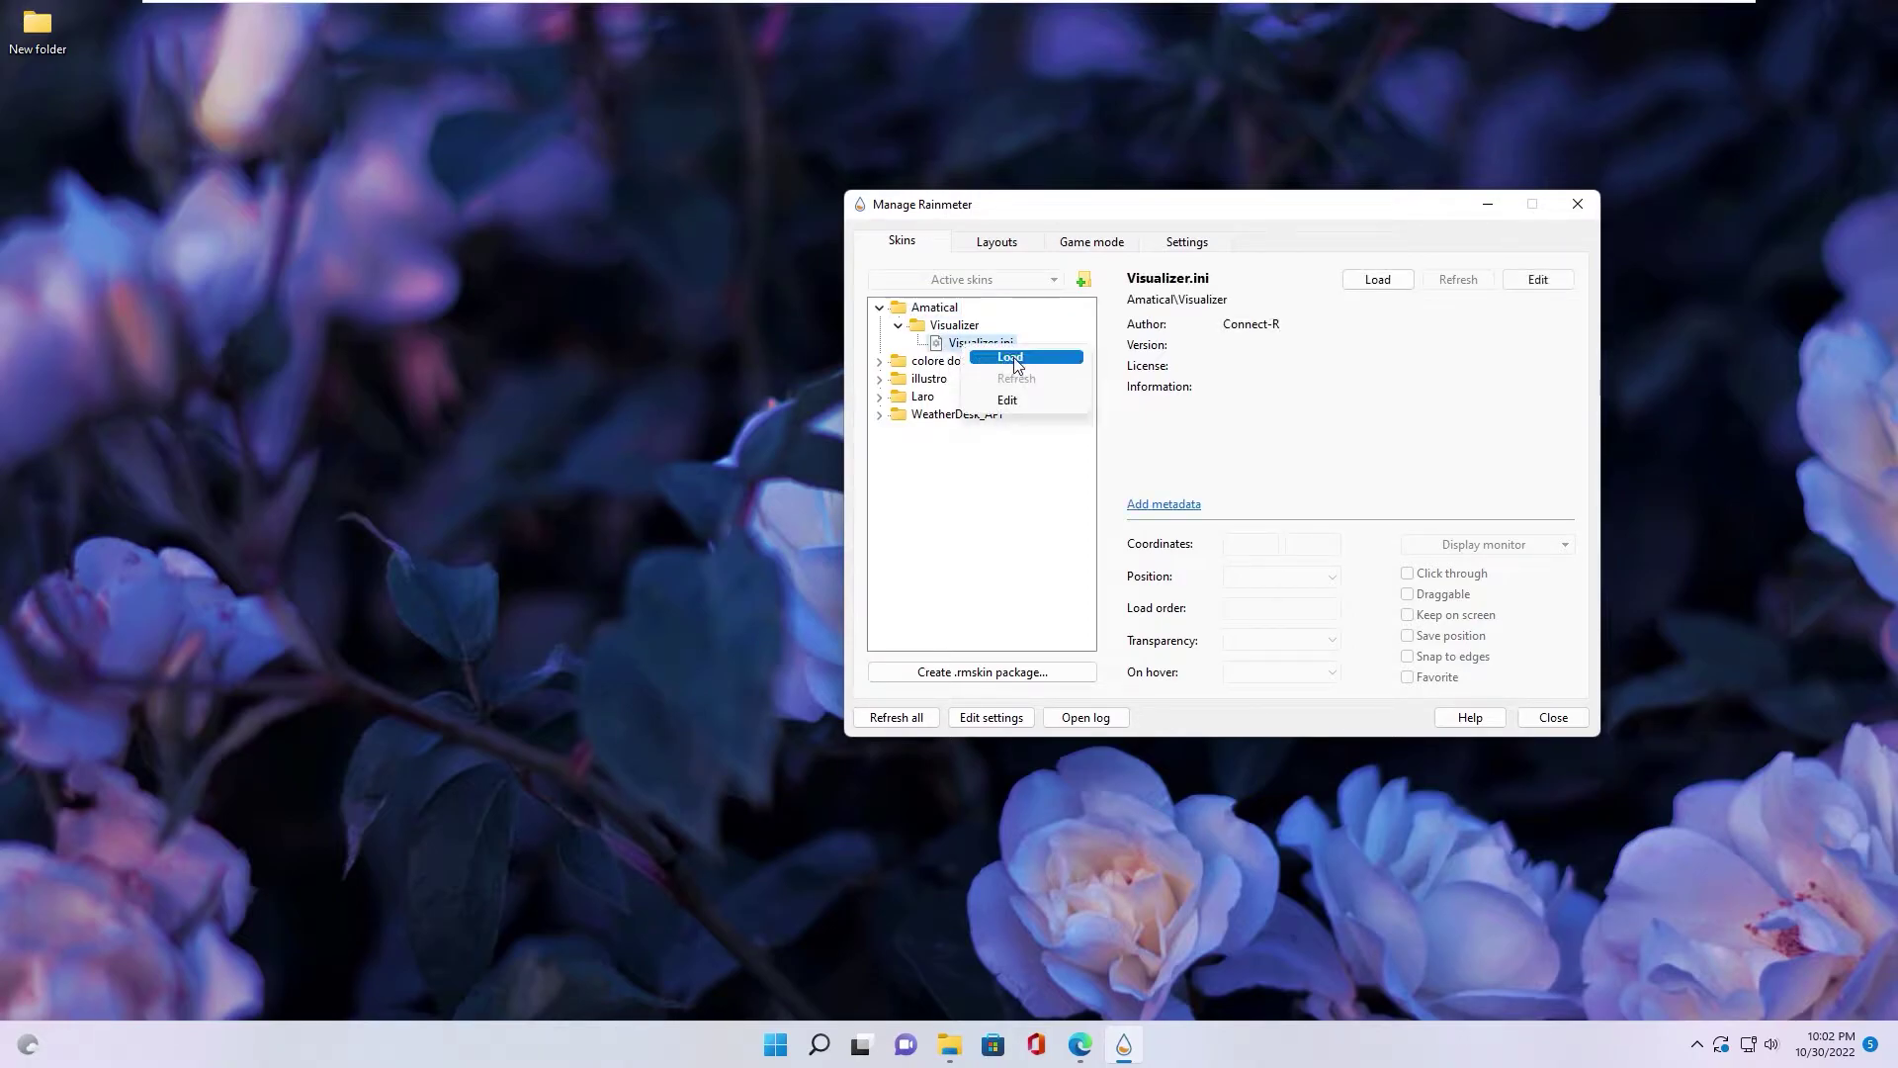
click(989, 358)
click(1264, 582)
click(1266, 659)
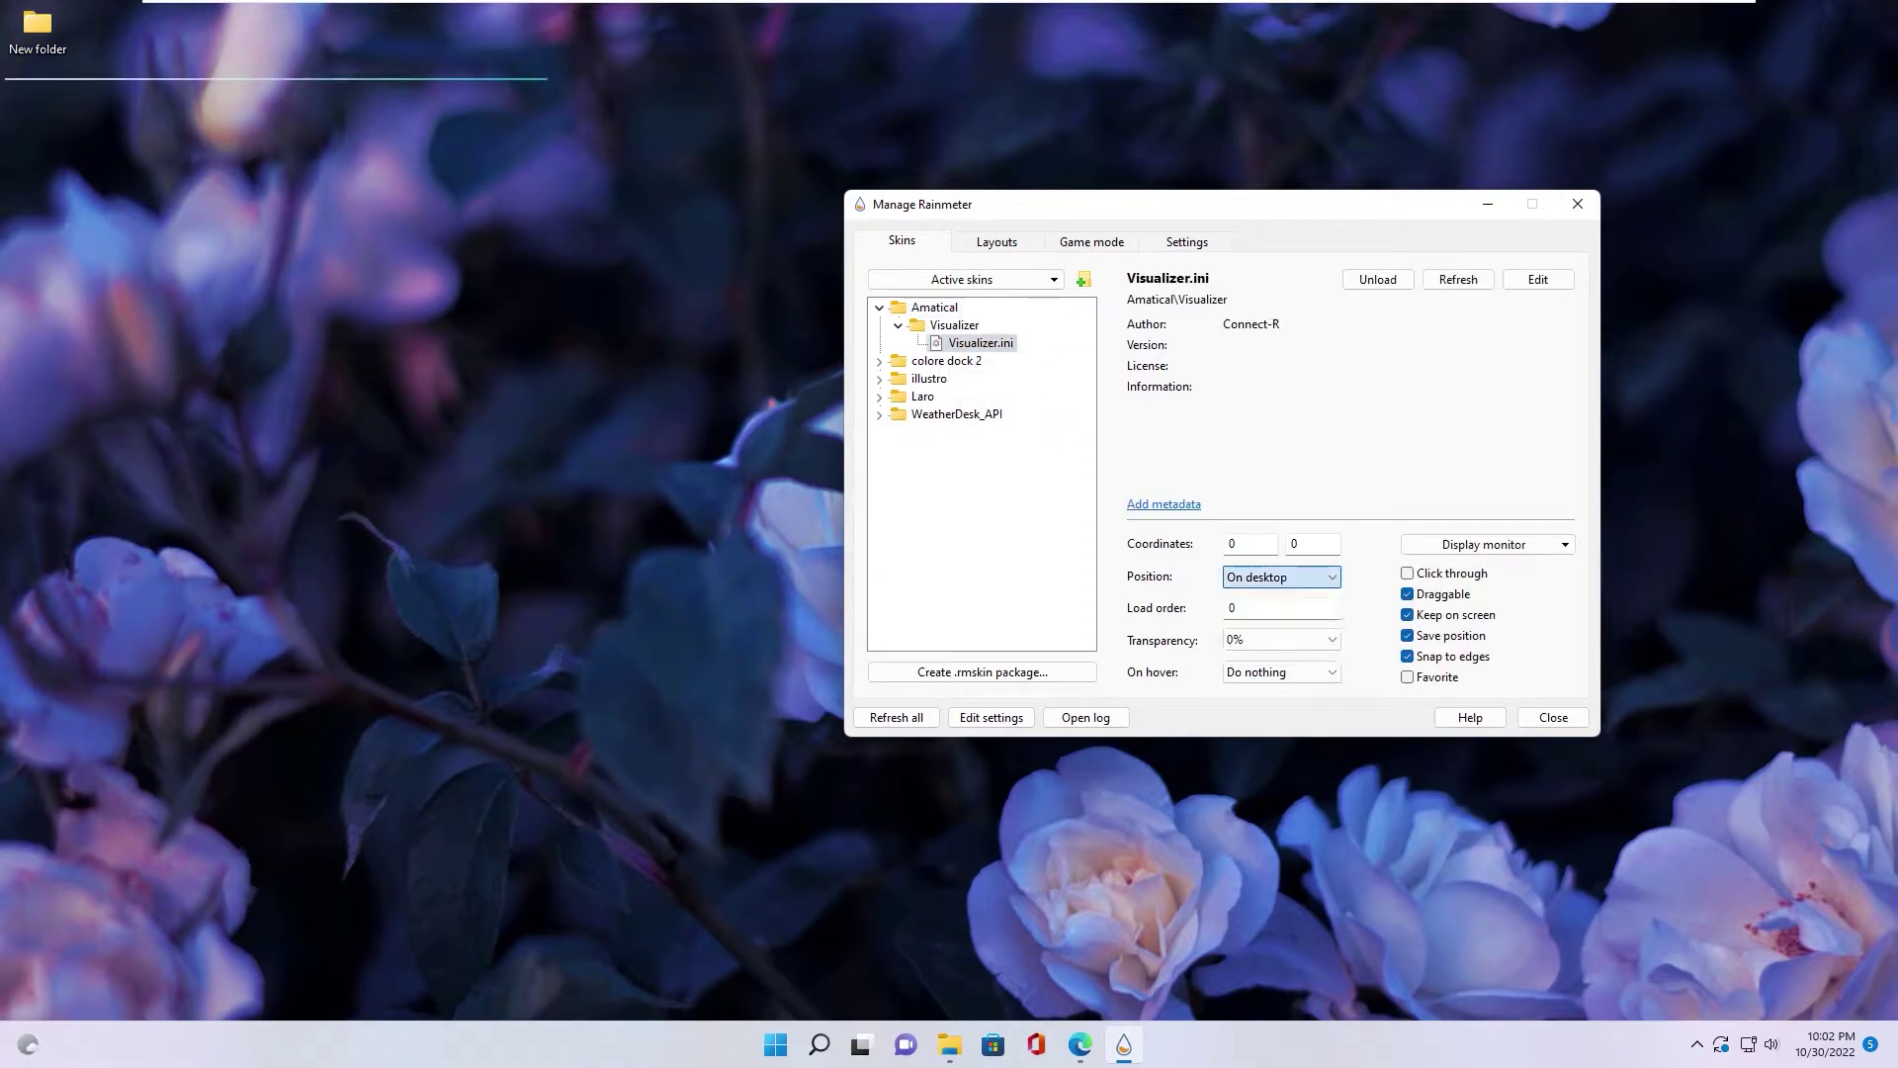
drag(229, 76, 906, 857)
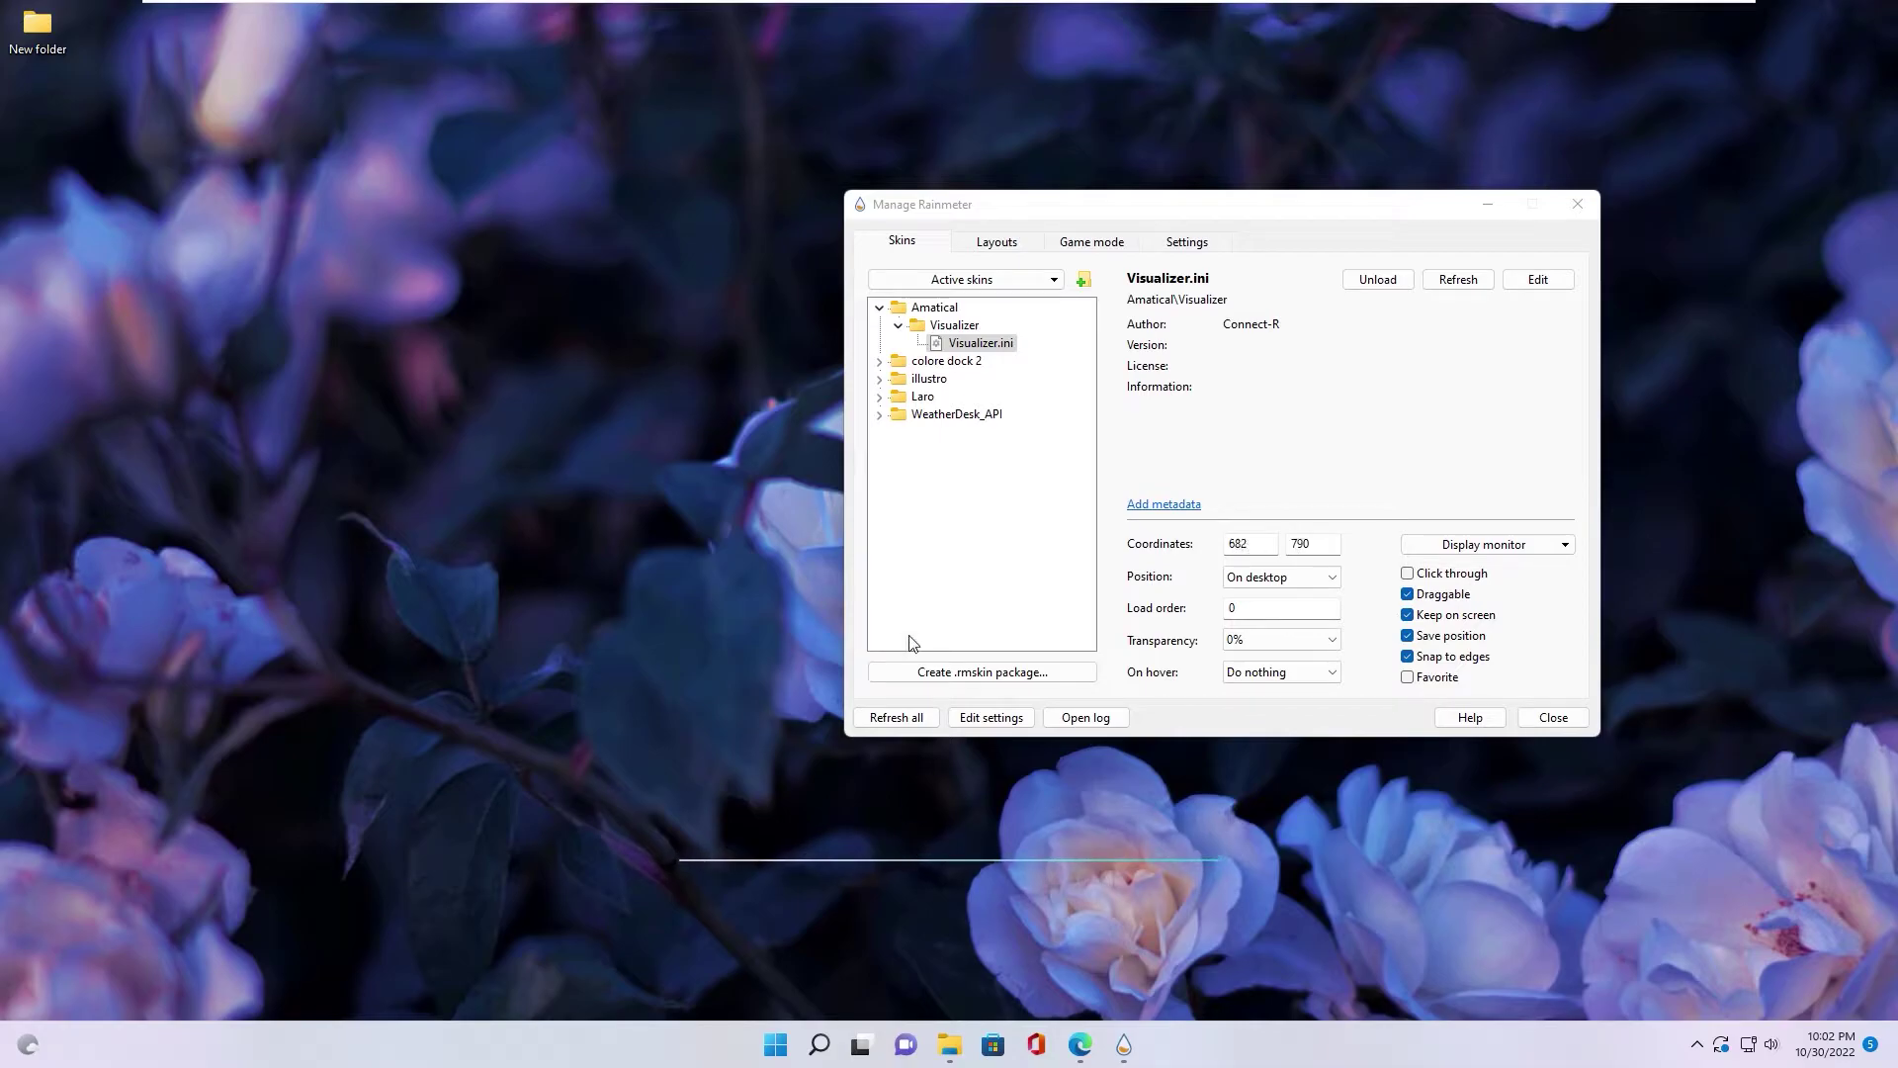
click(879, 307)
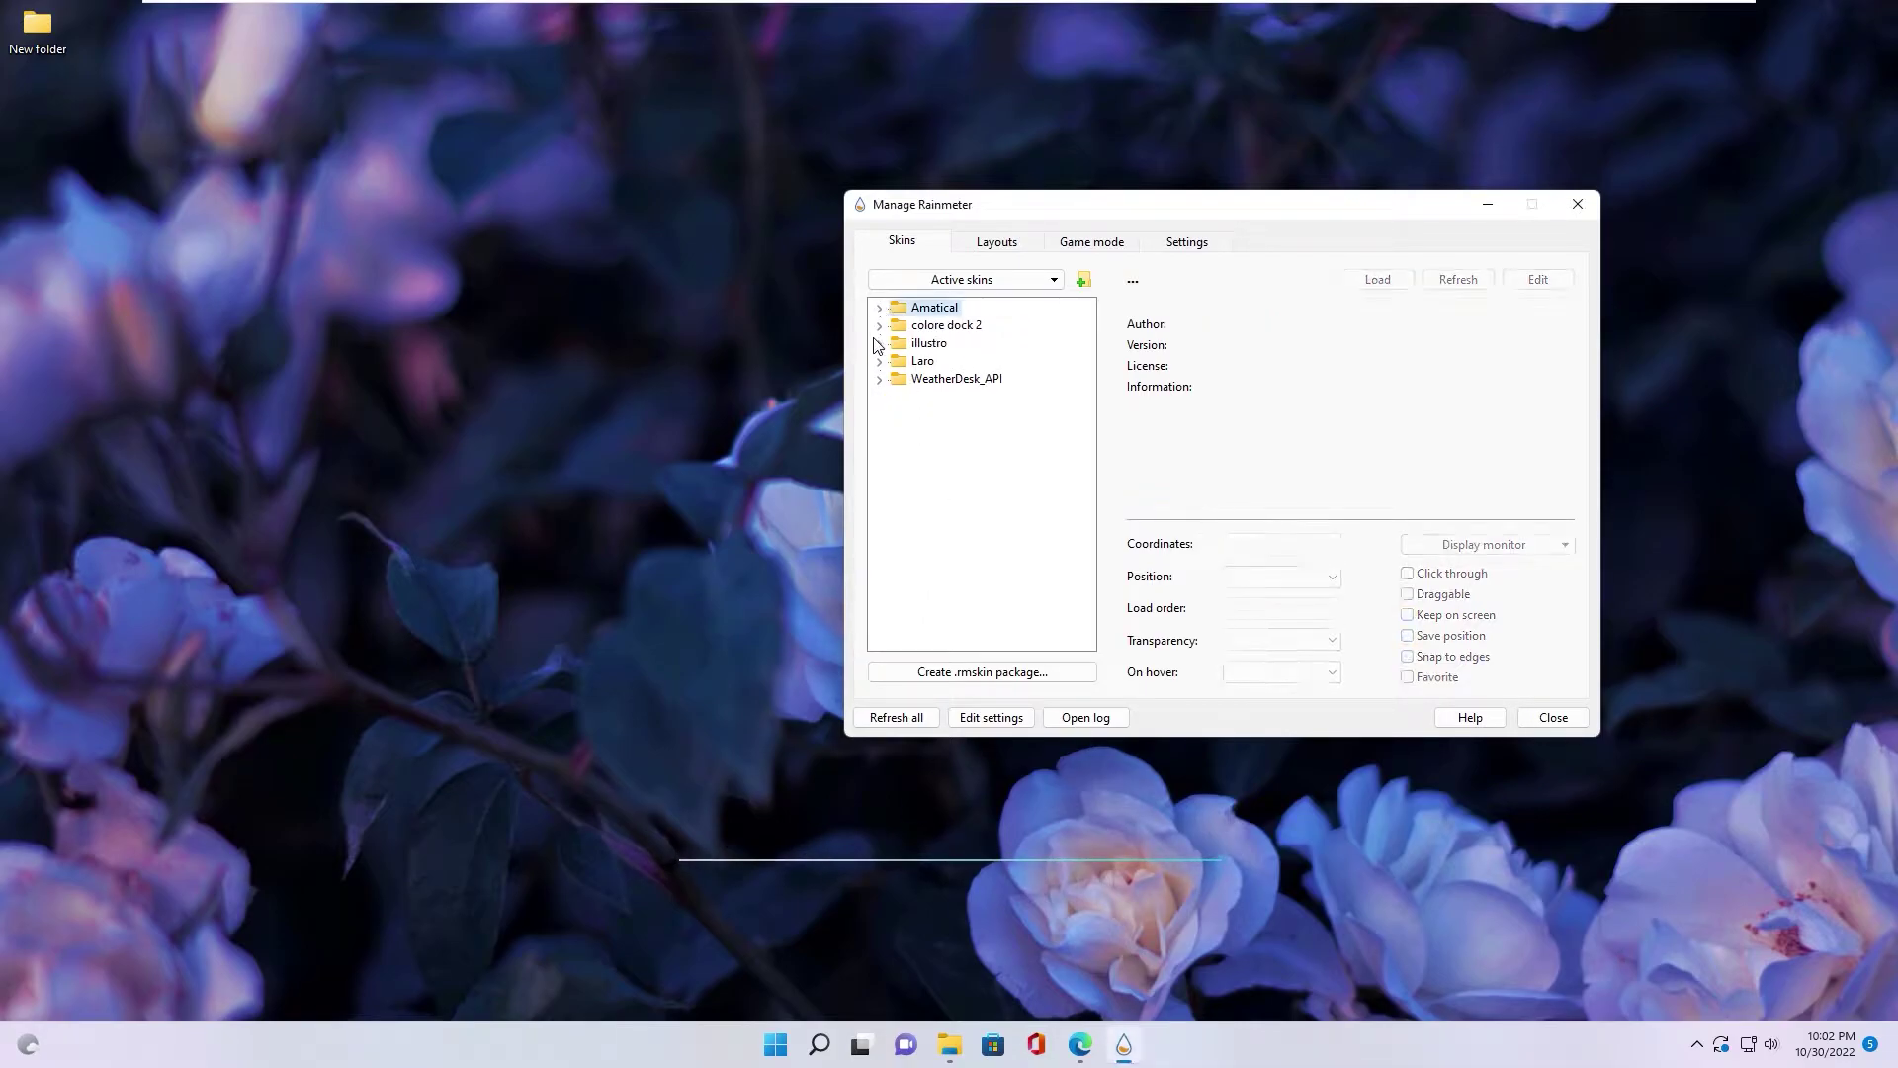
Expand colore dock 2, load the chrome icon skin and set its position to On desktop
click(880, 327)
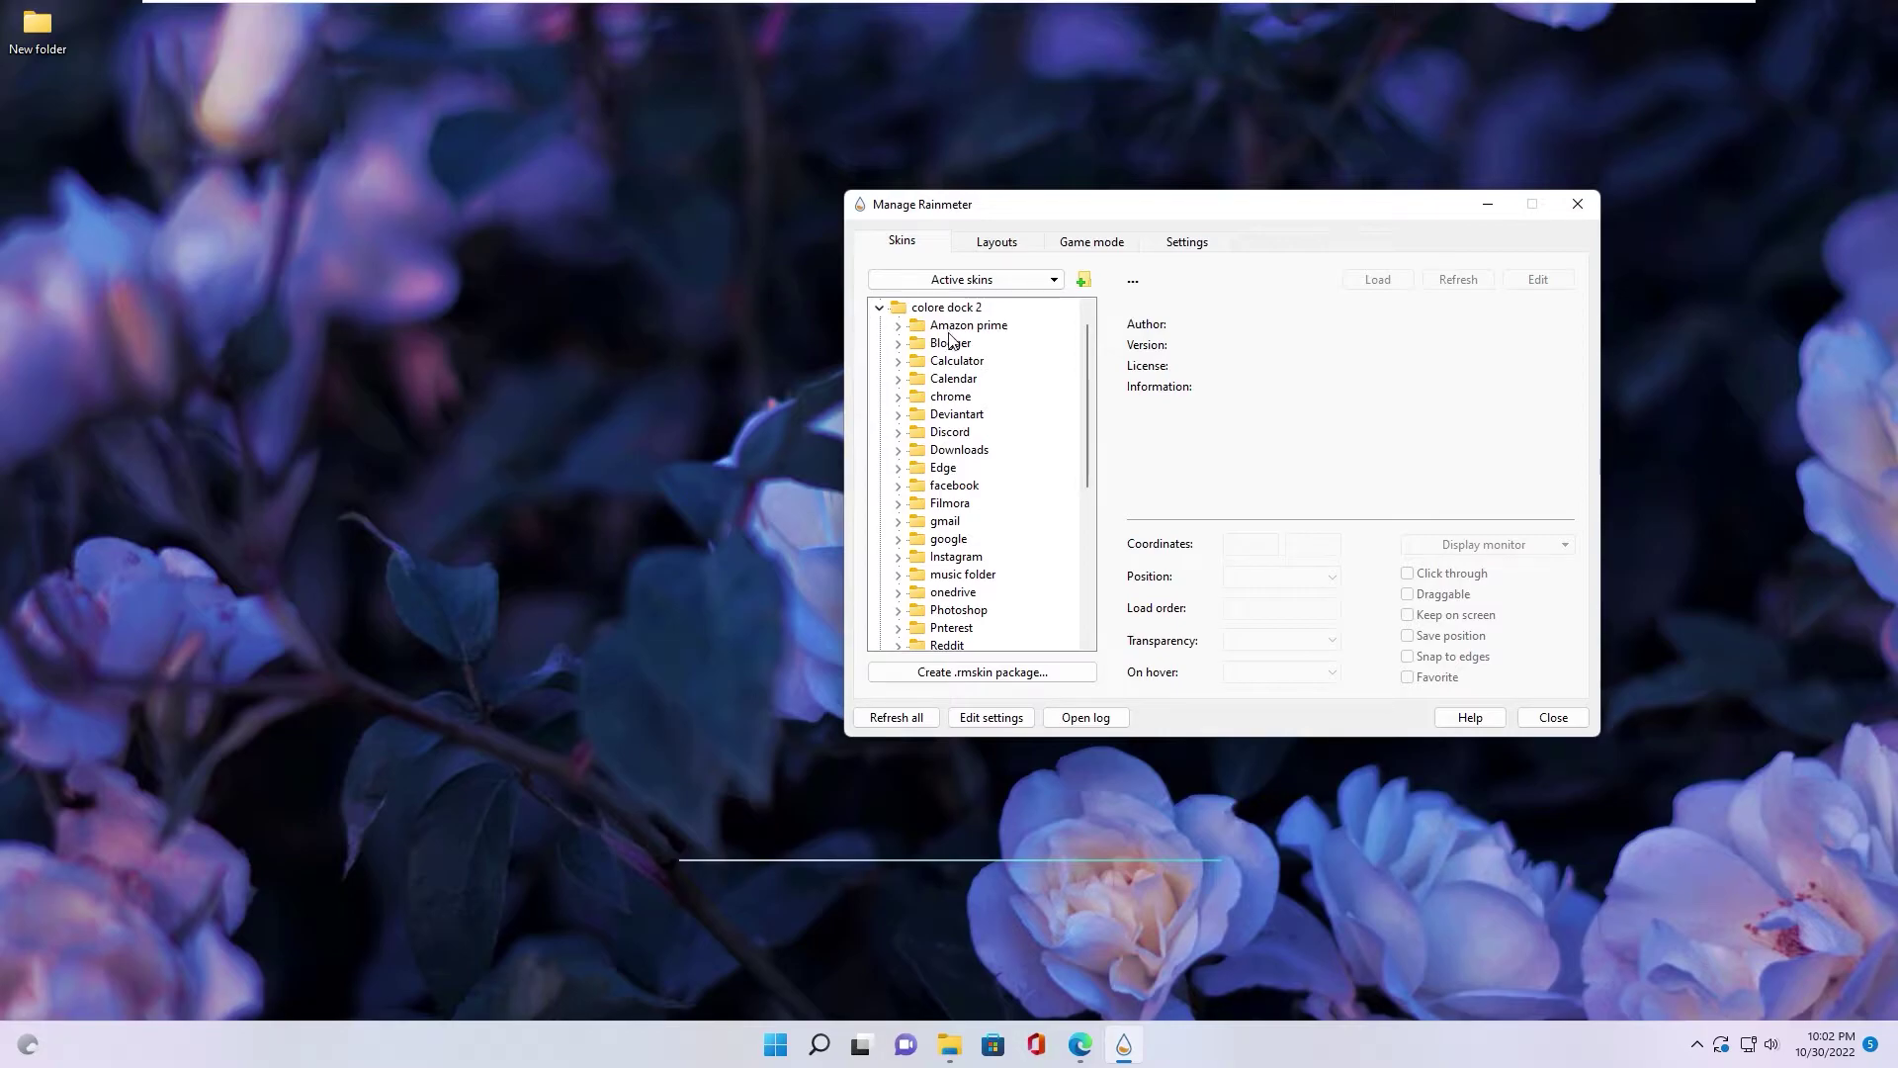
scroll(969, 427, up, 1)
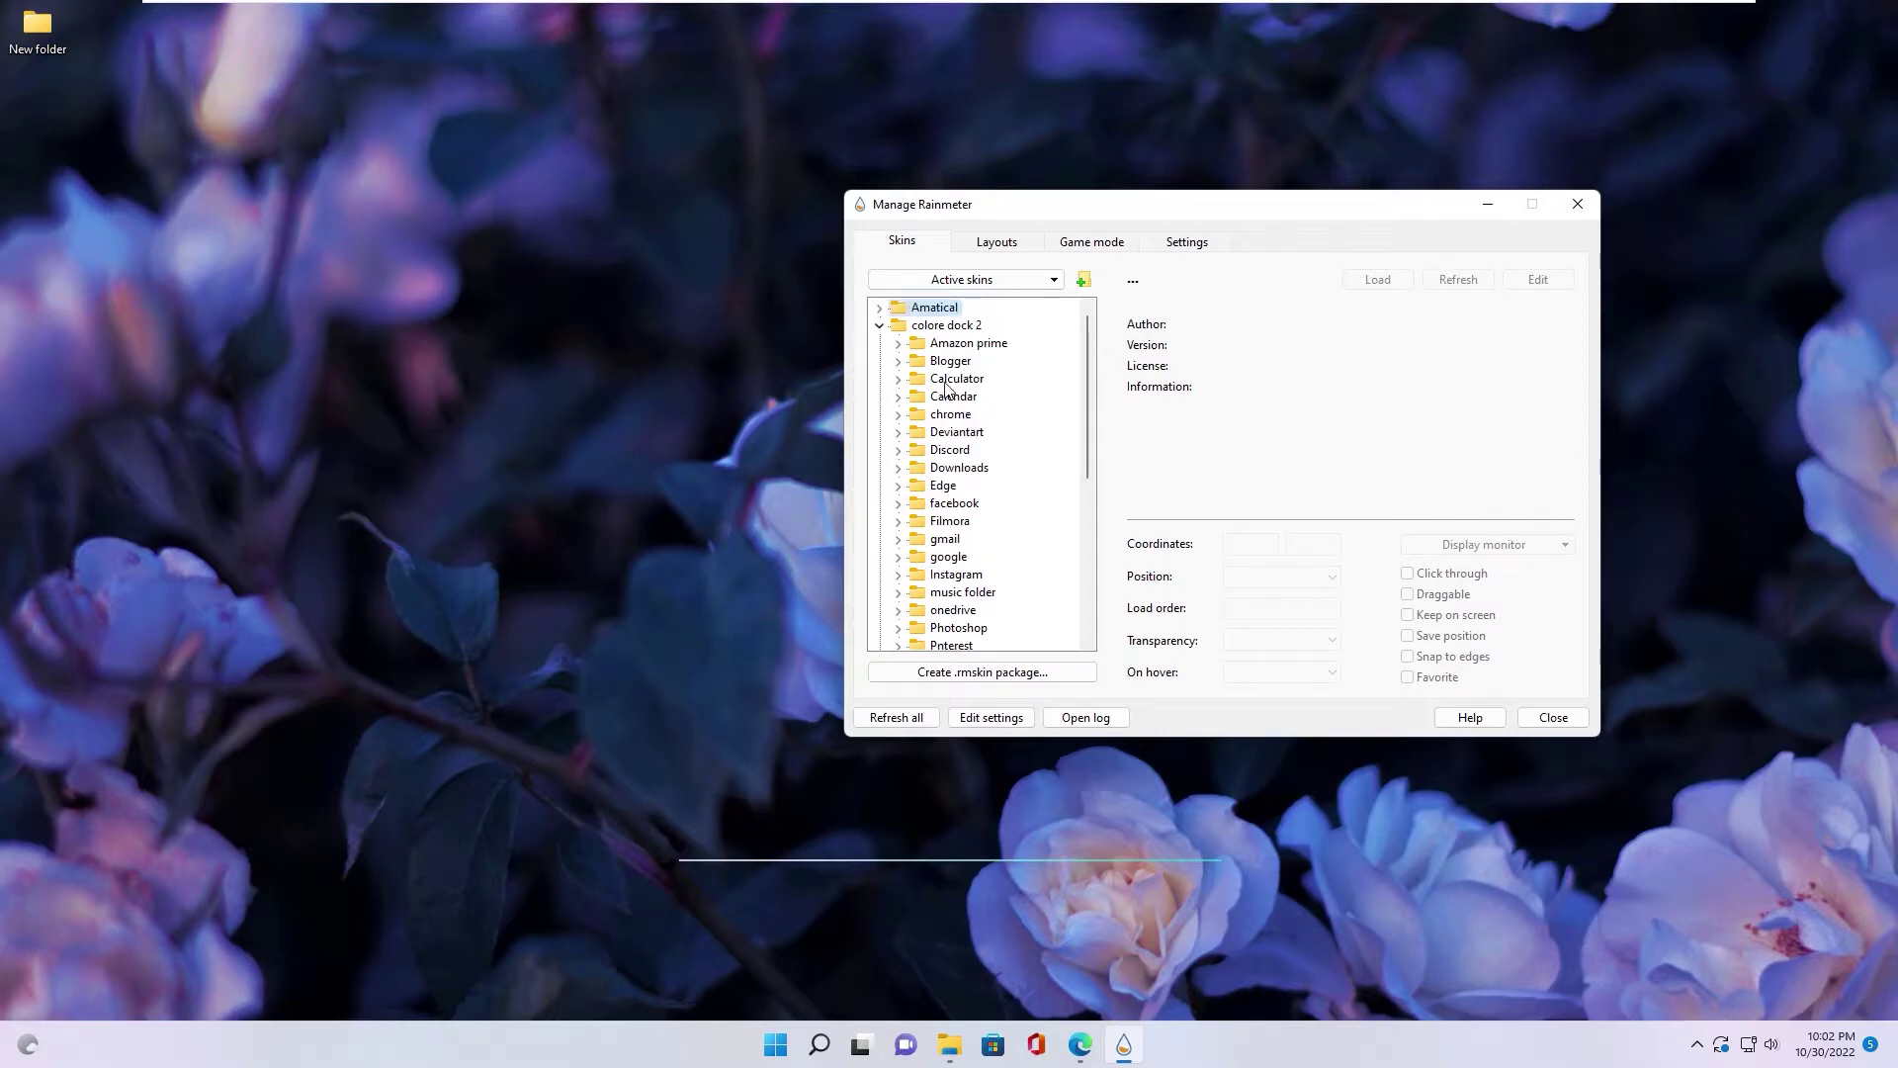
click(896, 414)
right_click(977, 432)
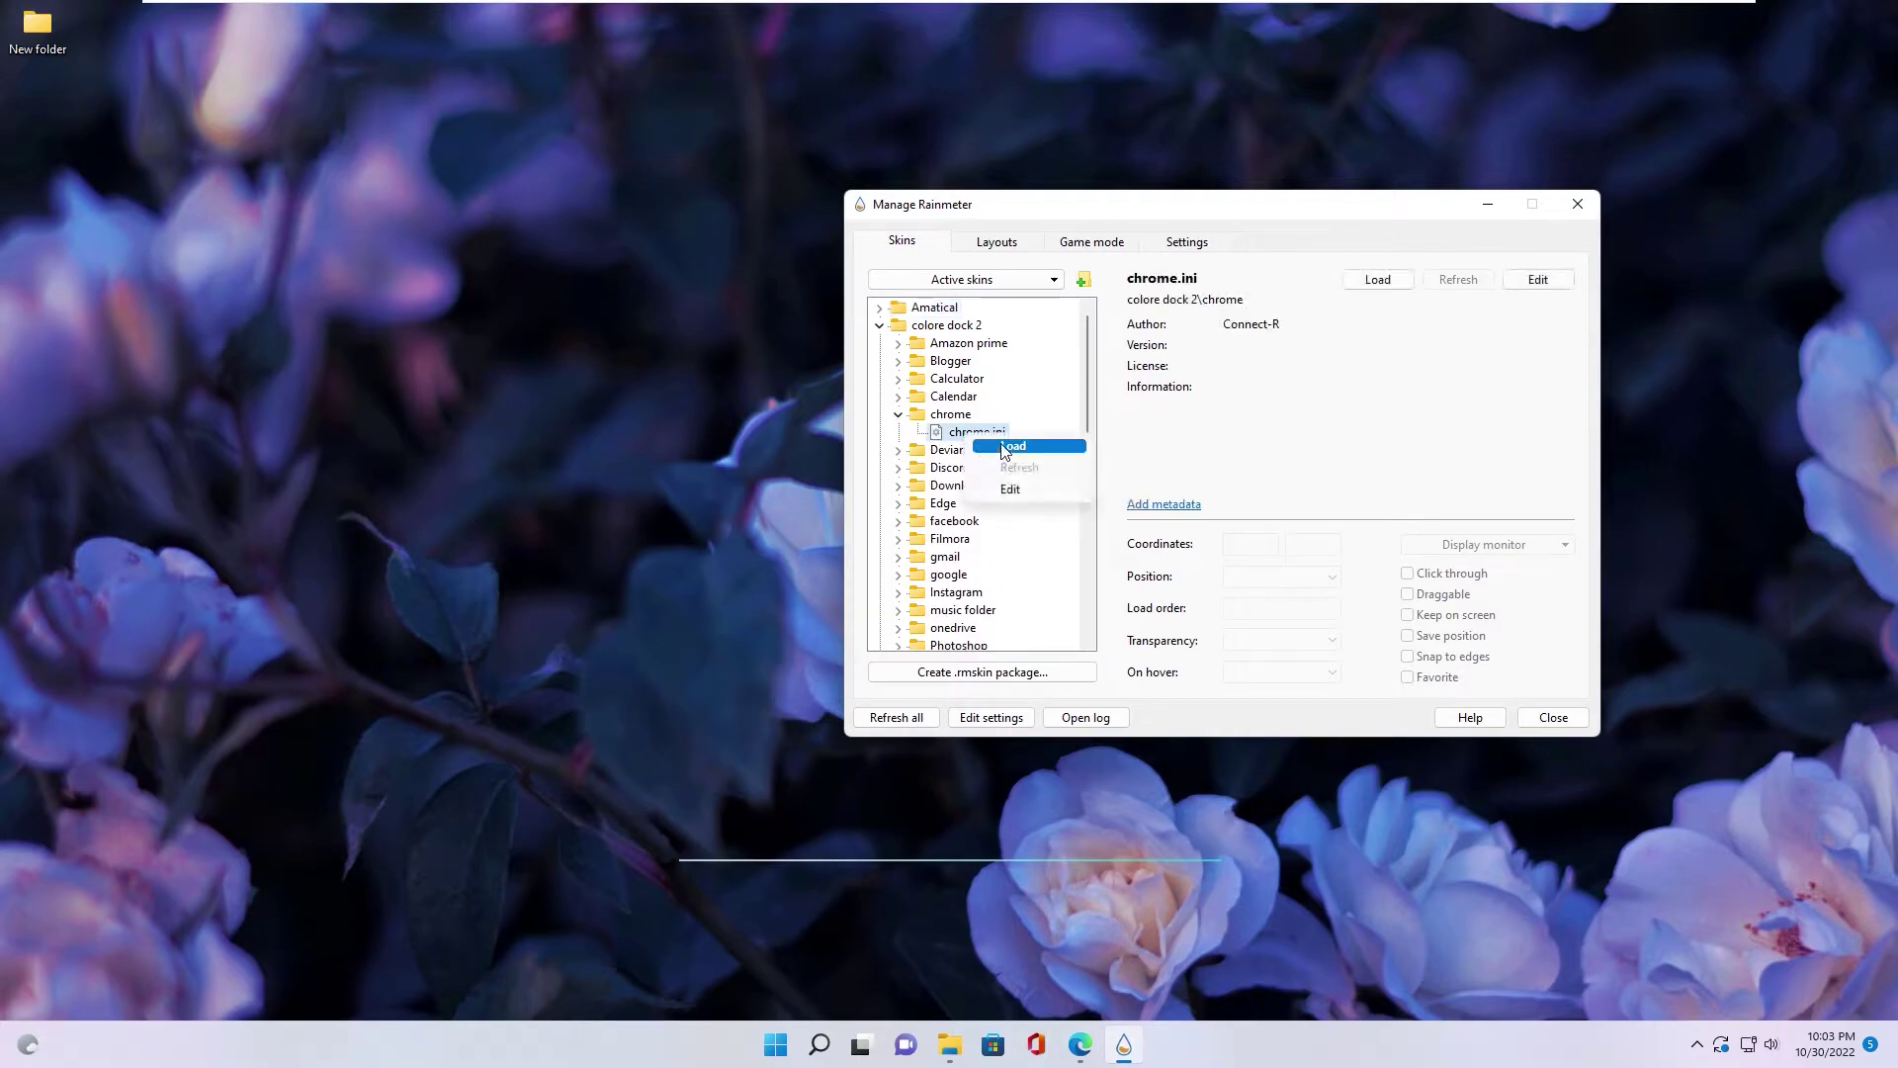
click(895, 419)
click(900, 419)
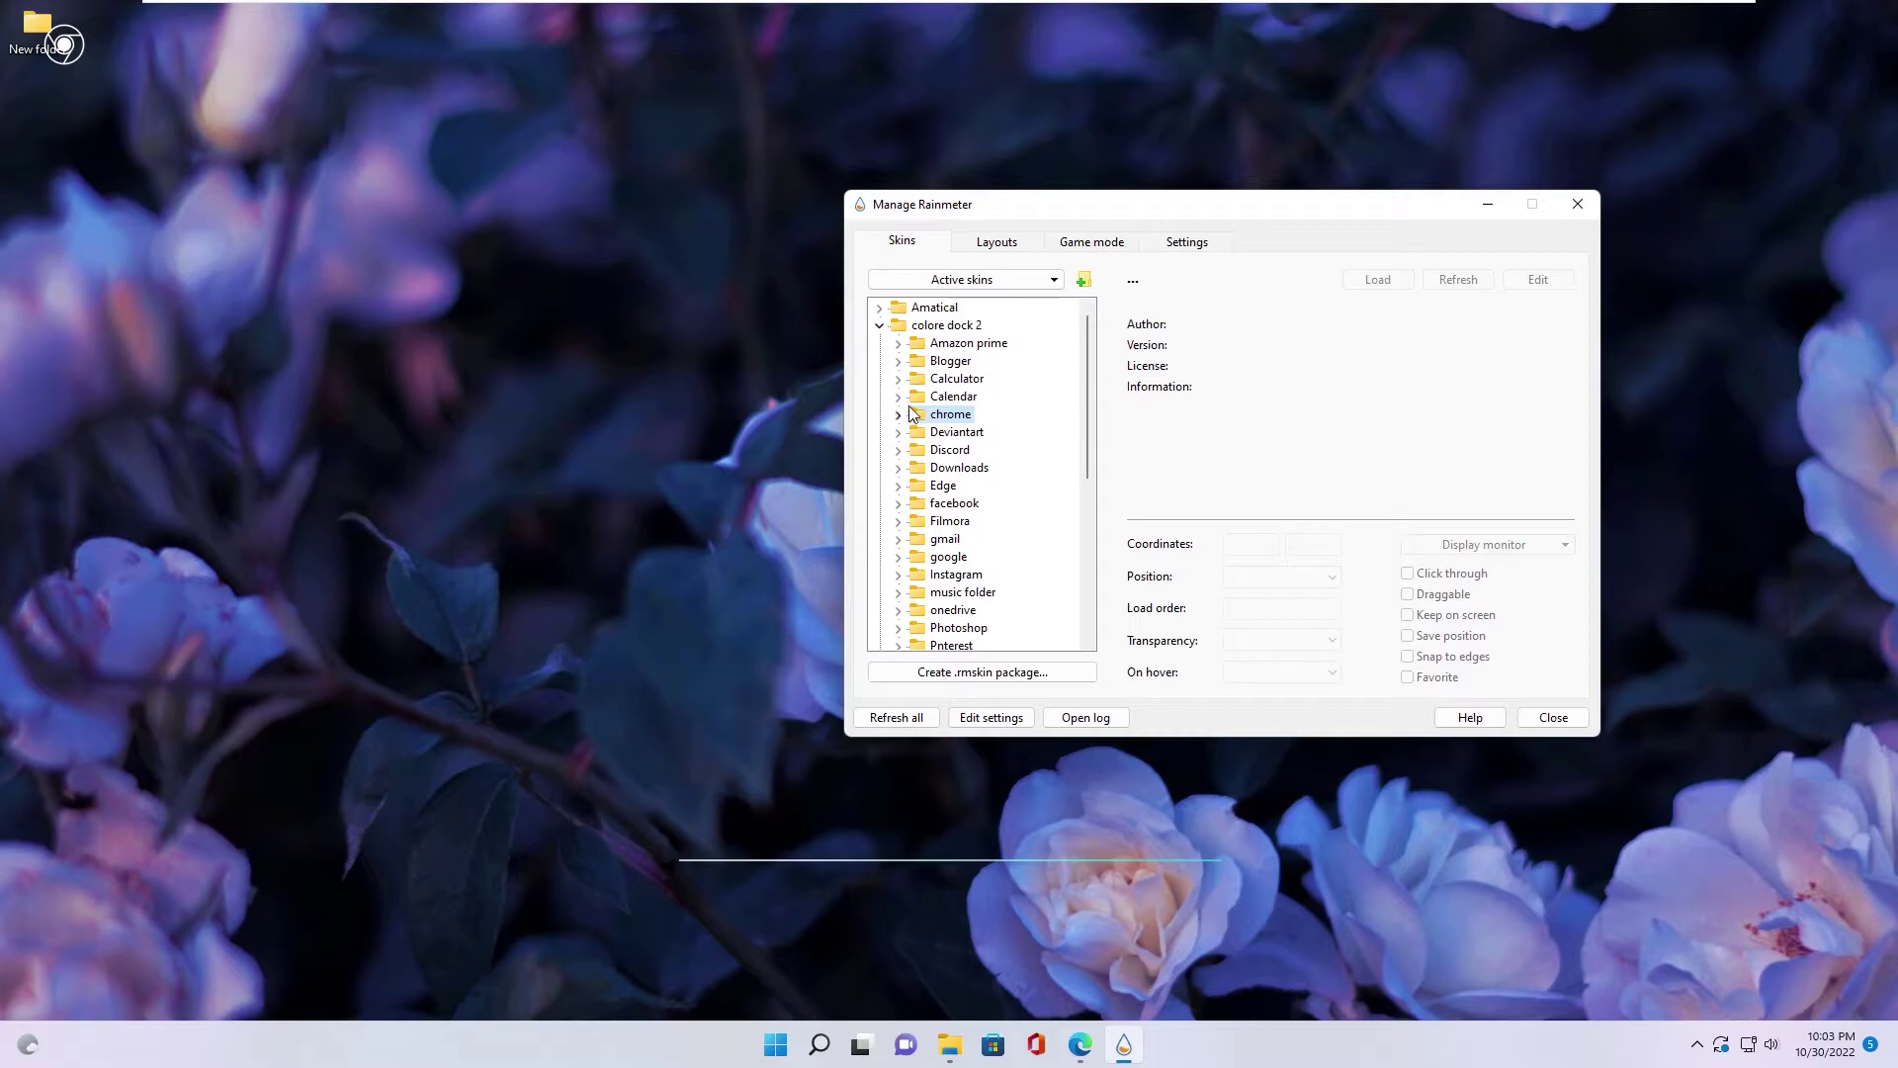
click(971, 432)
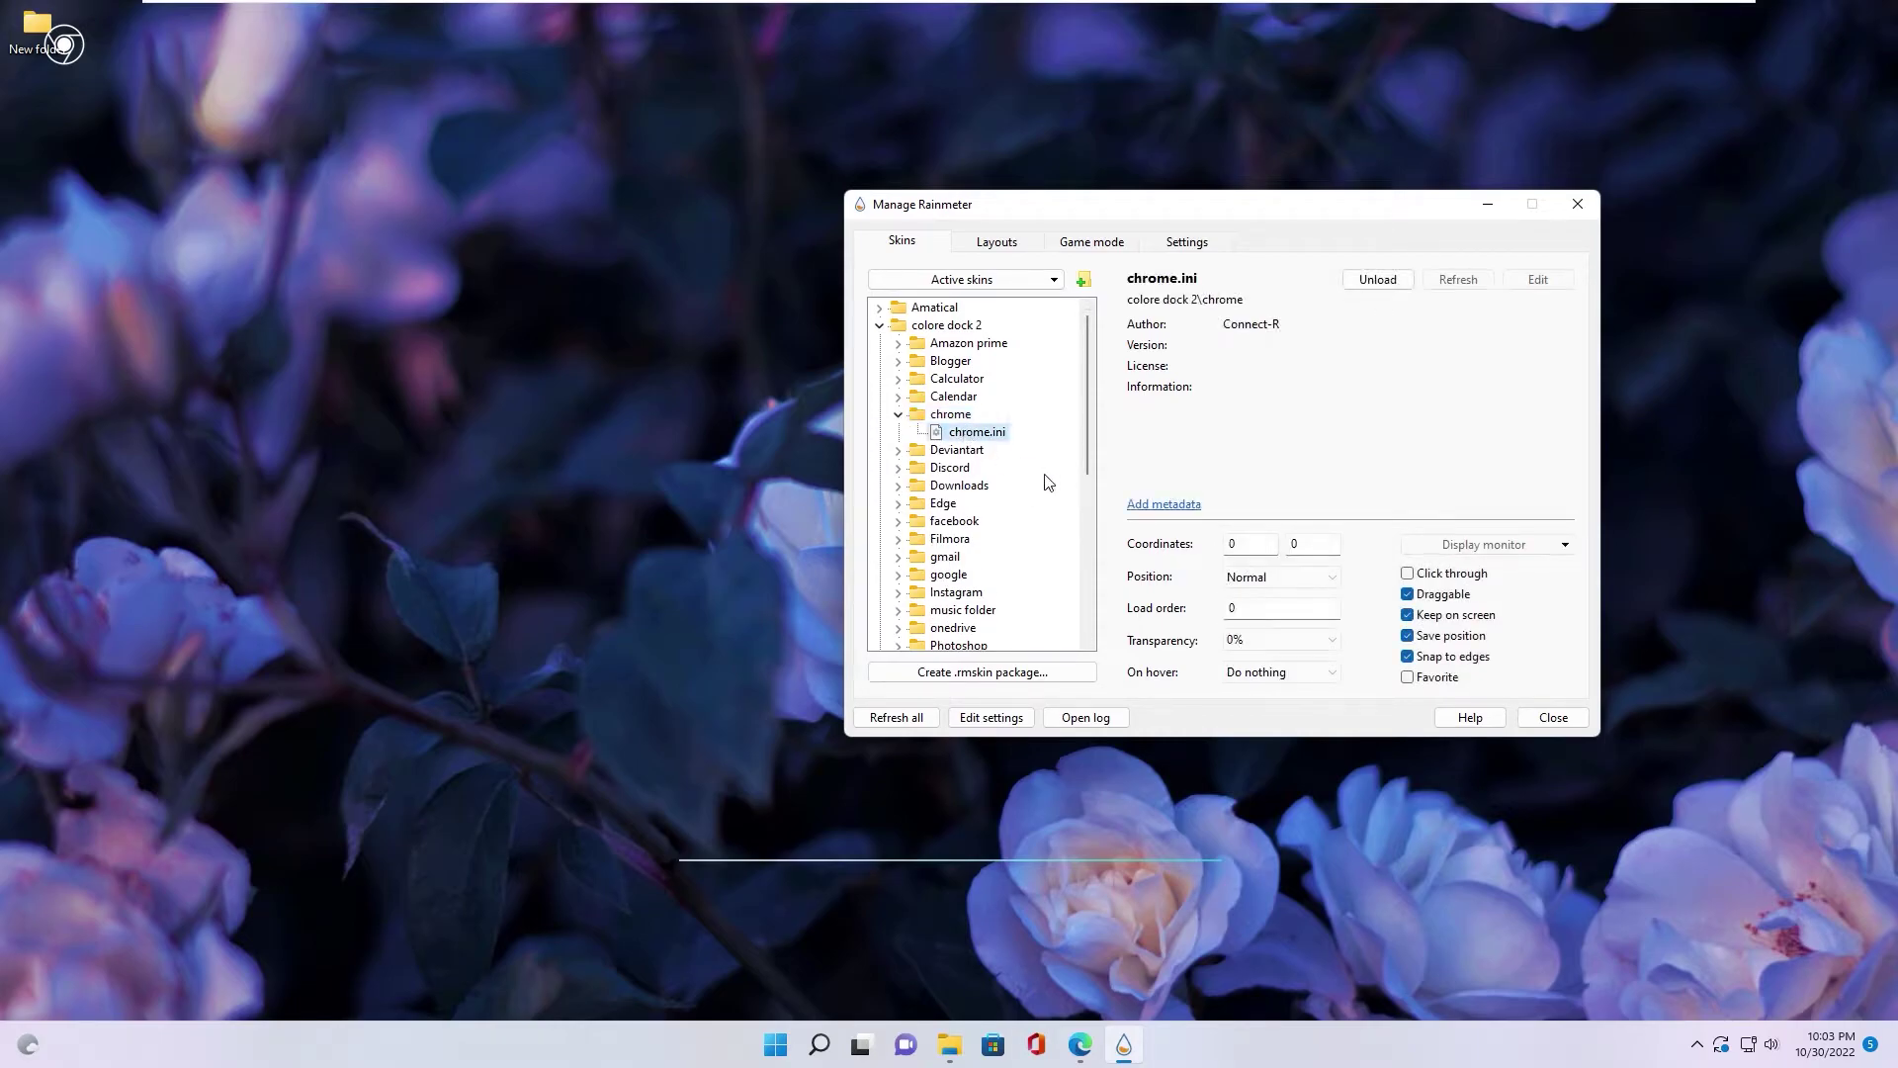
click(1251, 586)
click(1250, 594)
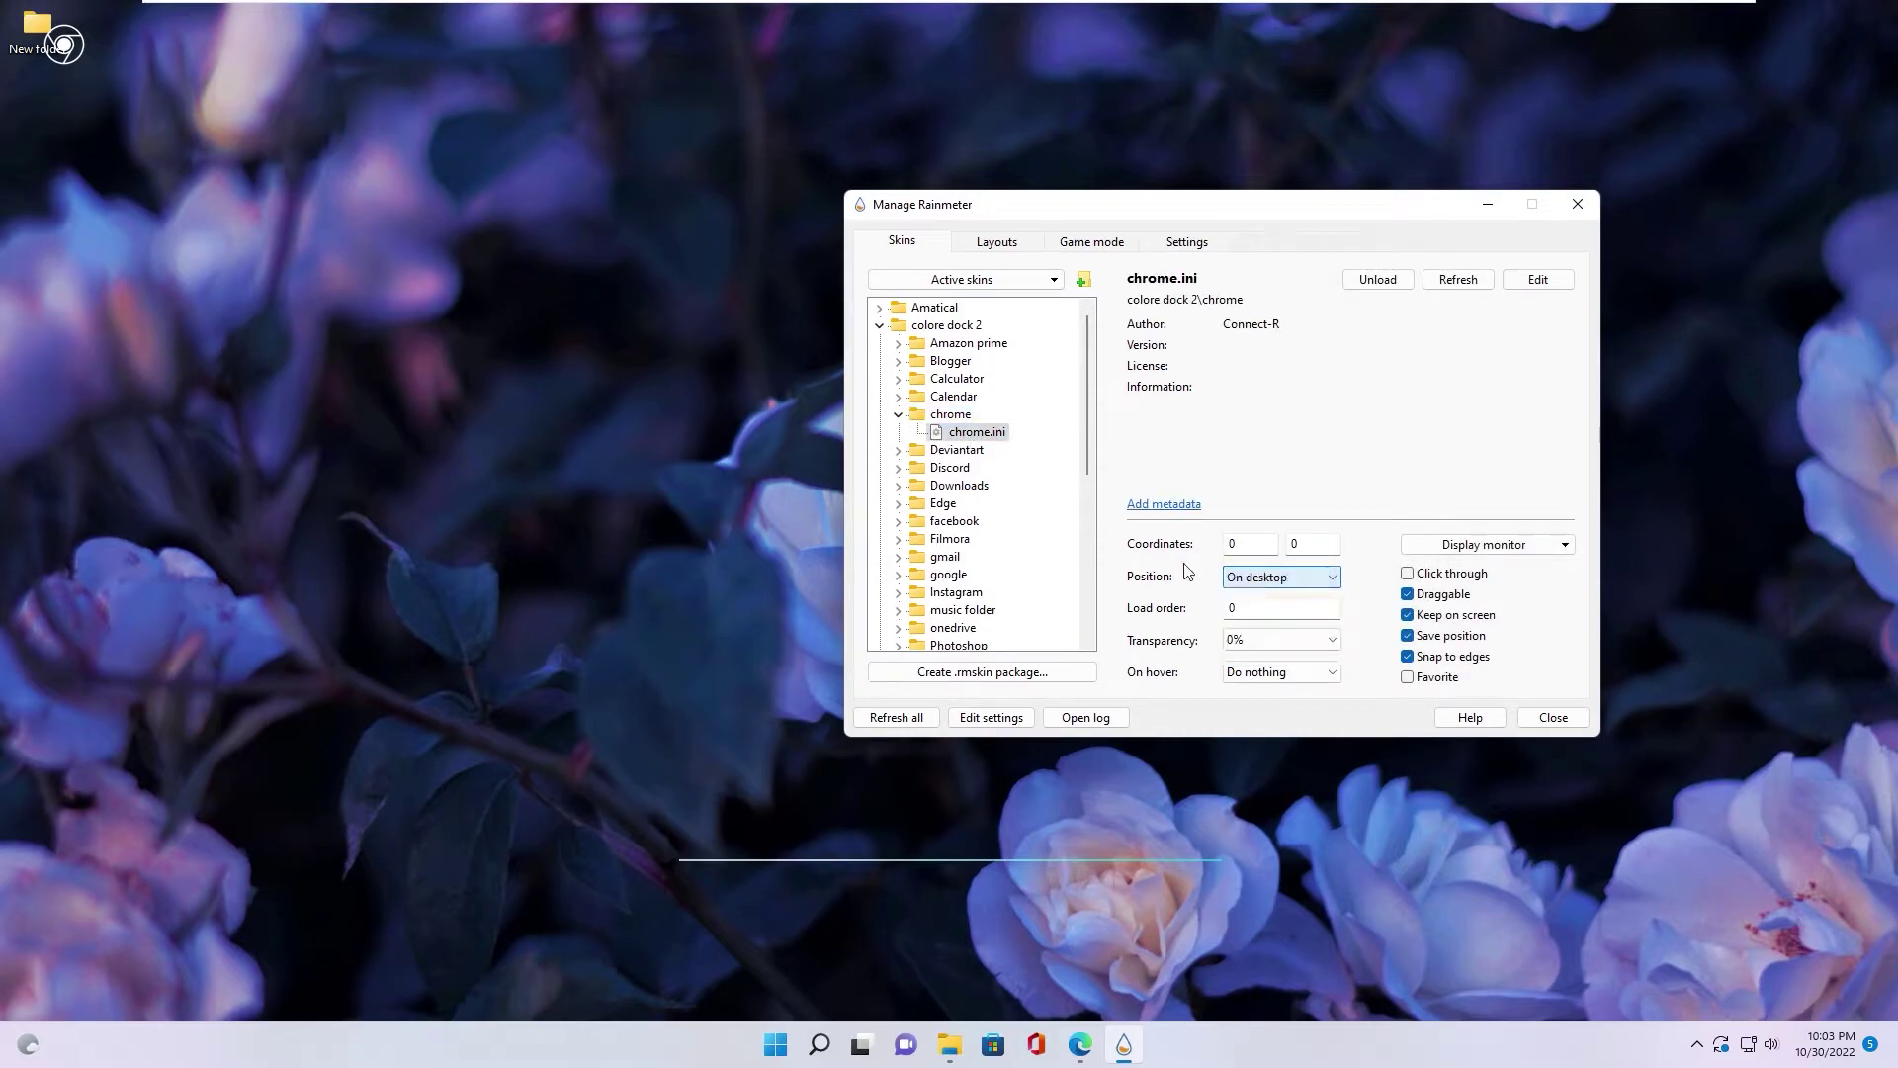
click(900, 420)
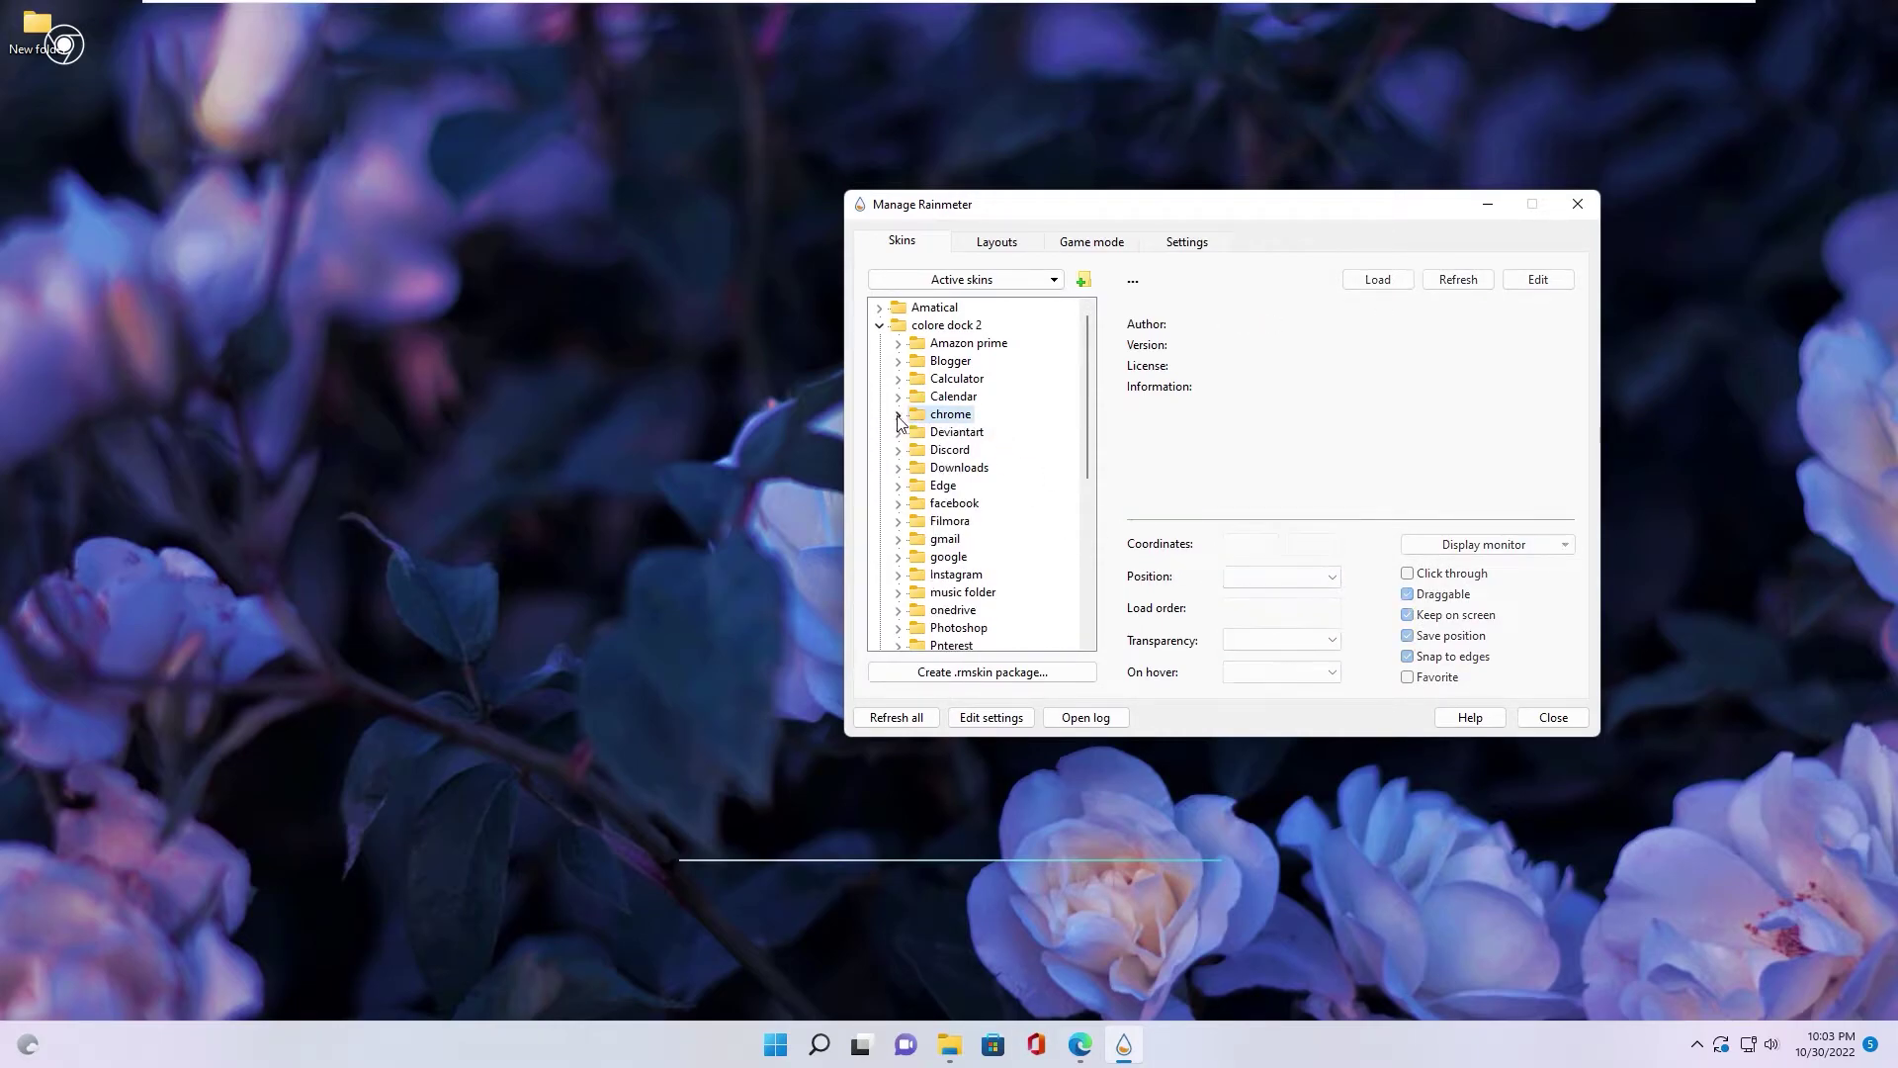
Set the Edge dock skin's position to On desktop
click(898, 485)
click(969, 503)
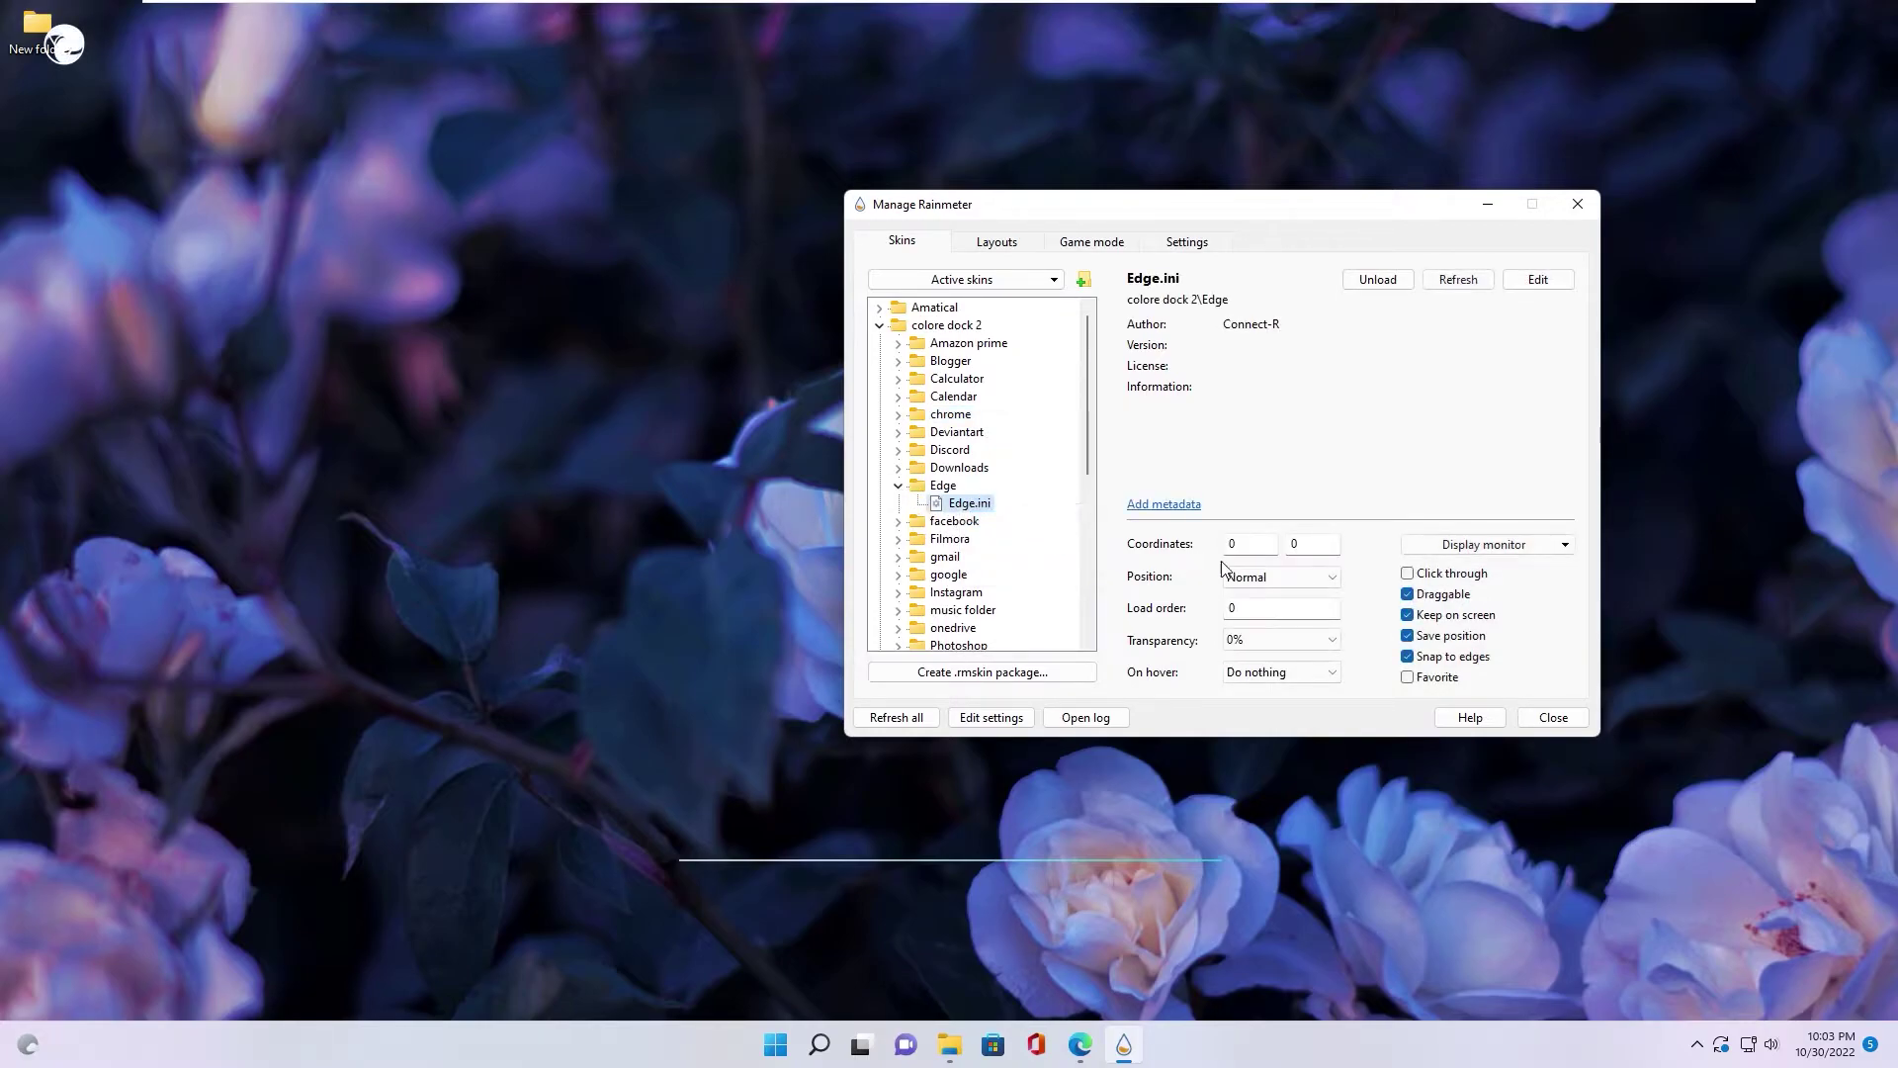
click(1250, 577)
click(1266, 660)
click(898, 485)
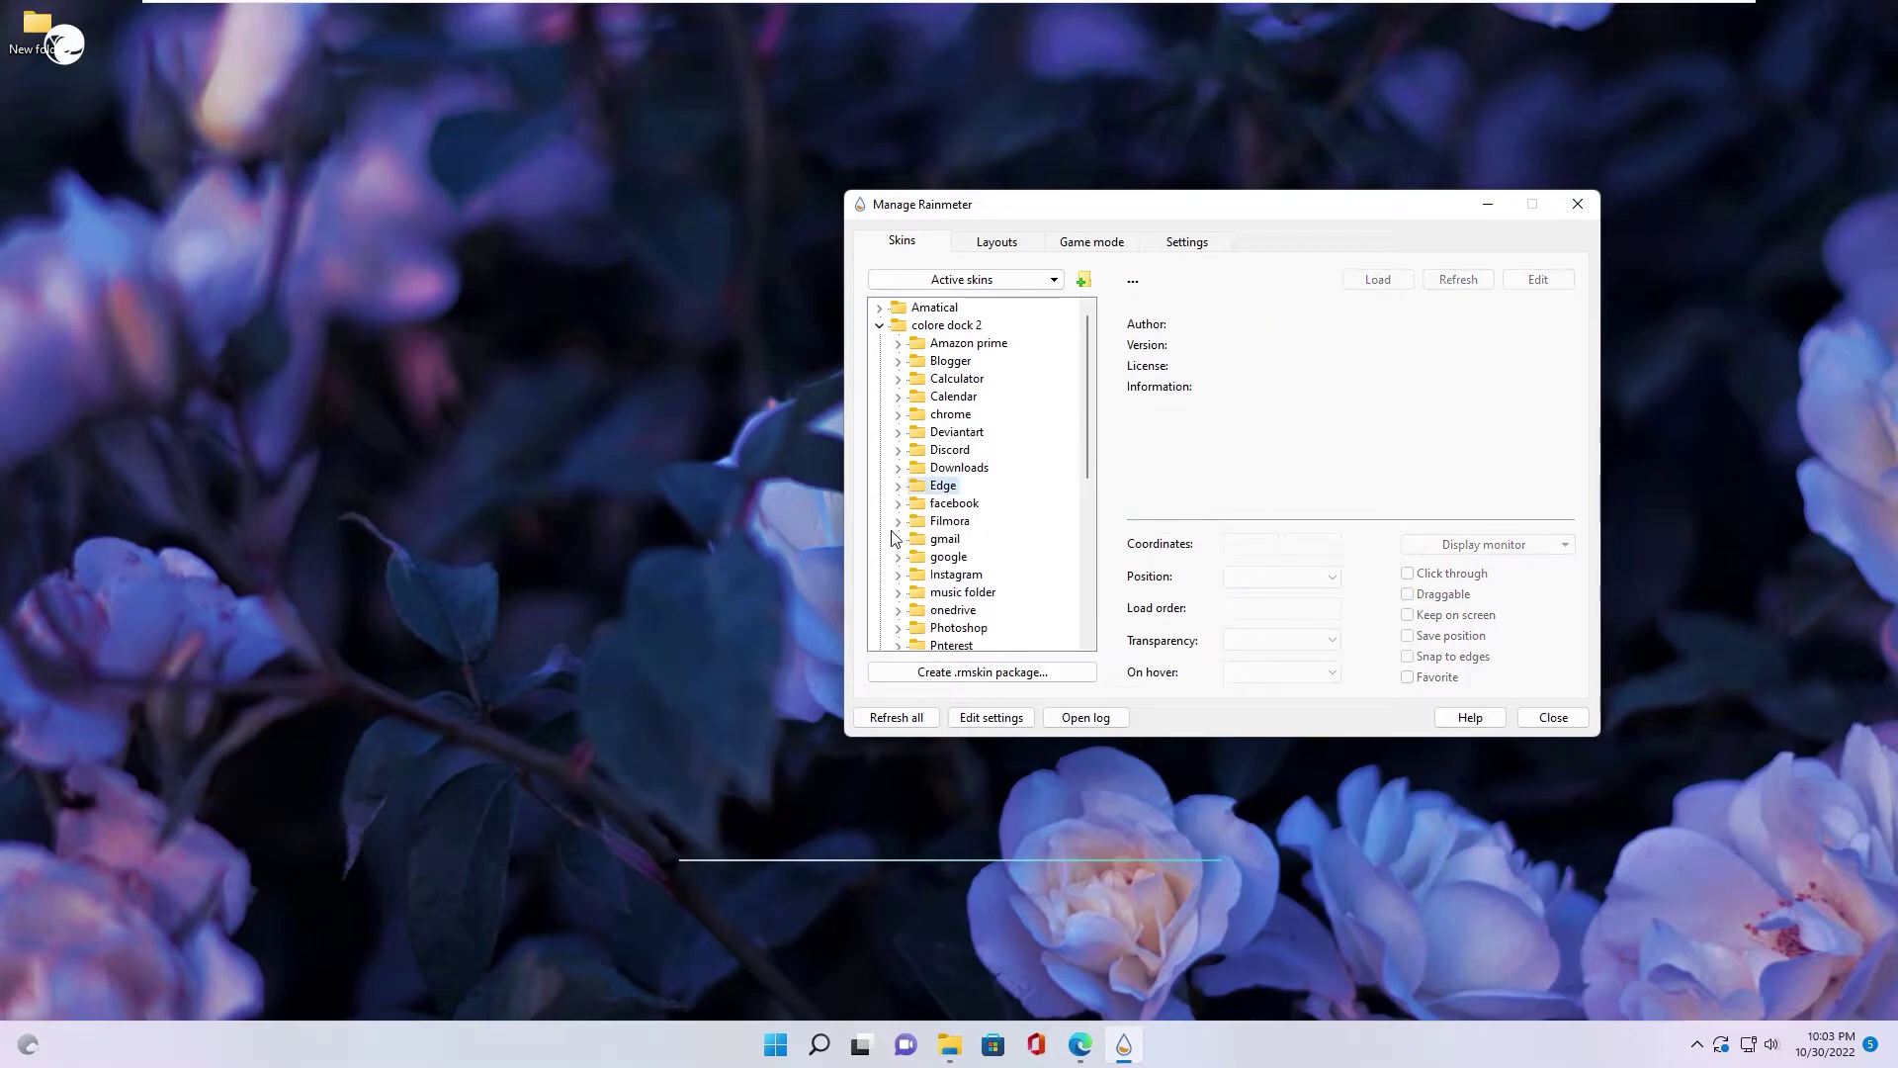
Load the This PC dock icon and set its position to On desktop
scroll(892, 534, down, 2)
scroll(895, 528, down, 1)
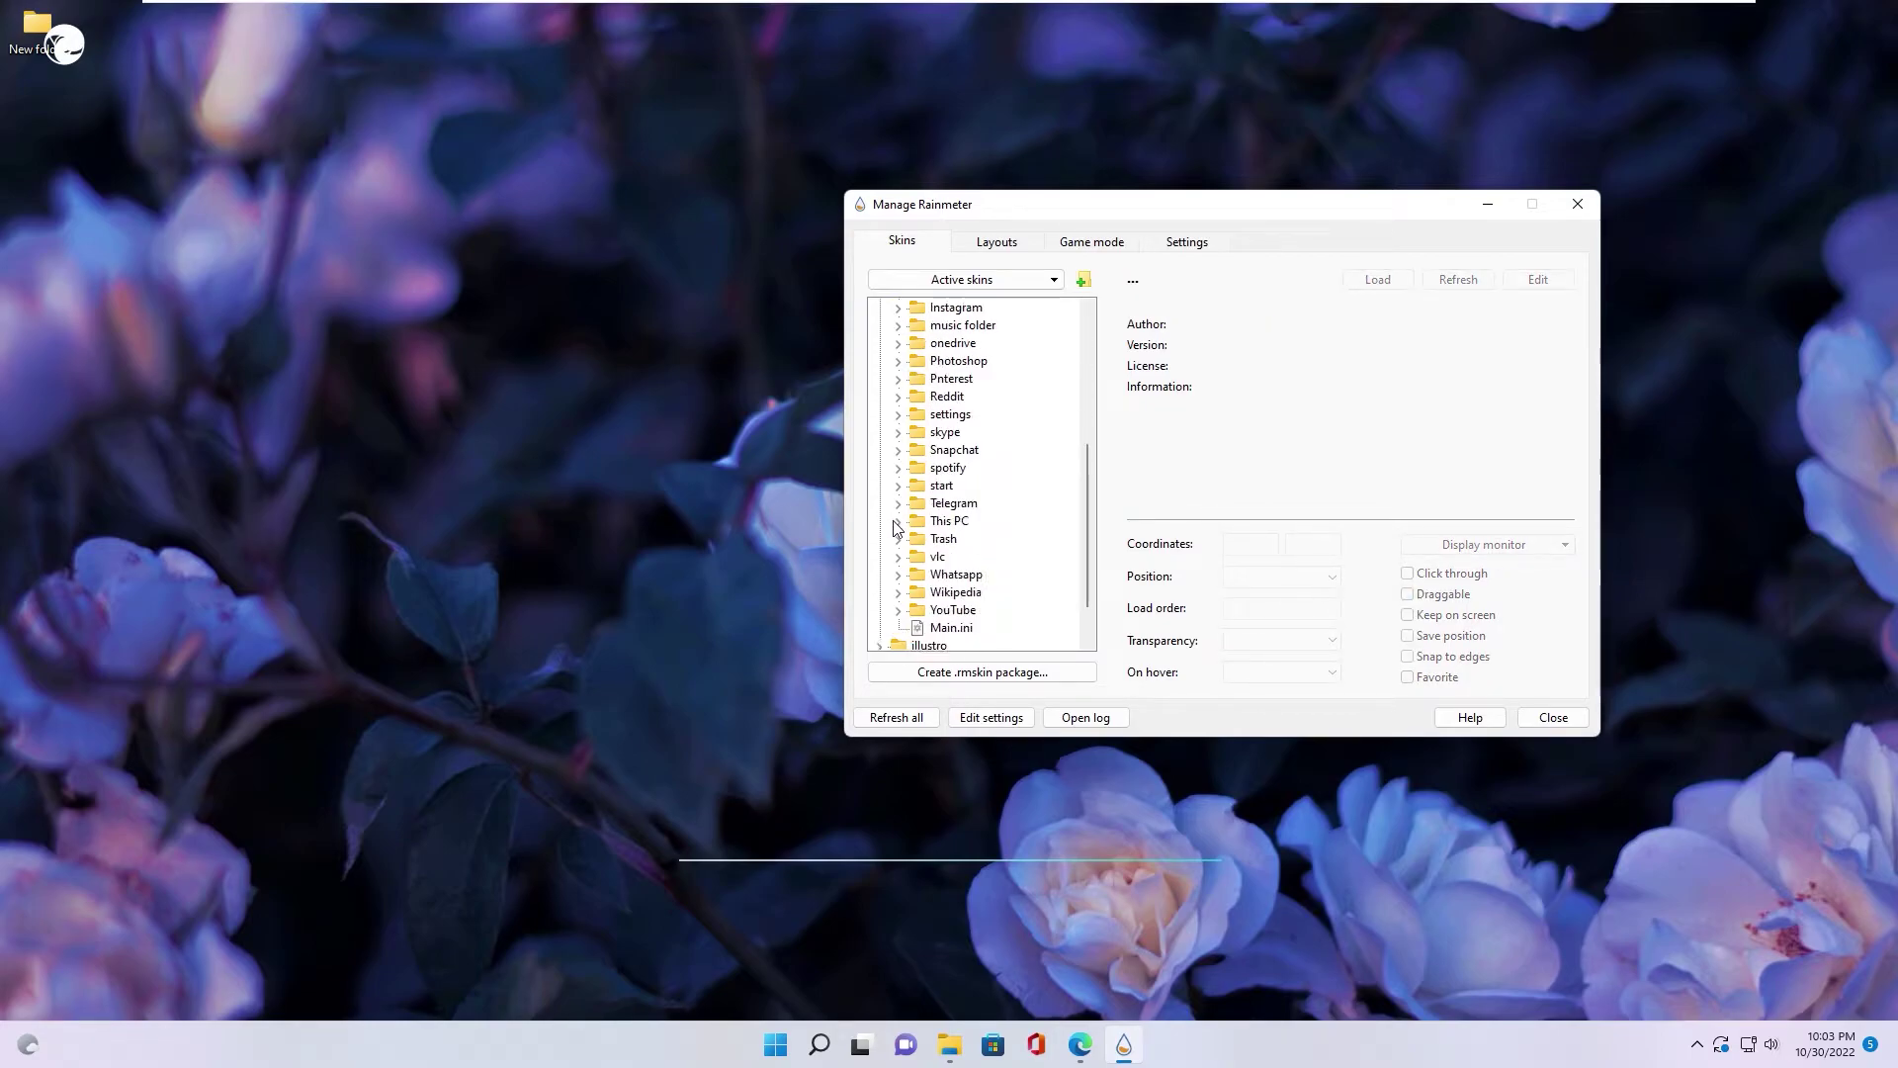
click(898, 521)
right_click(959, 544)
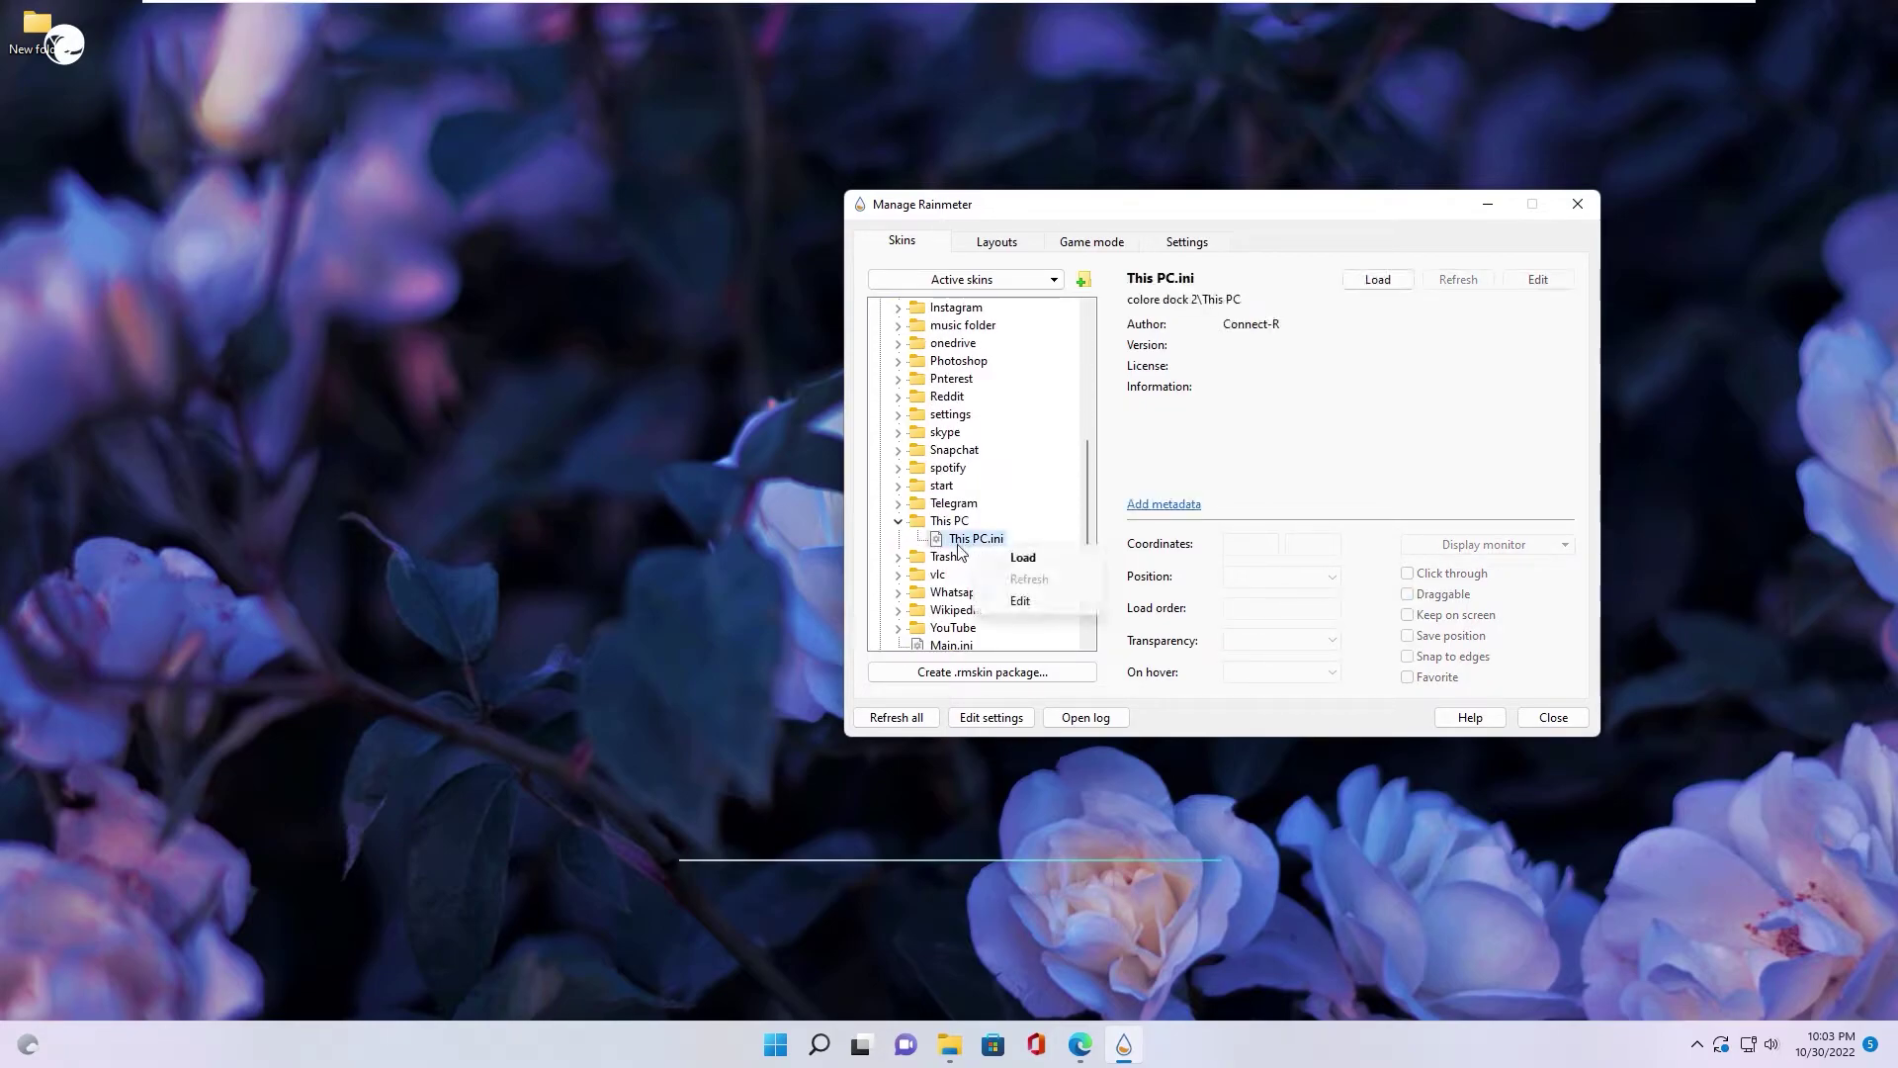
click(1024, 558)
click(1280, 576)
click(1250, 605)
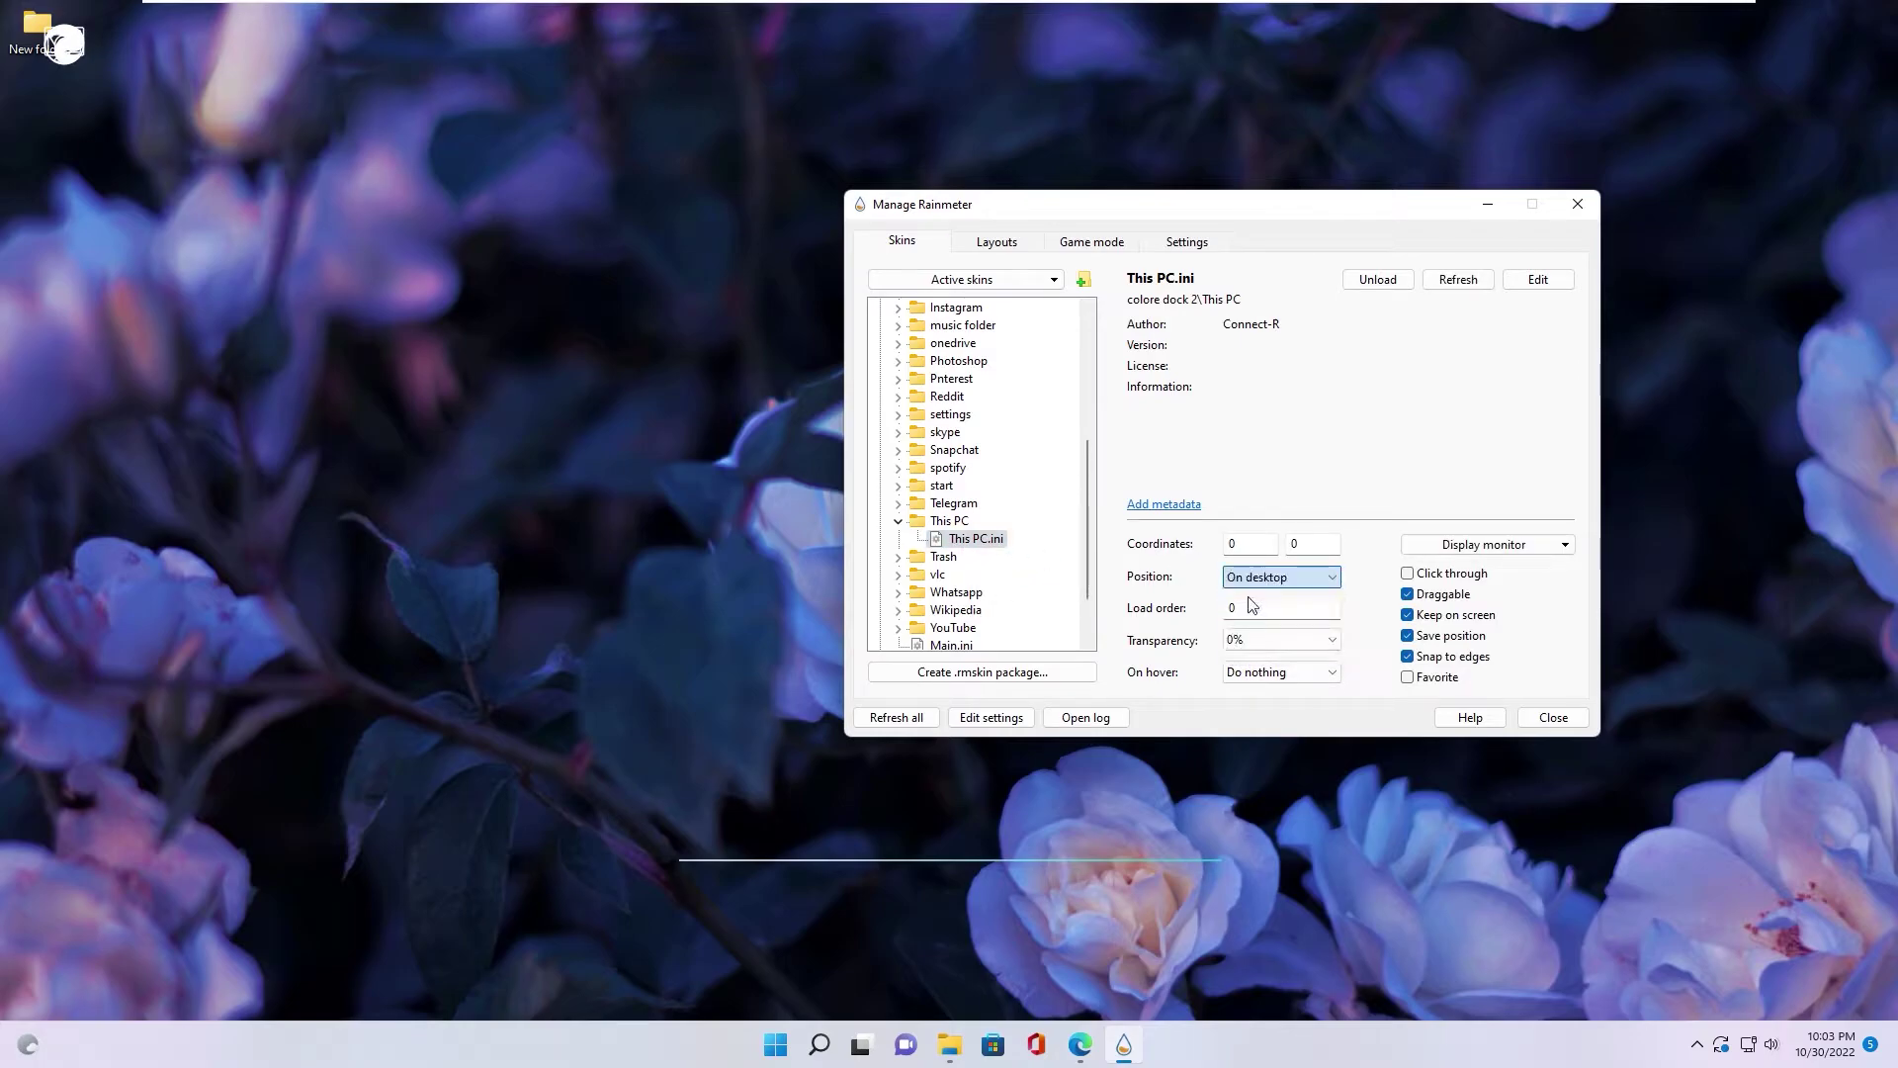
click(898, 521)
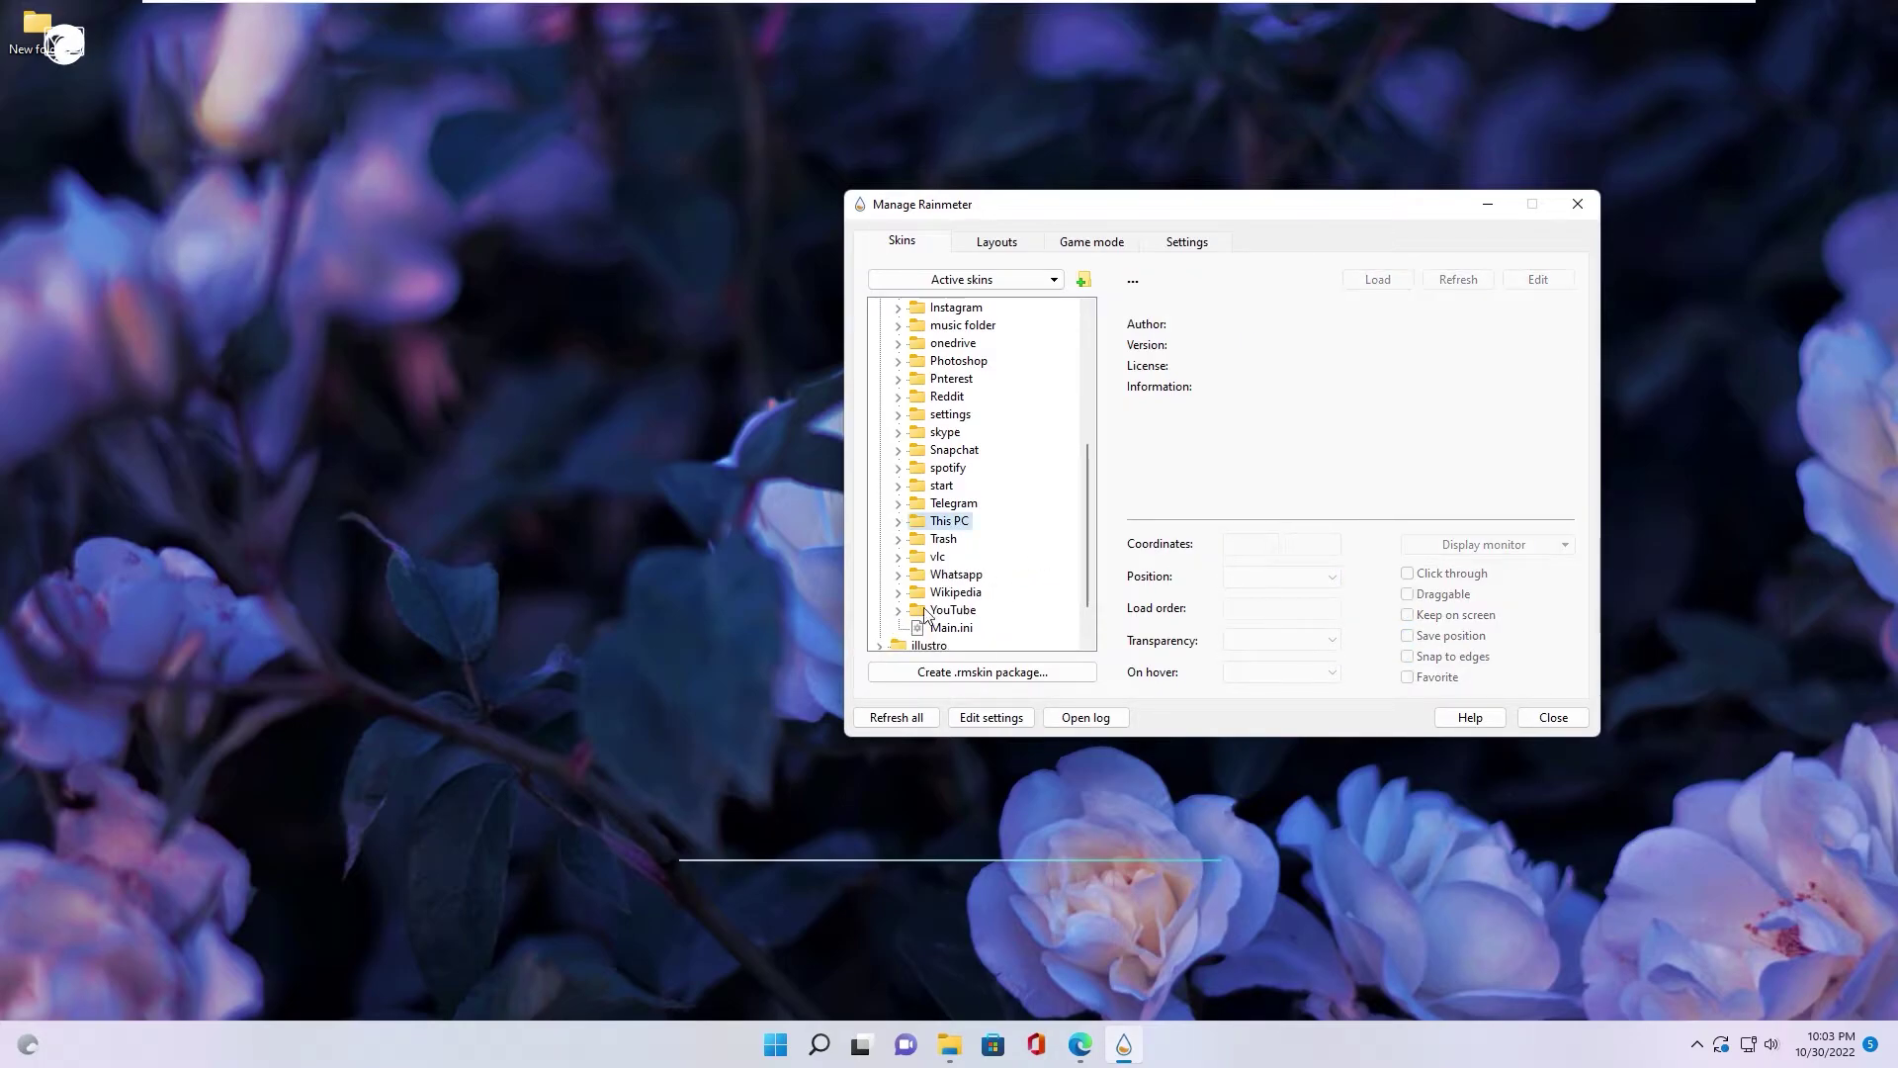
Load the YouTube dock icon and set its position to On desktop
click(897, 610)
right_click(974, 575)
click(1014, 588)
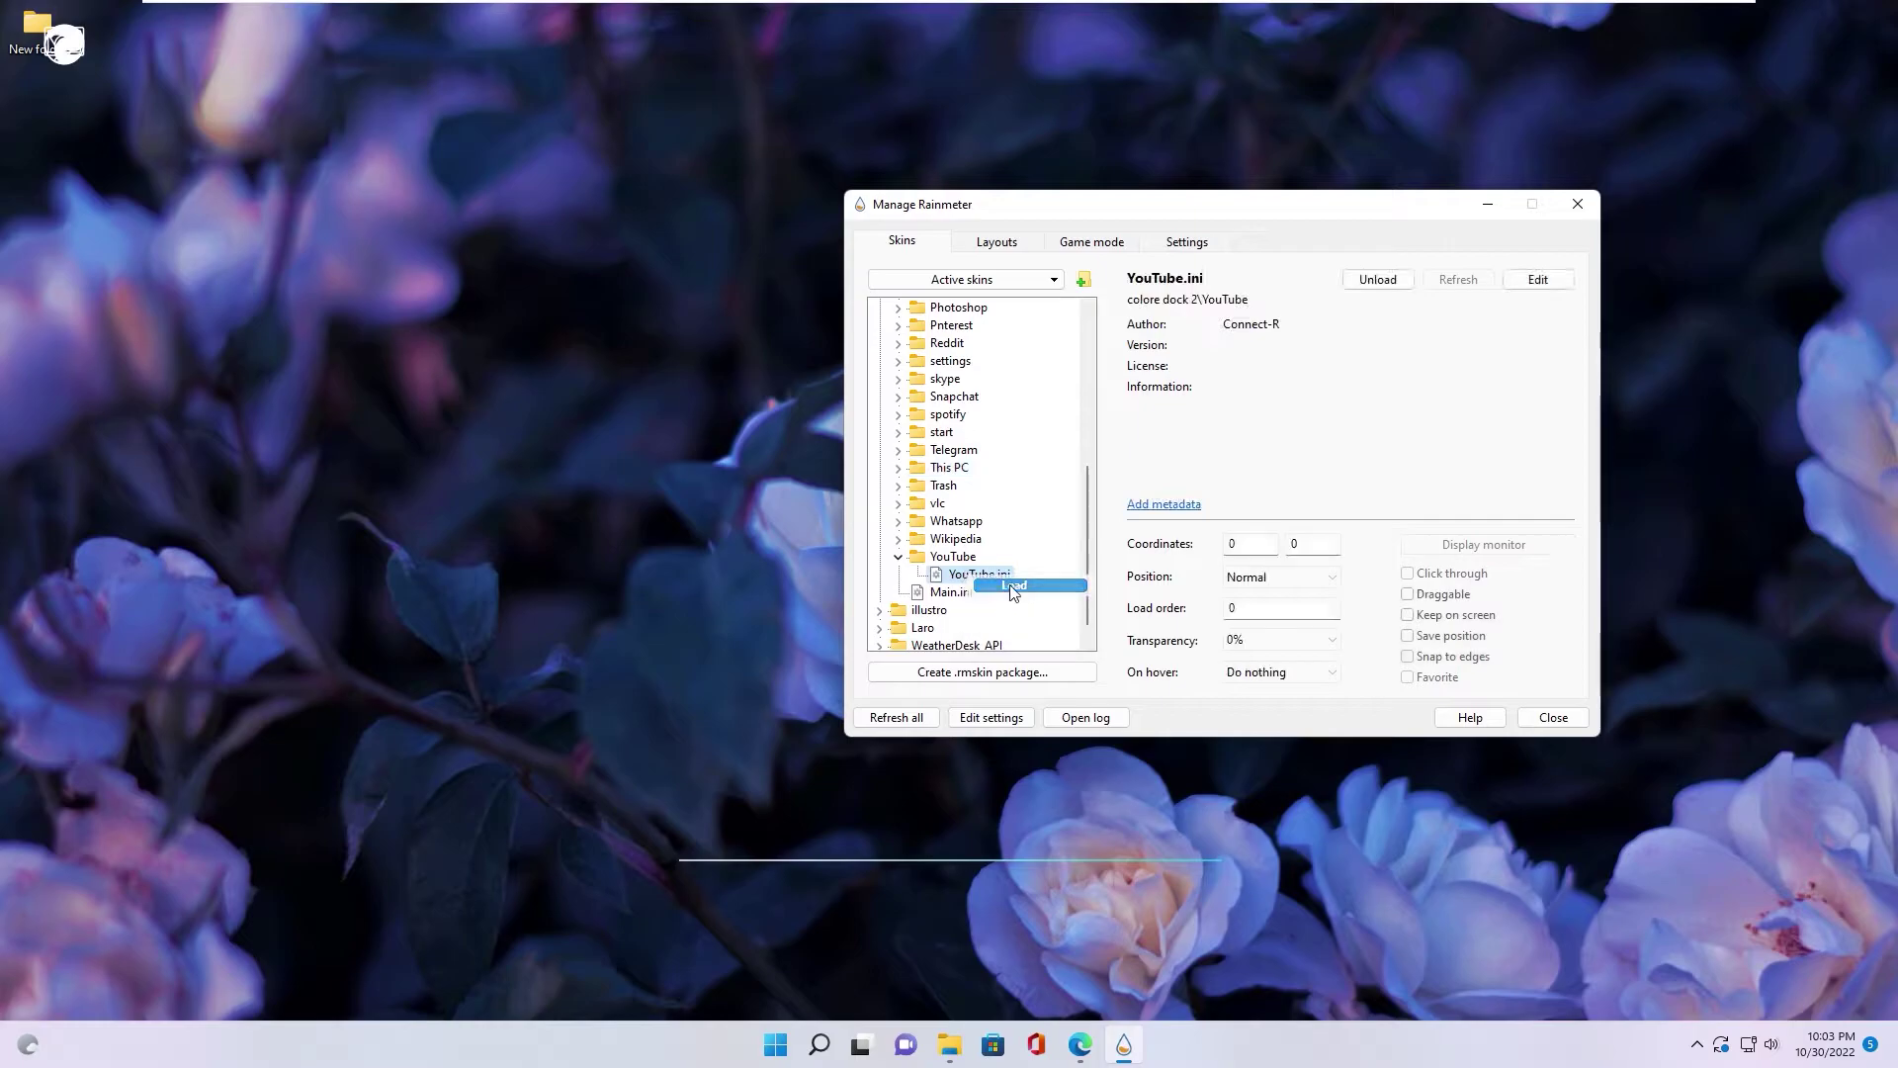
click(1280, 576)
click(1251, 605)
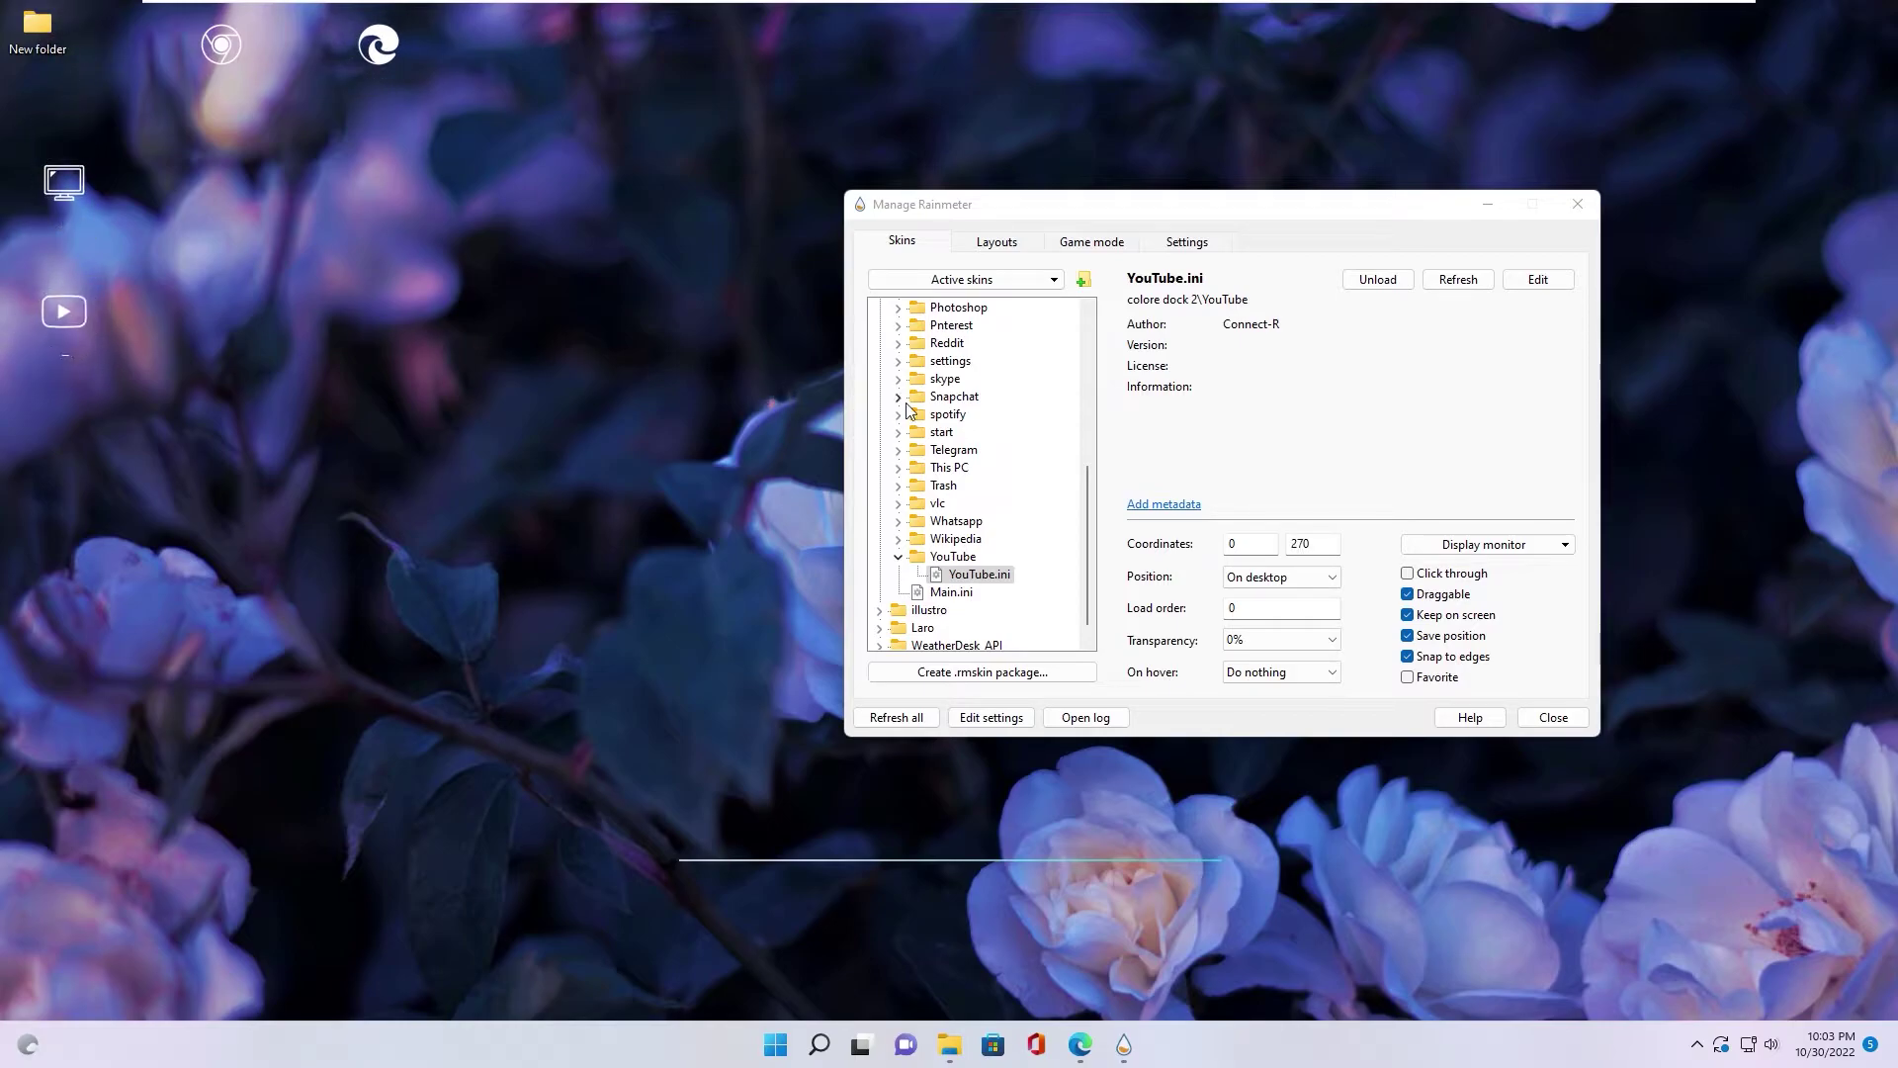
scroll(870, 319, up, 7)
Load Laro's Date.ini October calendar, centre it on screen, and set it On desktop
click(879, 326)
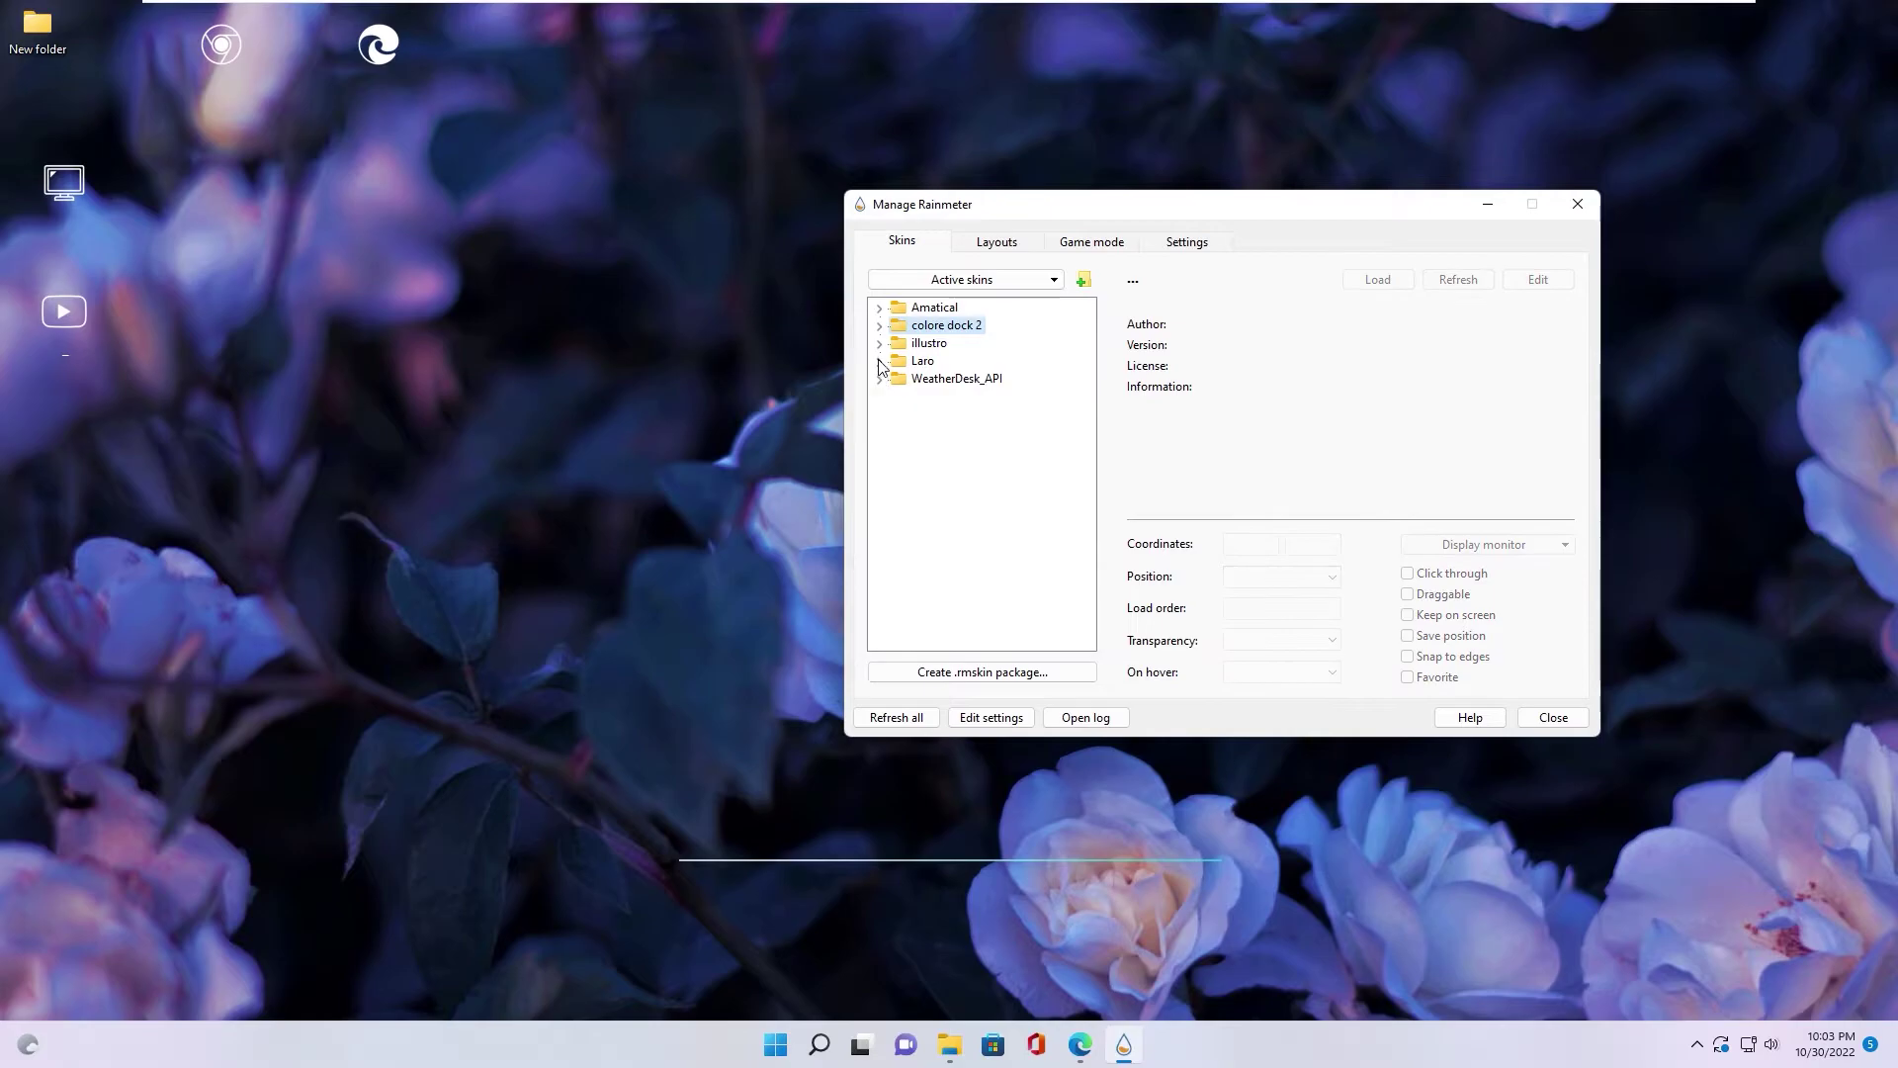
click(879, 361)
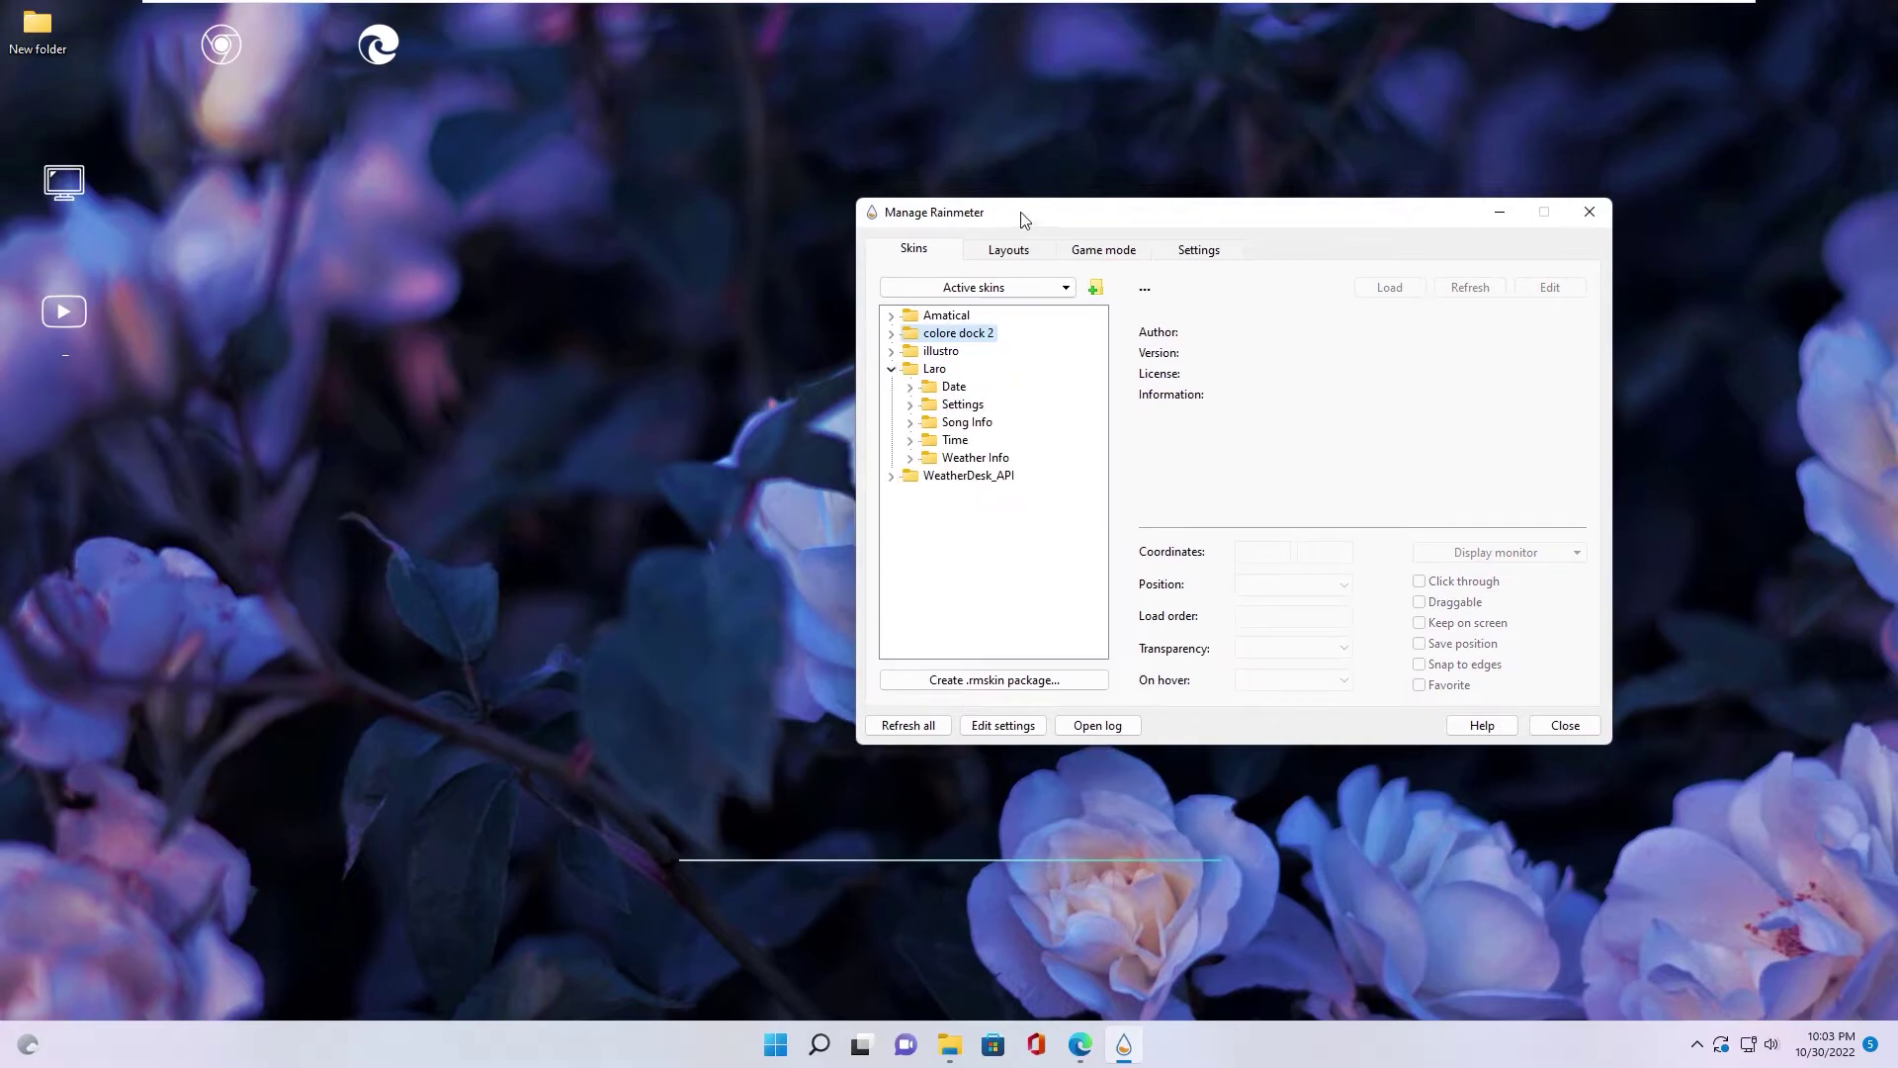
drag(1017, 216, 1288, 294)
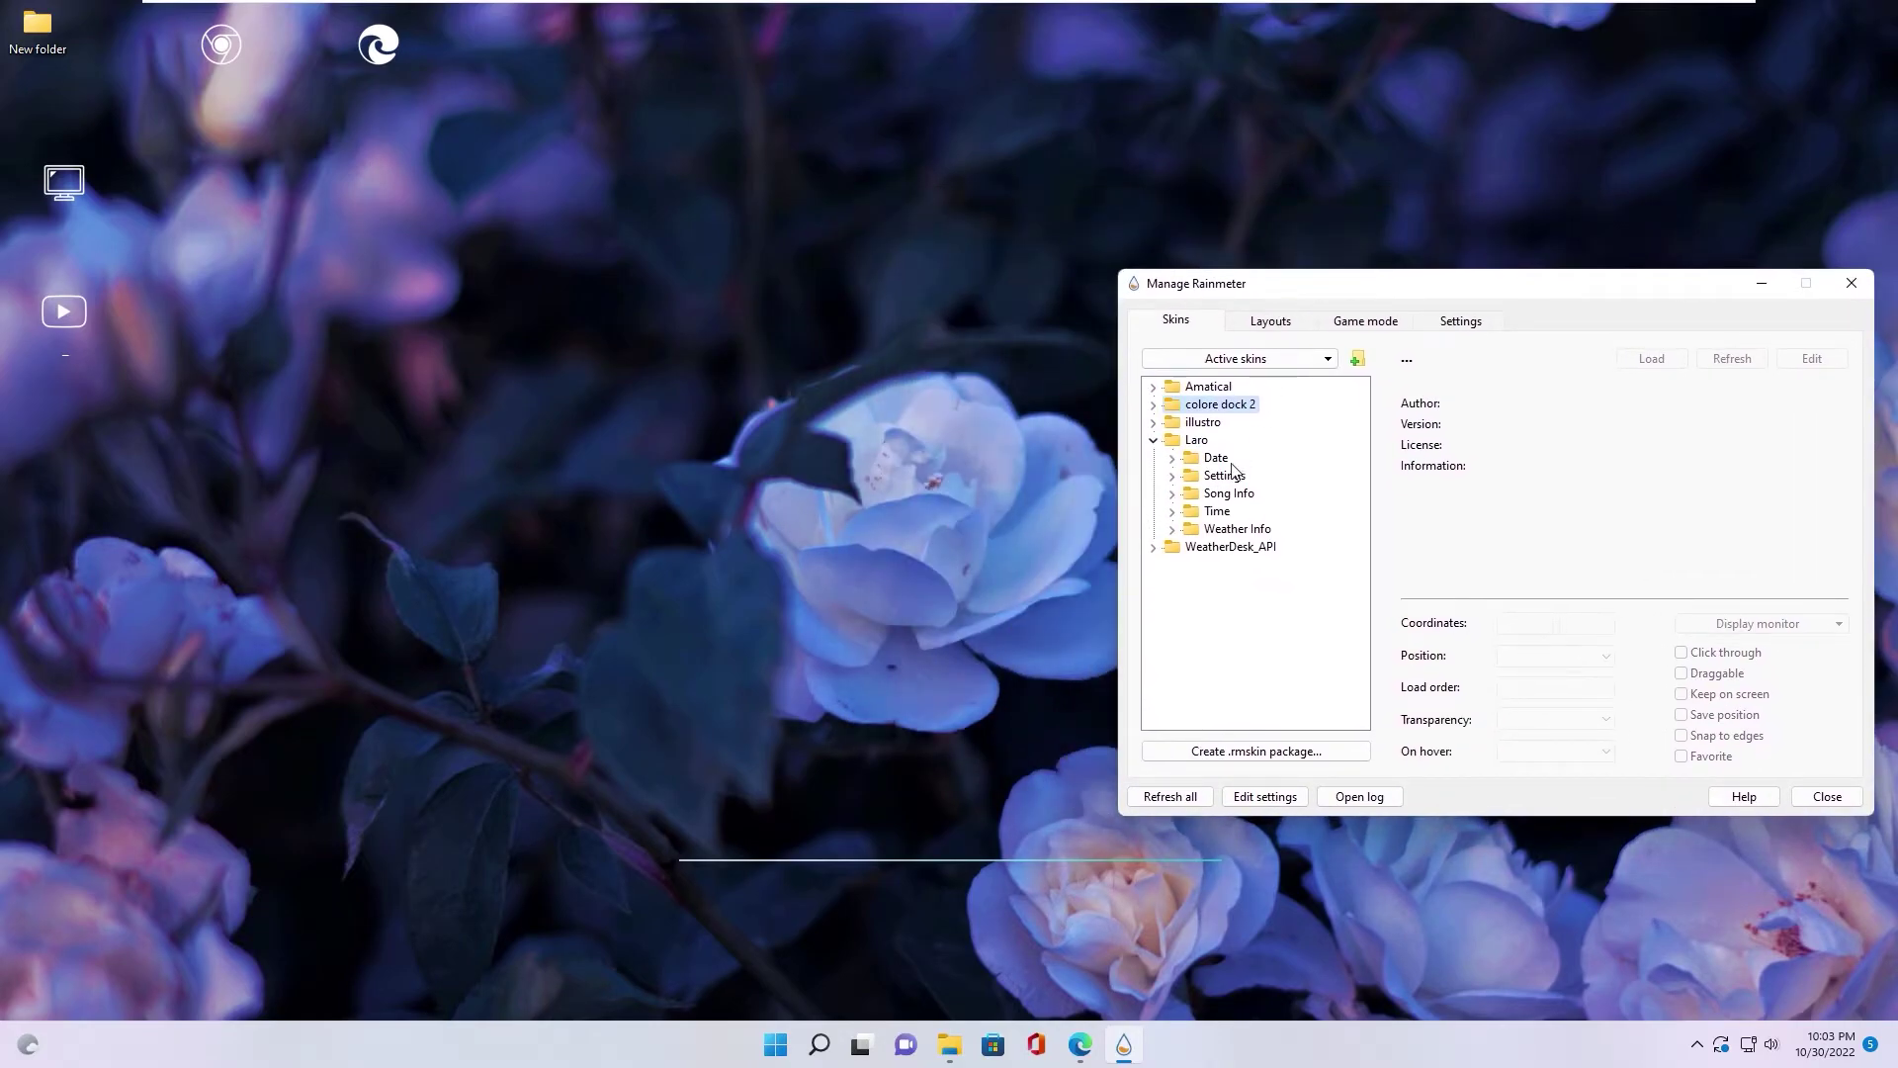
click(1171, 460)
click(1242, 476)
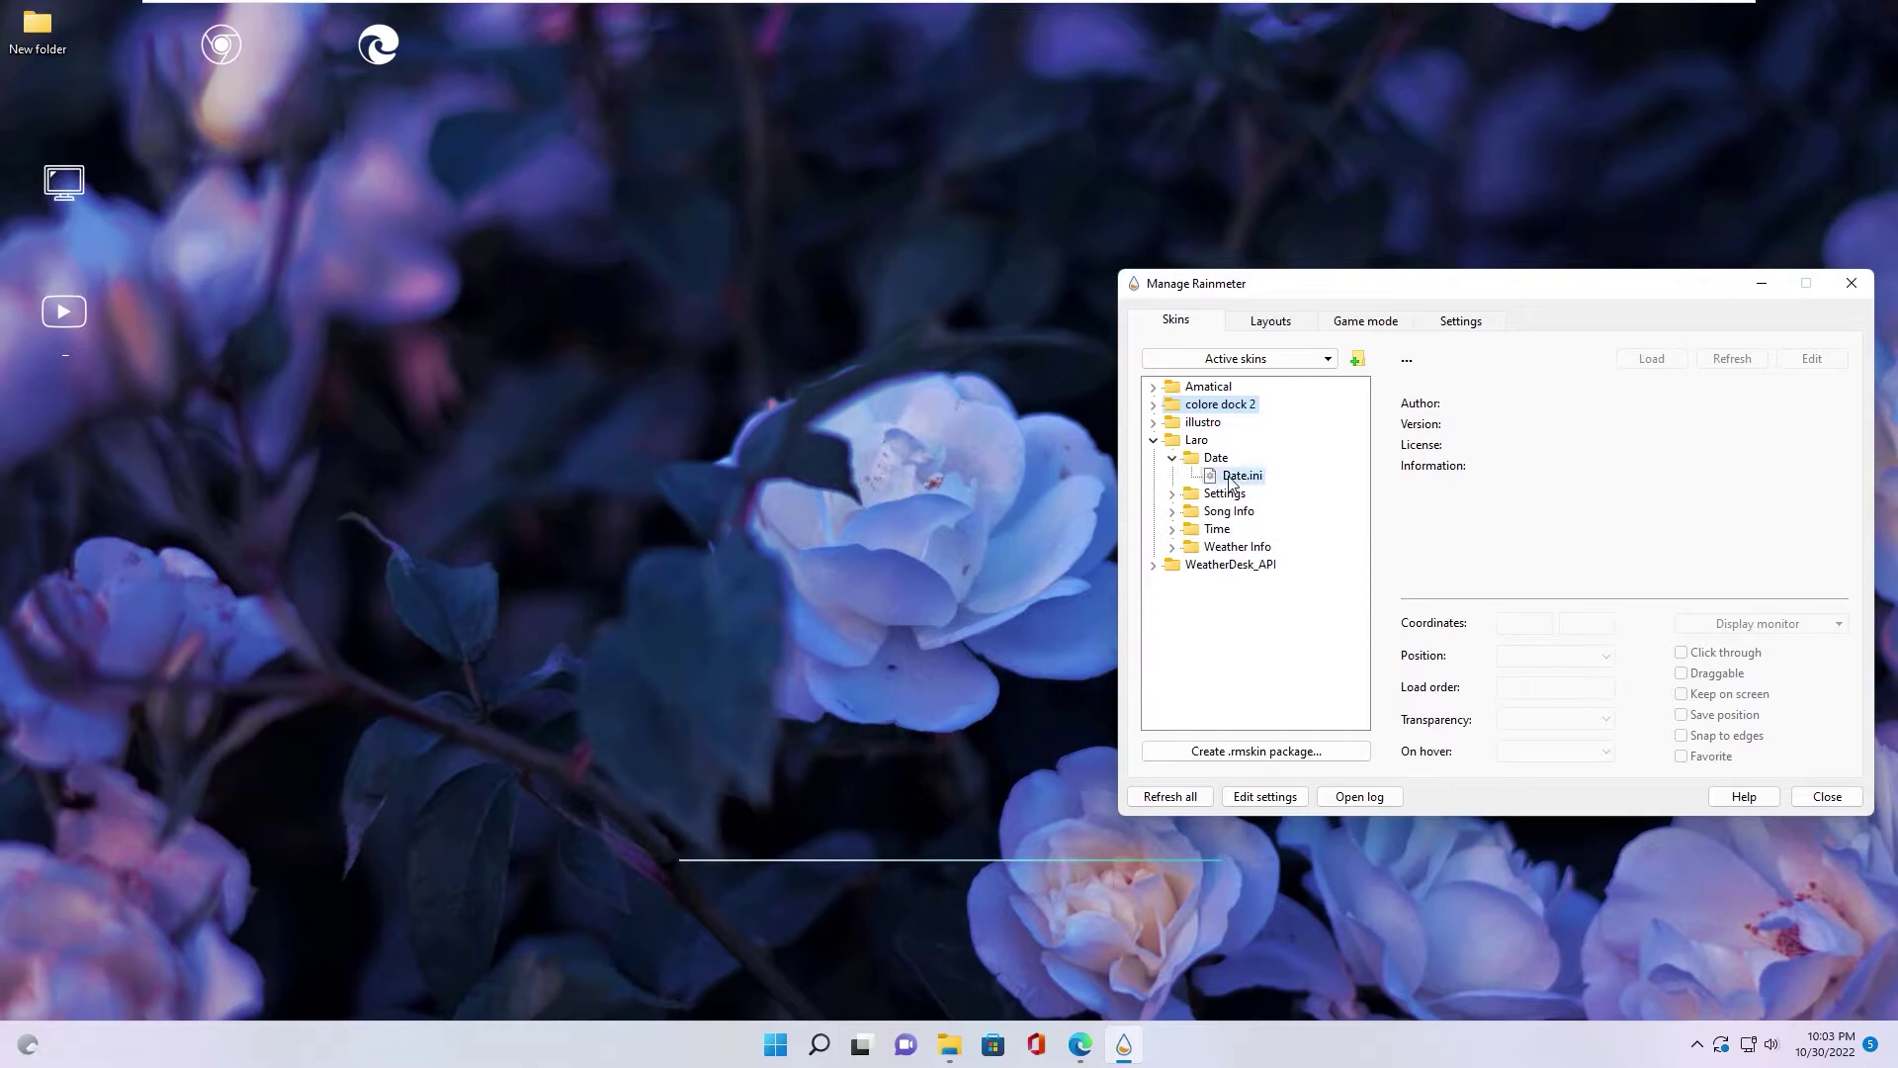
right_click(1231, 477)
click(1274, 490)
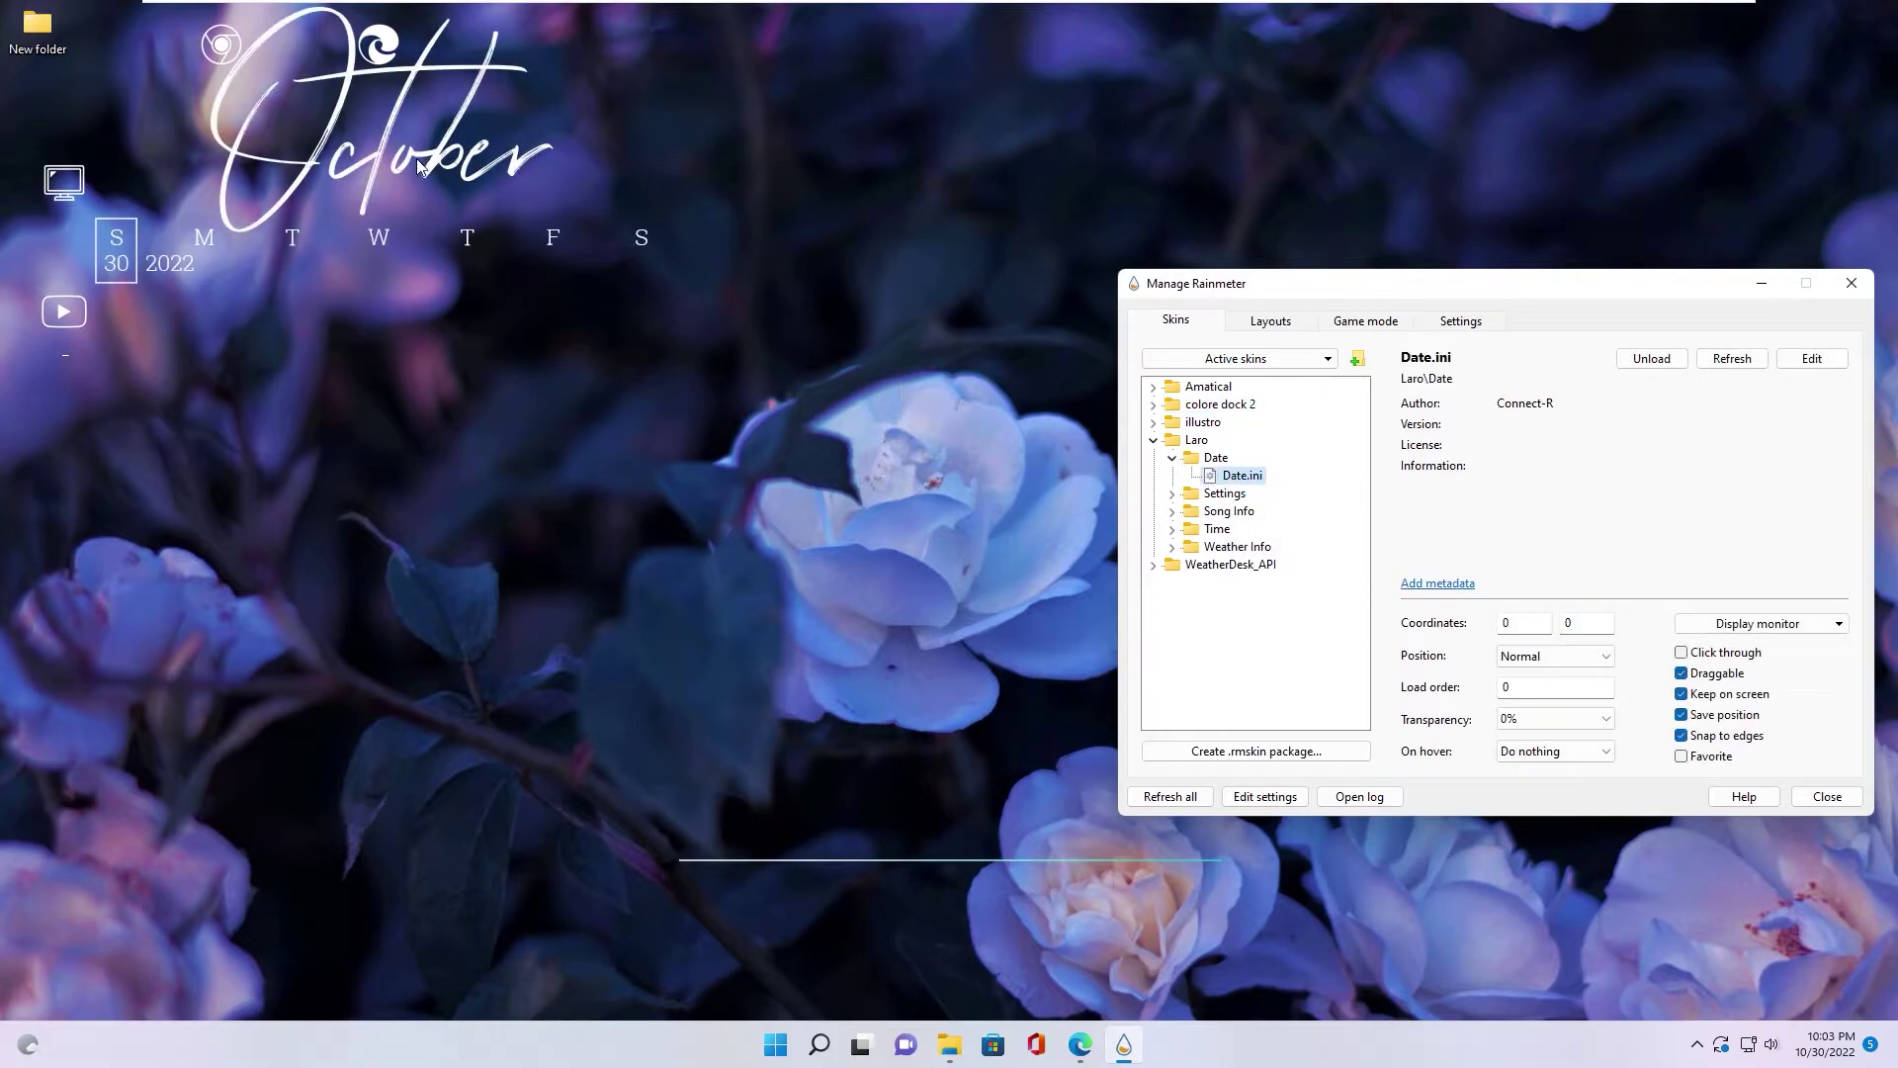
drag(369, 164, 895, 339)
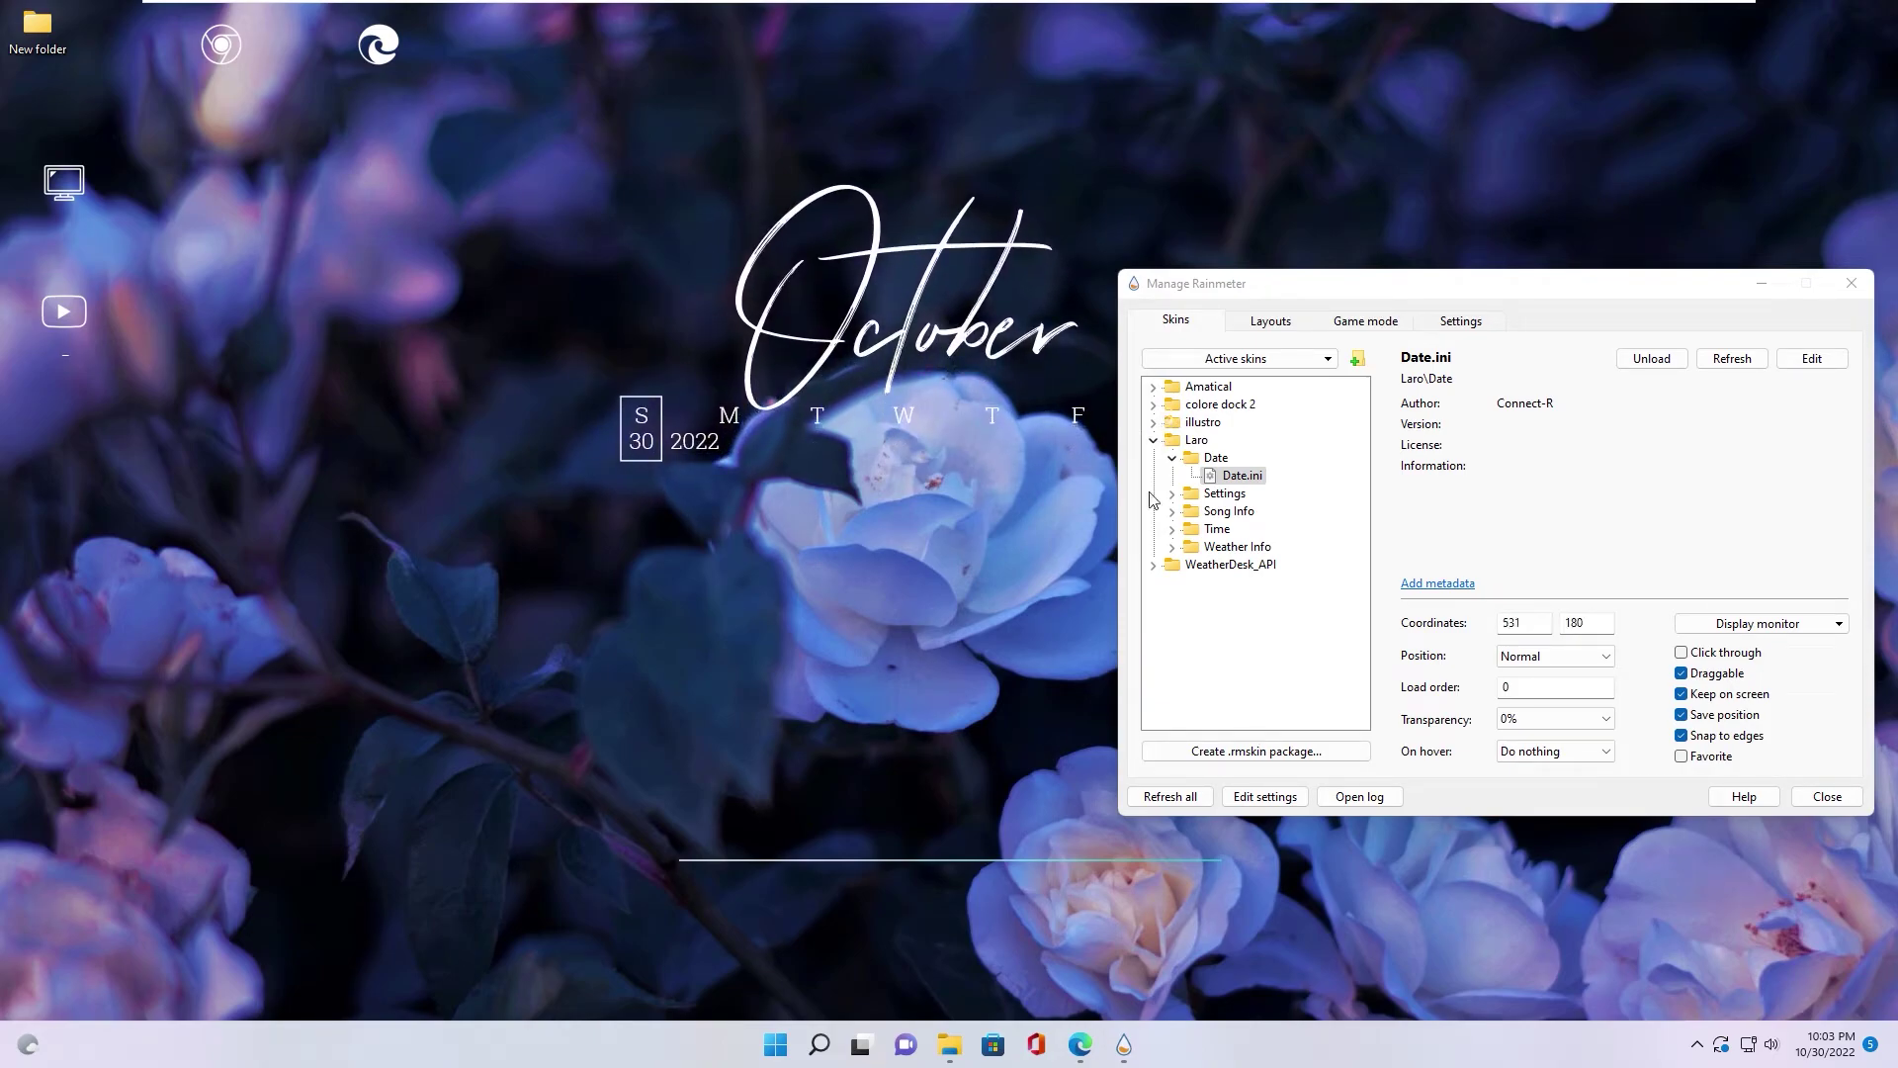
click(1536, 664)
click(1538, 741)
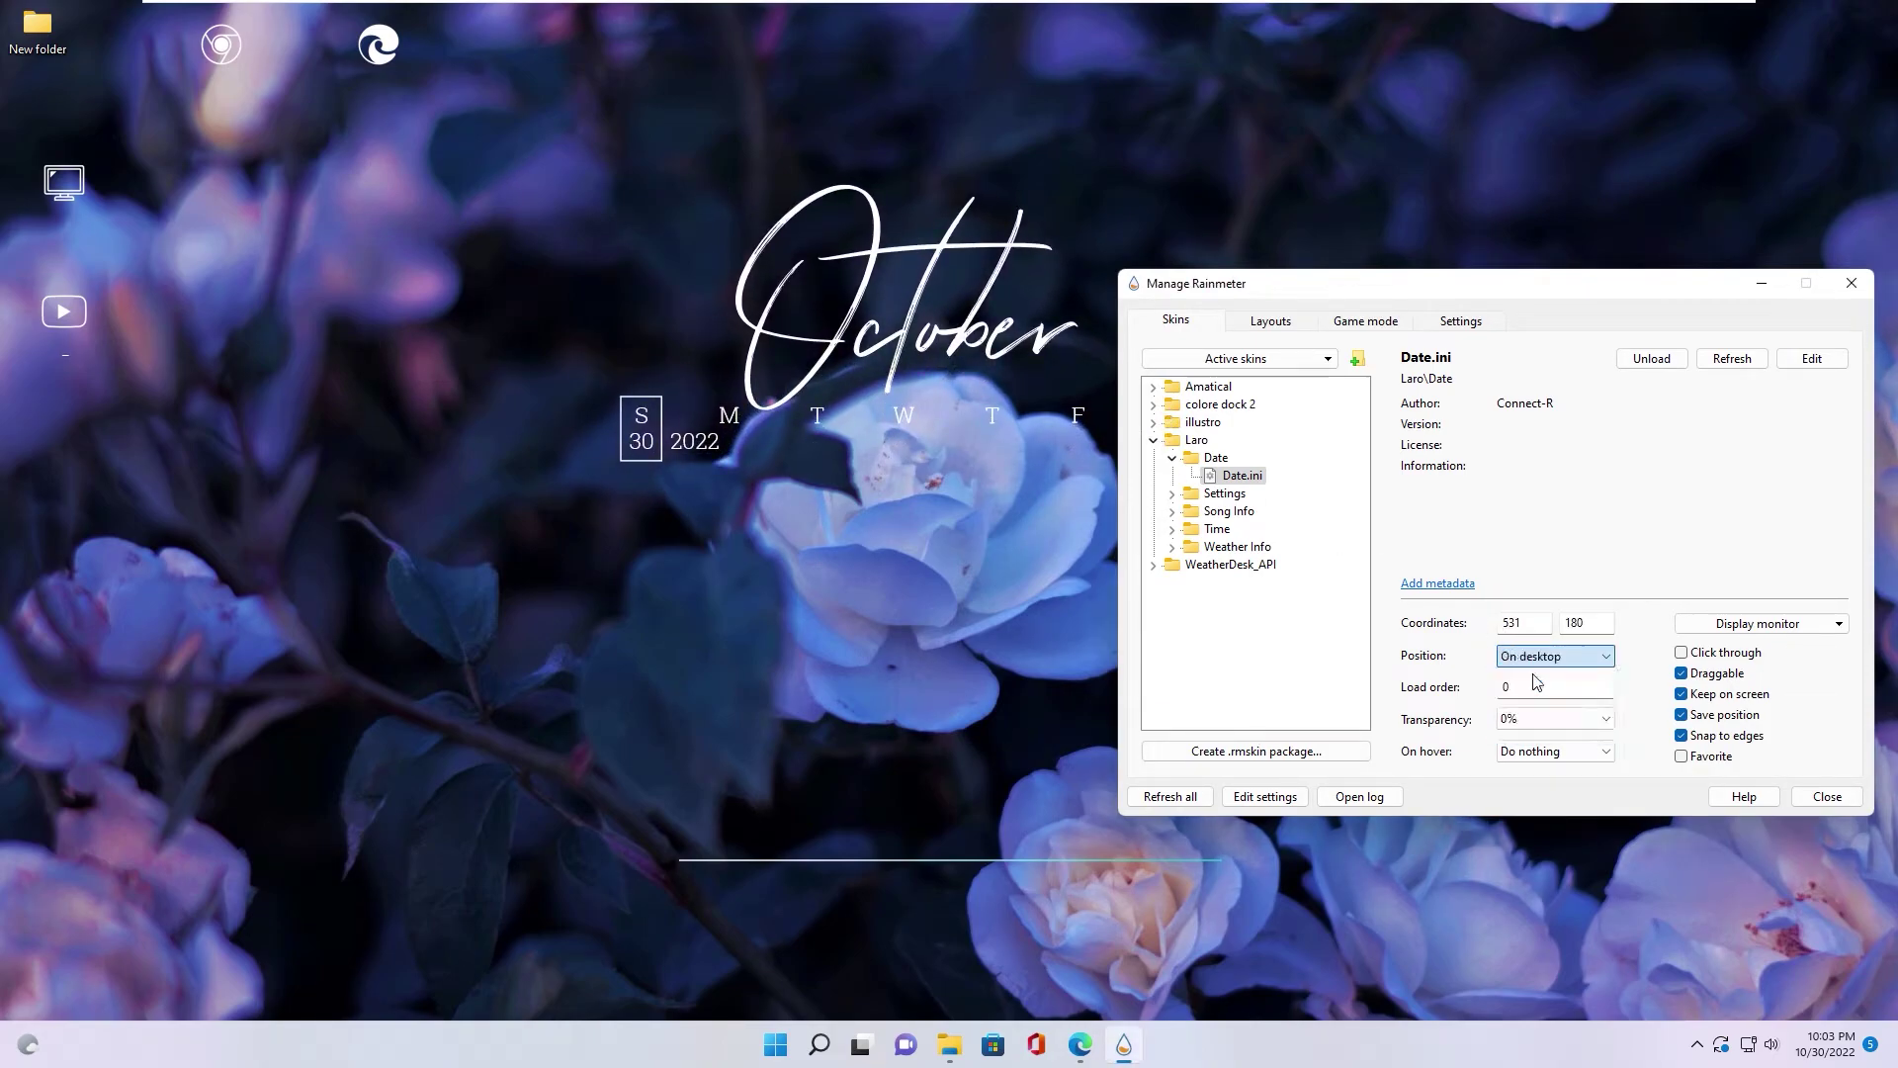
click(1173, 458)
Load Laro's Time.ini 22.04 clock, set it On desktop, and place it under the calendar
click(1173, 511)
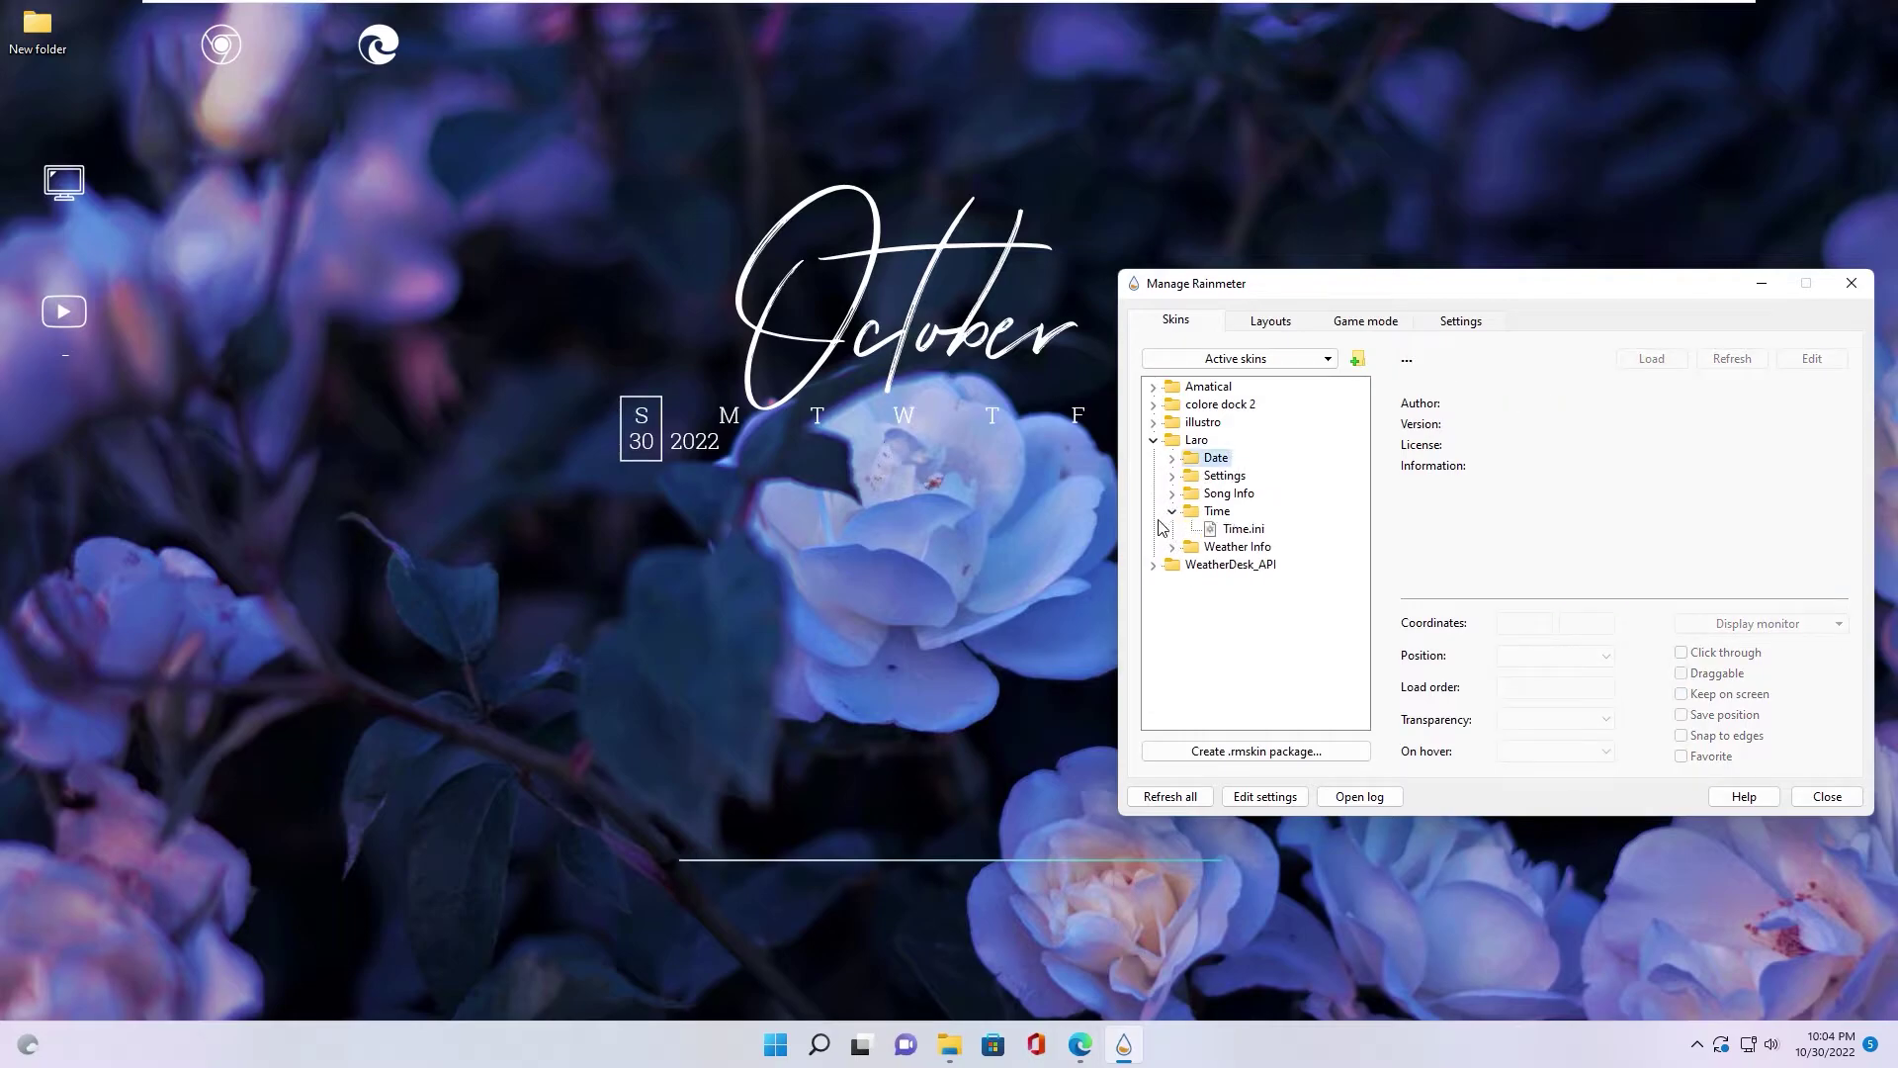
right_click(1227, 535)
click(1256, 541)
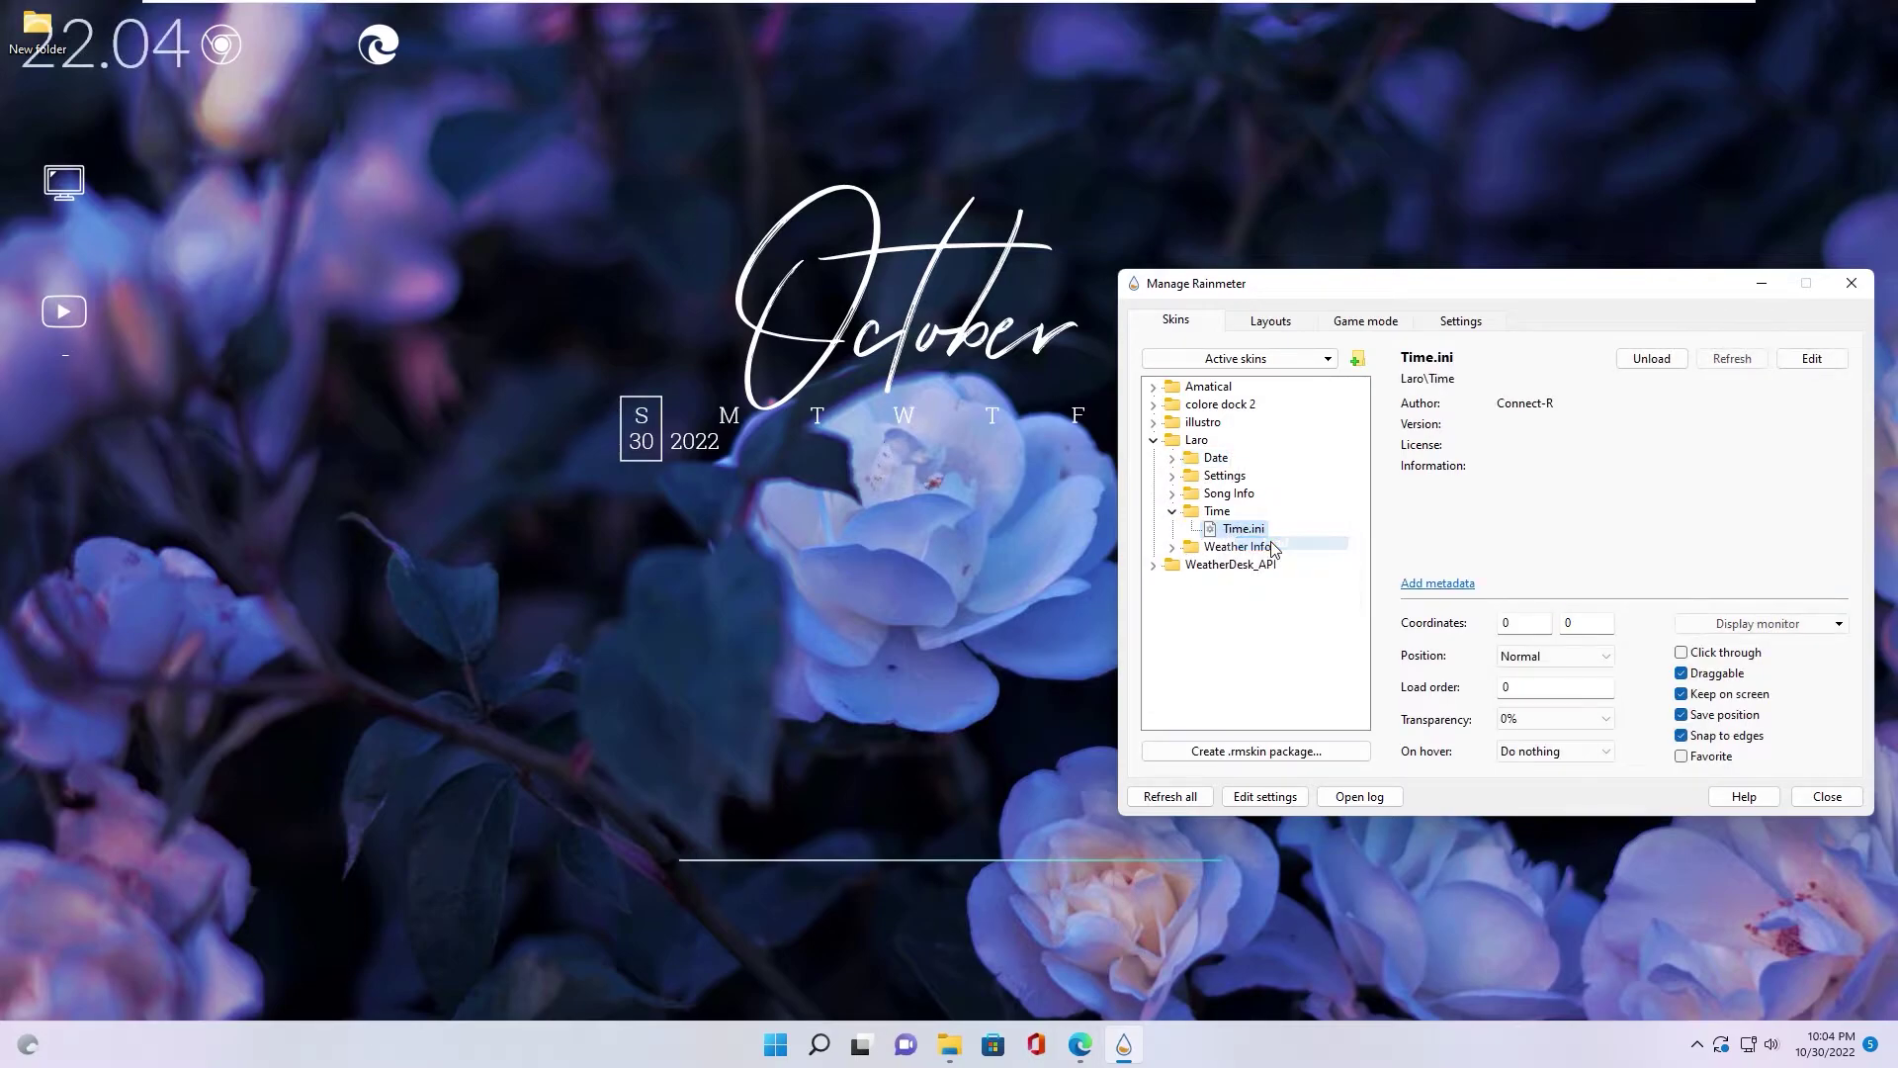
click(1550, 661)
click(1538, 741)
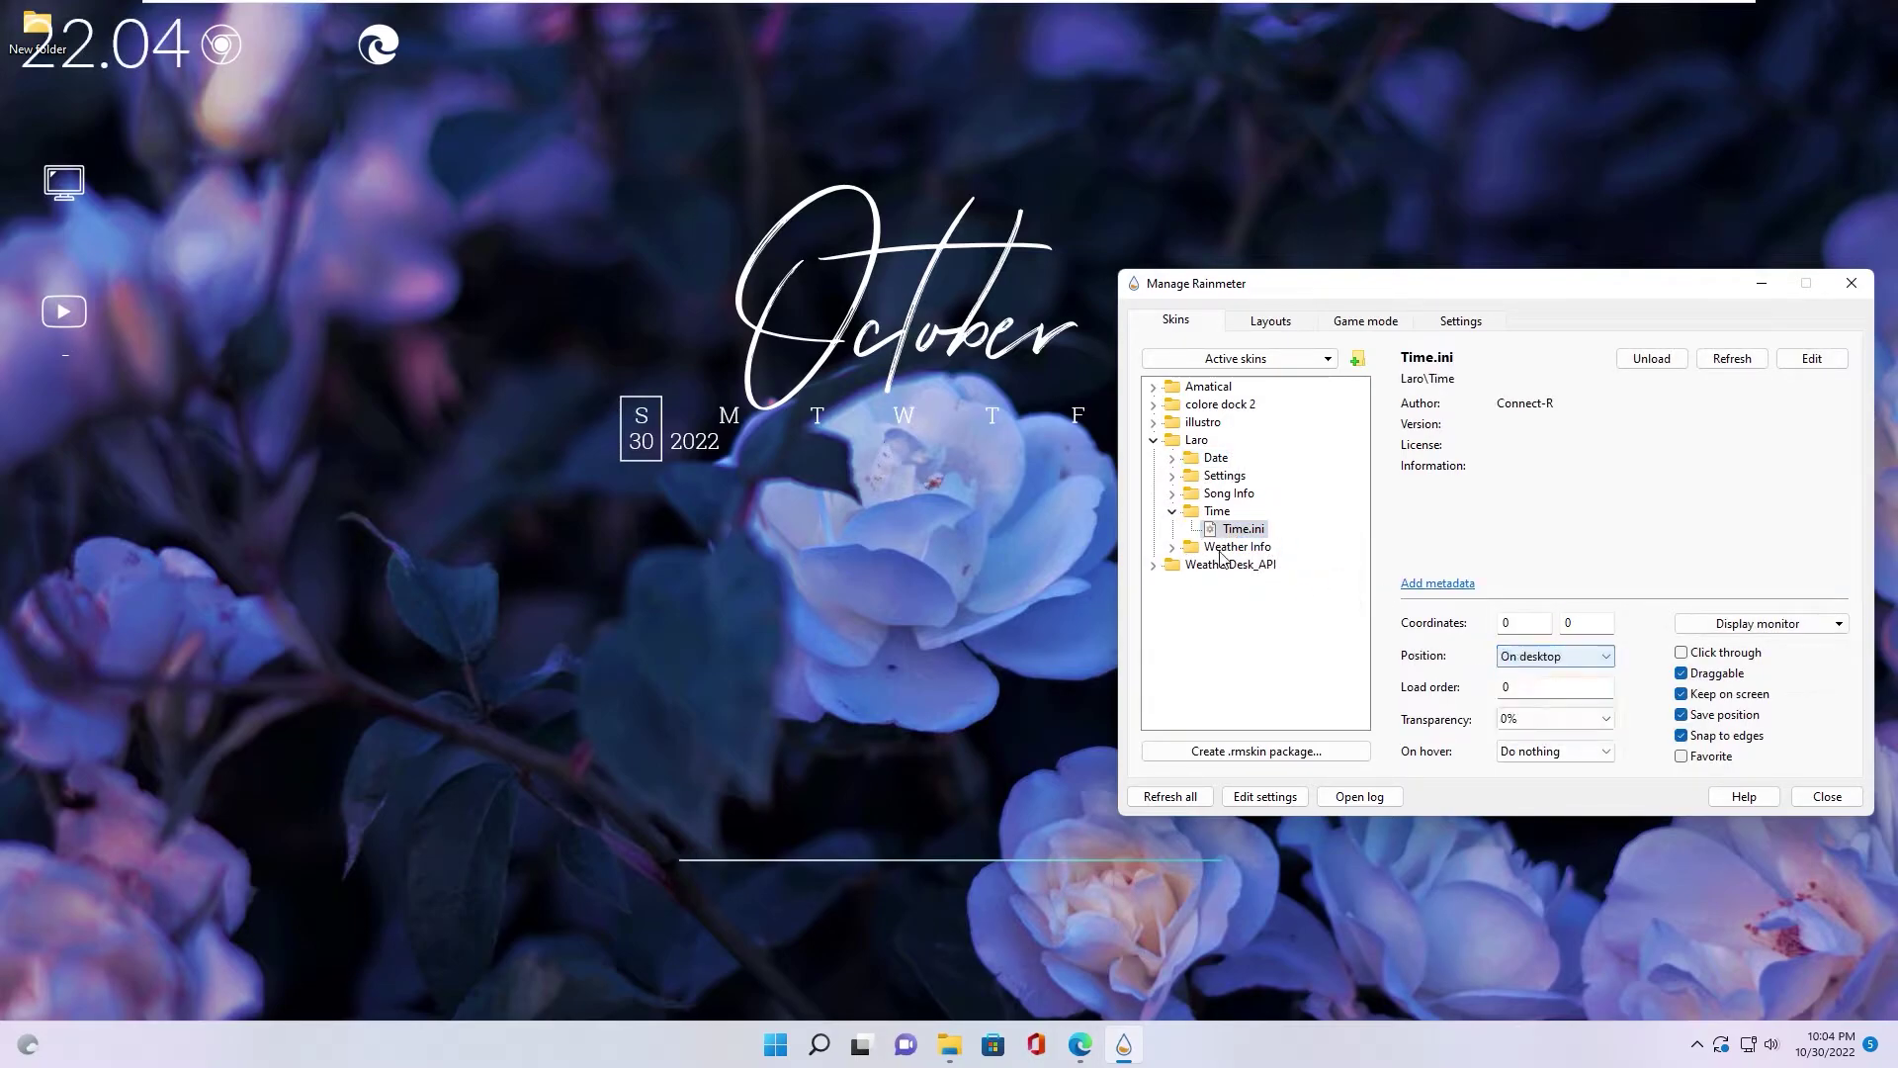
drag(116, 57, 908, 494)
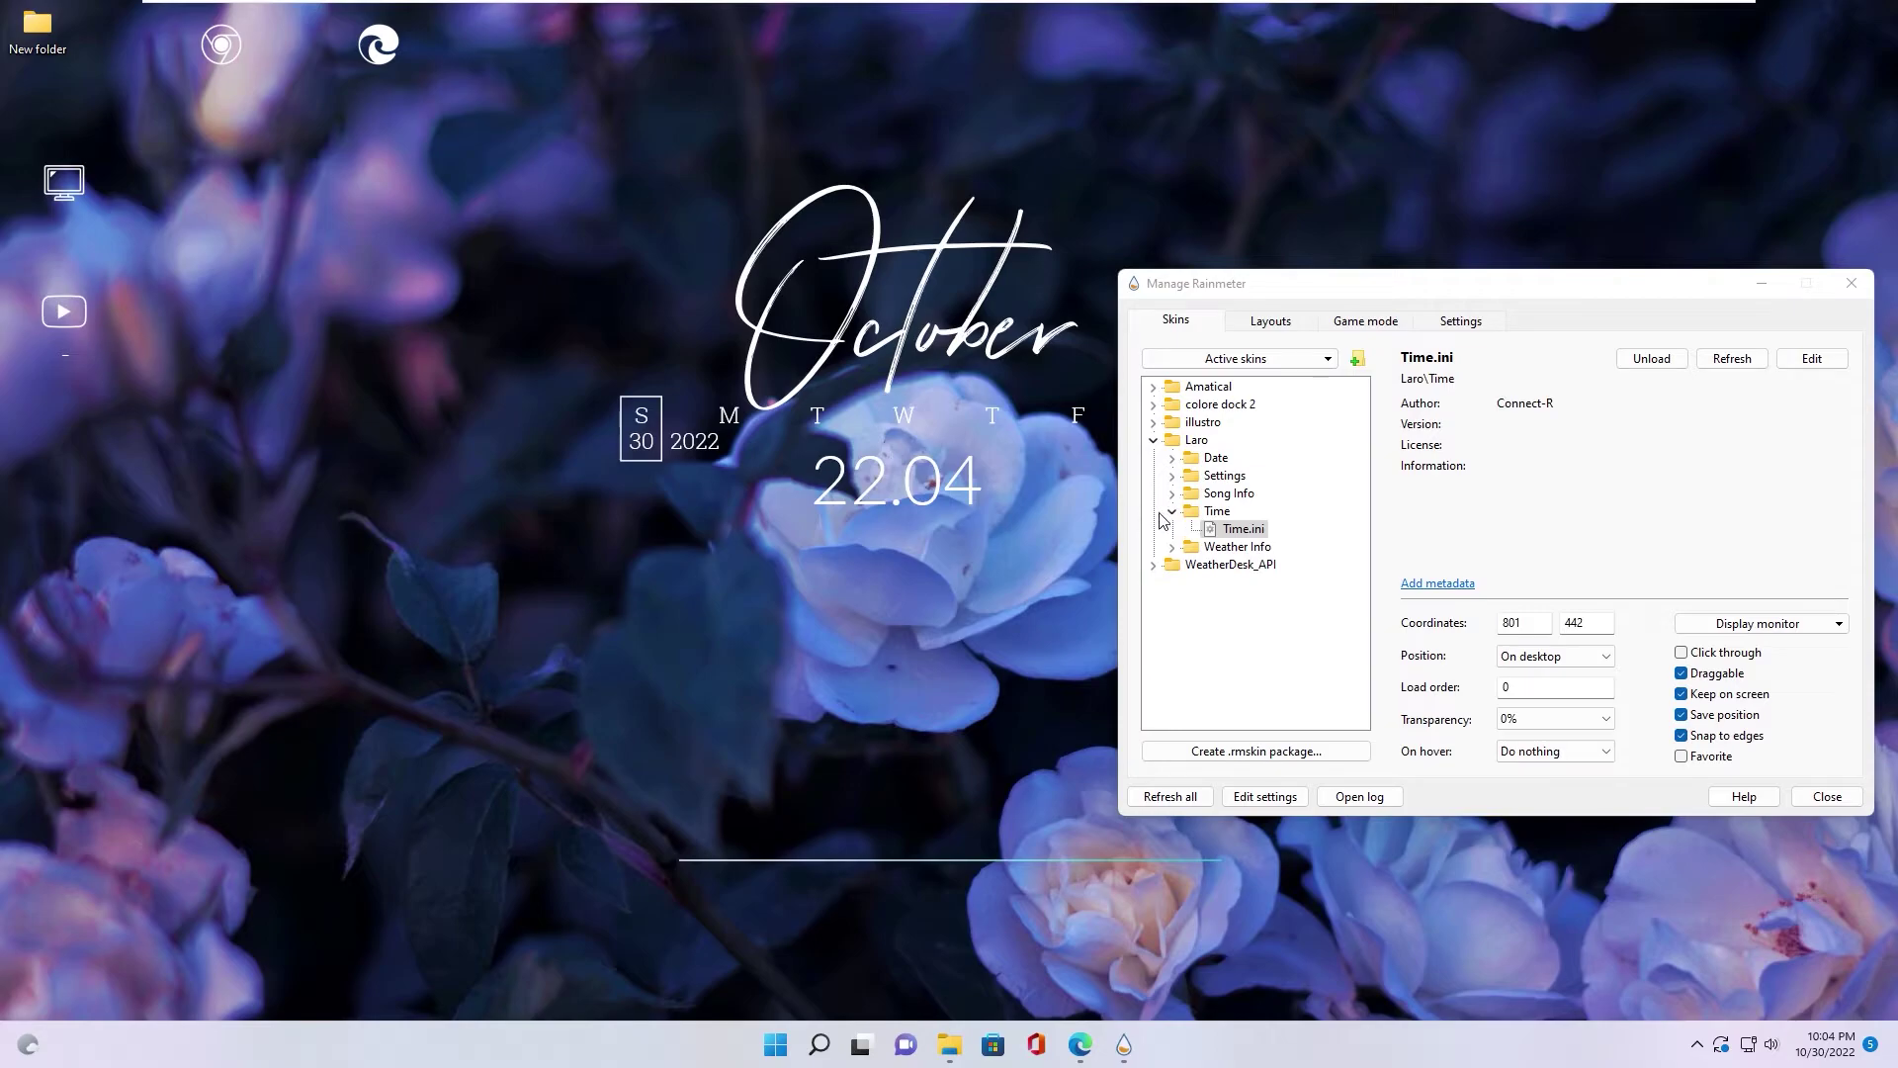
Load WeatherDesk.ini from WeatherDesk_API, set its position to On desktop, and move the manager aside
click(1154, 444)
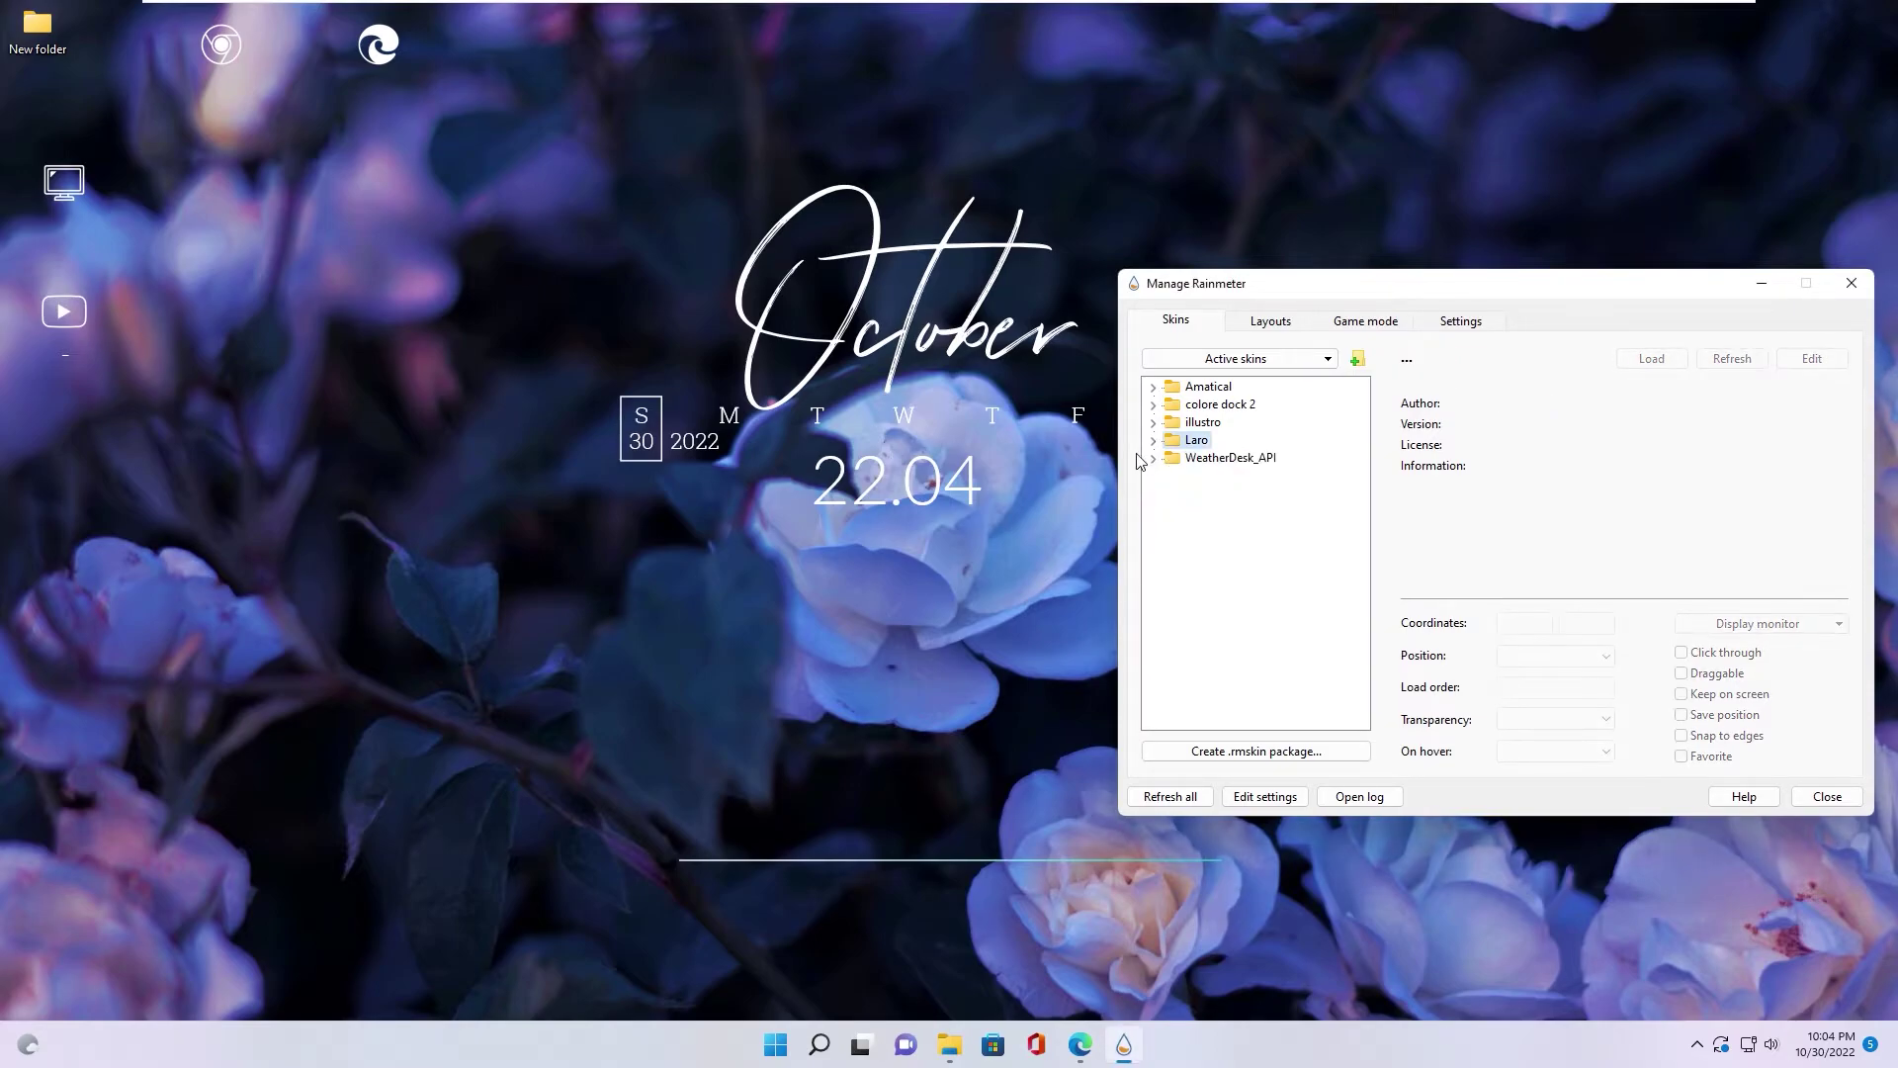
click(1153, 459)
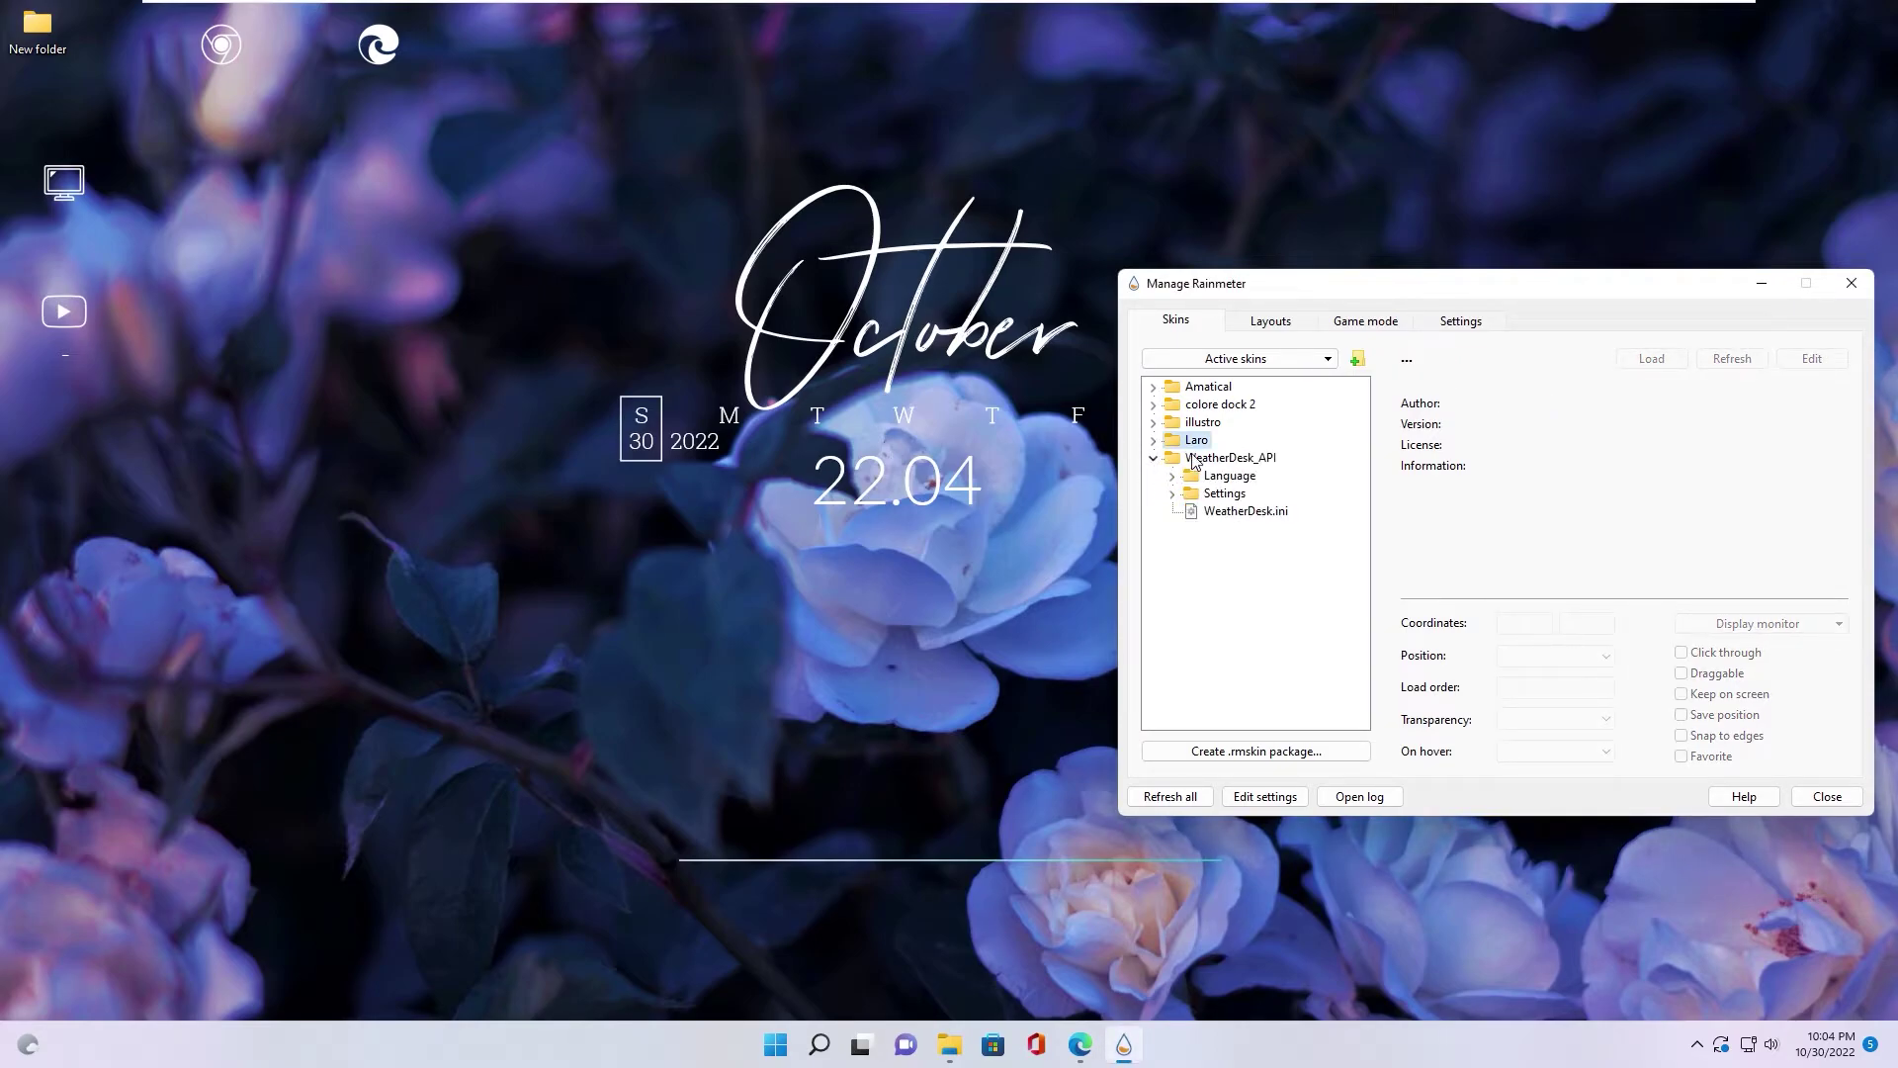
right_click(1231, 512)
click(1270, 520)
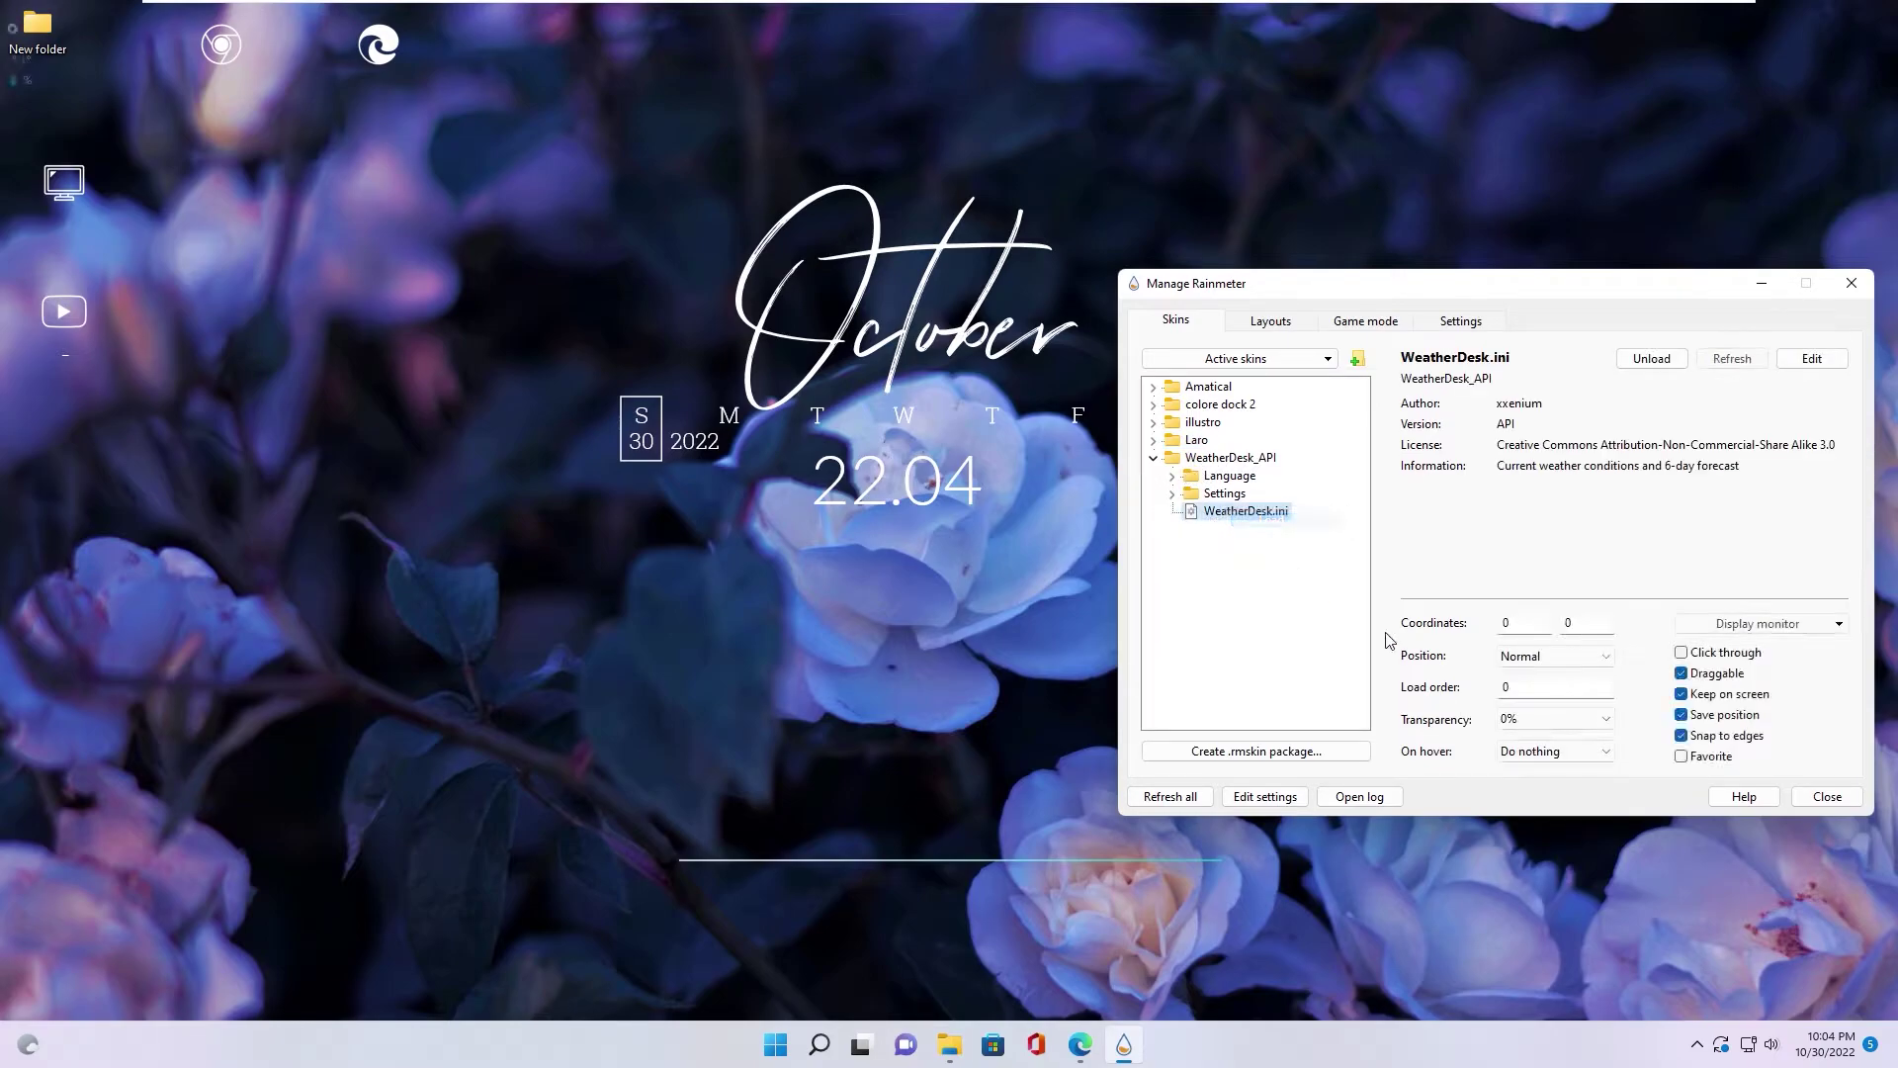
click(1542, 660)
click(1530, 681)
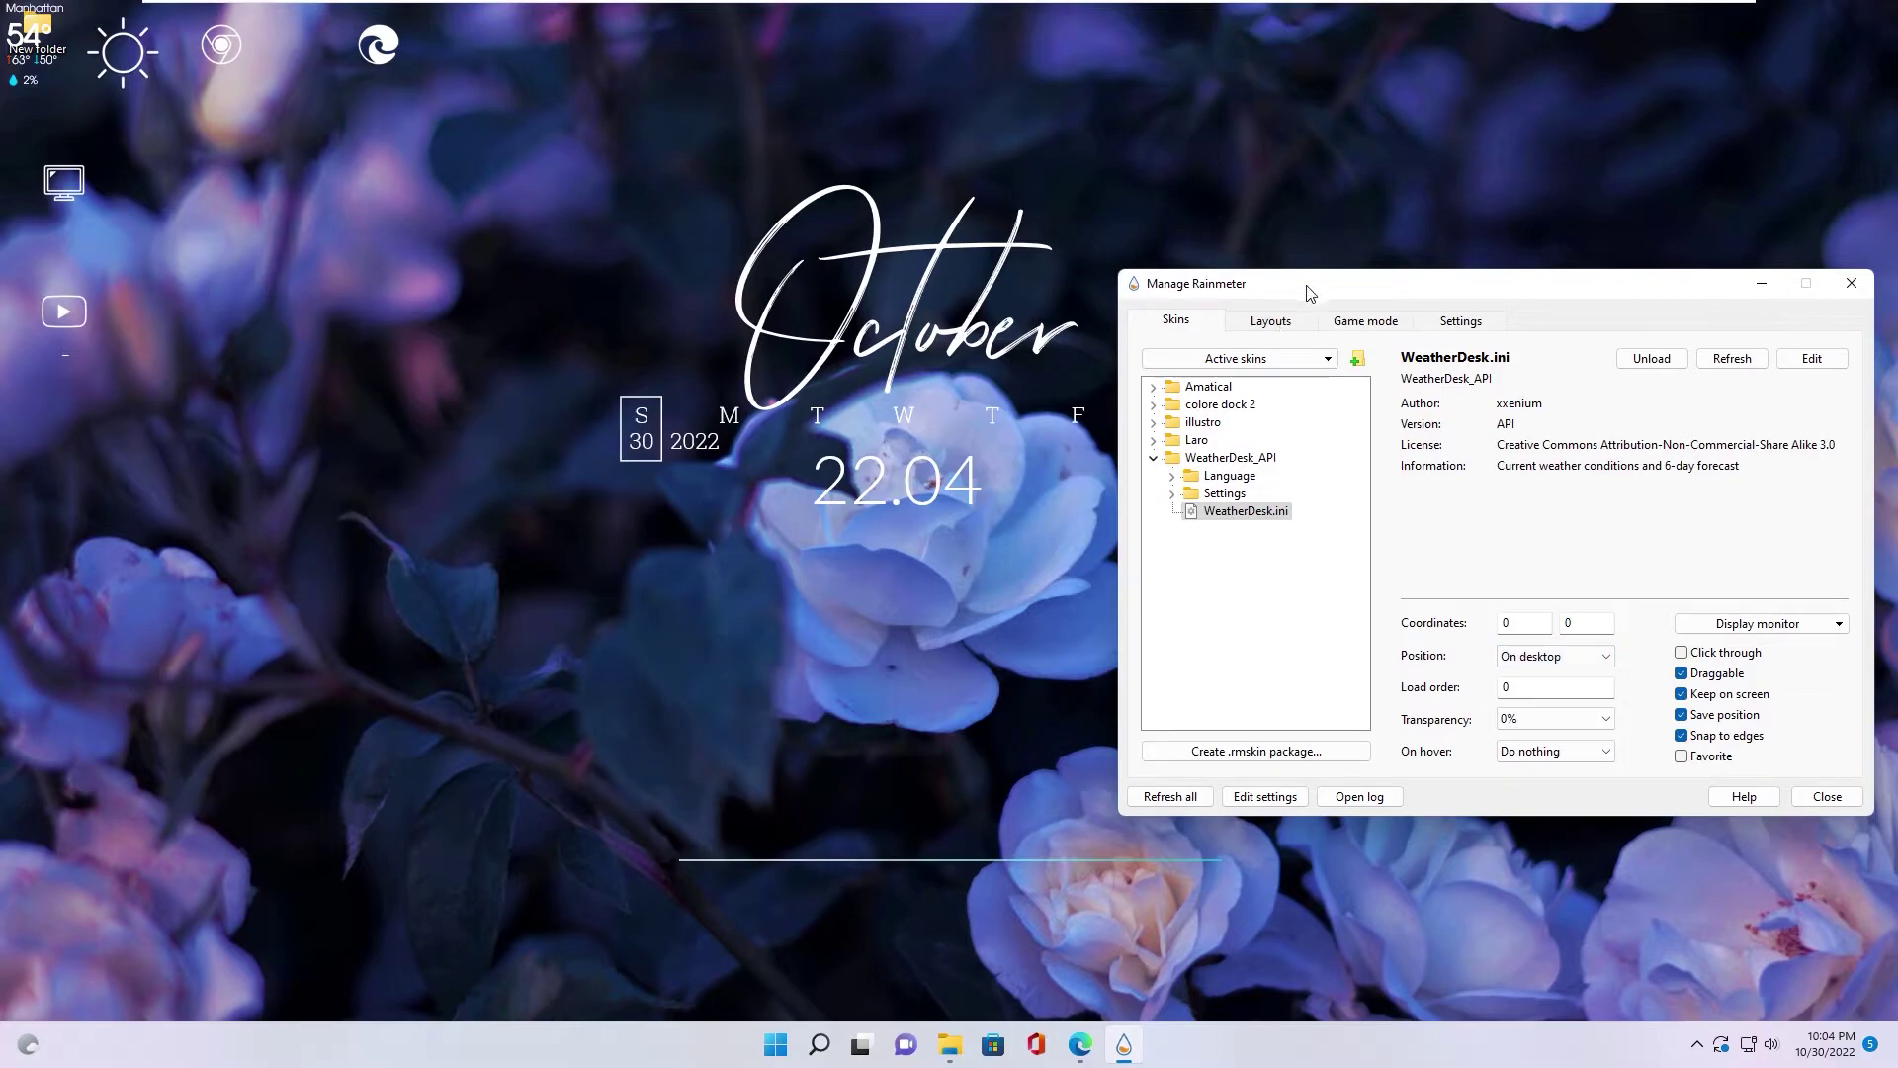
drag(1306, 285, 516, 487)
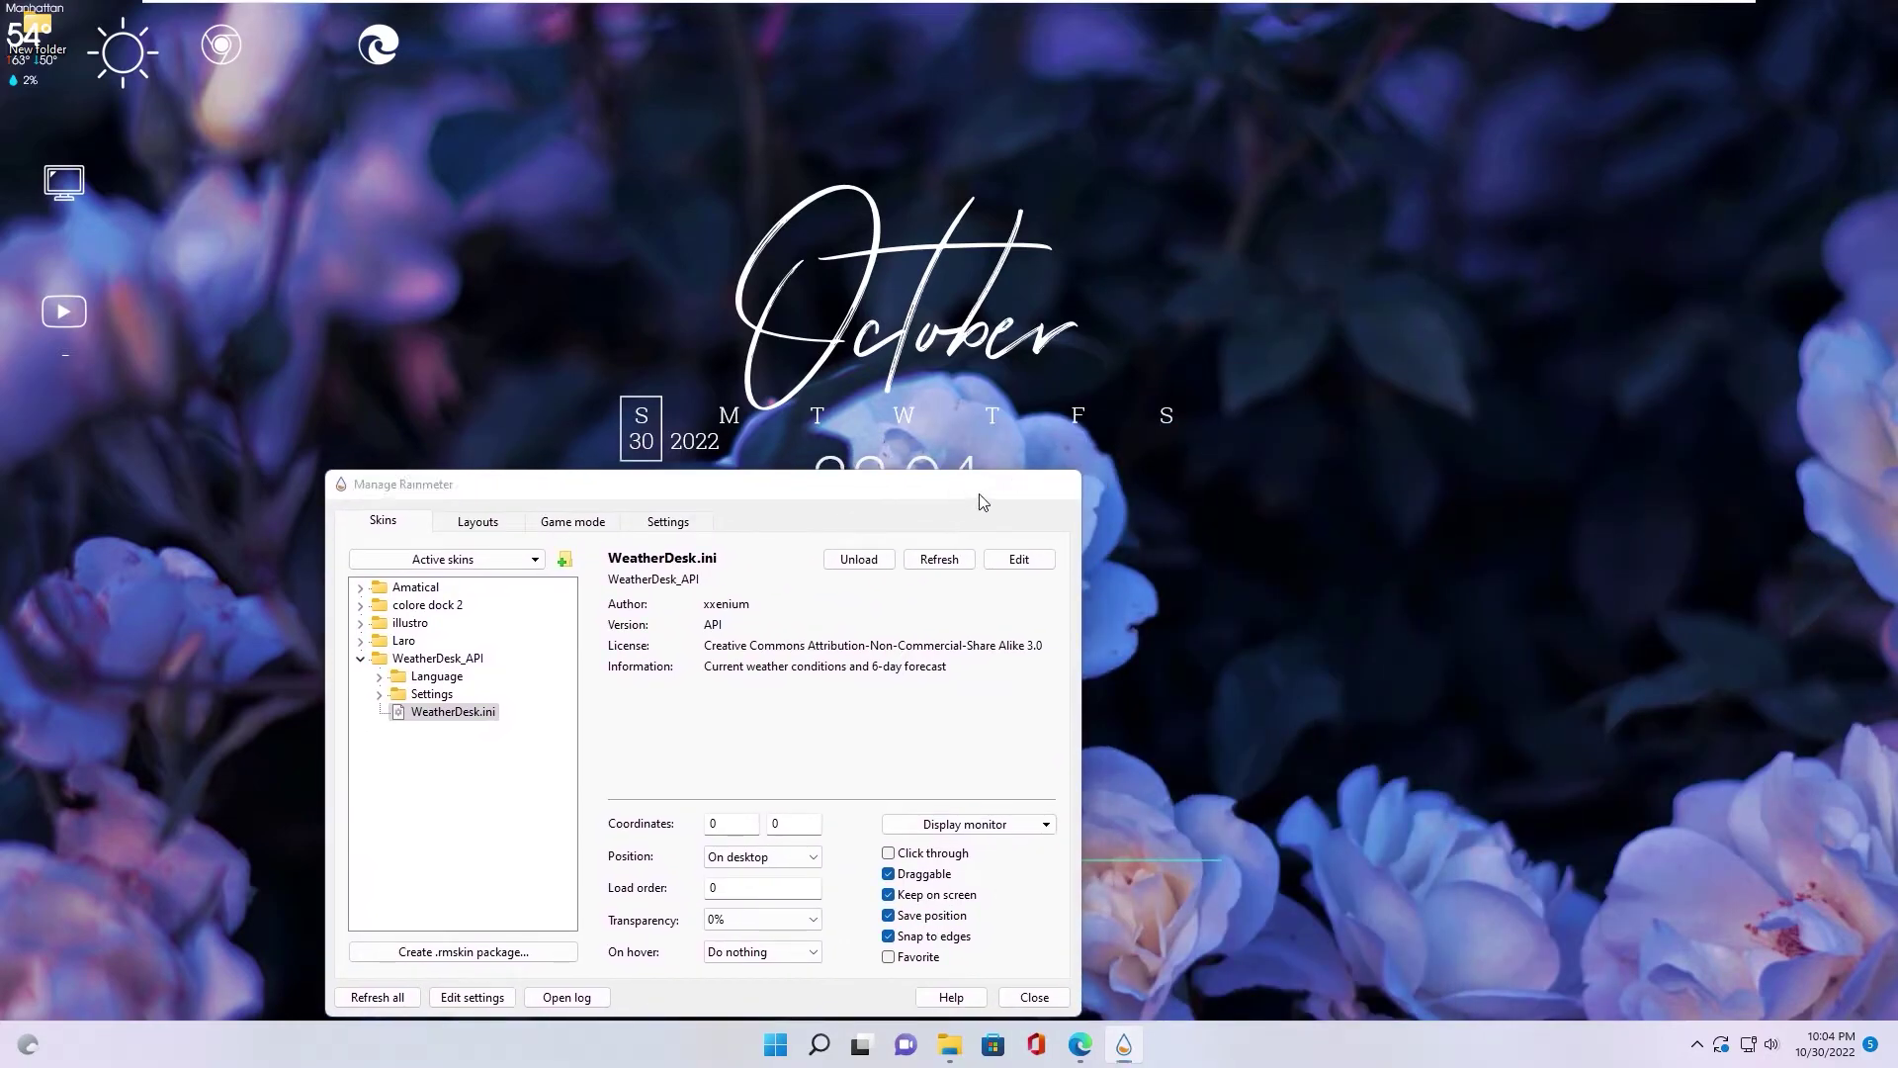
Move the weather widget toward the centre, nudge the October calendar, and reopen the skin manager higher up
click(969, 488)
drag(26, 49, 1140, 332)
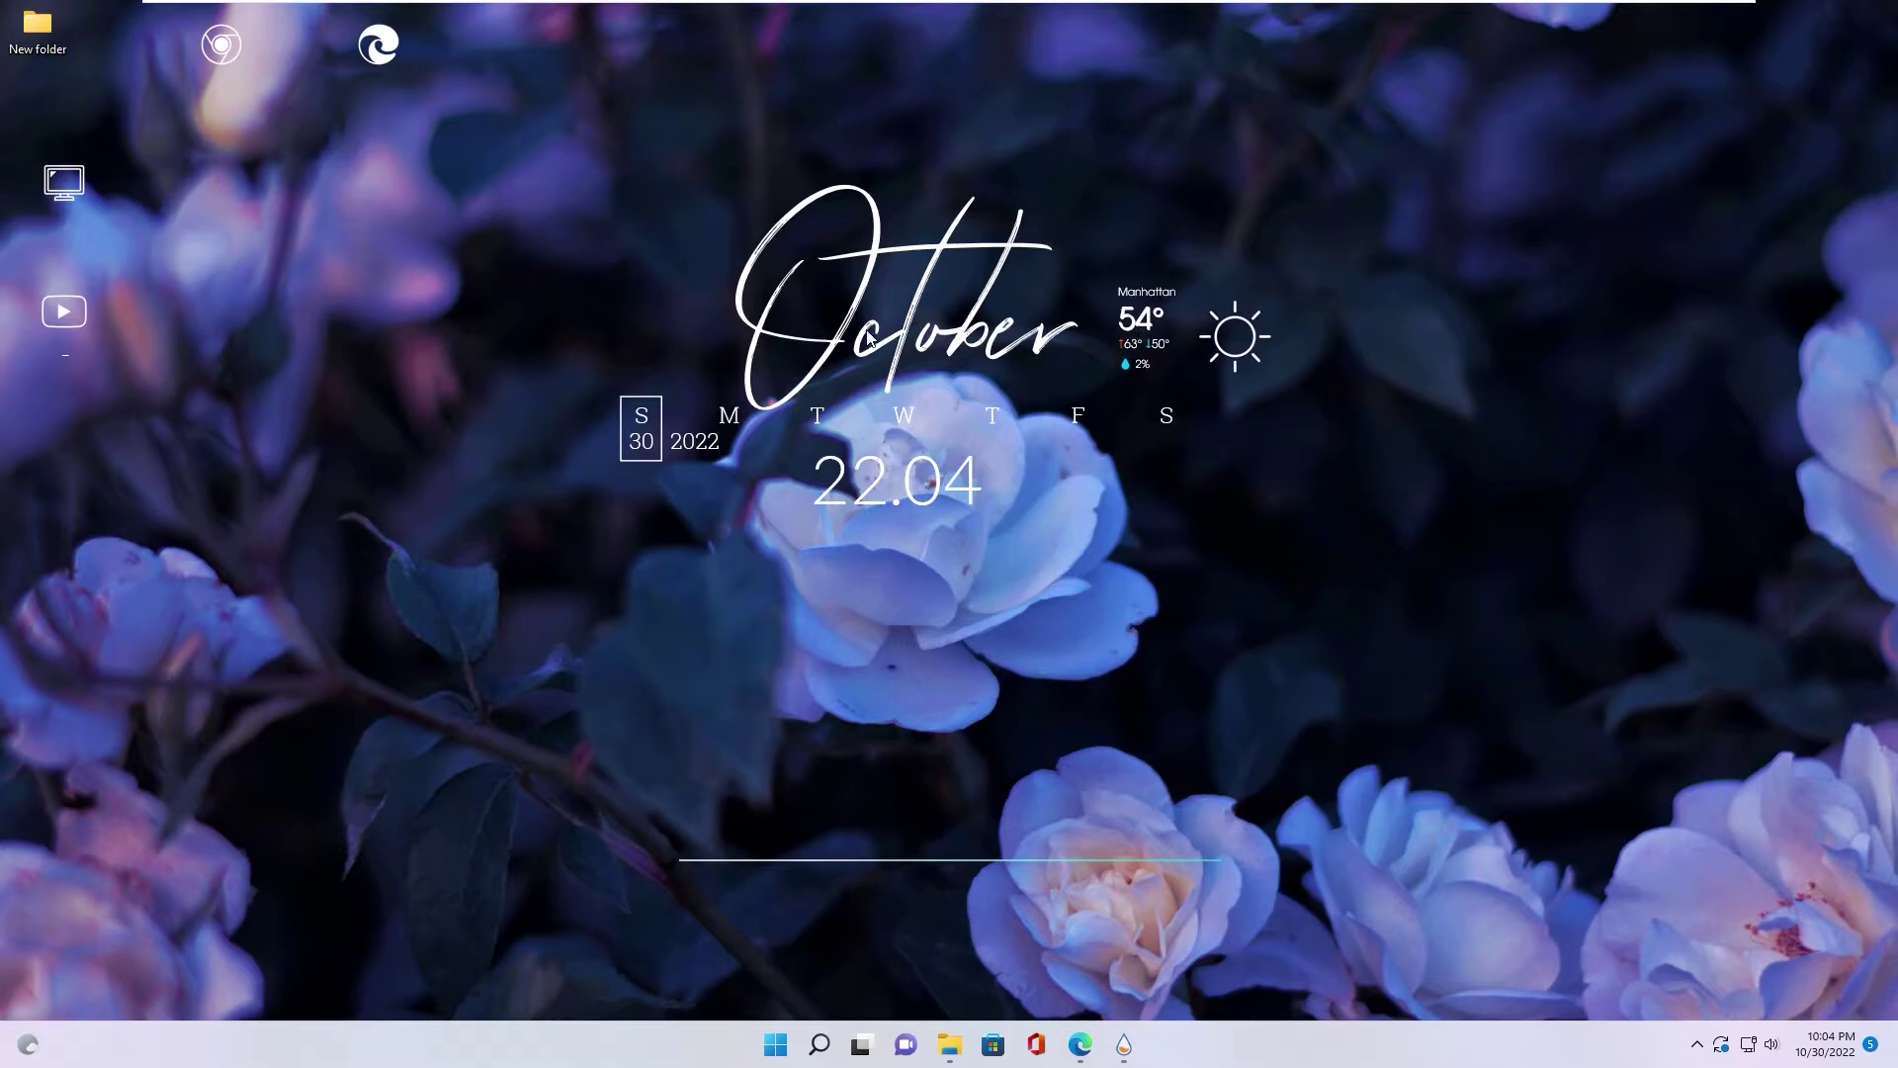
drag(870, 339, 862, 340)
drag(874, 468, 879, 464)
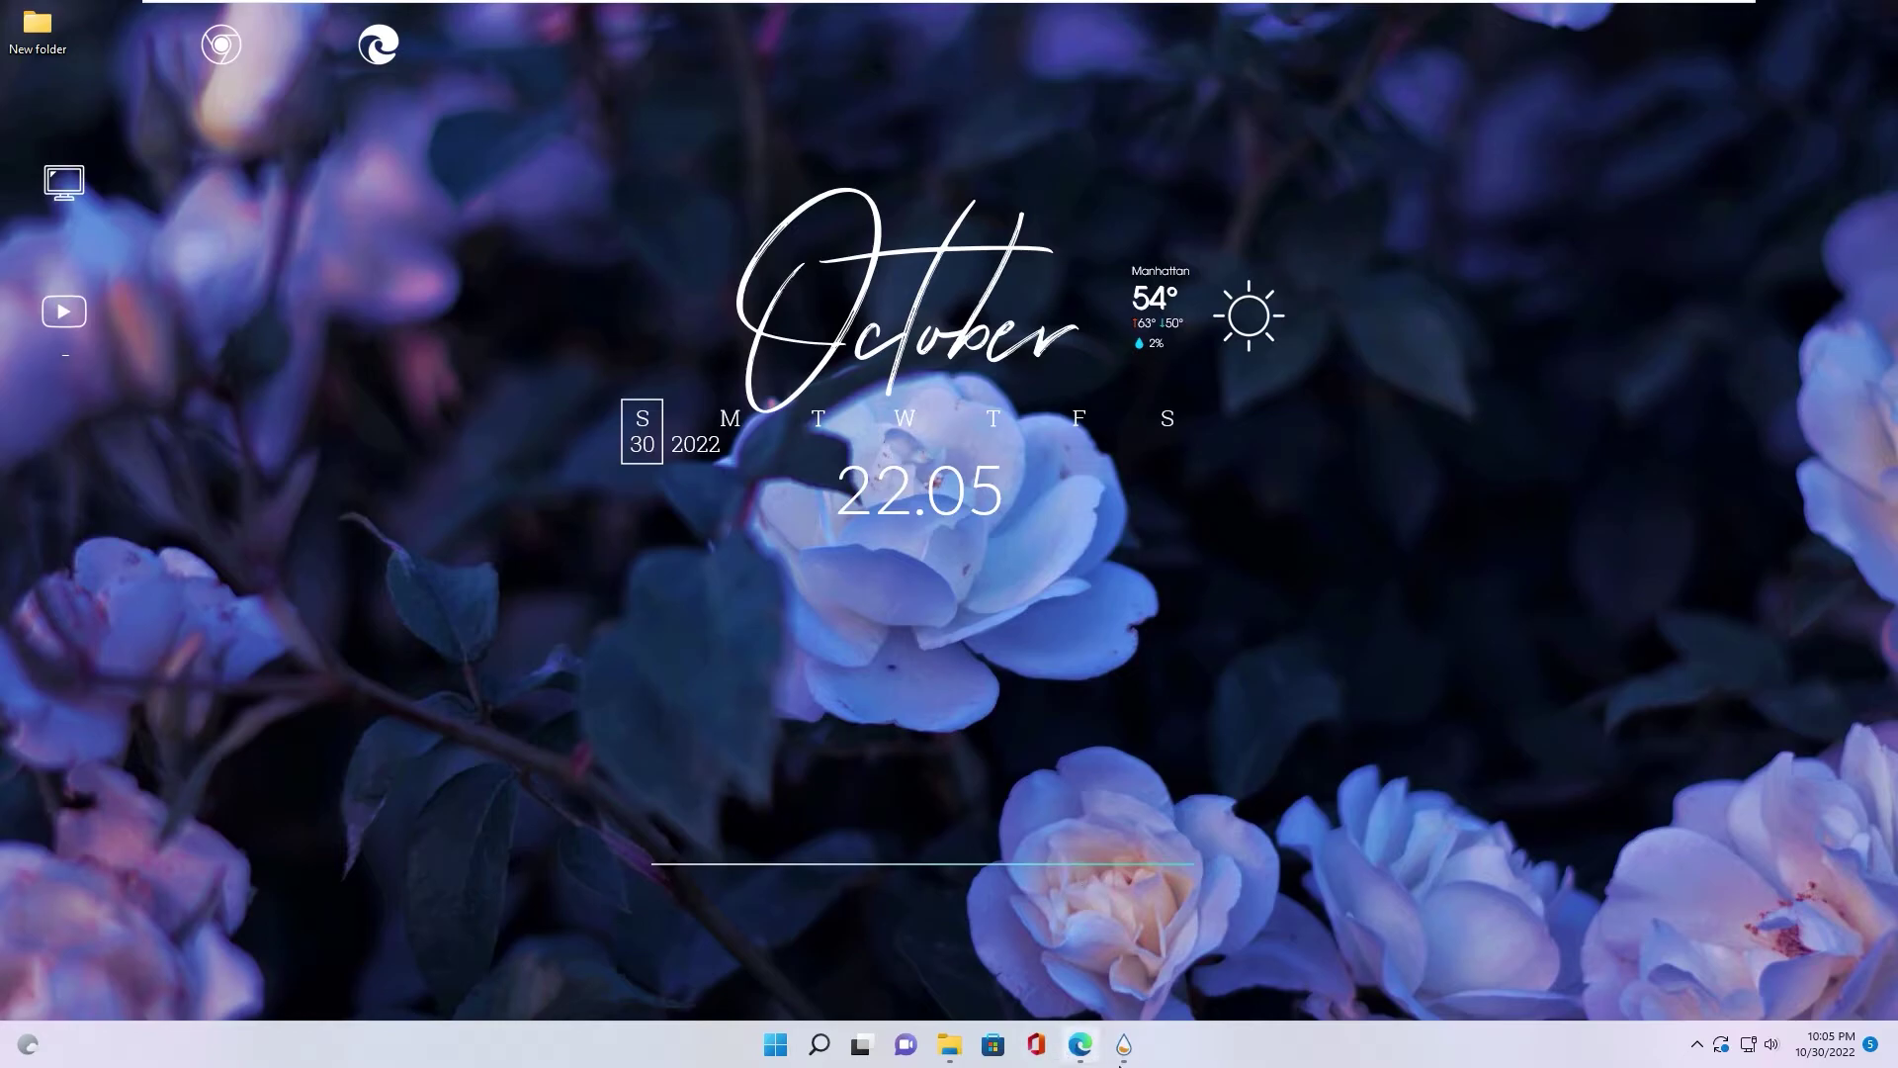
click(1120, 1058)
drag(712, 492, 701, 430)
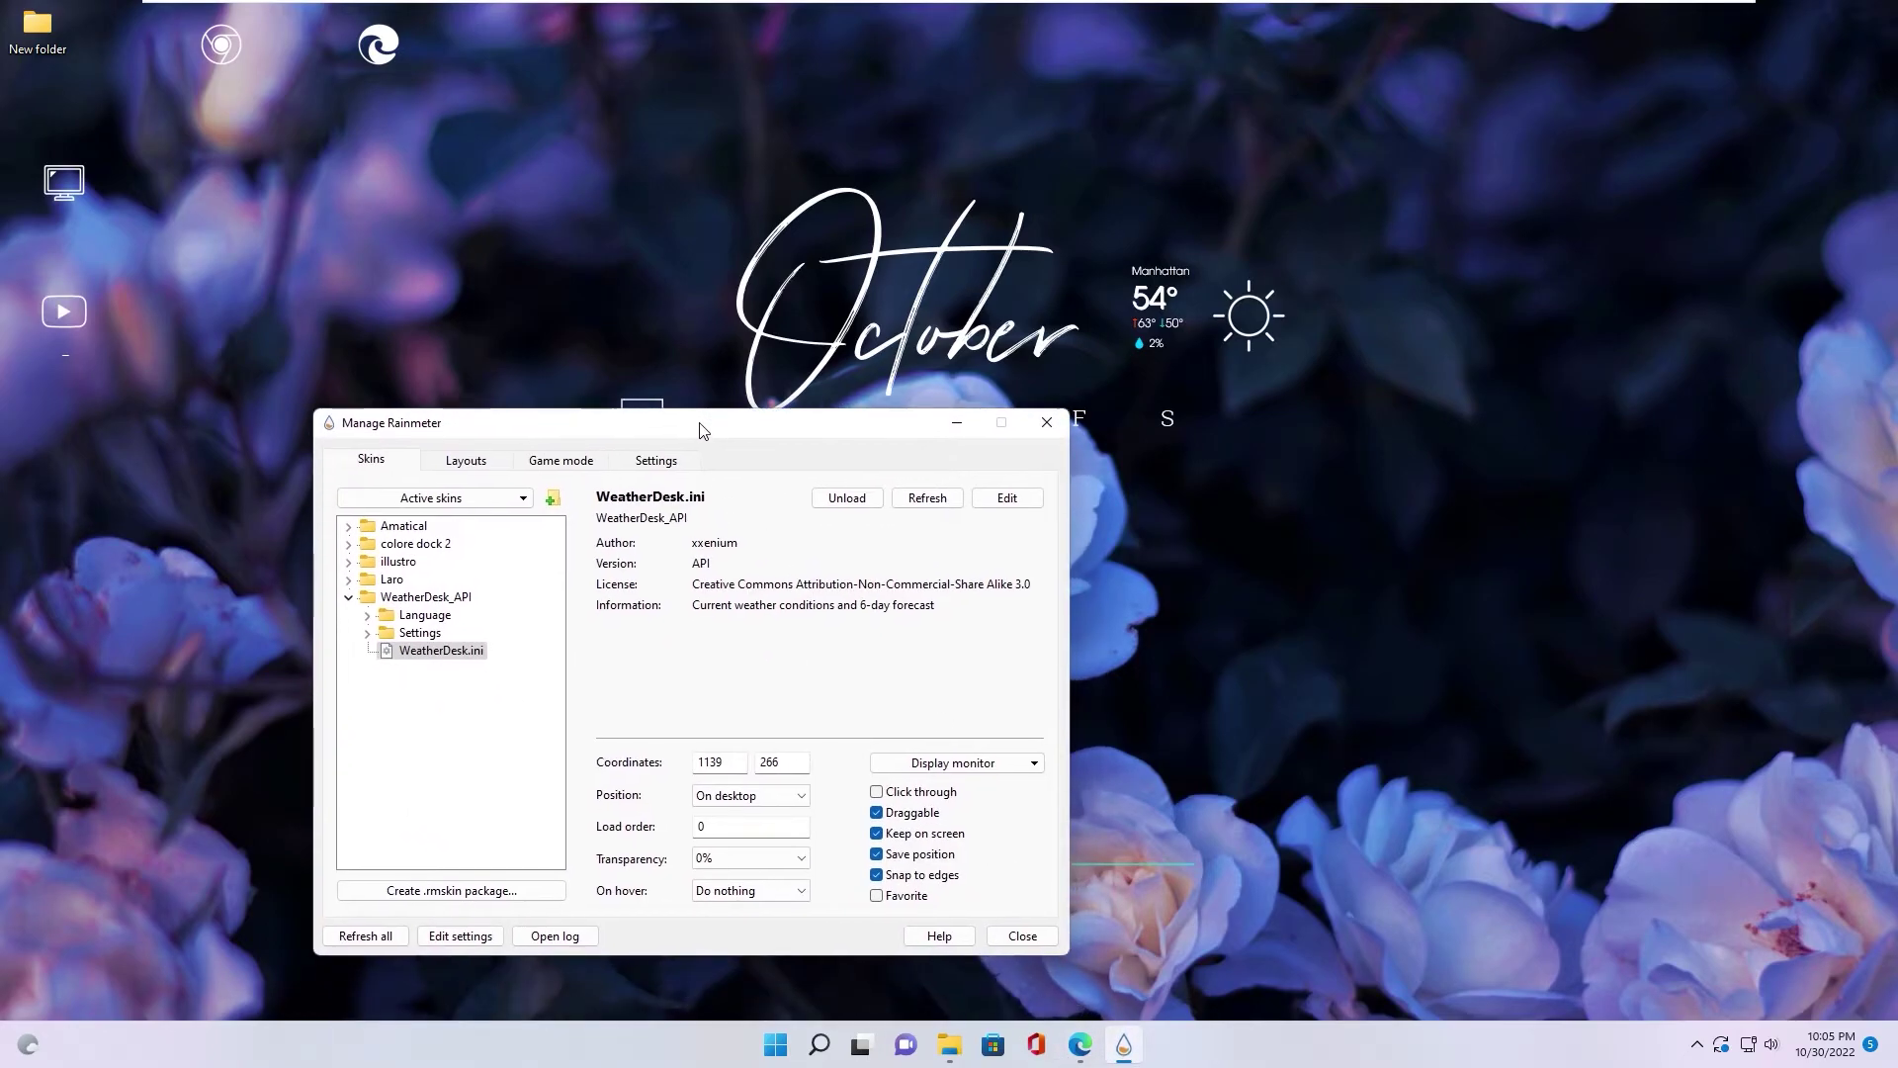
Load the WeatherDesk_API Settings.ini skin, minimize the manager, and drag the settings panel toward centre
click(368, 632)
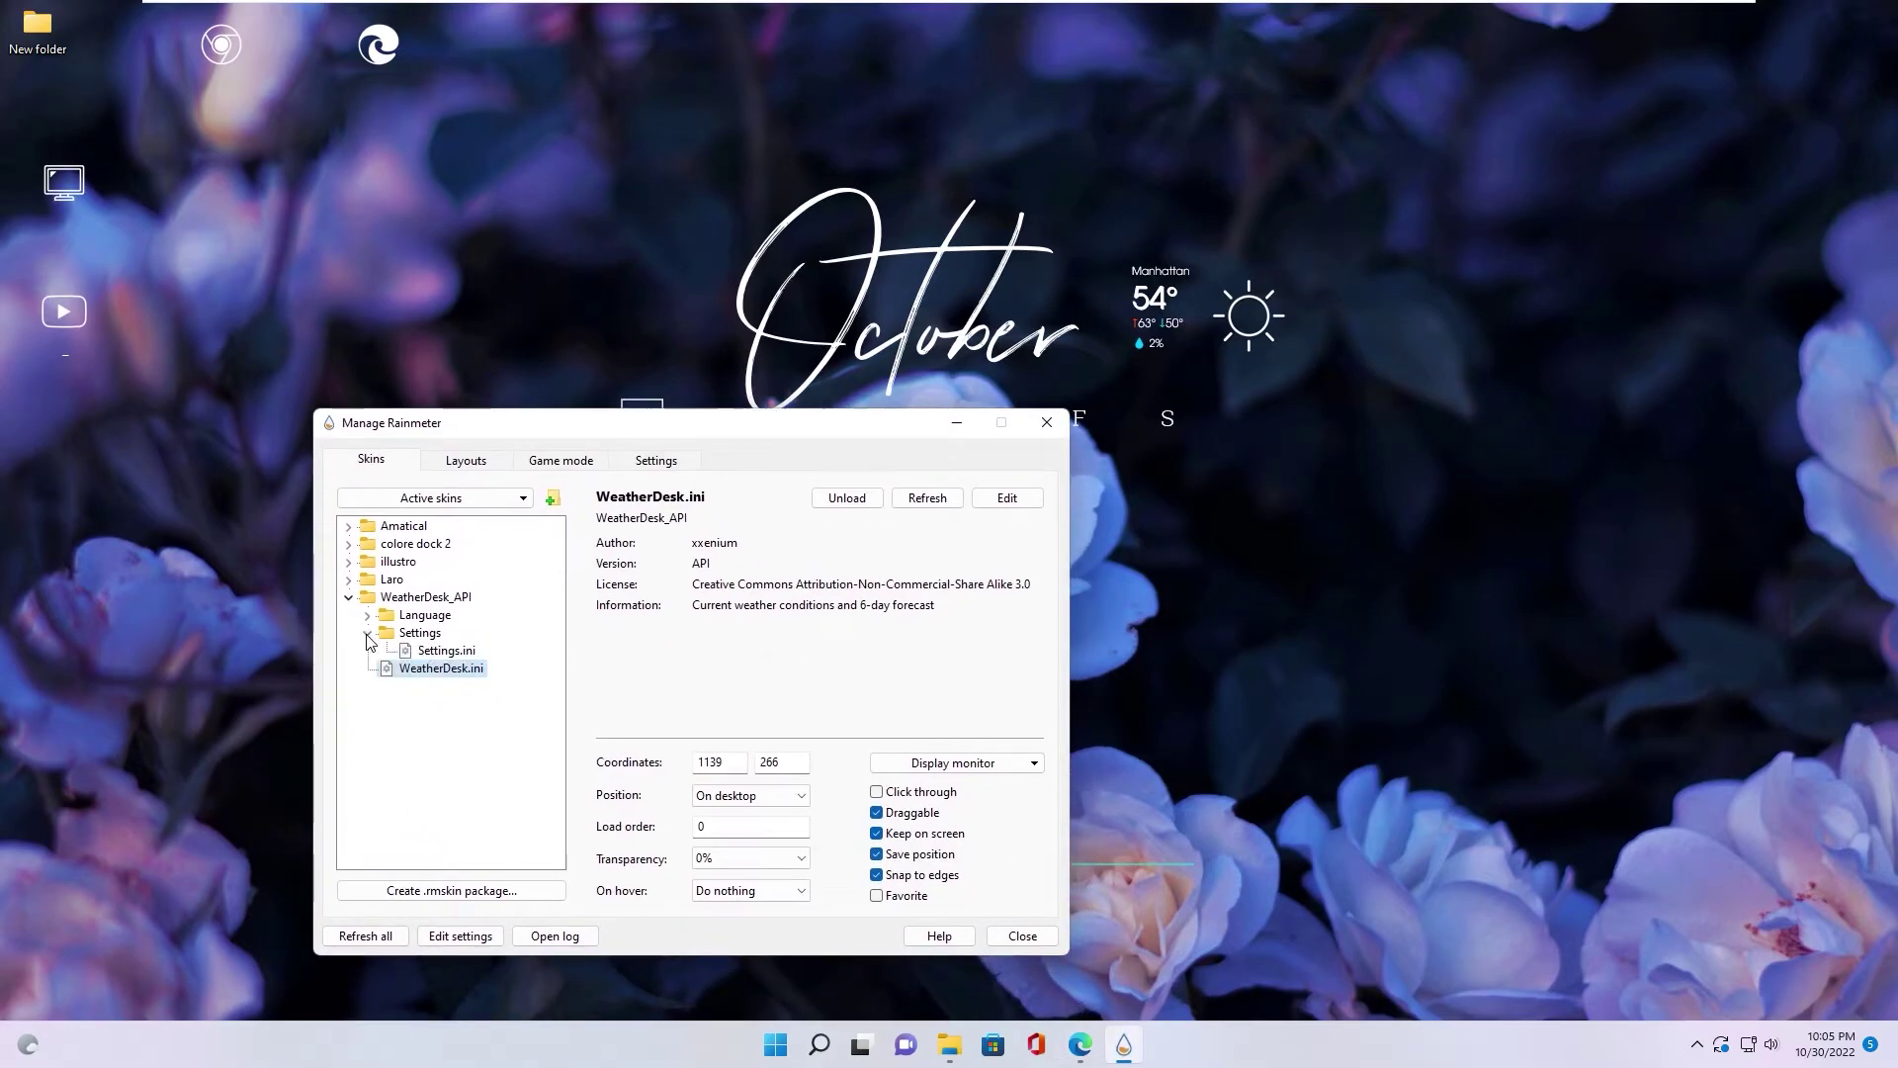
right_click(421, 656)
click(463, 663)
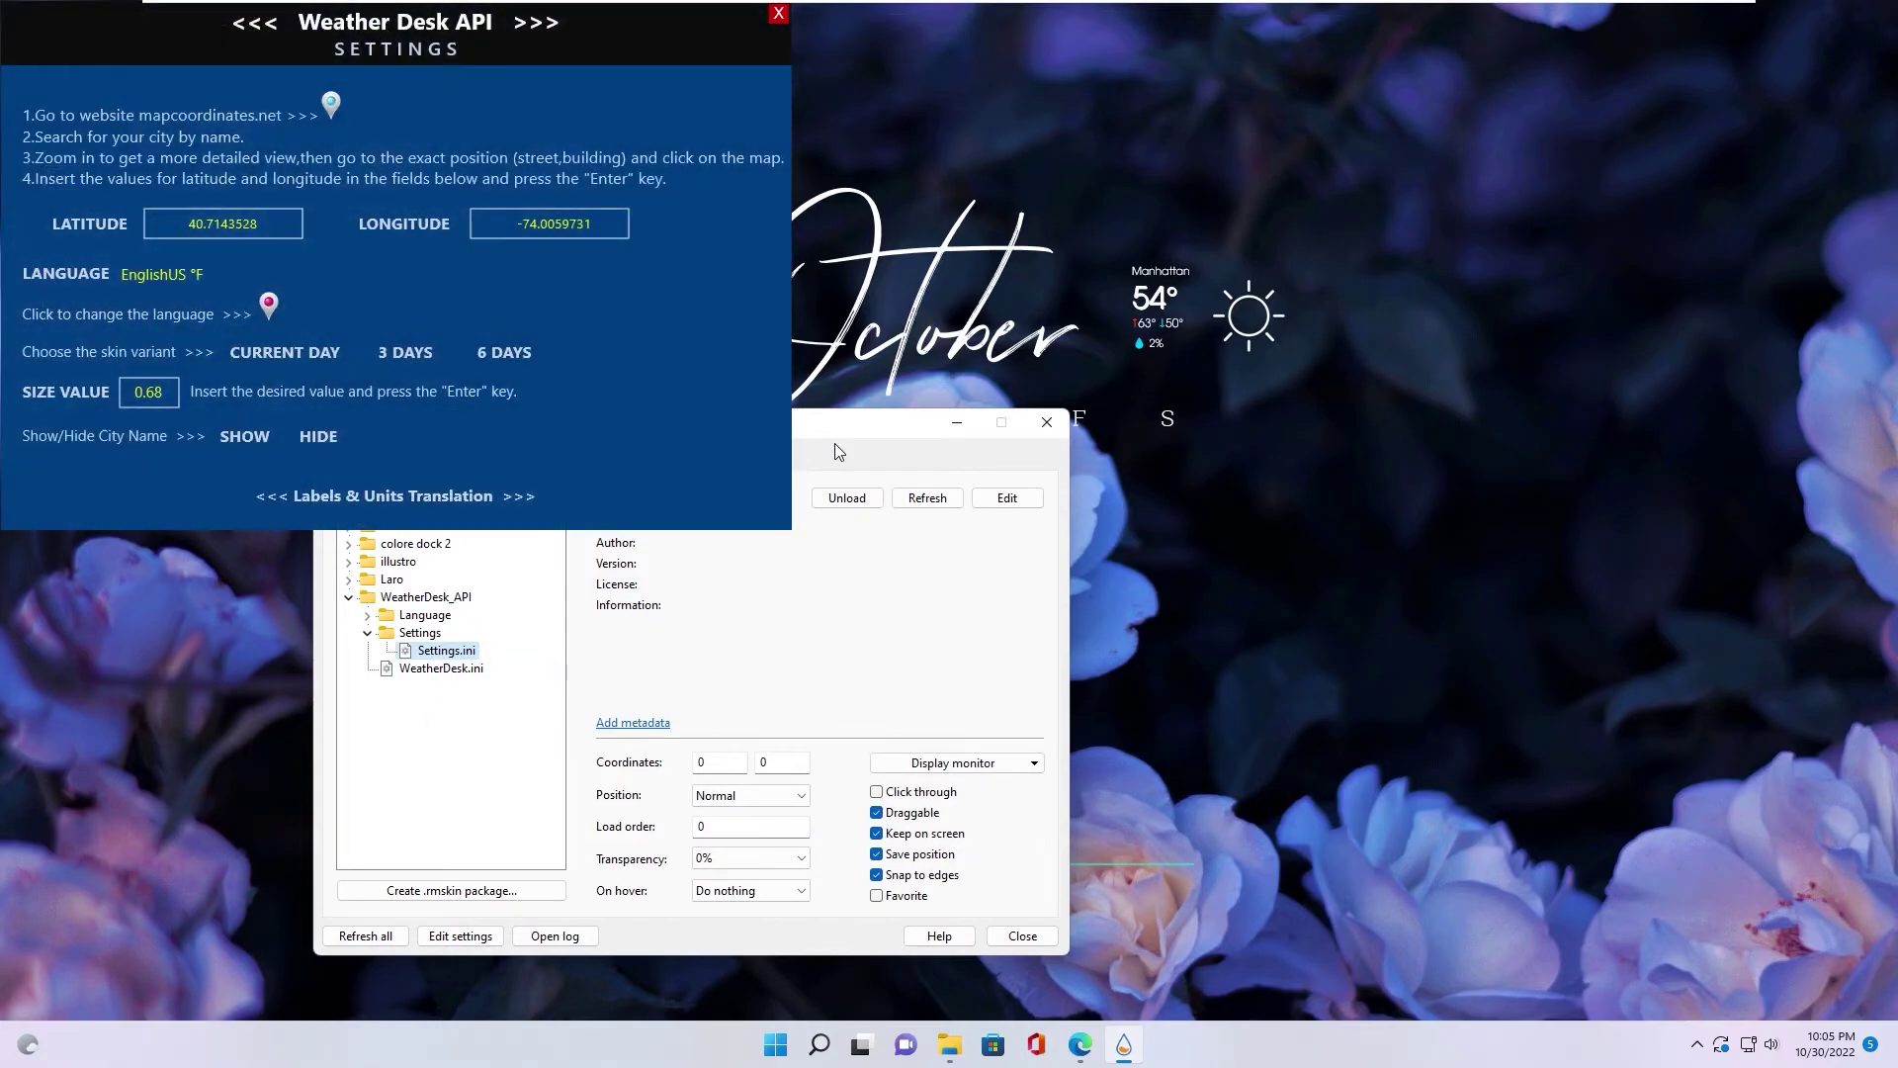
click(957, 424)
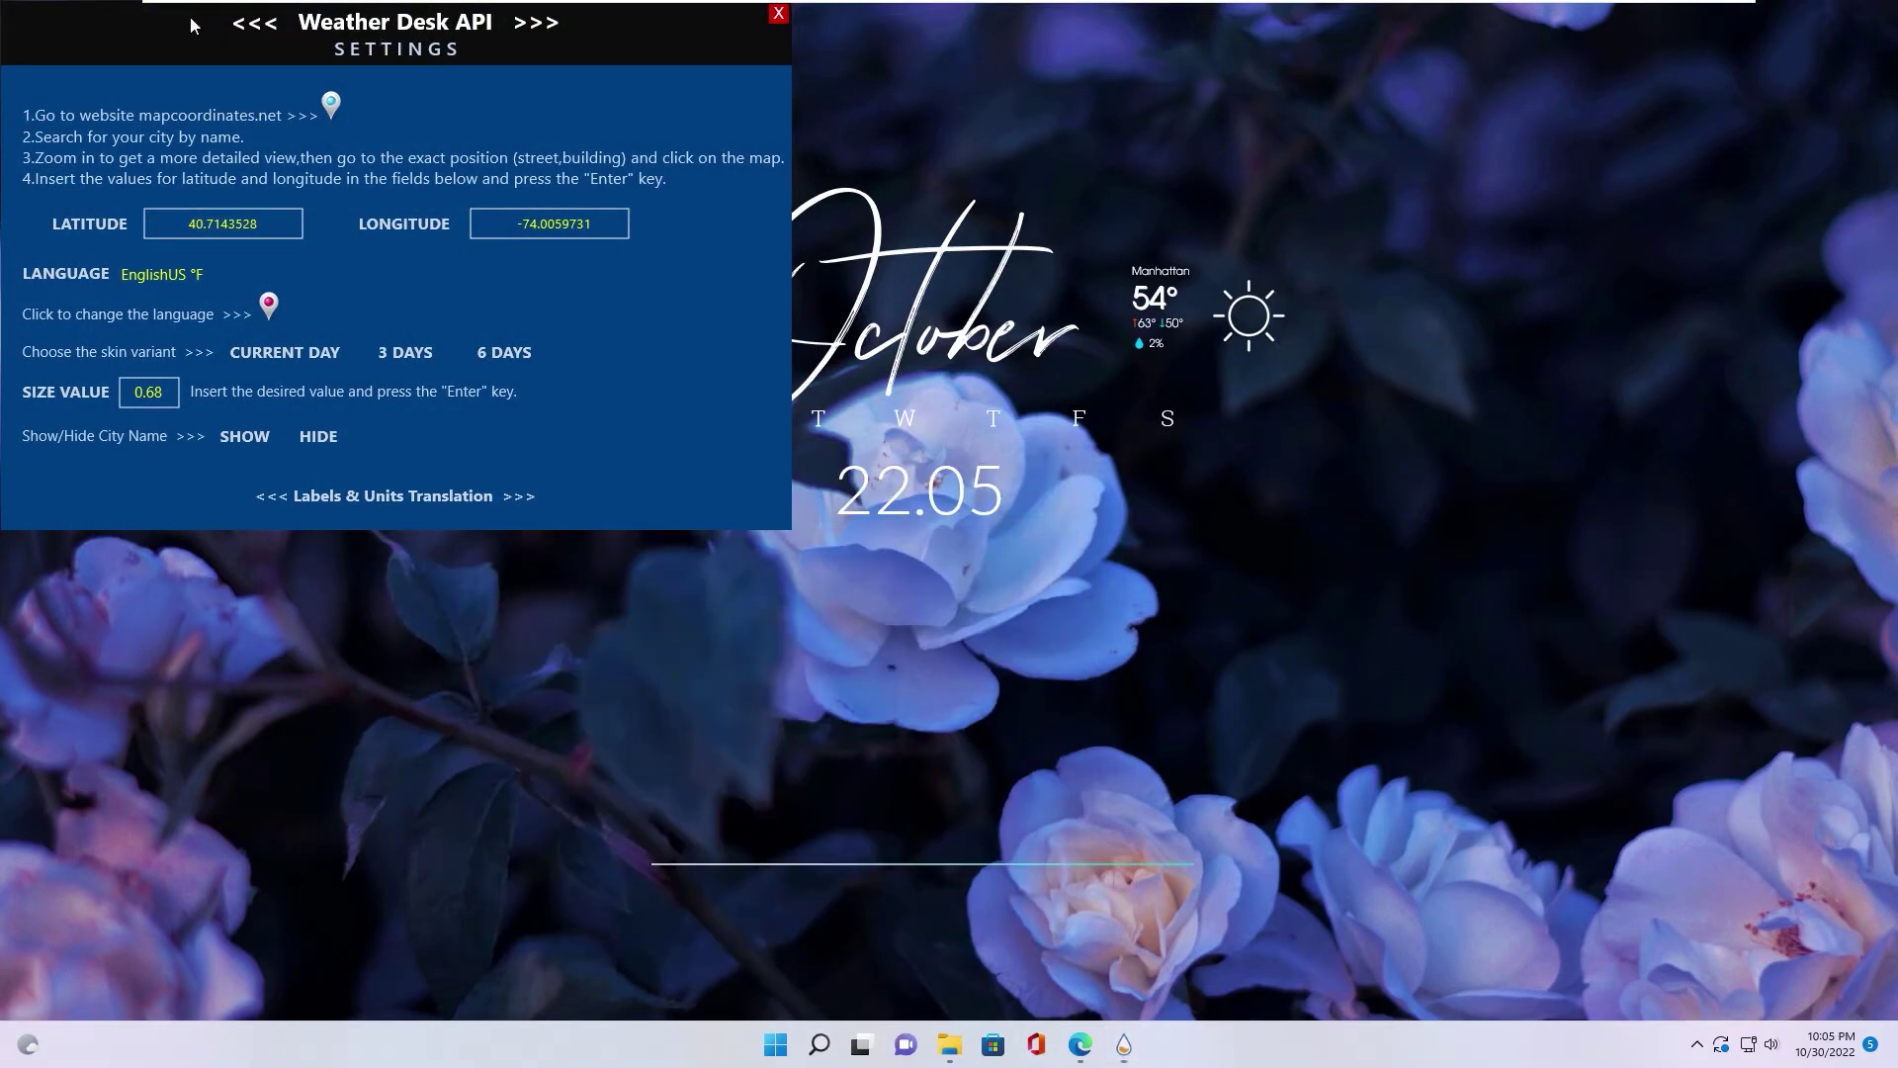
drag(191, 24, 365, 298)
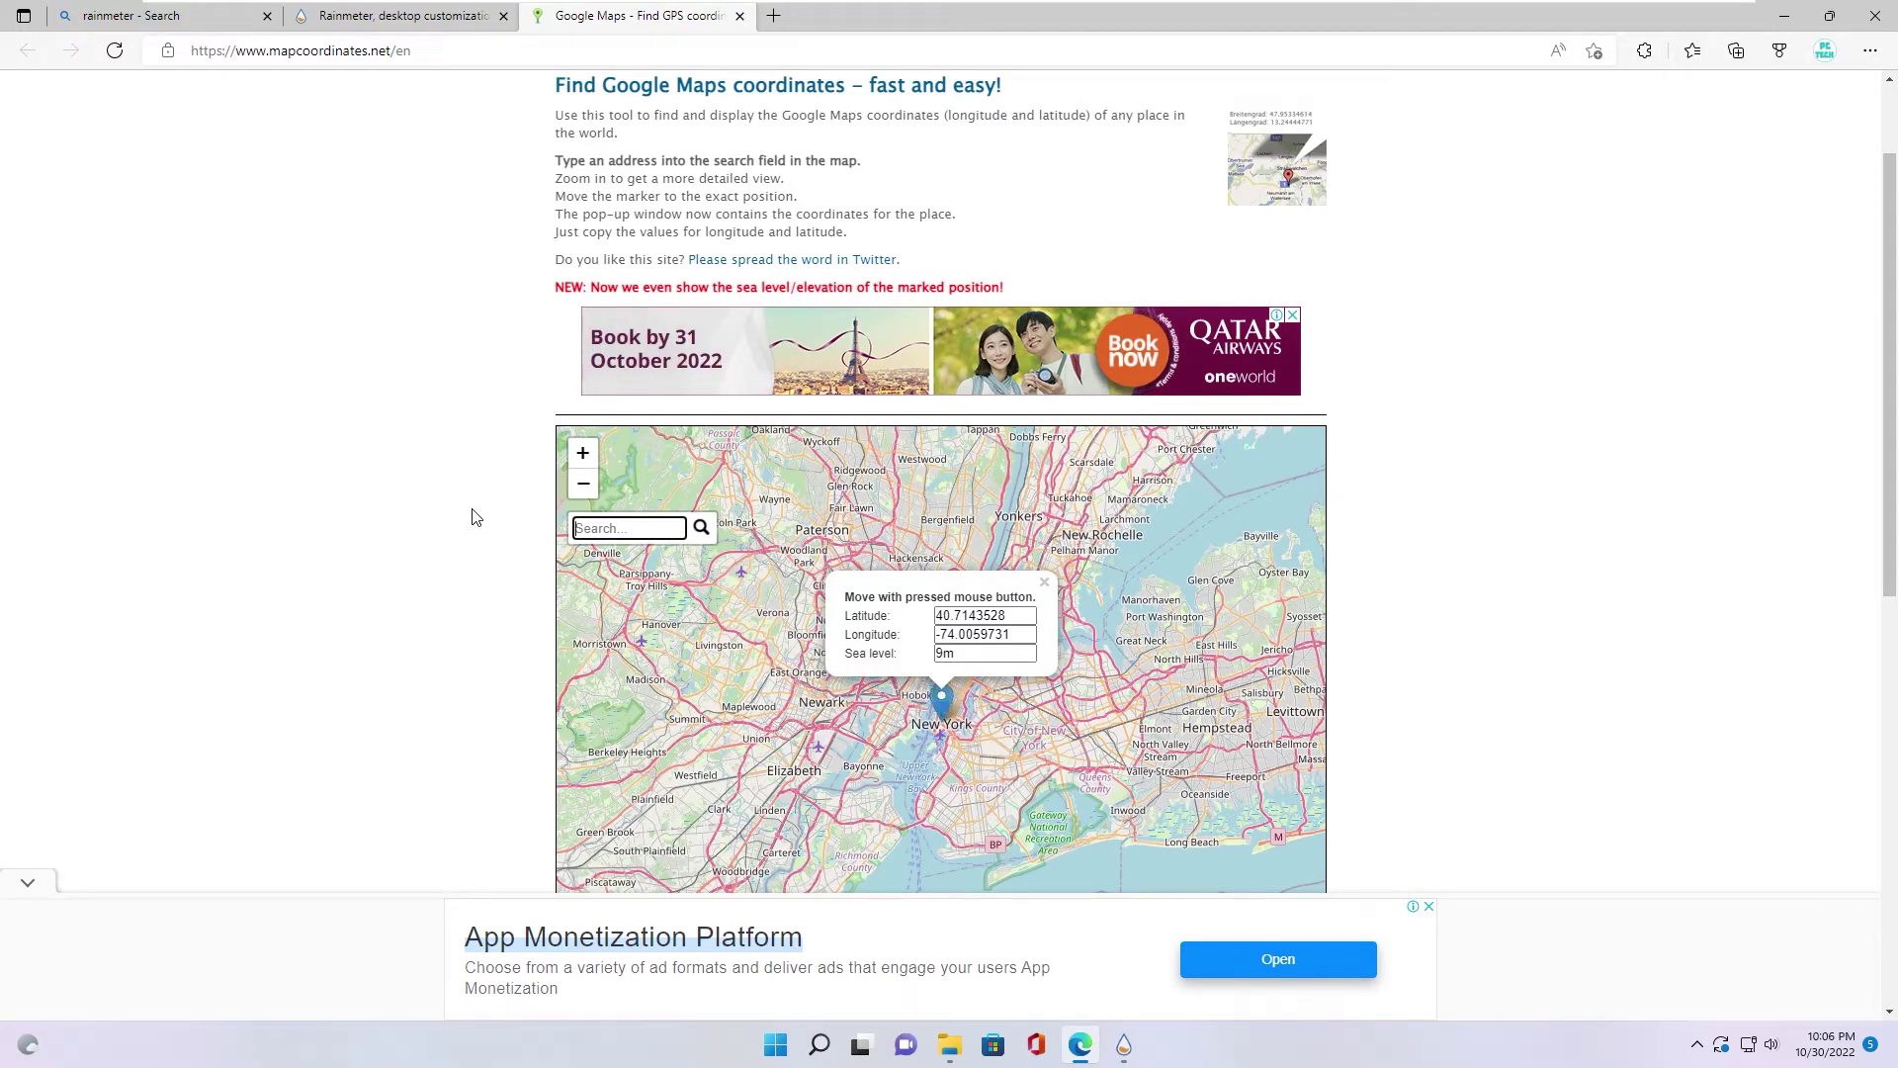
Search the map for London, pick 'London, Greater London', and select its latitude 51.5073219
text(;pm)
key(Return)
text(london)
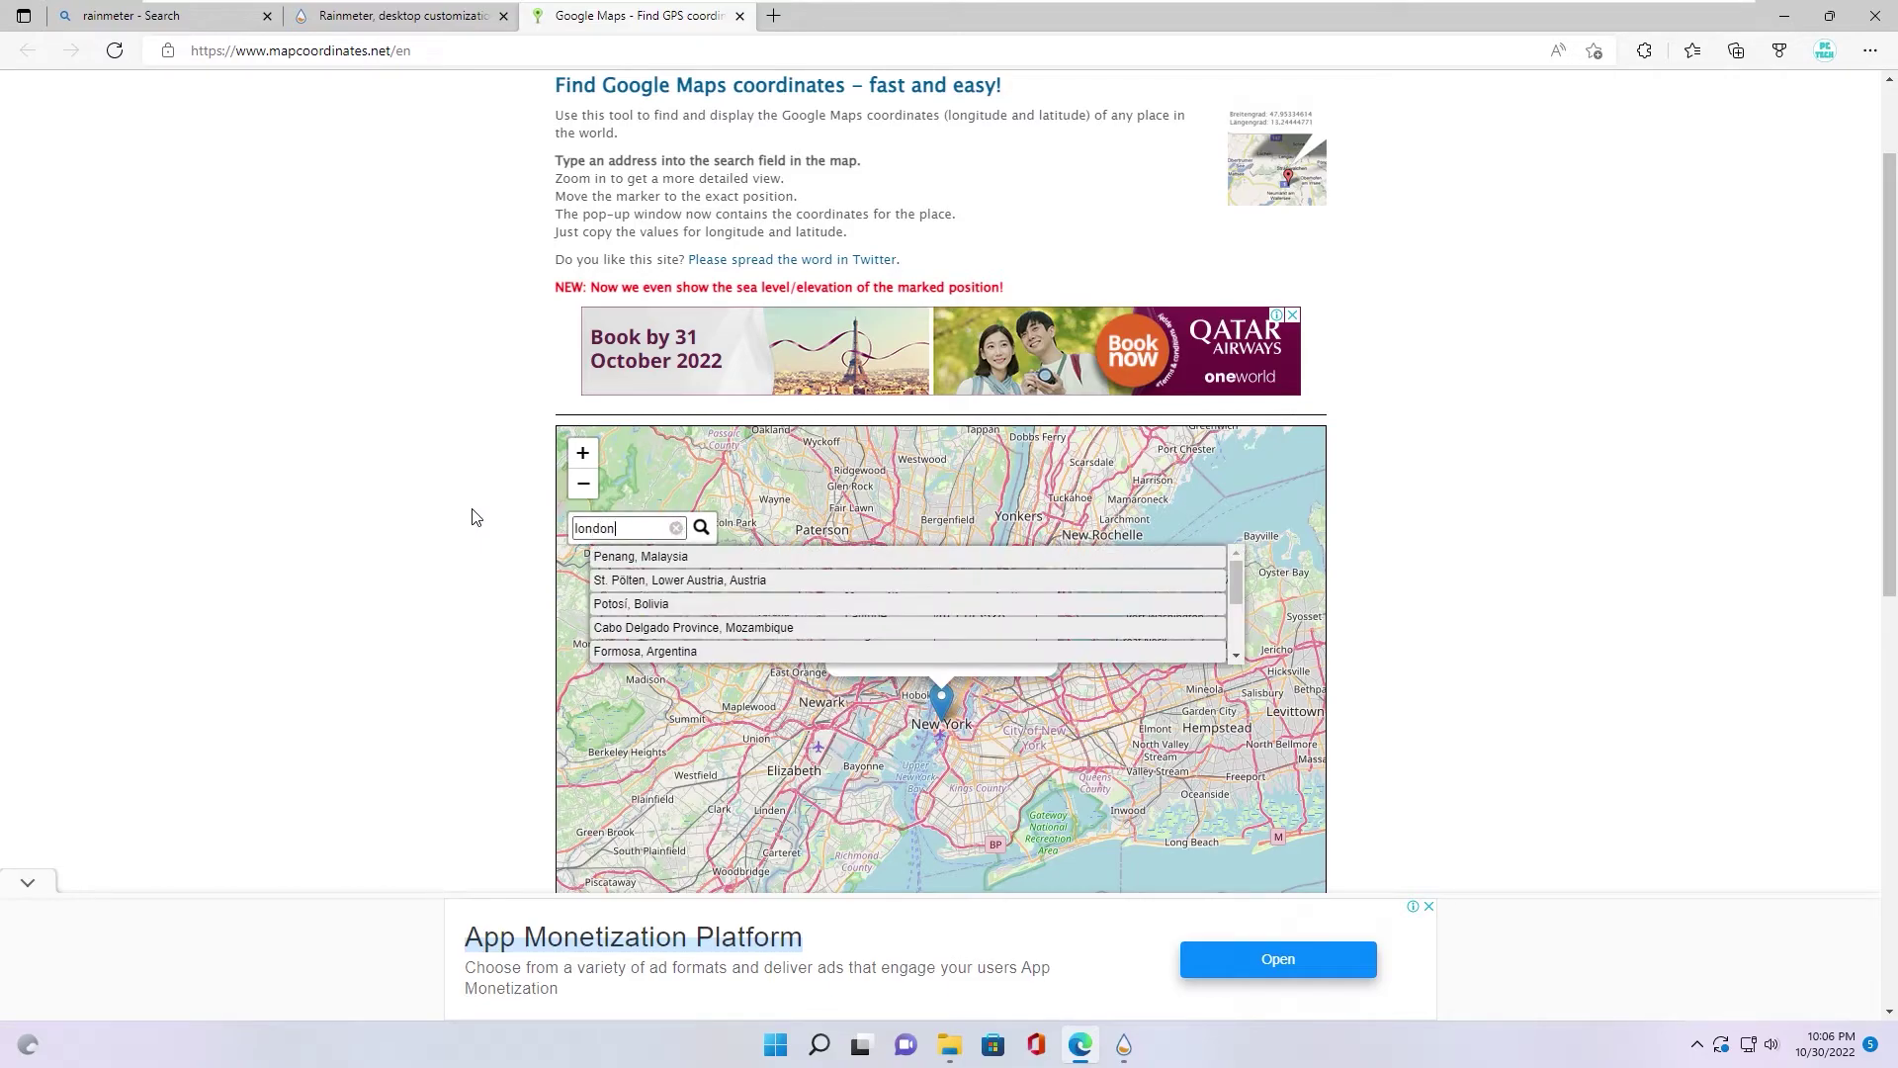
click(648, 551)
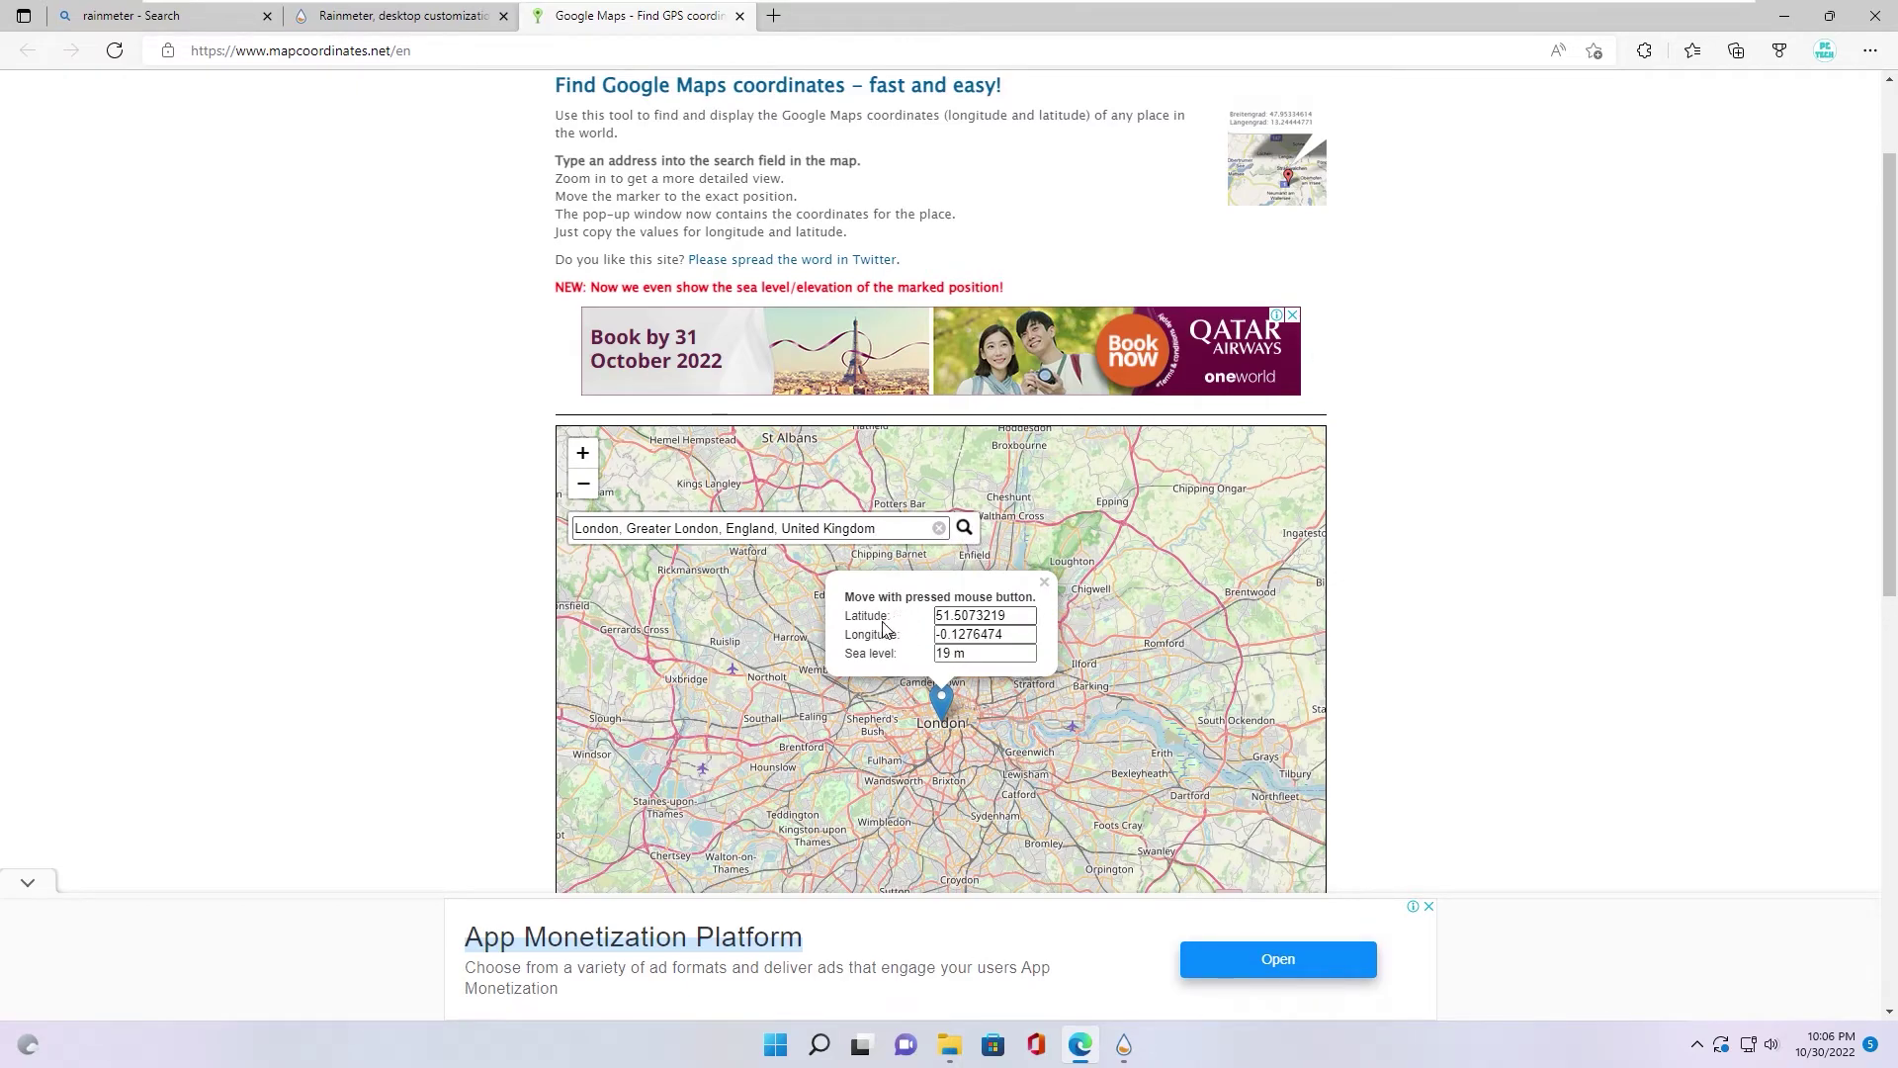
drag(1018, 615, 901, 614)
key(ctrl+c)
Paste London's latitude 51.5073219 into the Weather Desk API LATITUDE field
click(1785, 16)
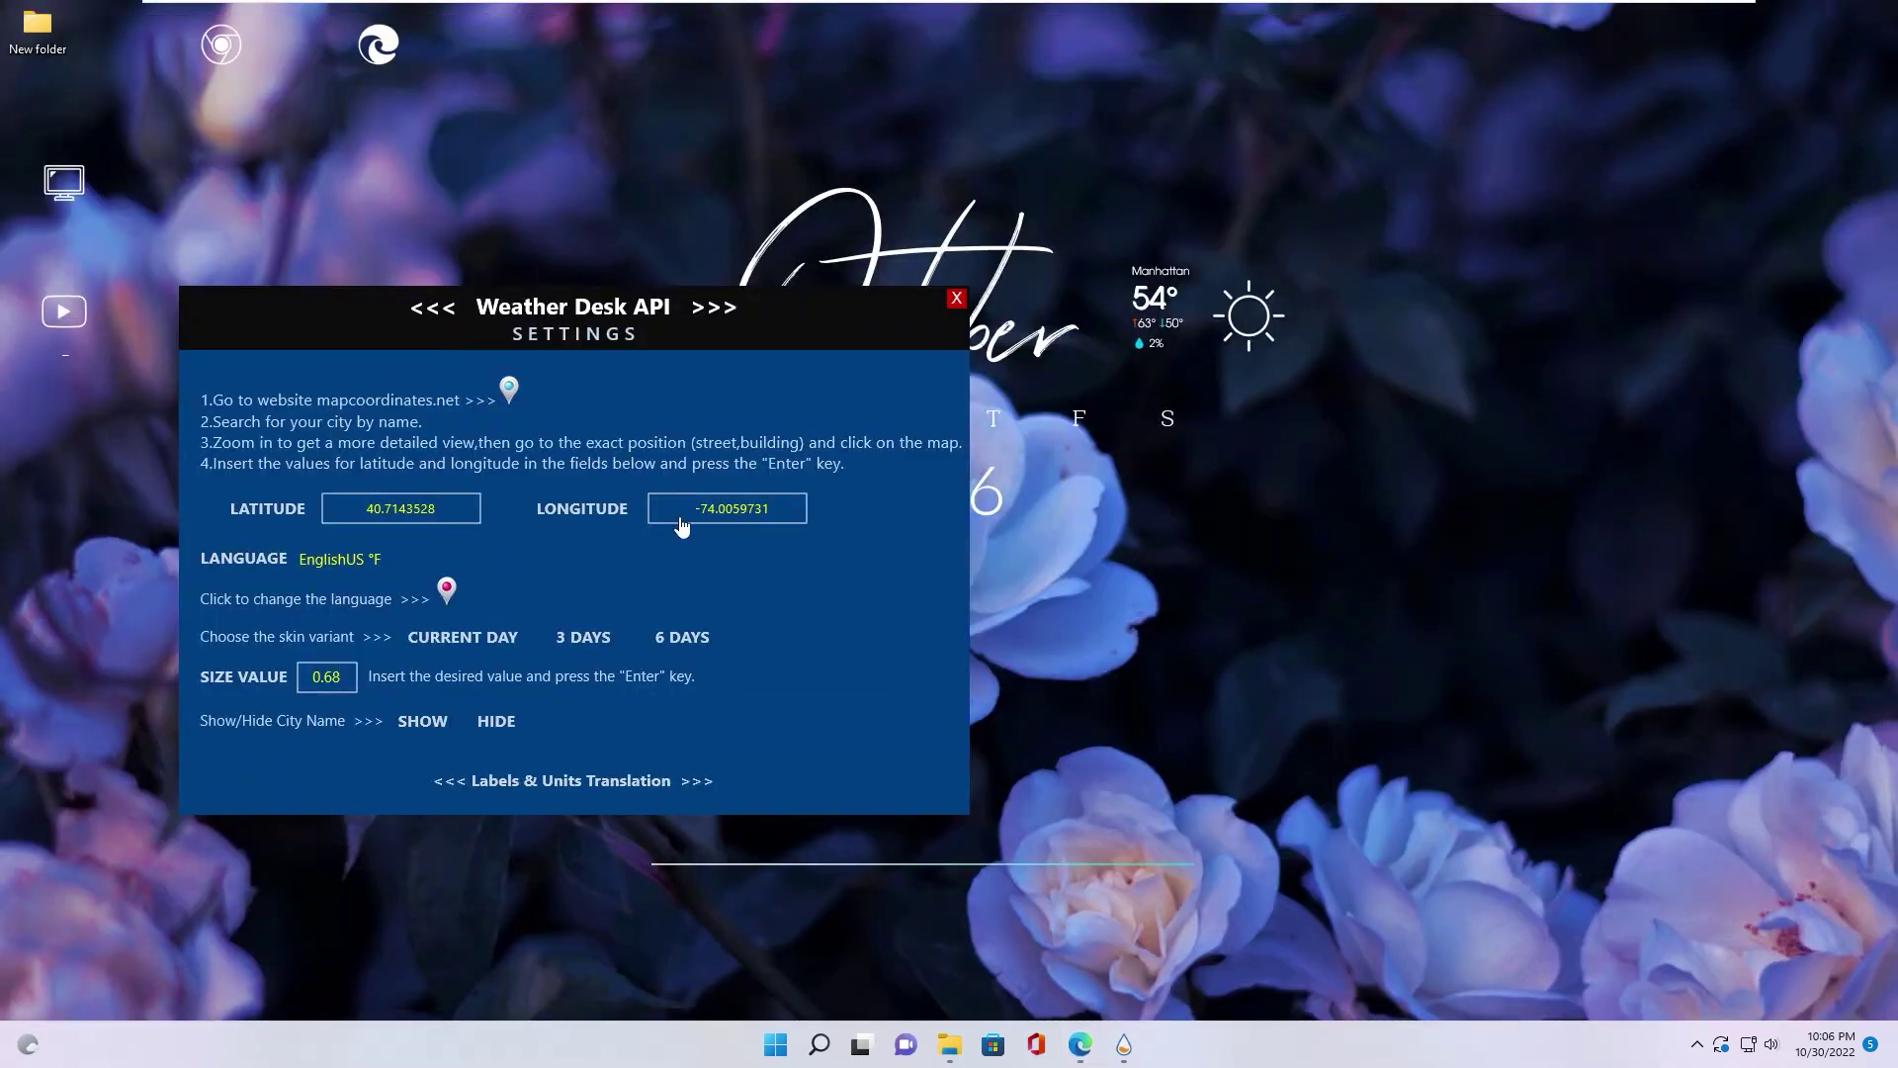
click(454, 515)
key(ctrl+v)
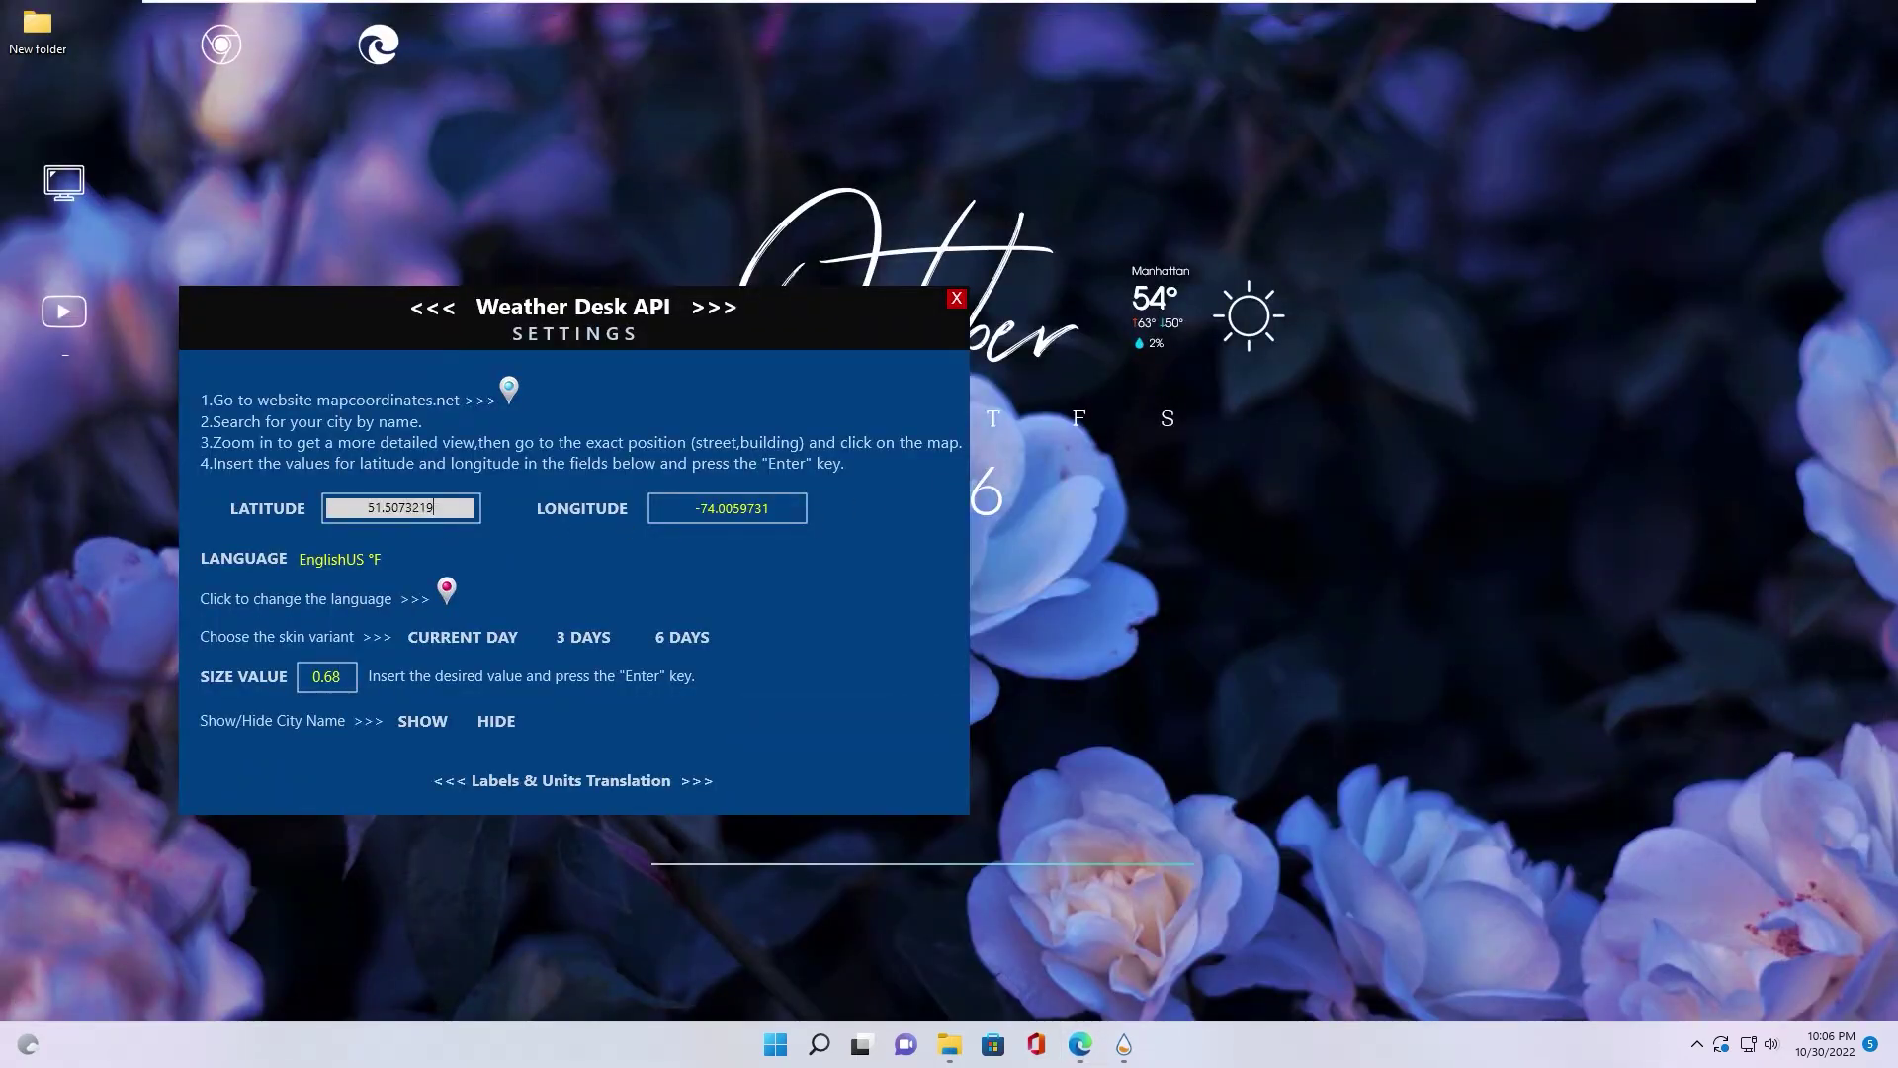
key(Return)
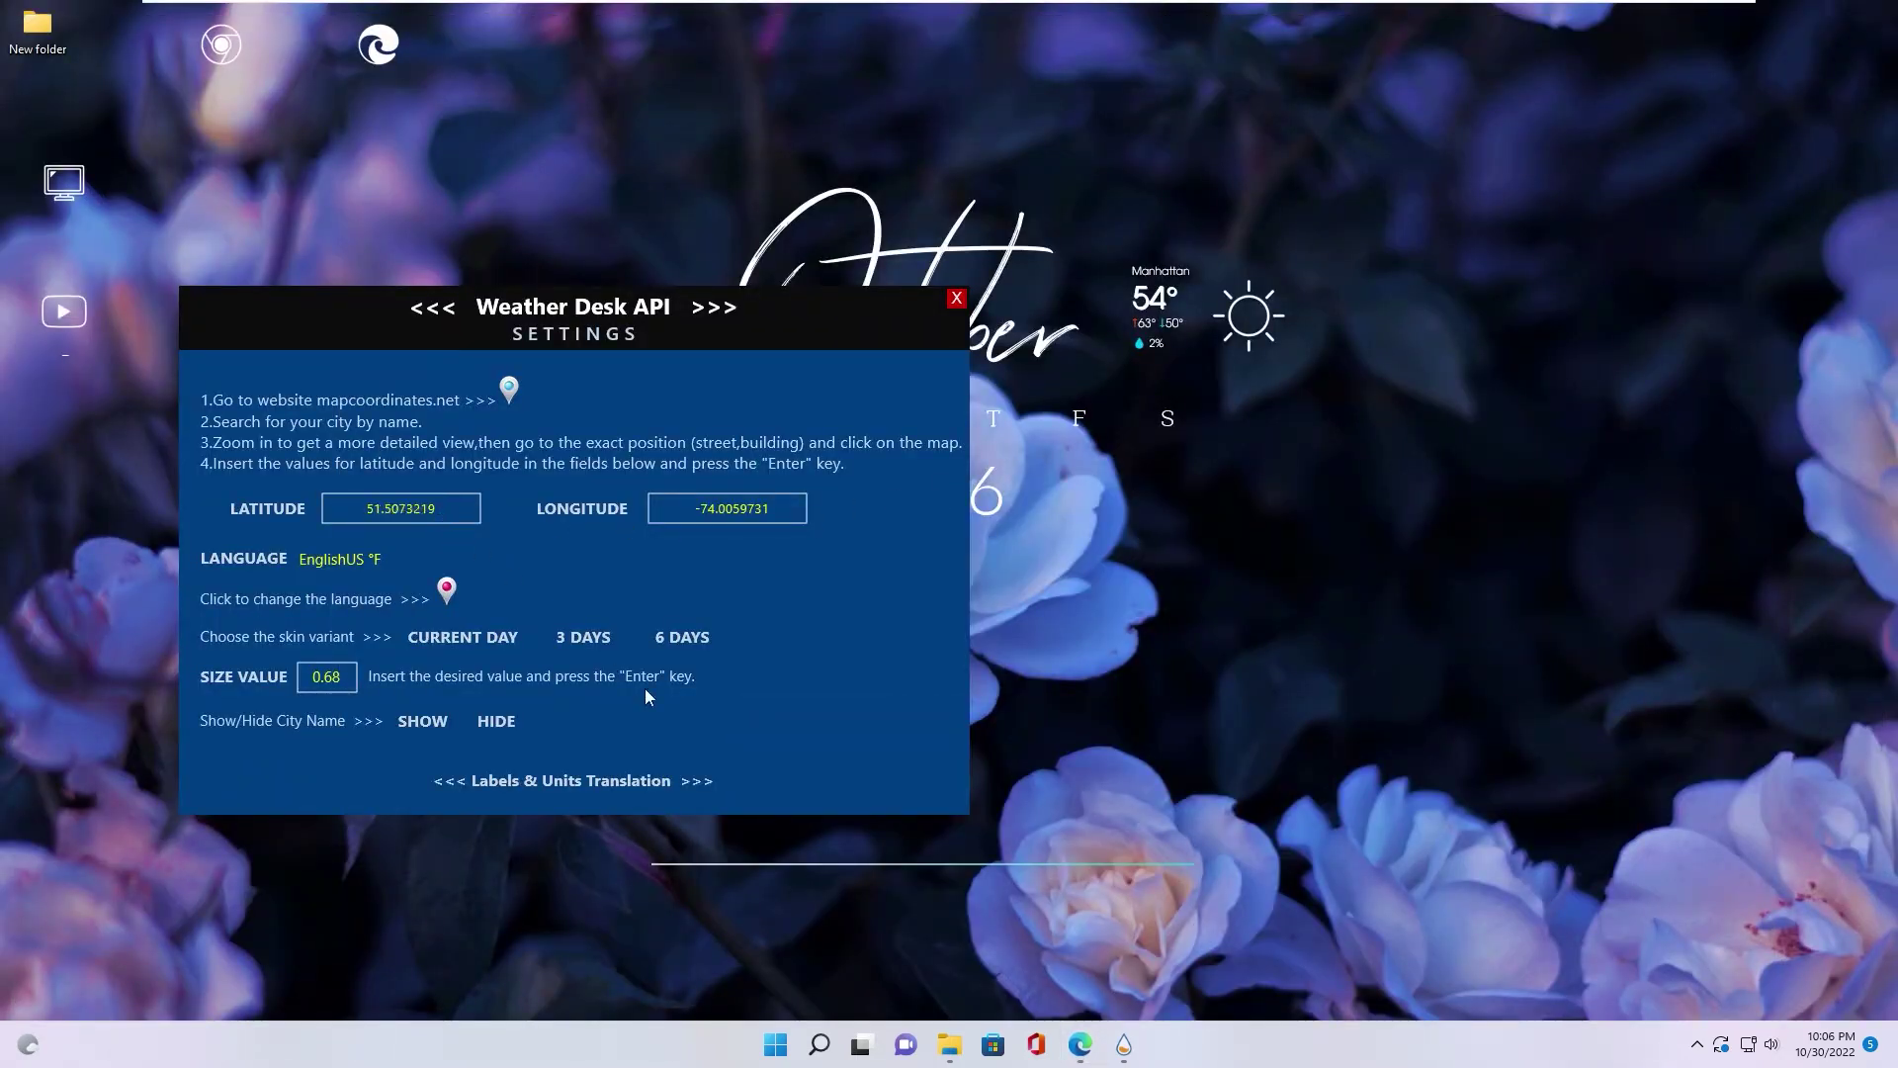
Copy London's longitude -0.1276474 from the map page and paste it into the LONGITUDE field
click(1079, 1045)
key(Tab)
key(ctrl+c)
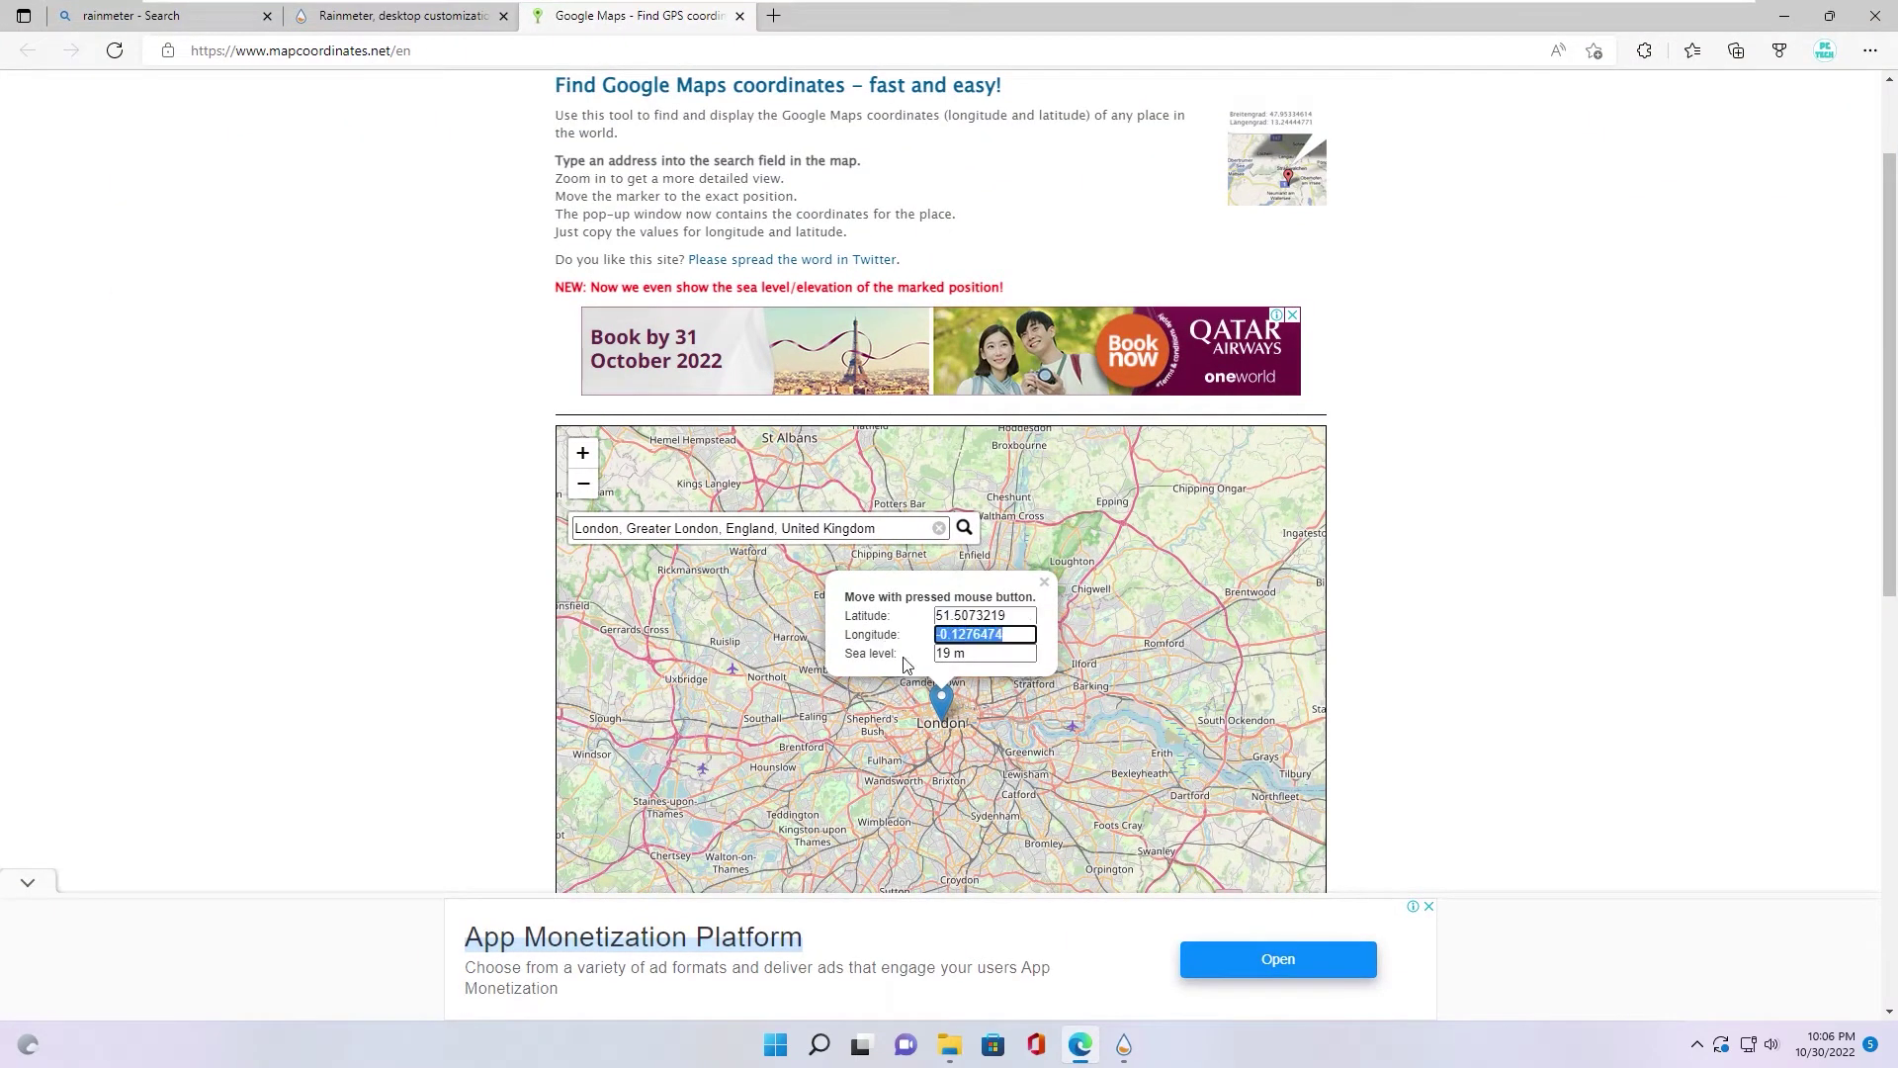
click(1789, 17)
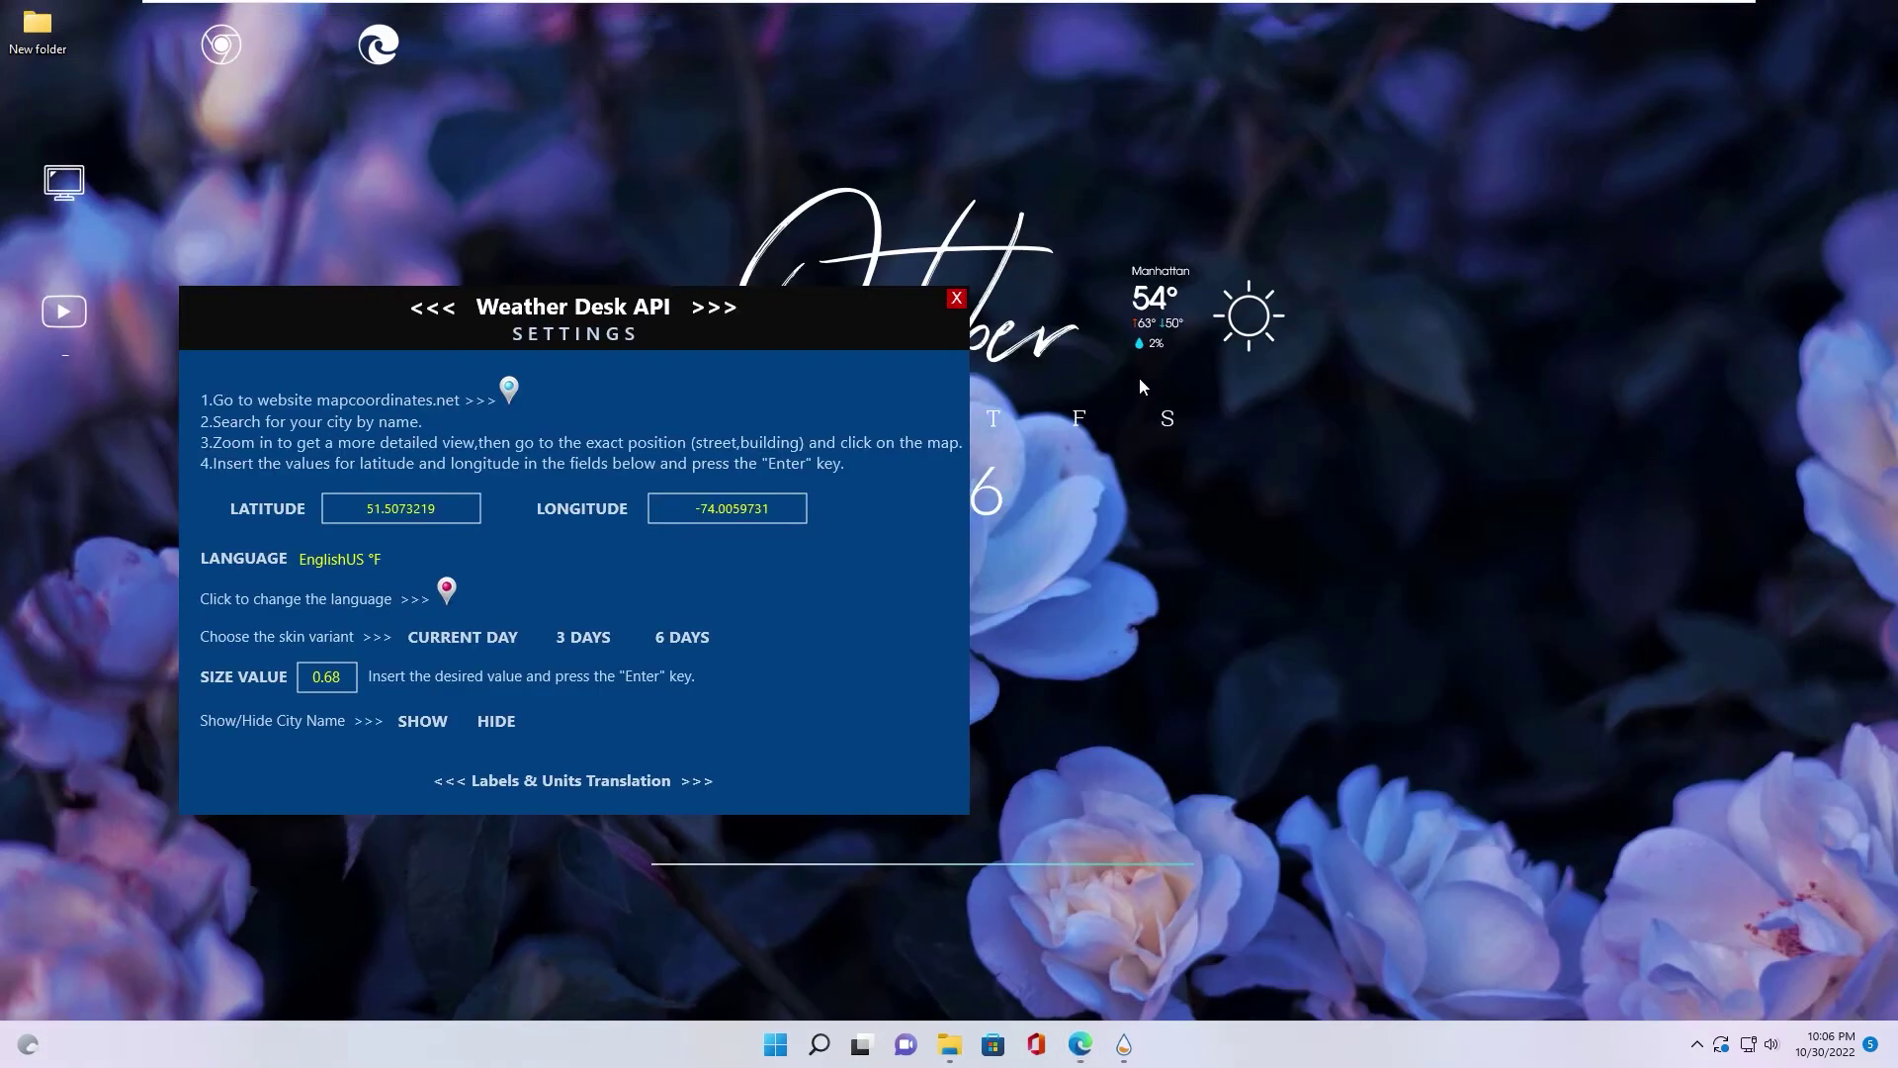
double_click(800, 515)
key(ctrl+v)
key(Return)
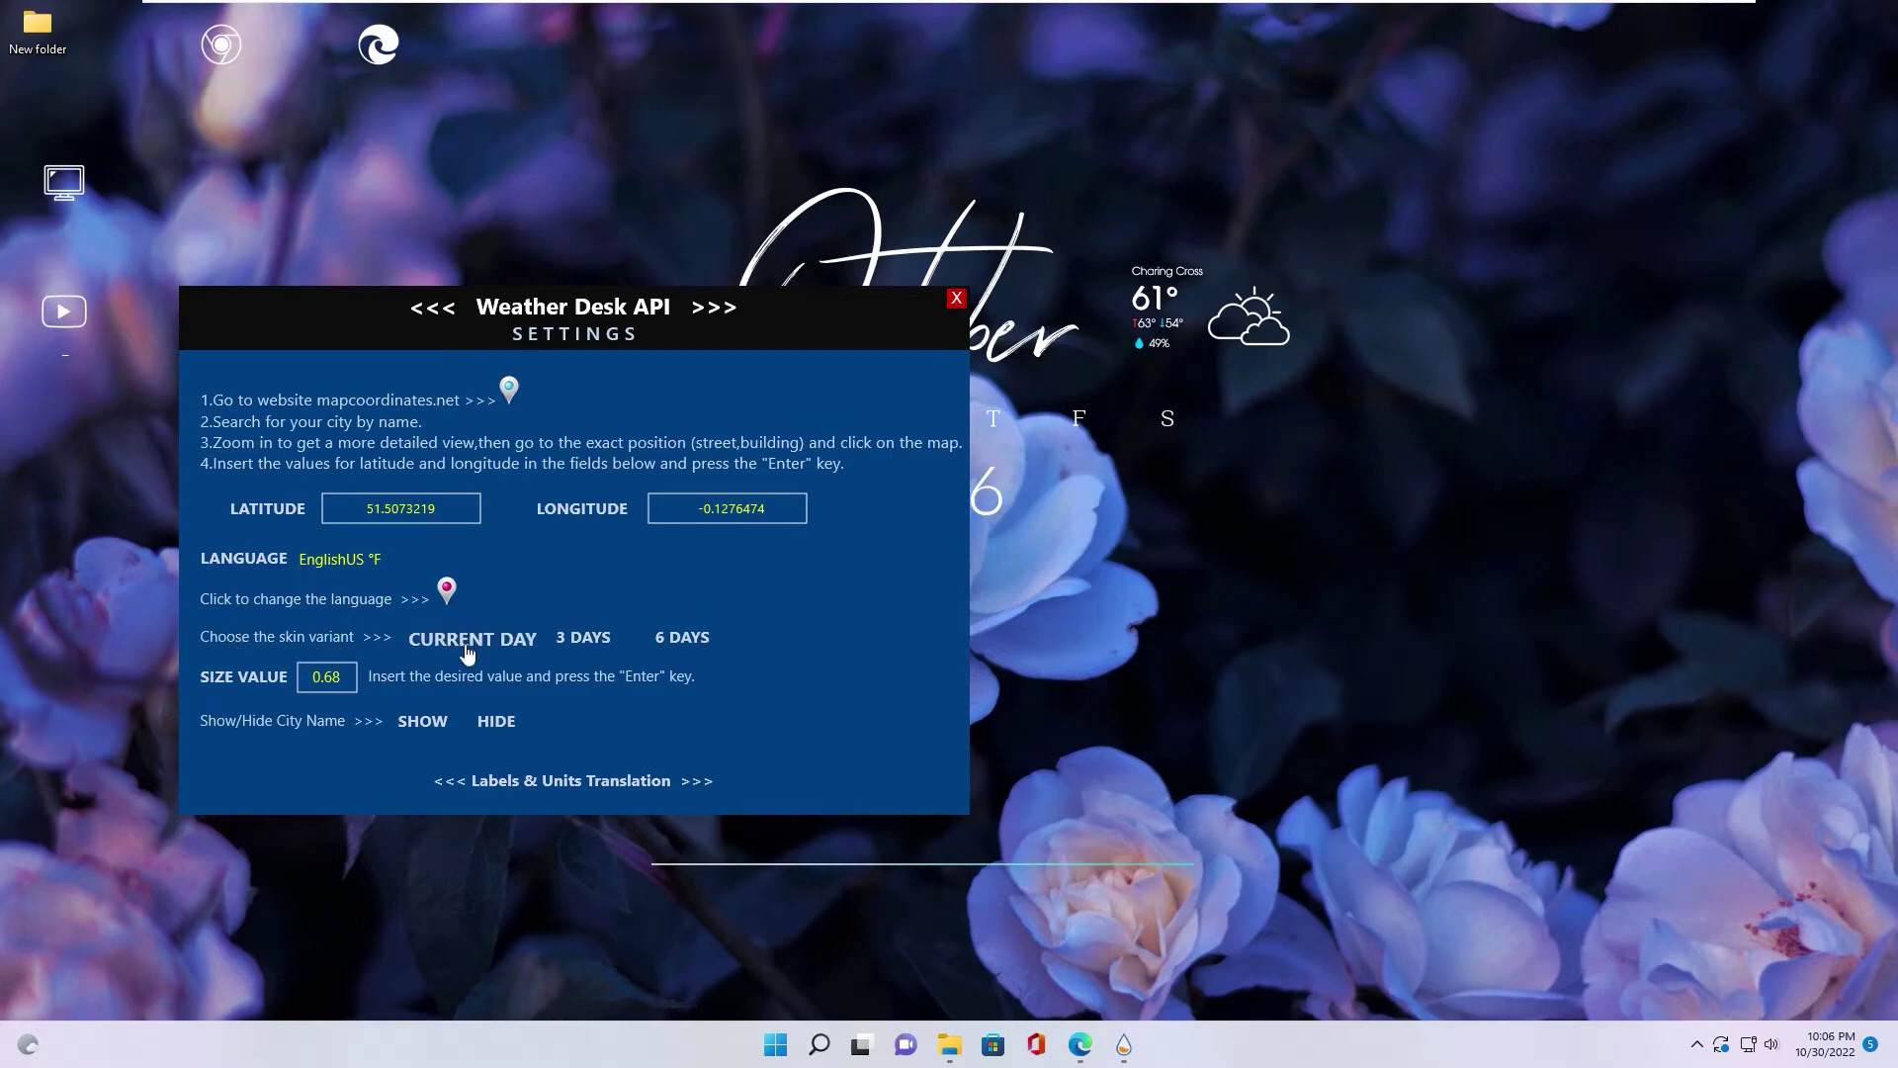
Preview the 3 DAYS and 6 DAYS layouts, then settle on CURRENT DAY
click(585, 645)
click(683, 641)
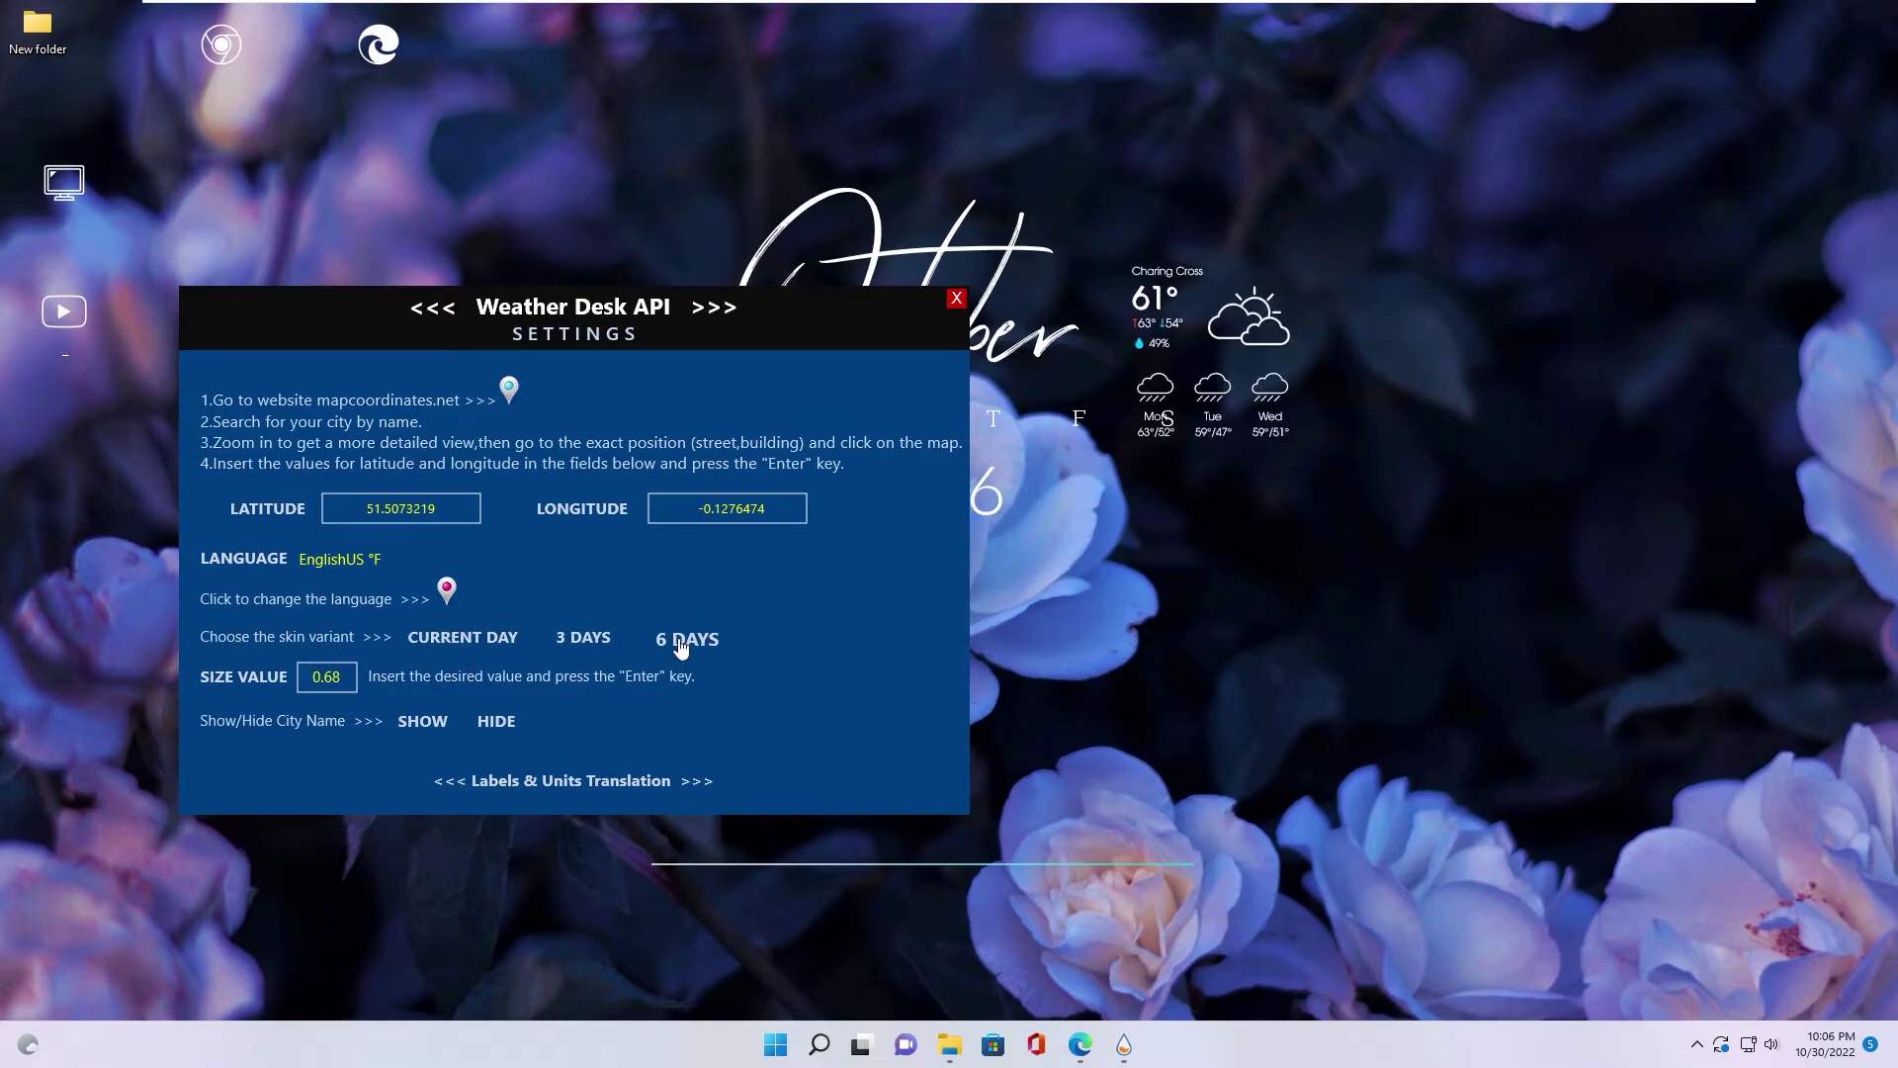
click(465, 640)
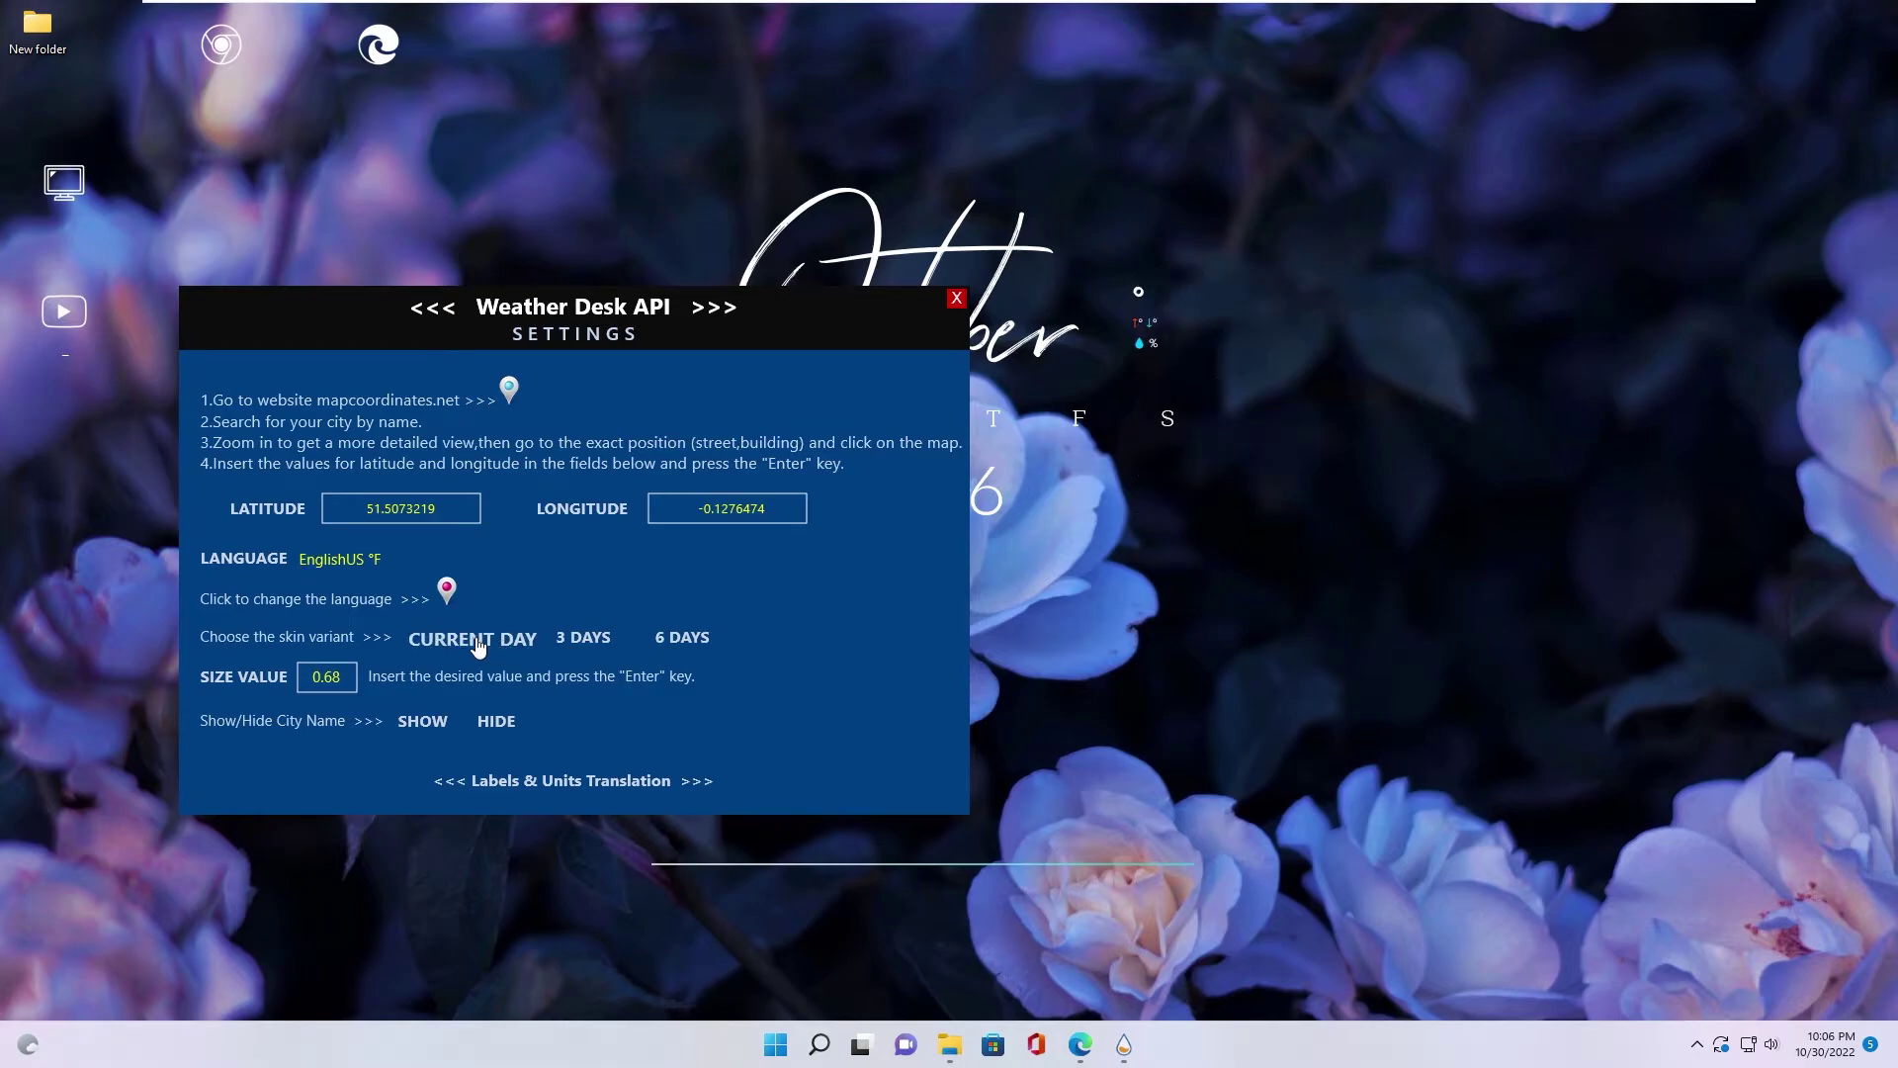
Set the weather widget SIZE VALUE to 1, then back to 0.68
click(315, 678)
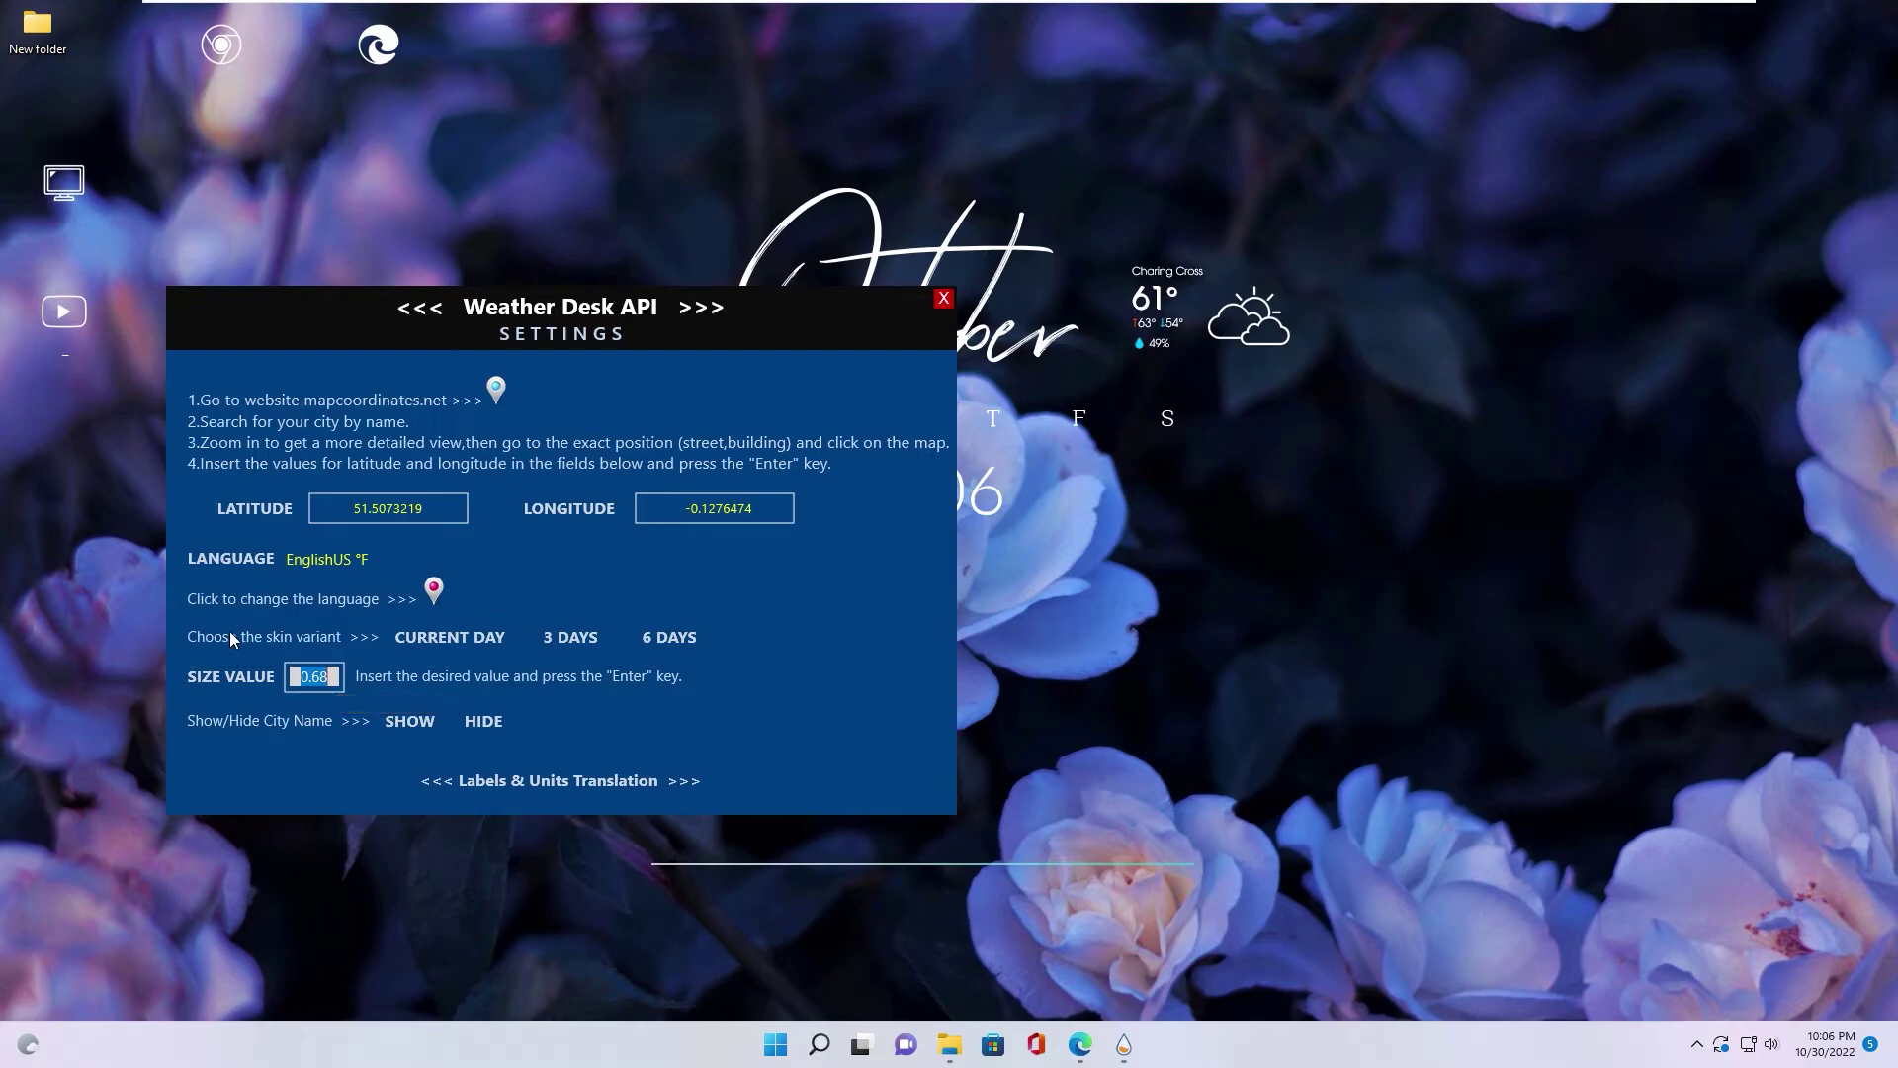
key(Return)
text(1)
key(Return)
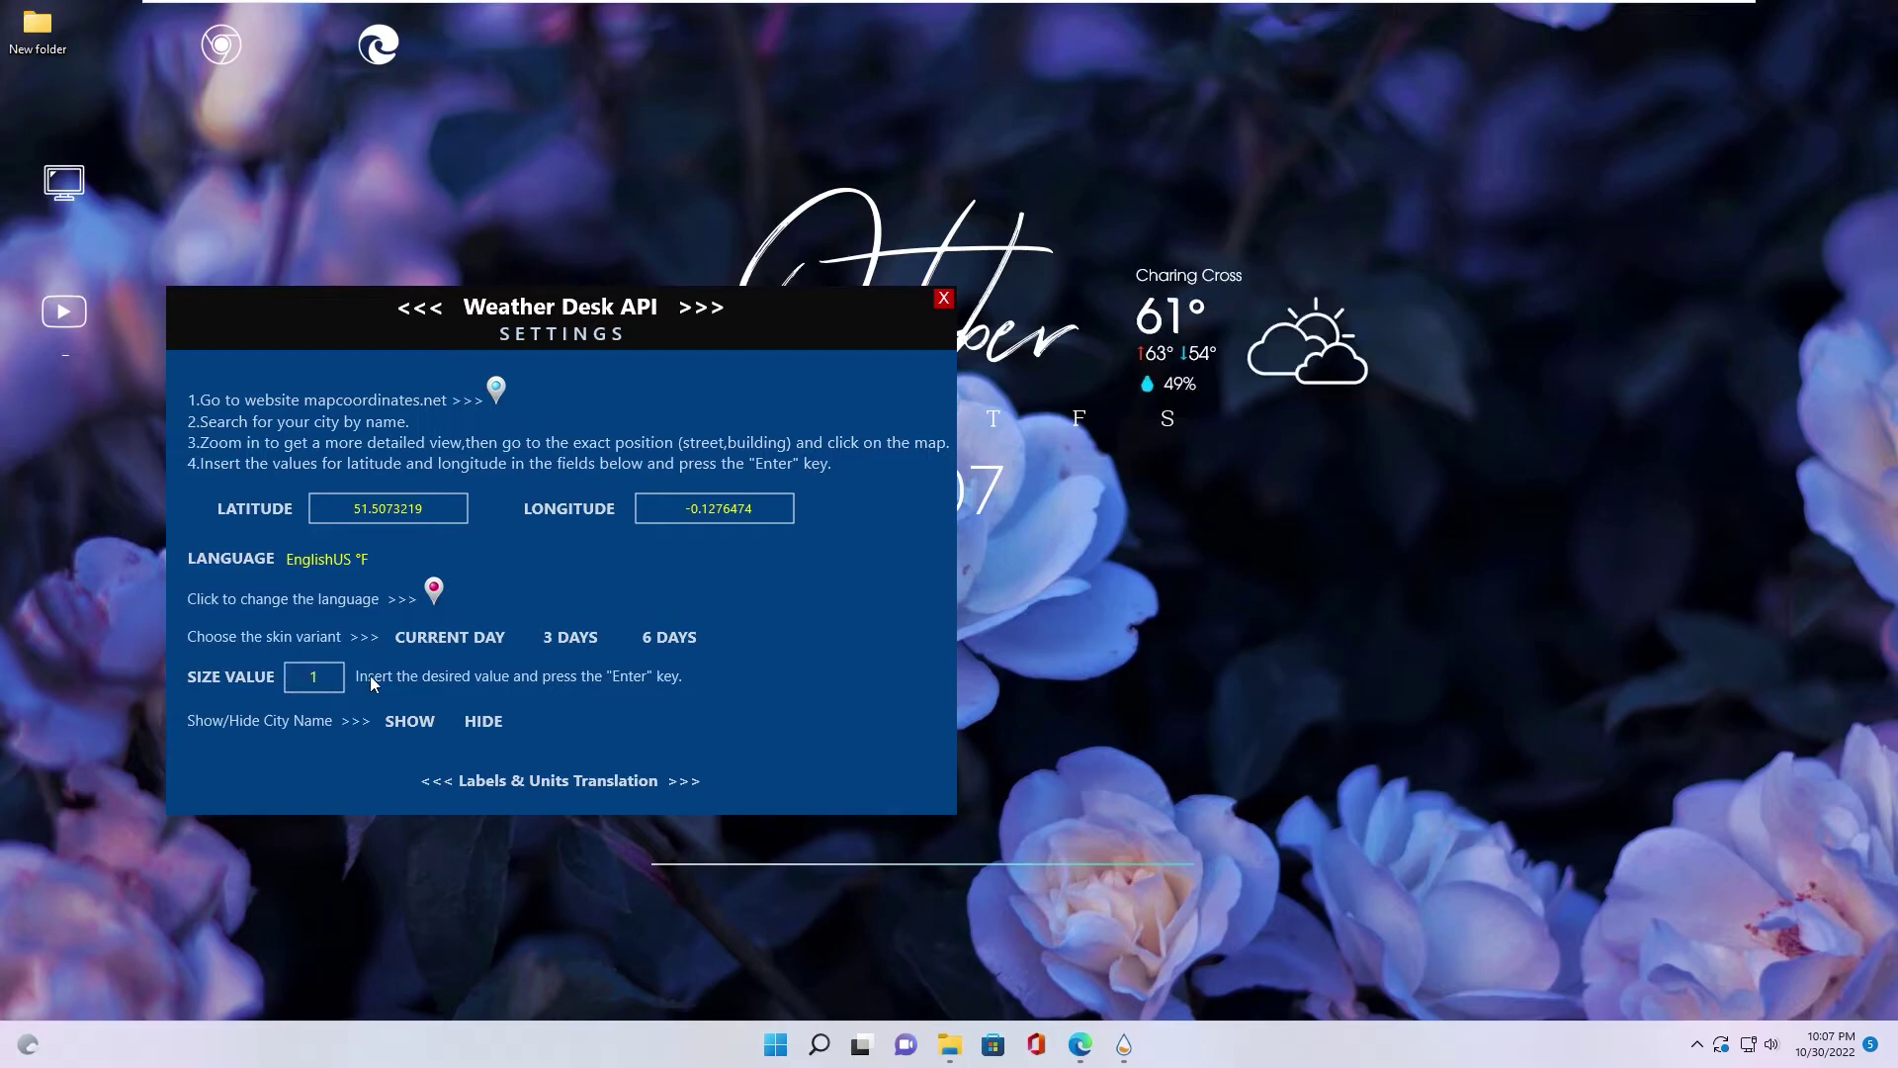
click(313, 684)
text(0.68)
key(Return)
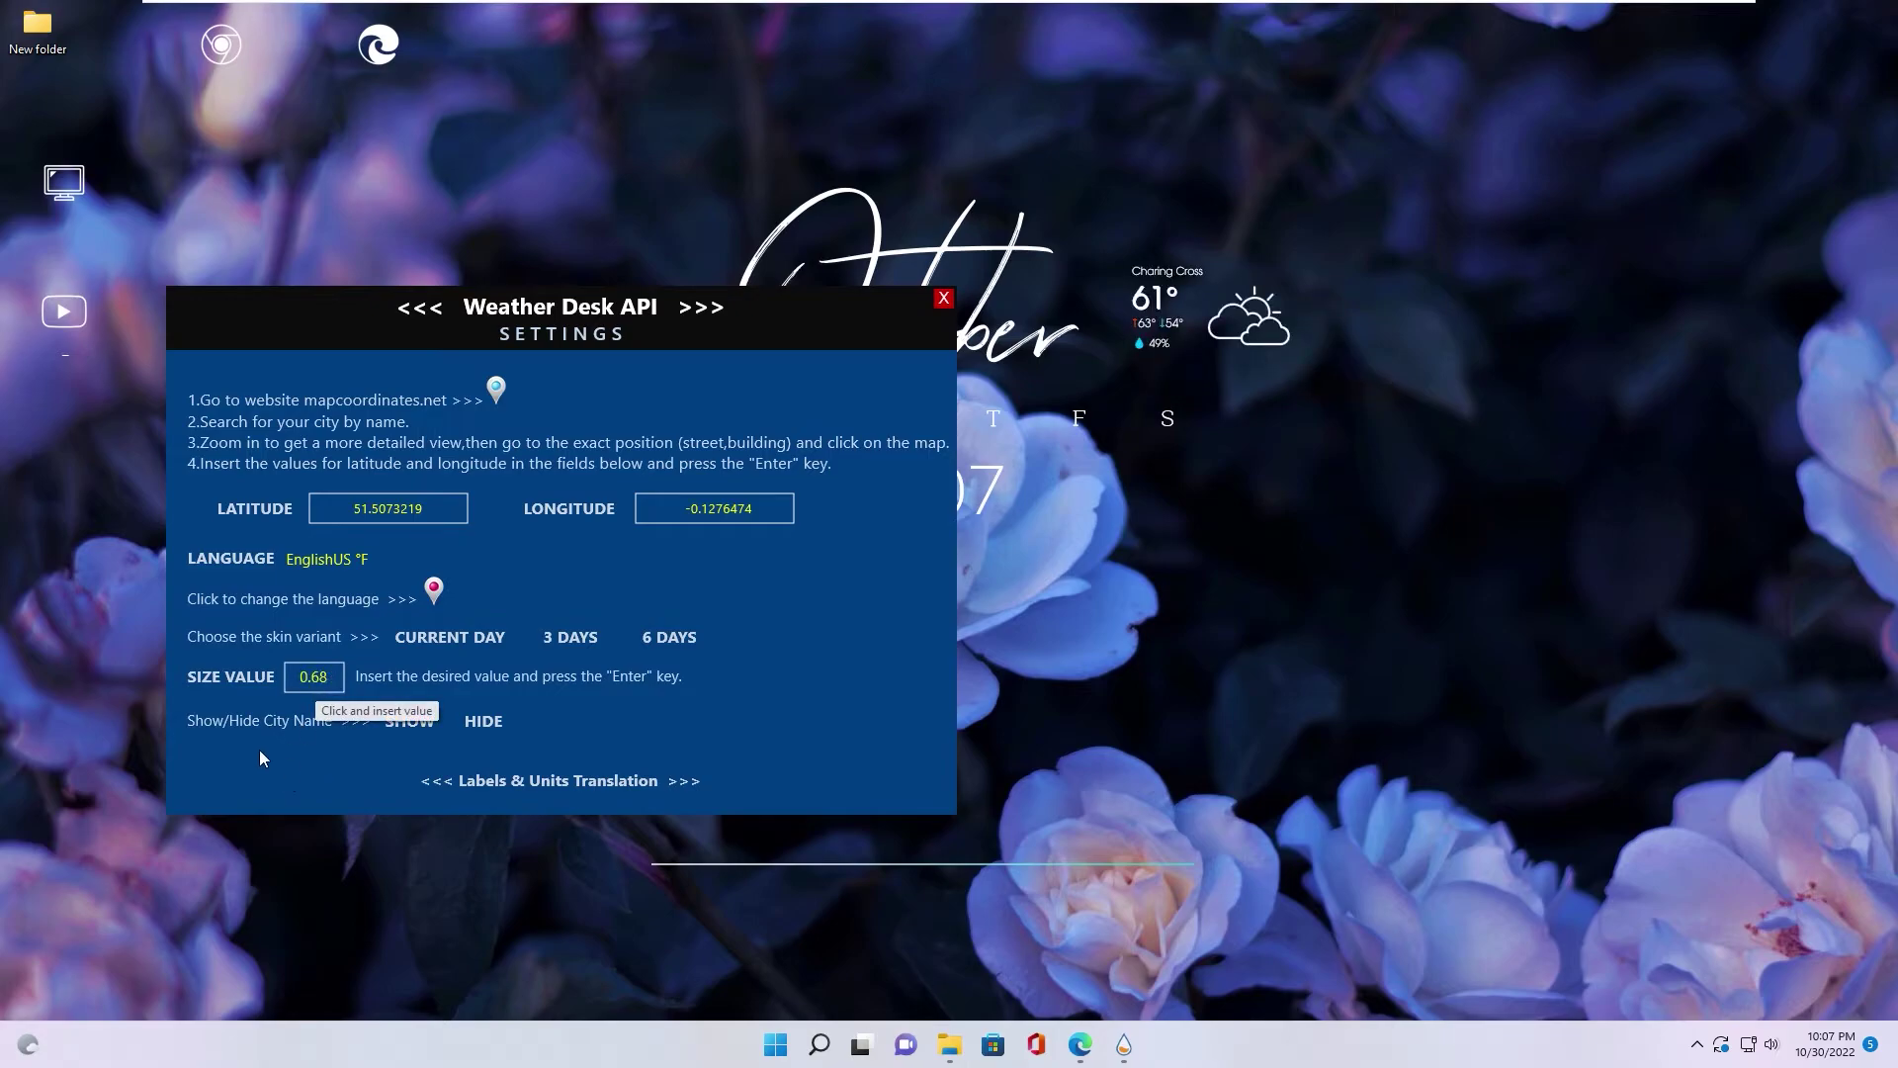
Hide the city name on the weather widget and shift the settings skin slightly
click(425, 729)
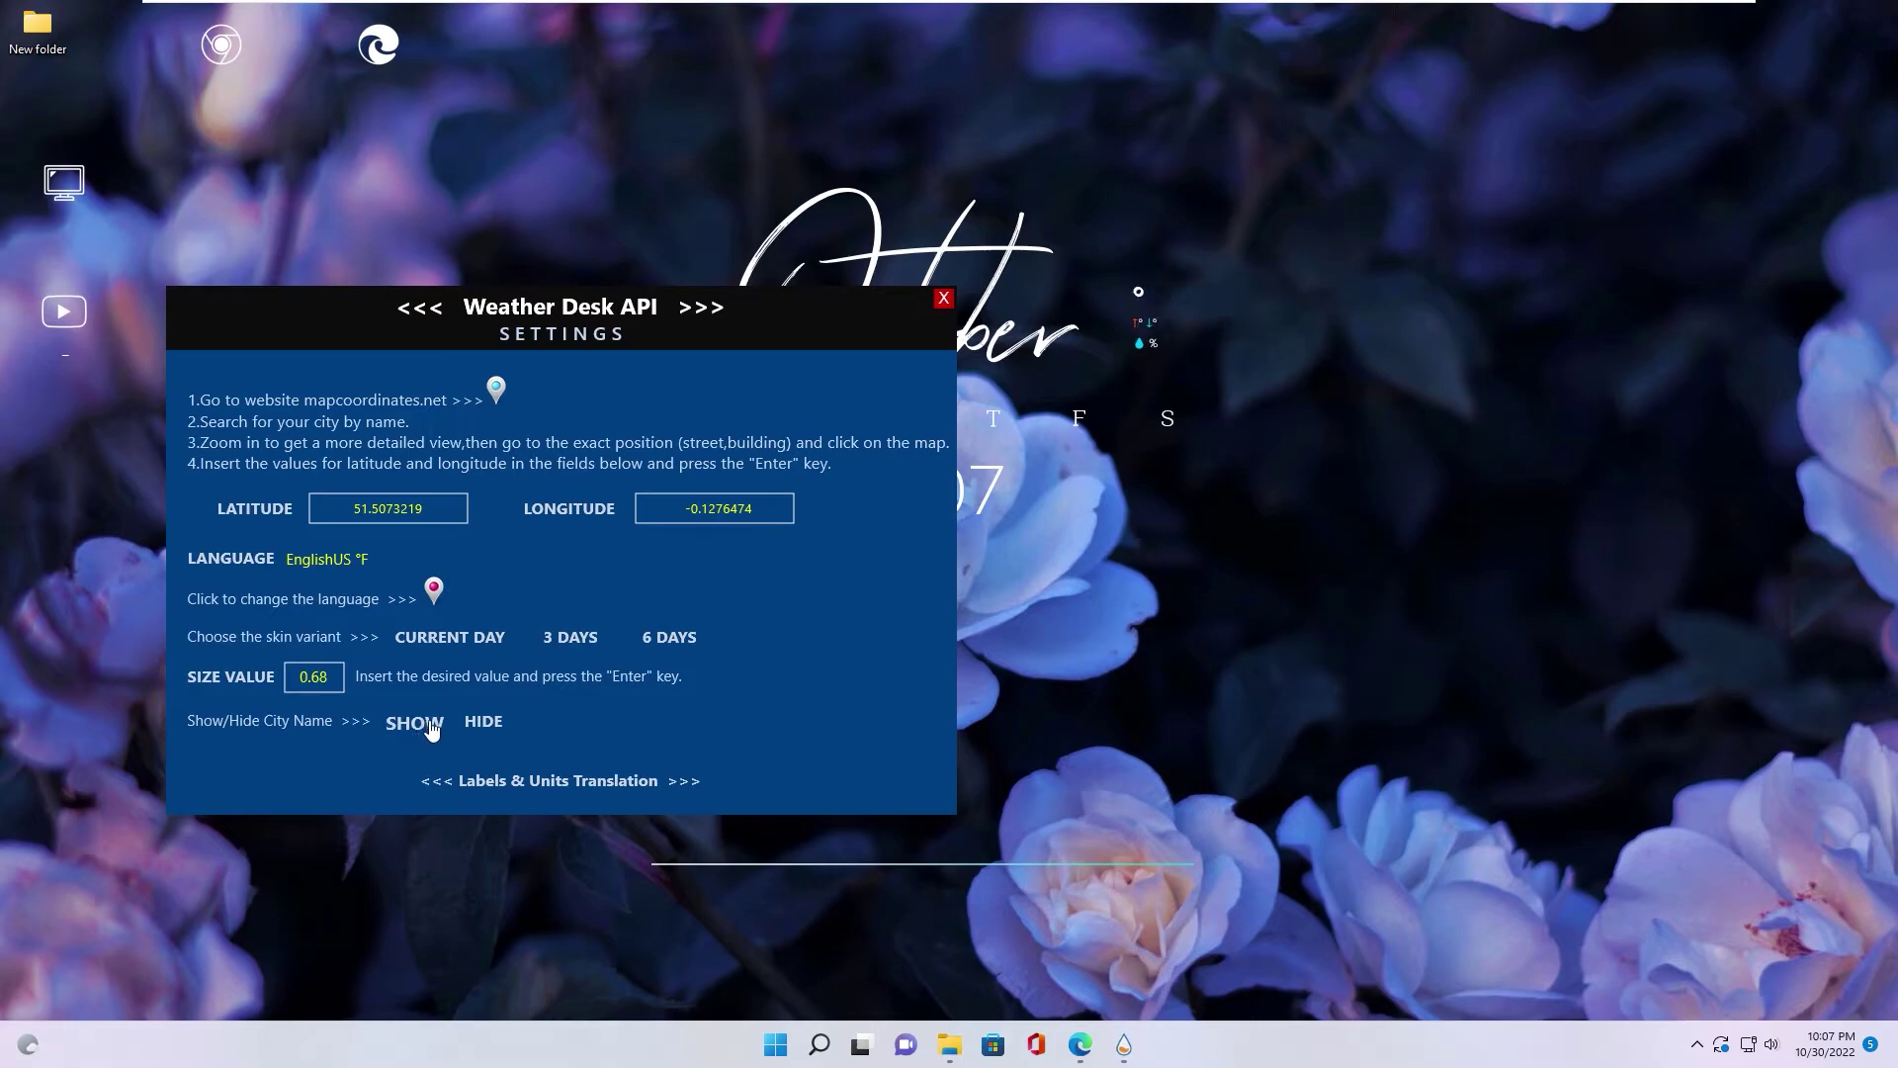
click(495, 727)
drag(786, 304, 795, 325)
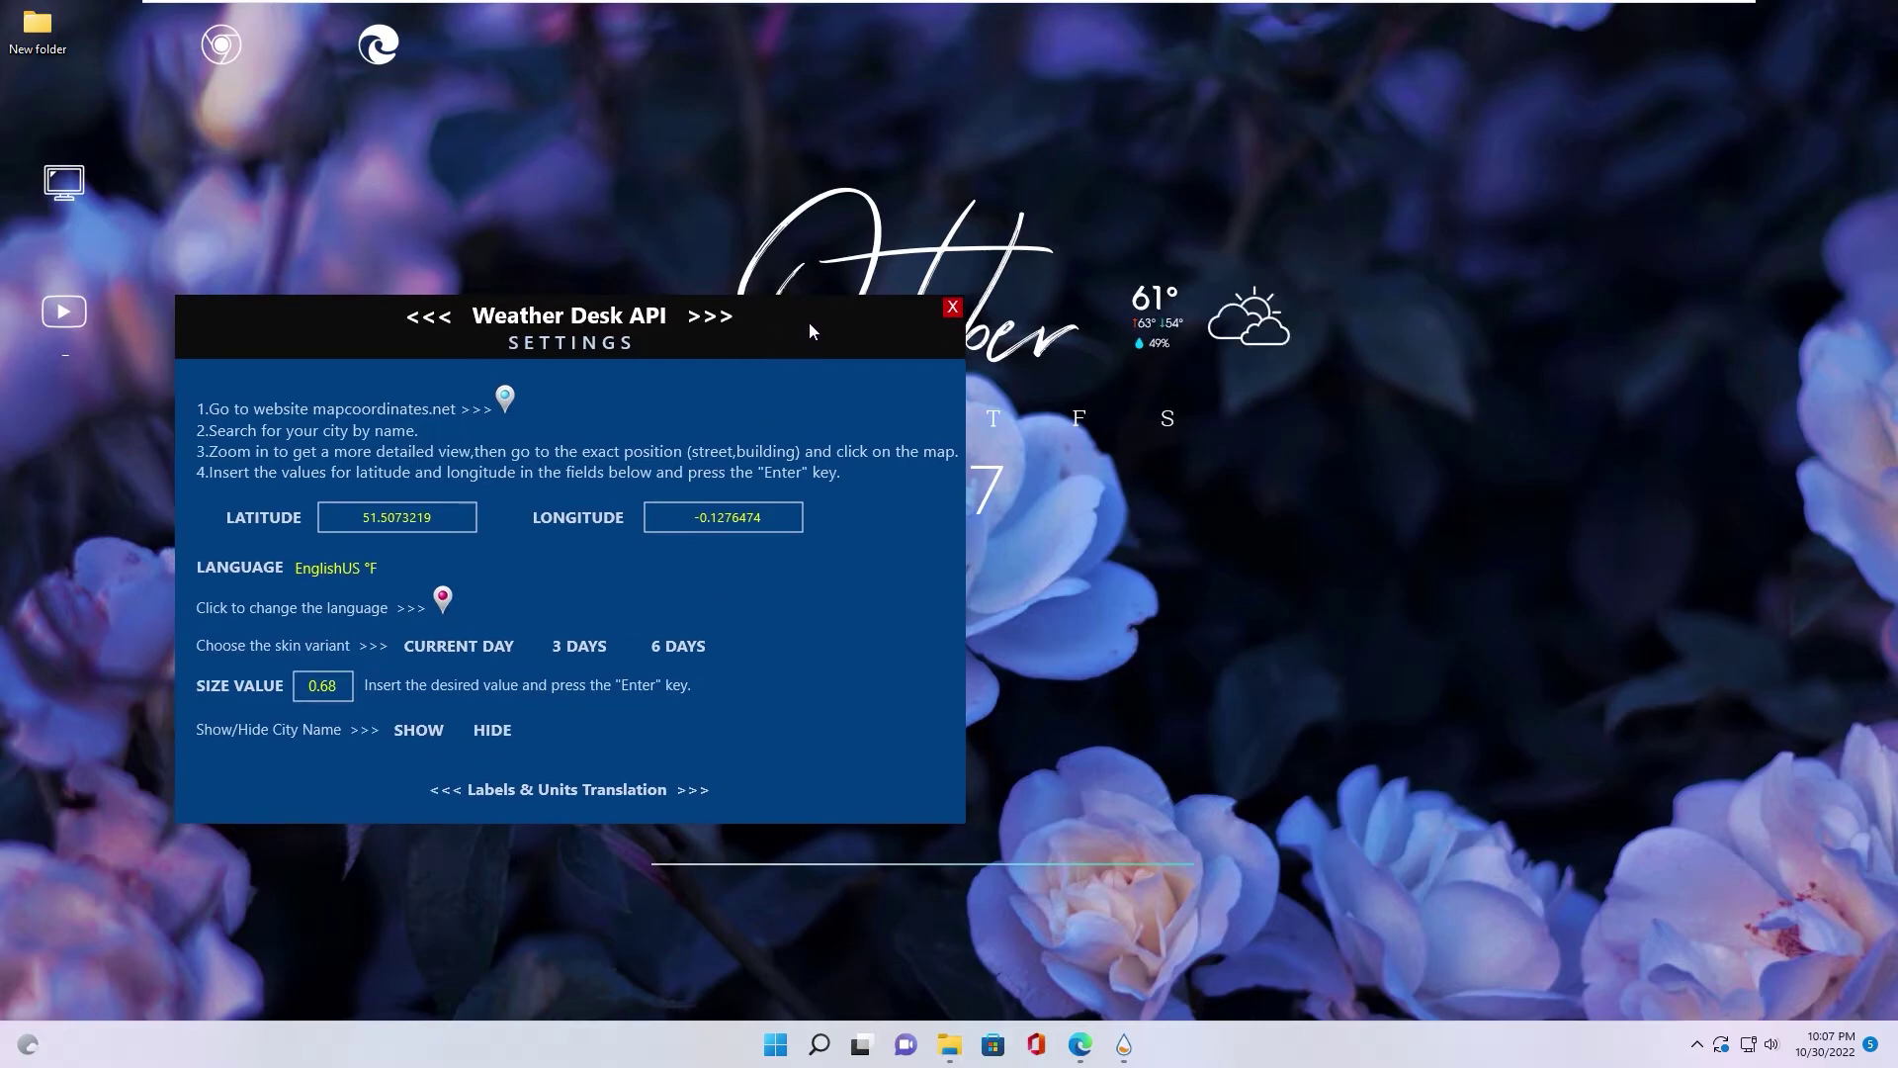
click(953, 307)
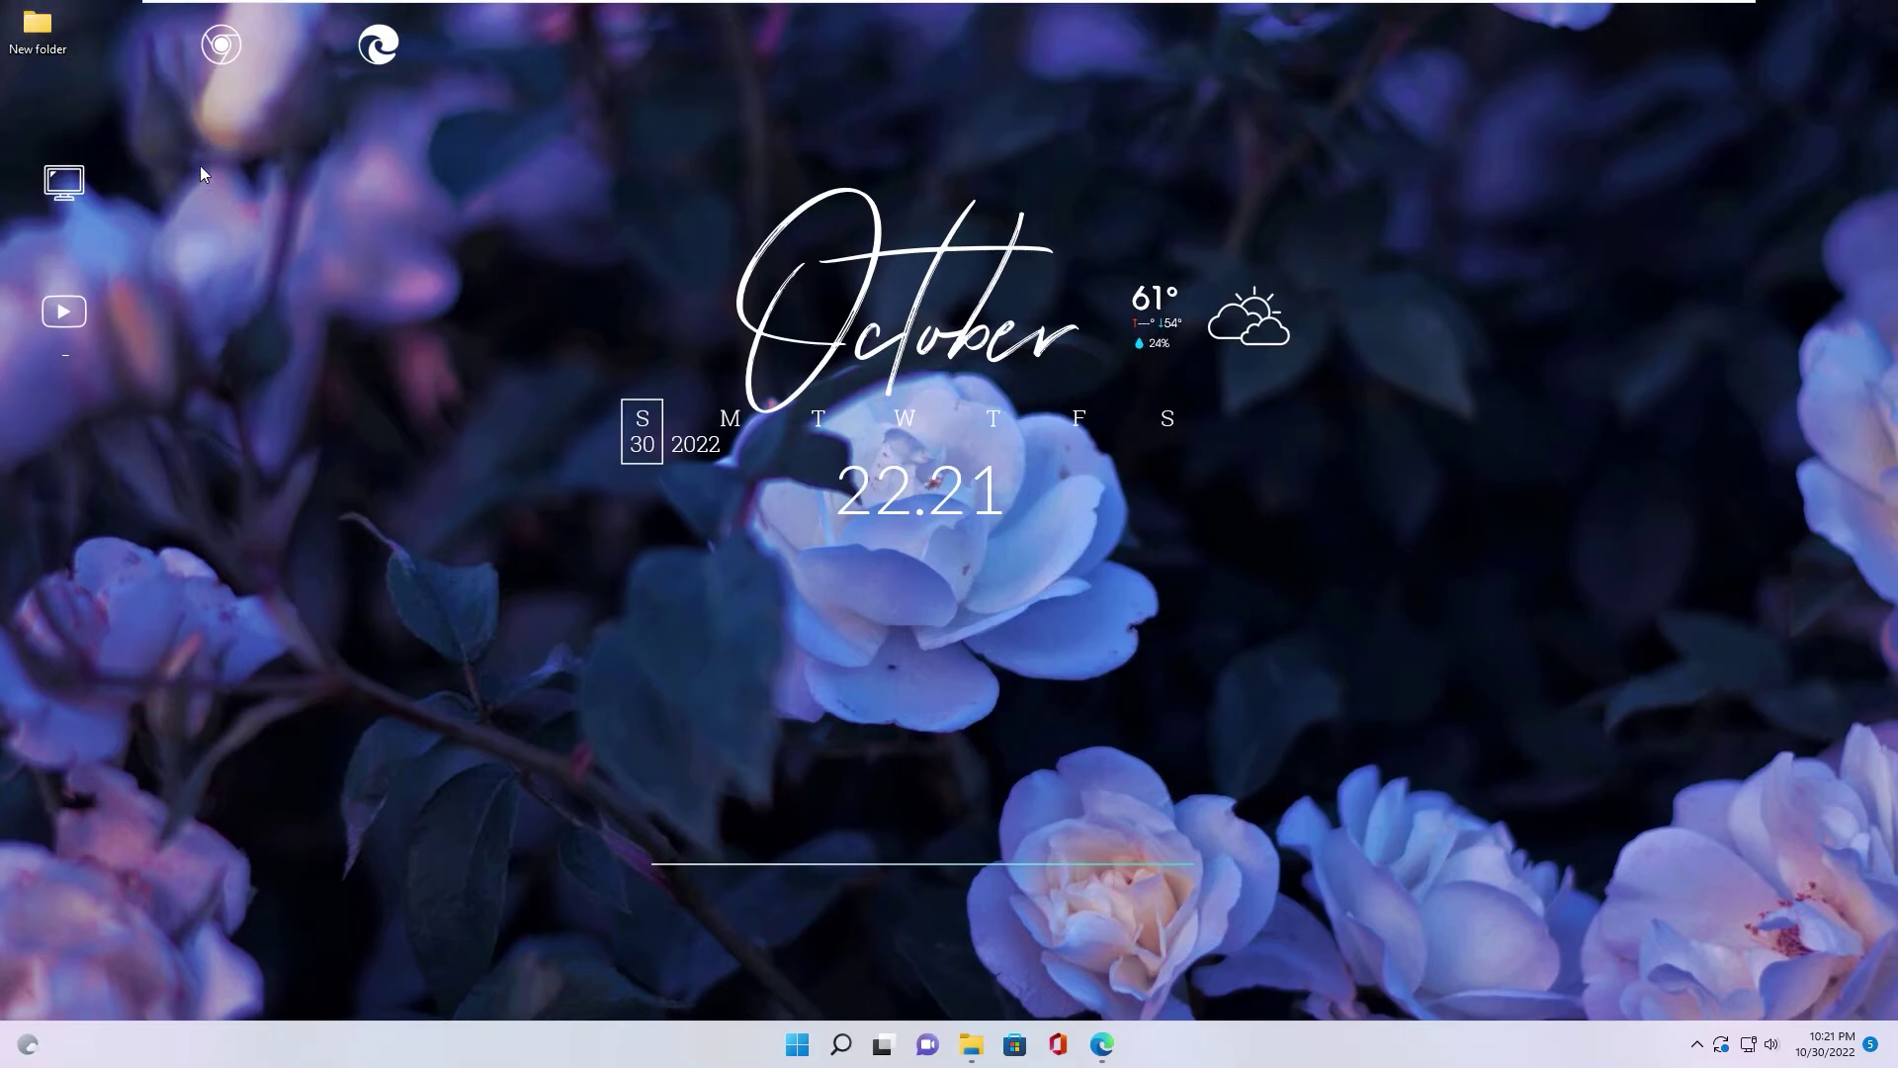
Start renaming New folder from its full context menu
right_click(37, 54)
click(121, 353)
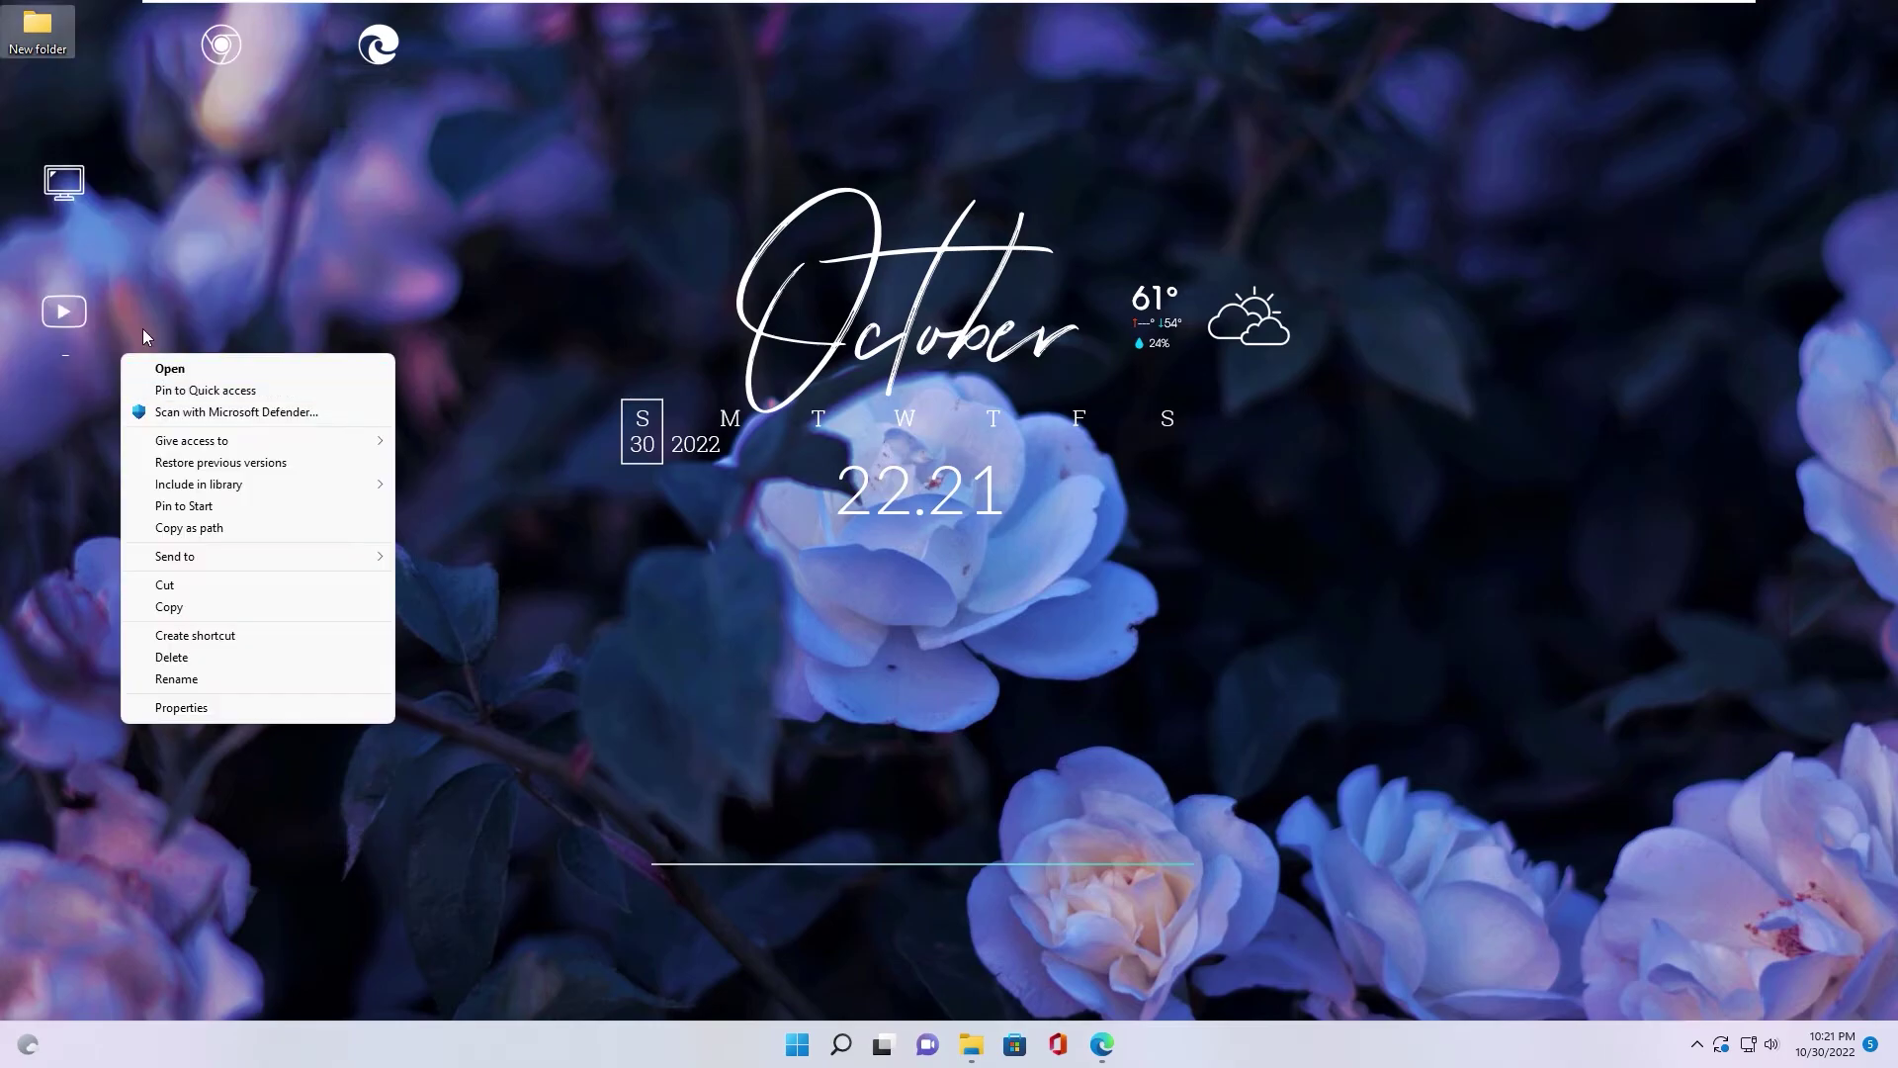
click(186, 682)
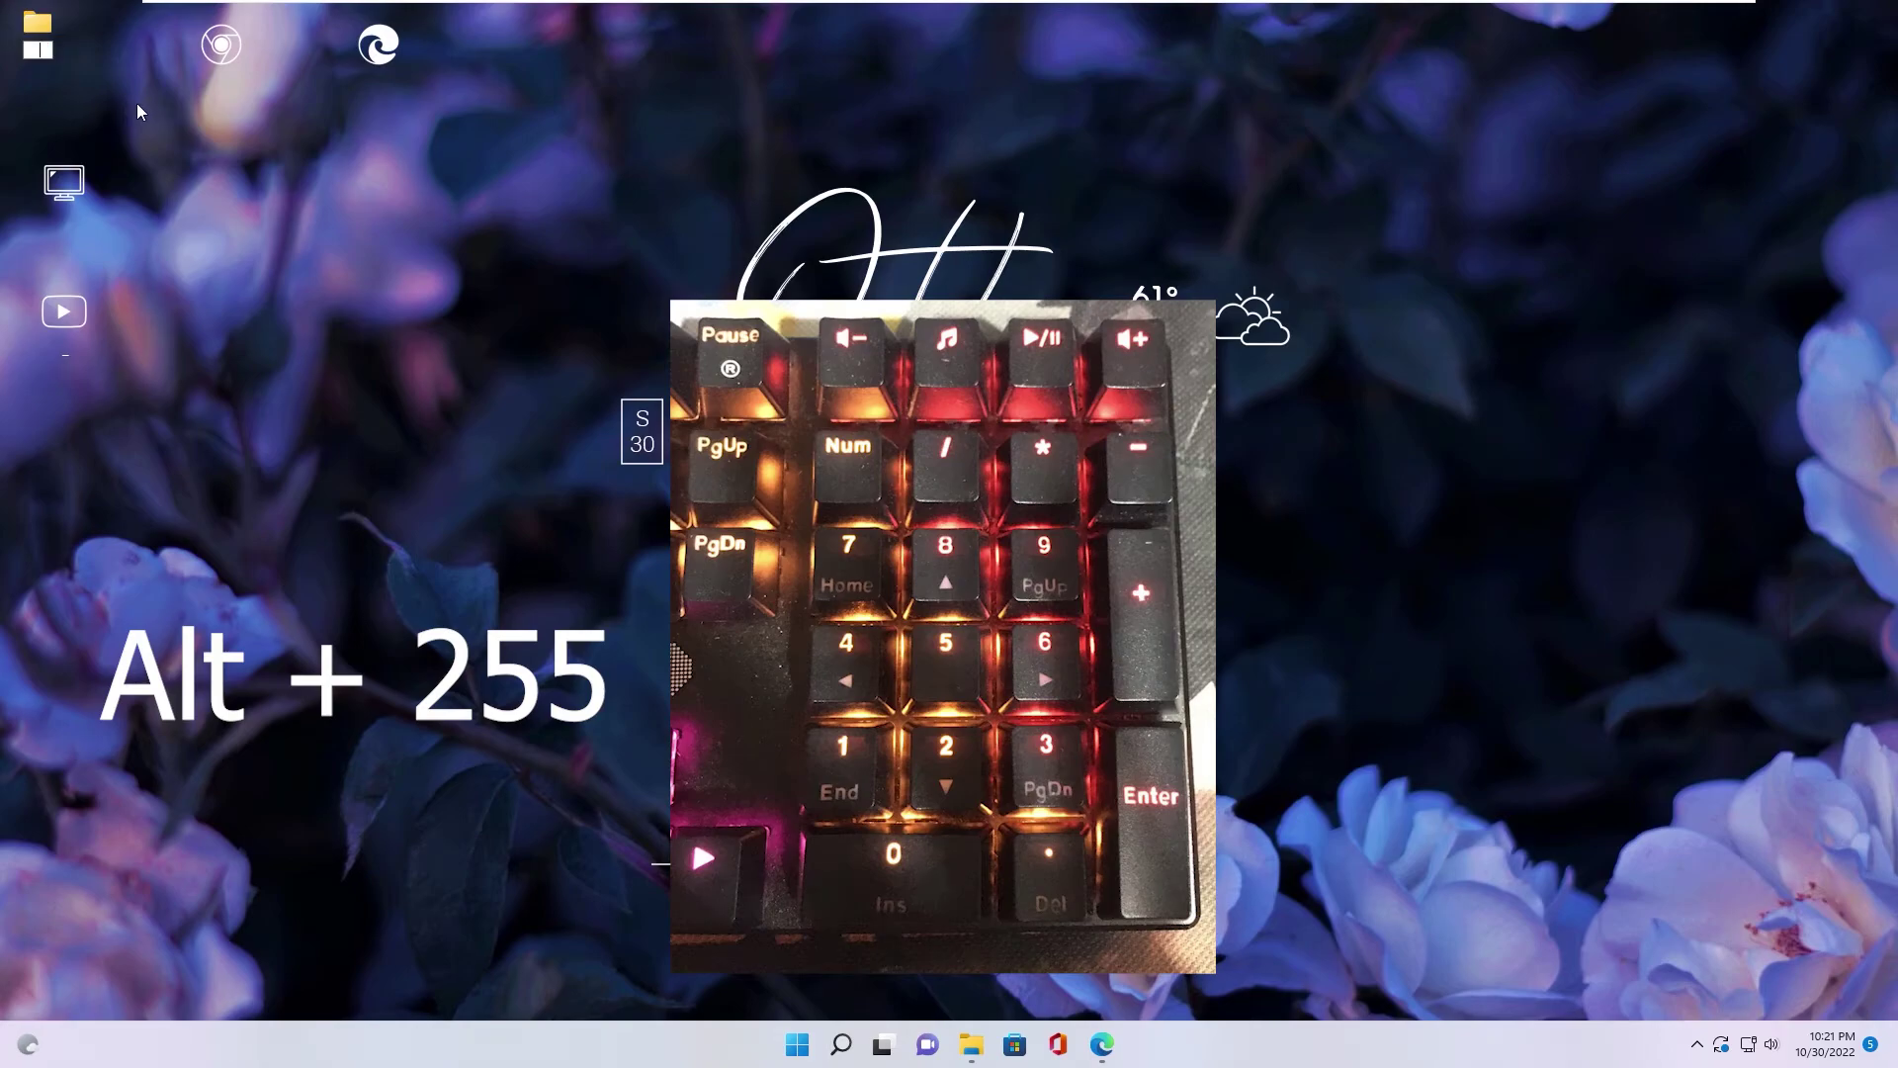
Give the desktop folder the blank SHELL32 icon via Properties > Customize > Change Icon, and apply
right_click(38, 40)
click(116, 328)
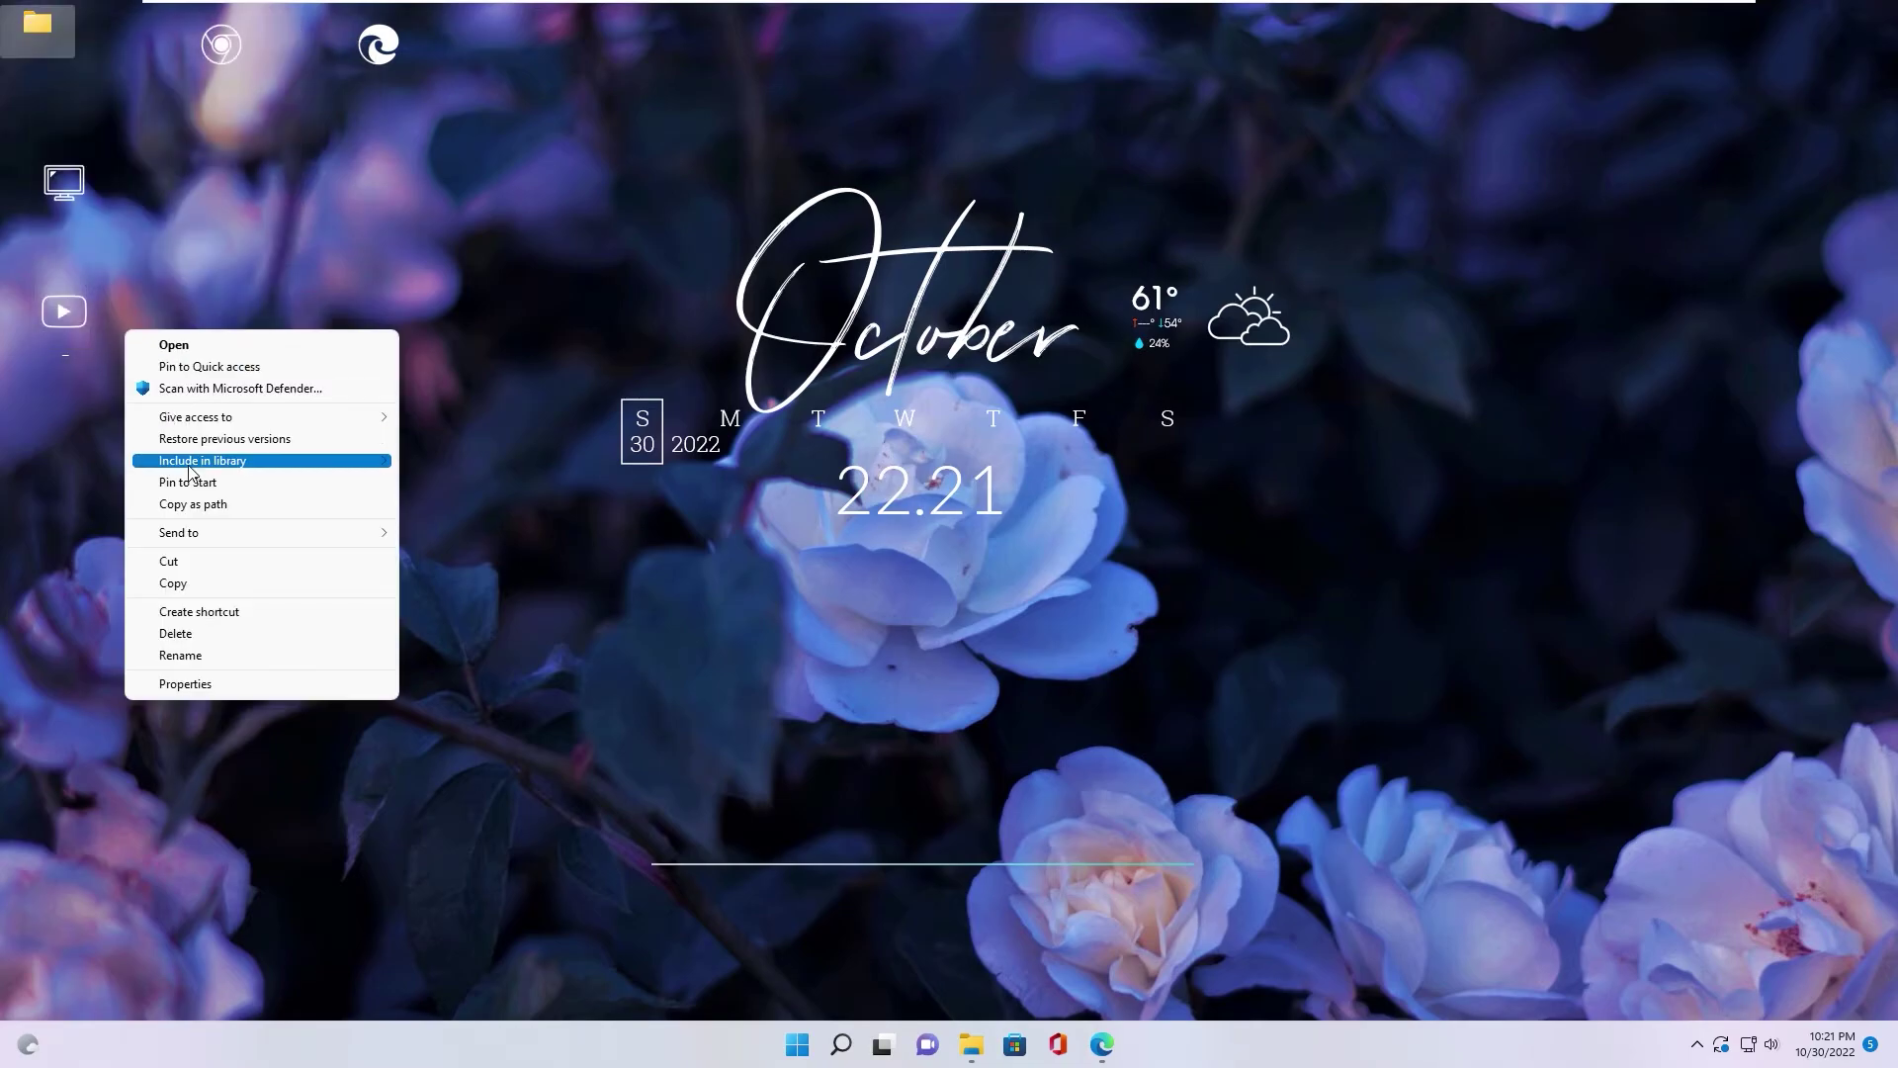
click(188, 687)
click(486, 102)
click(291, 400)
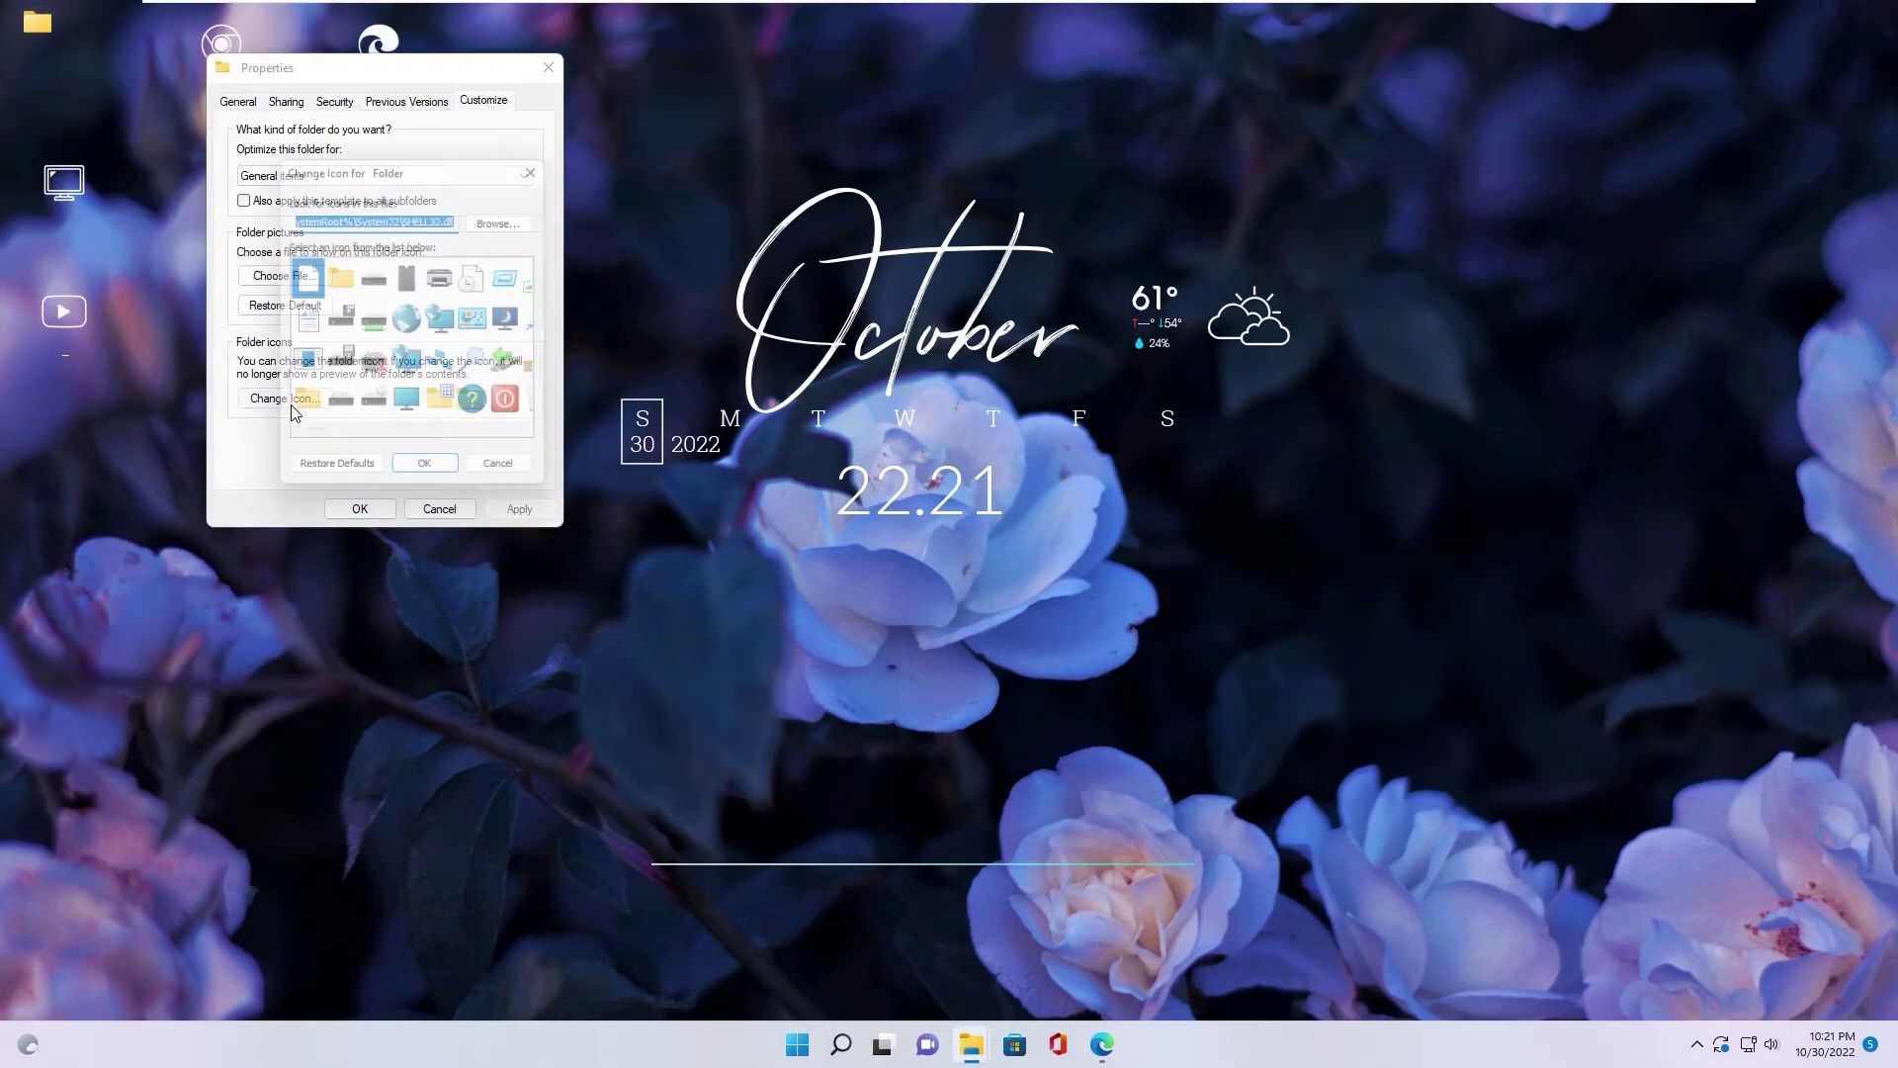
click(340, 407)
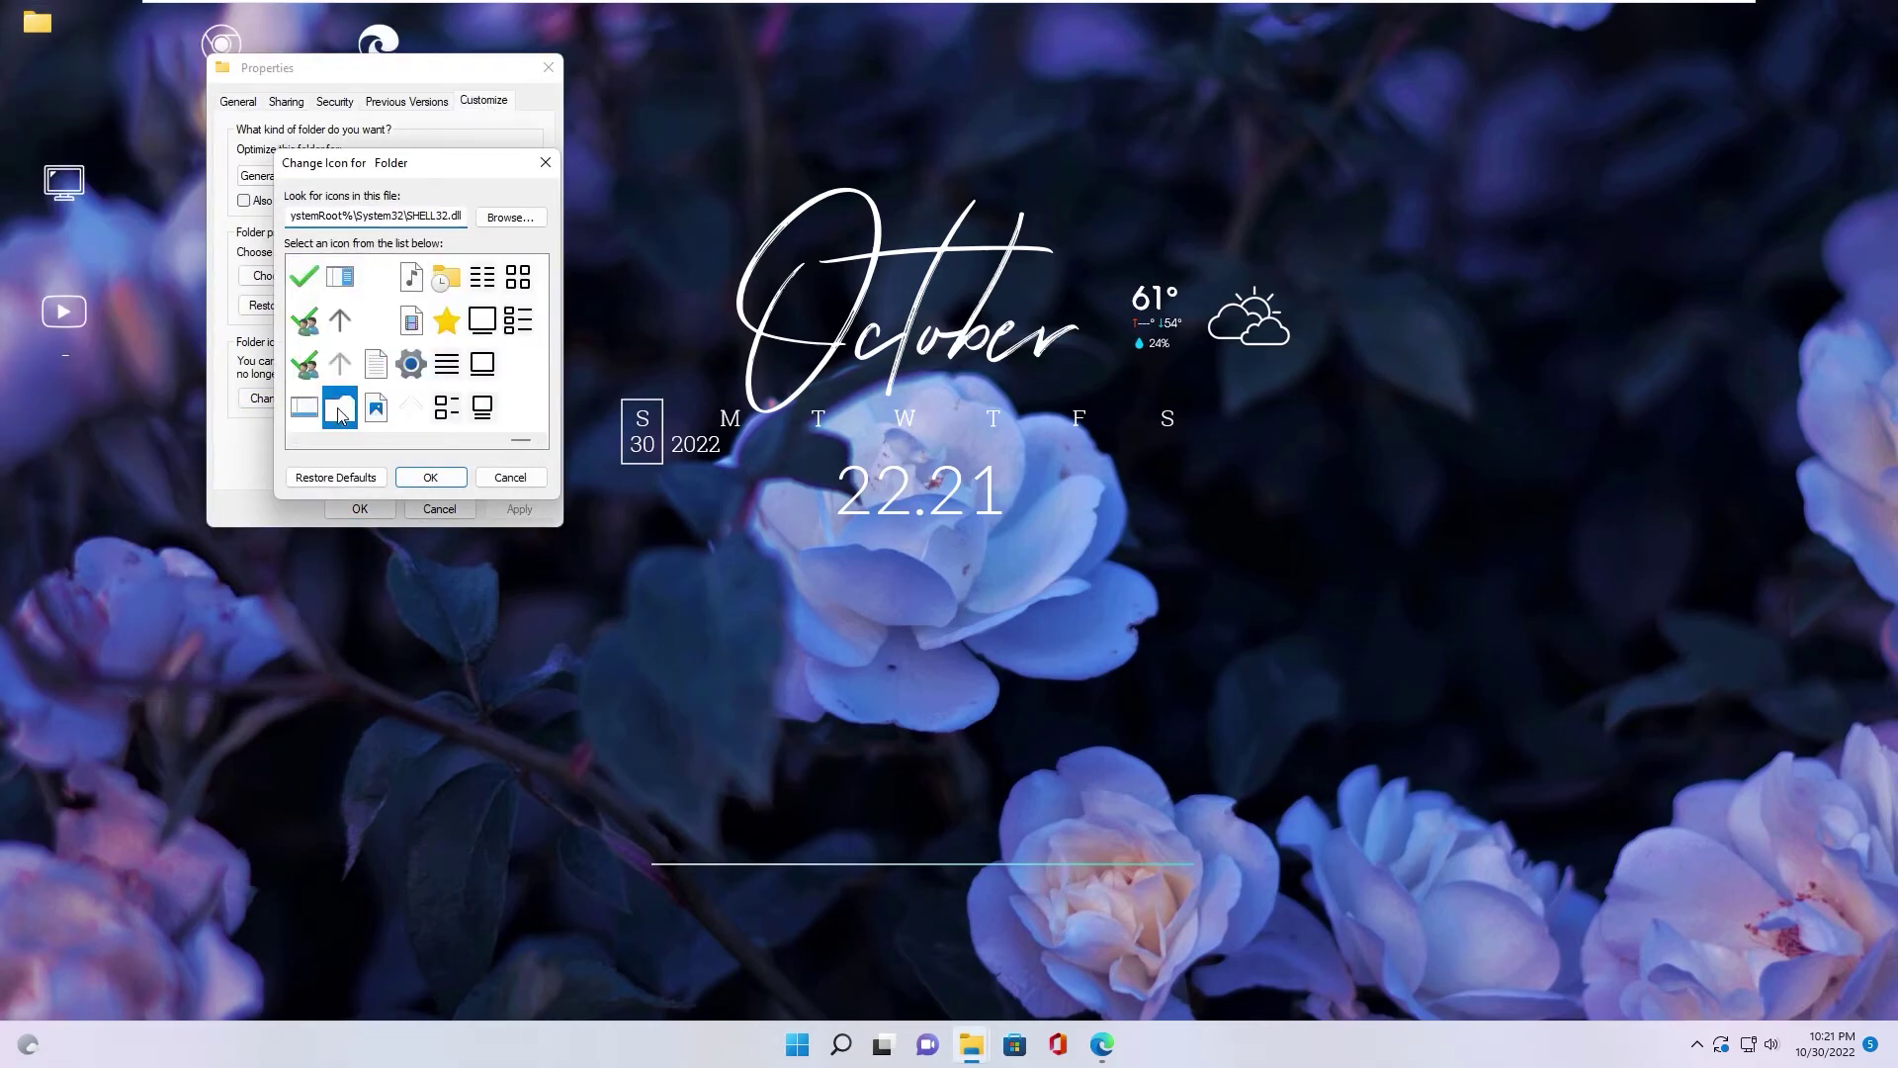
click(431, 479)
click(513, 508)
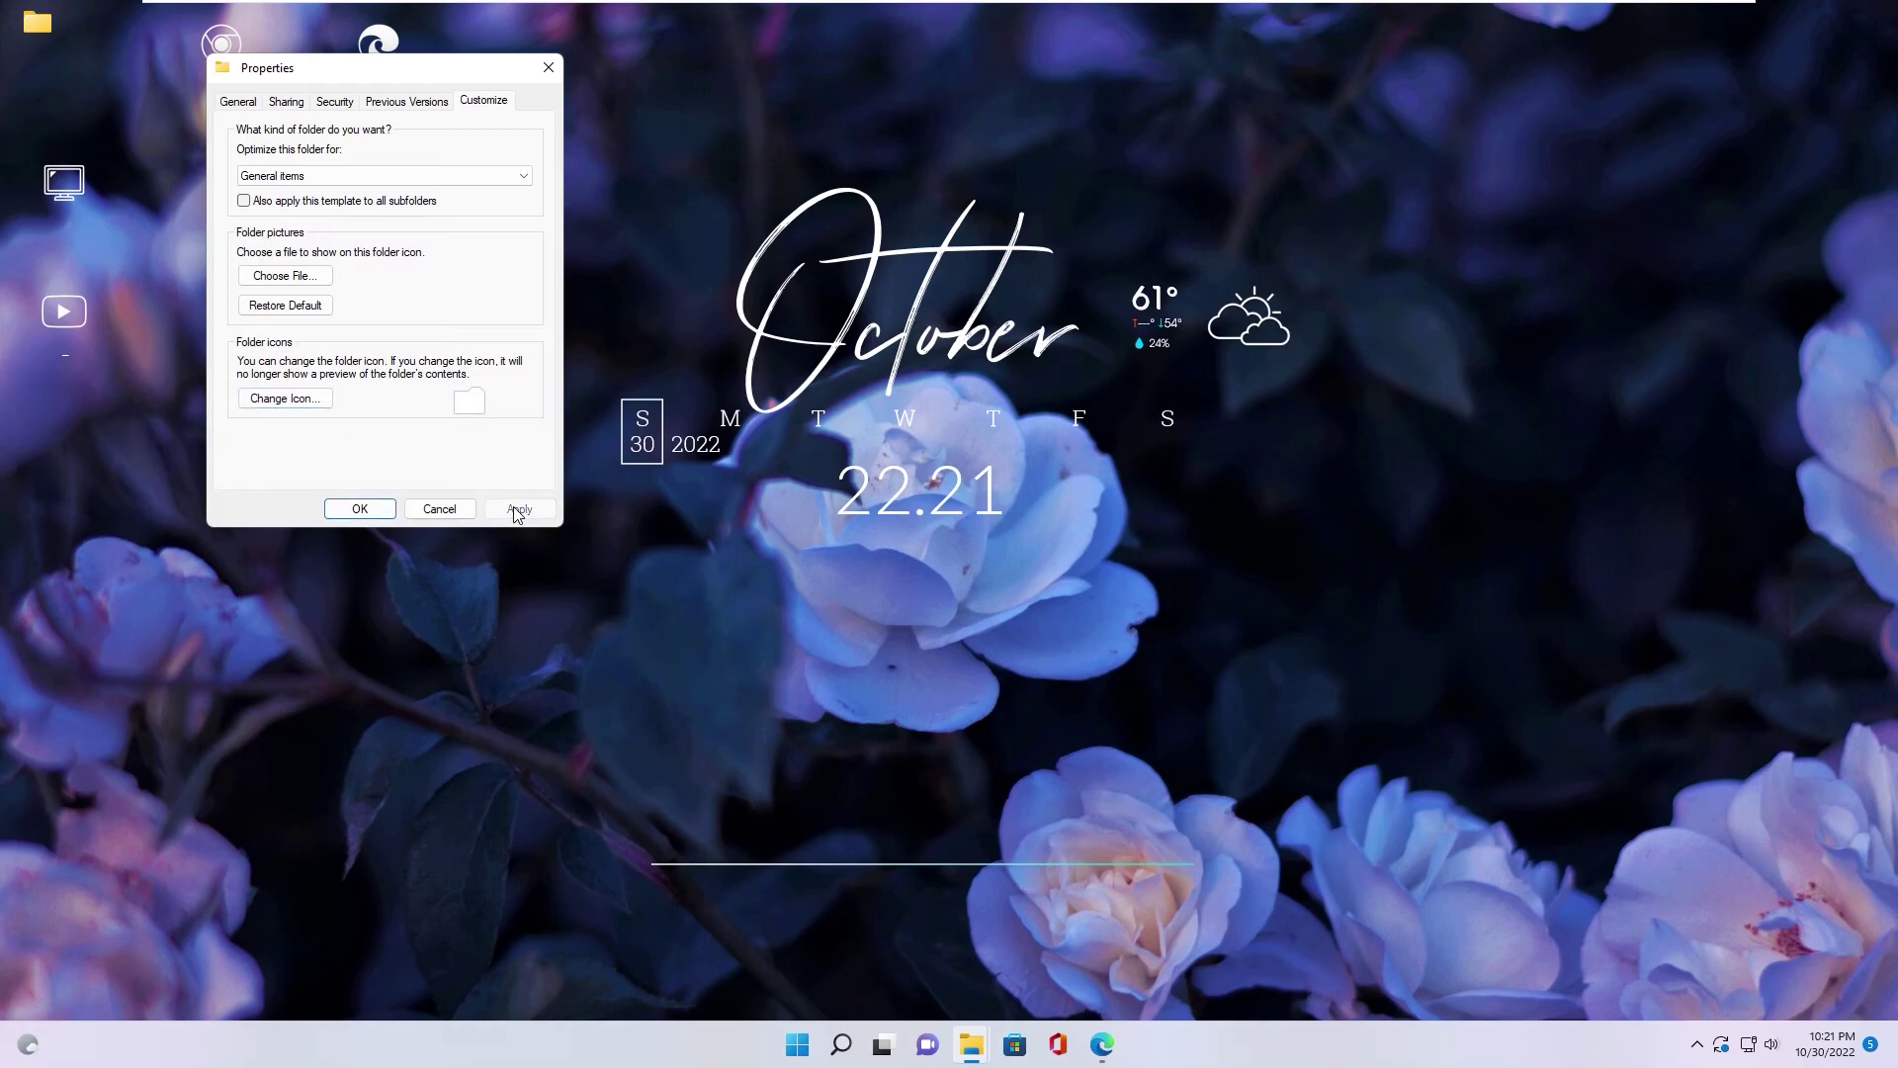
click(362, 508)
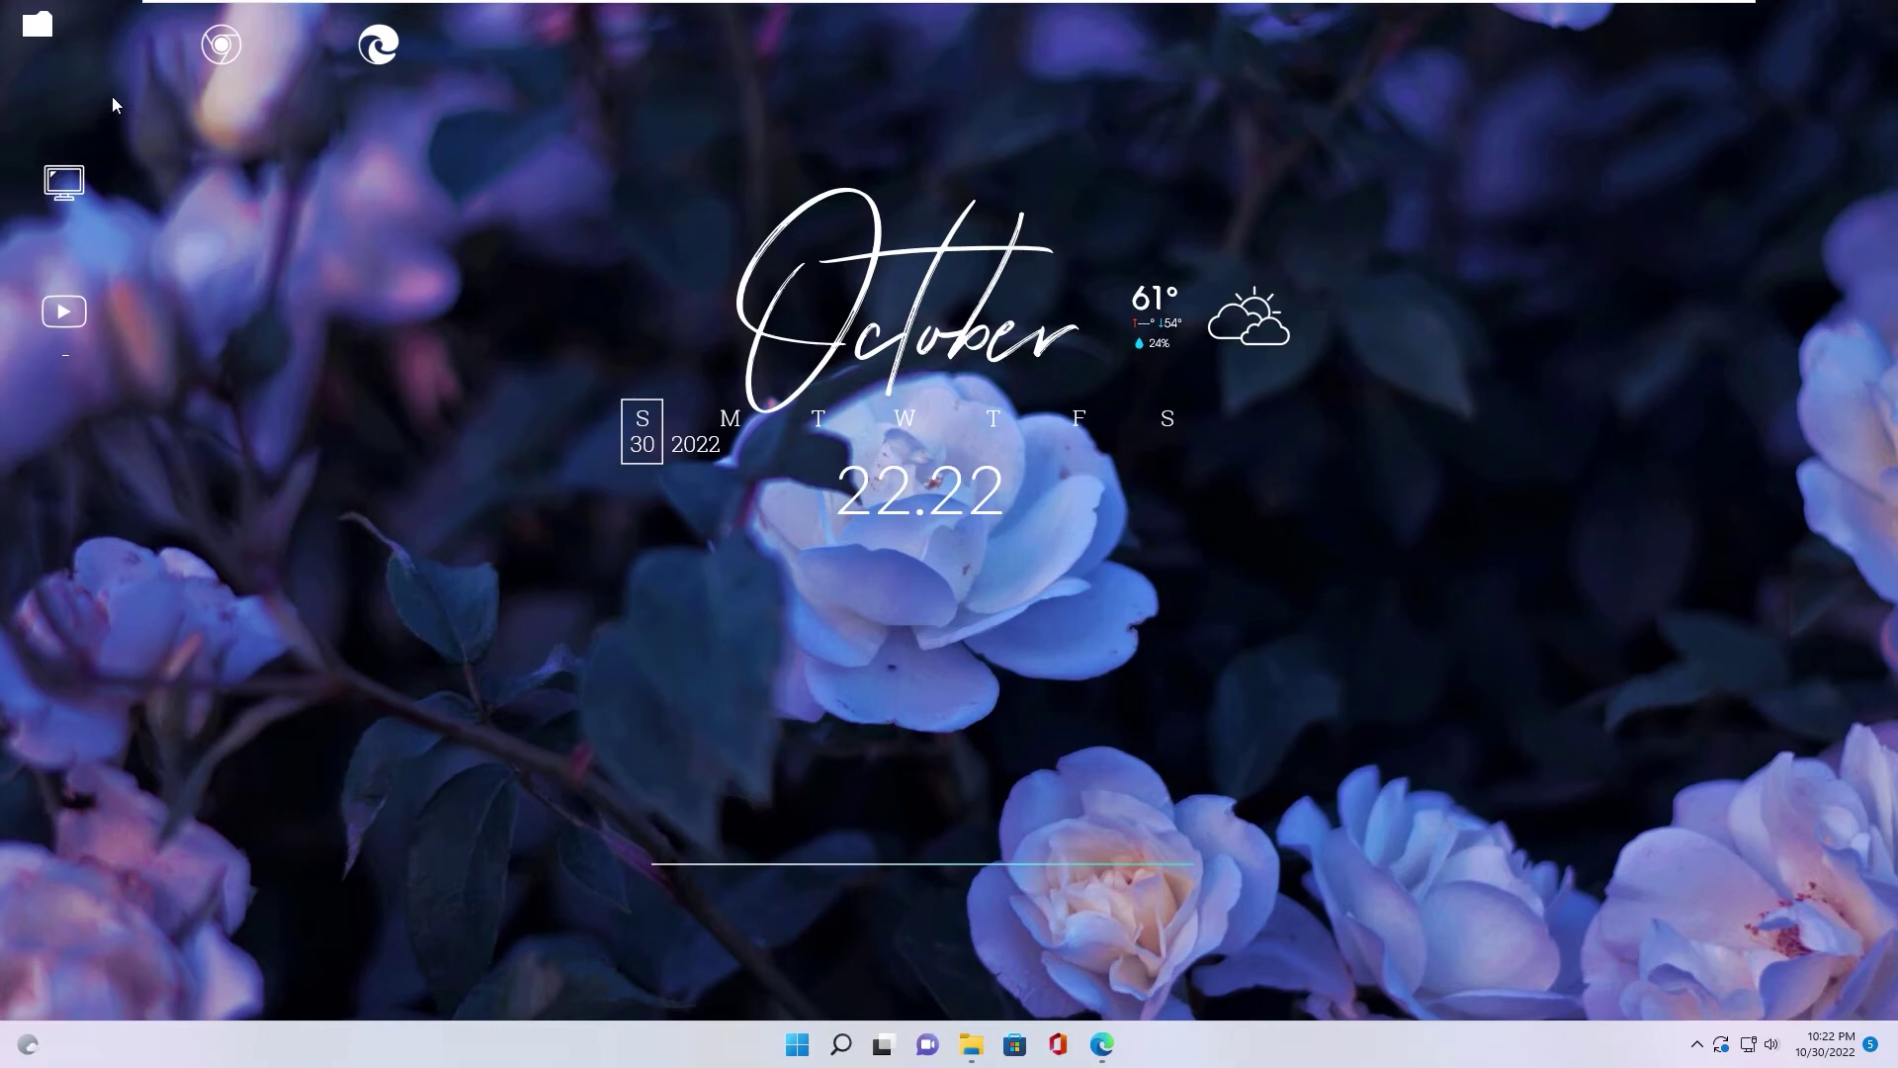
Open the desktop folder, maximize its Explorer window, then minimize it
click(32, 30)
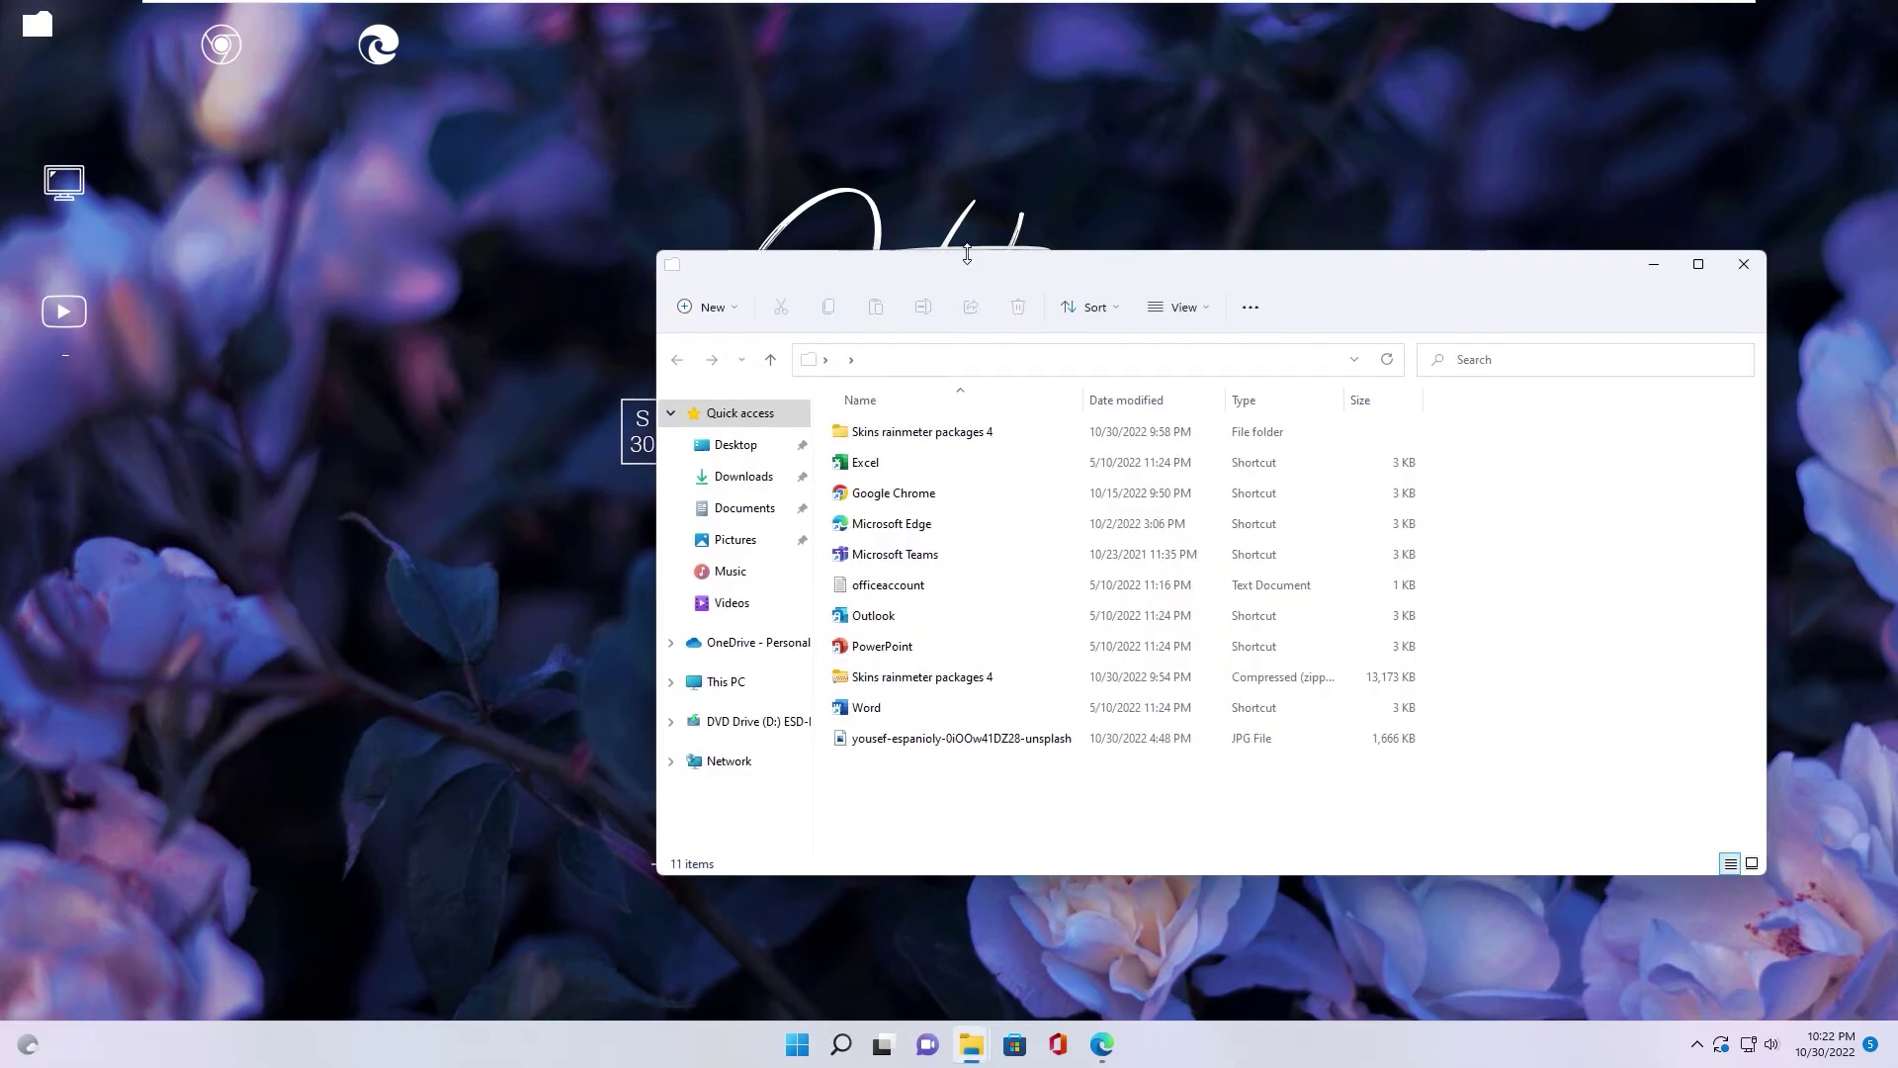
click(1697, 265)
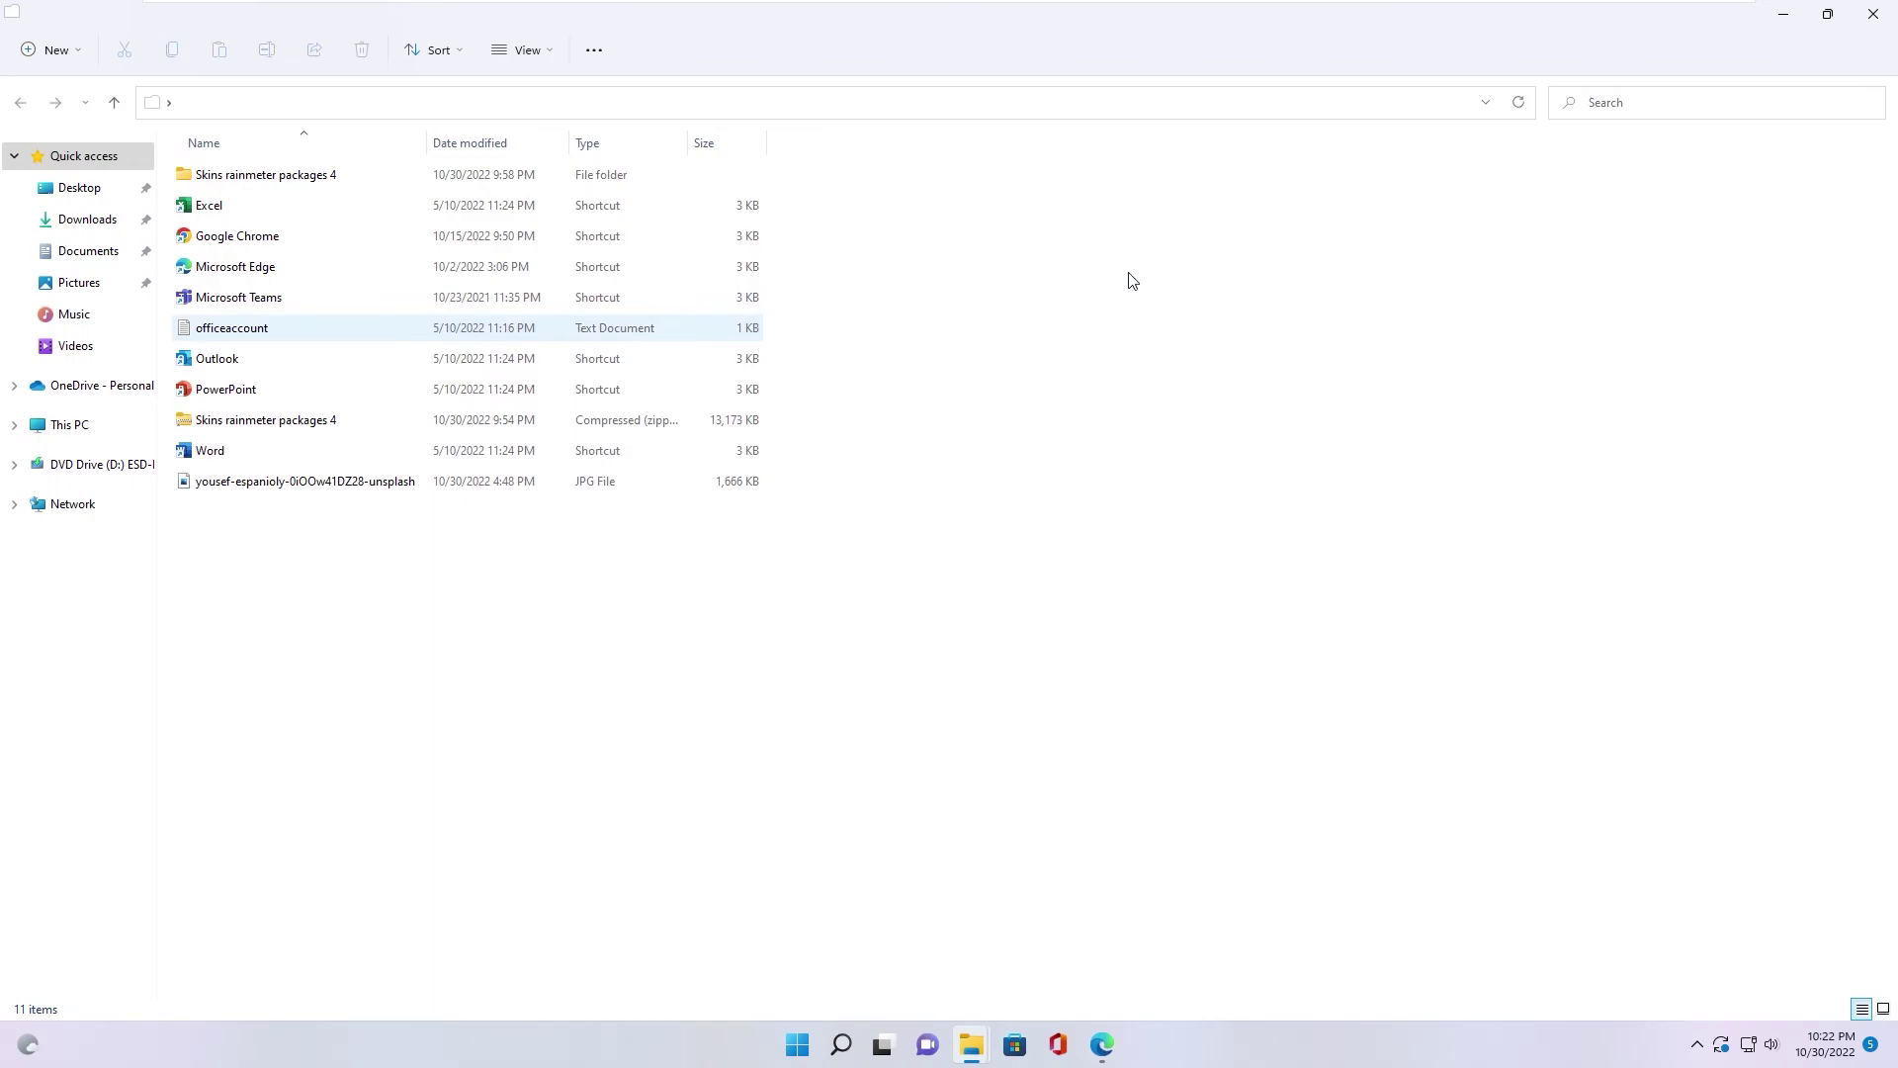
click(1782, 14)
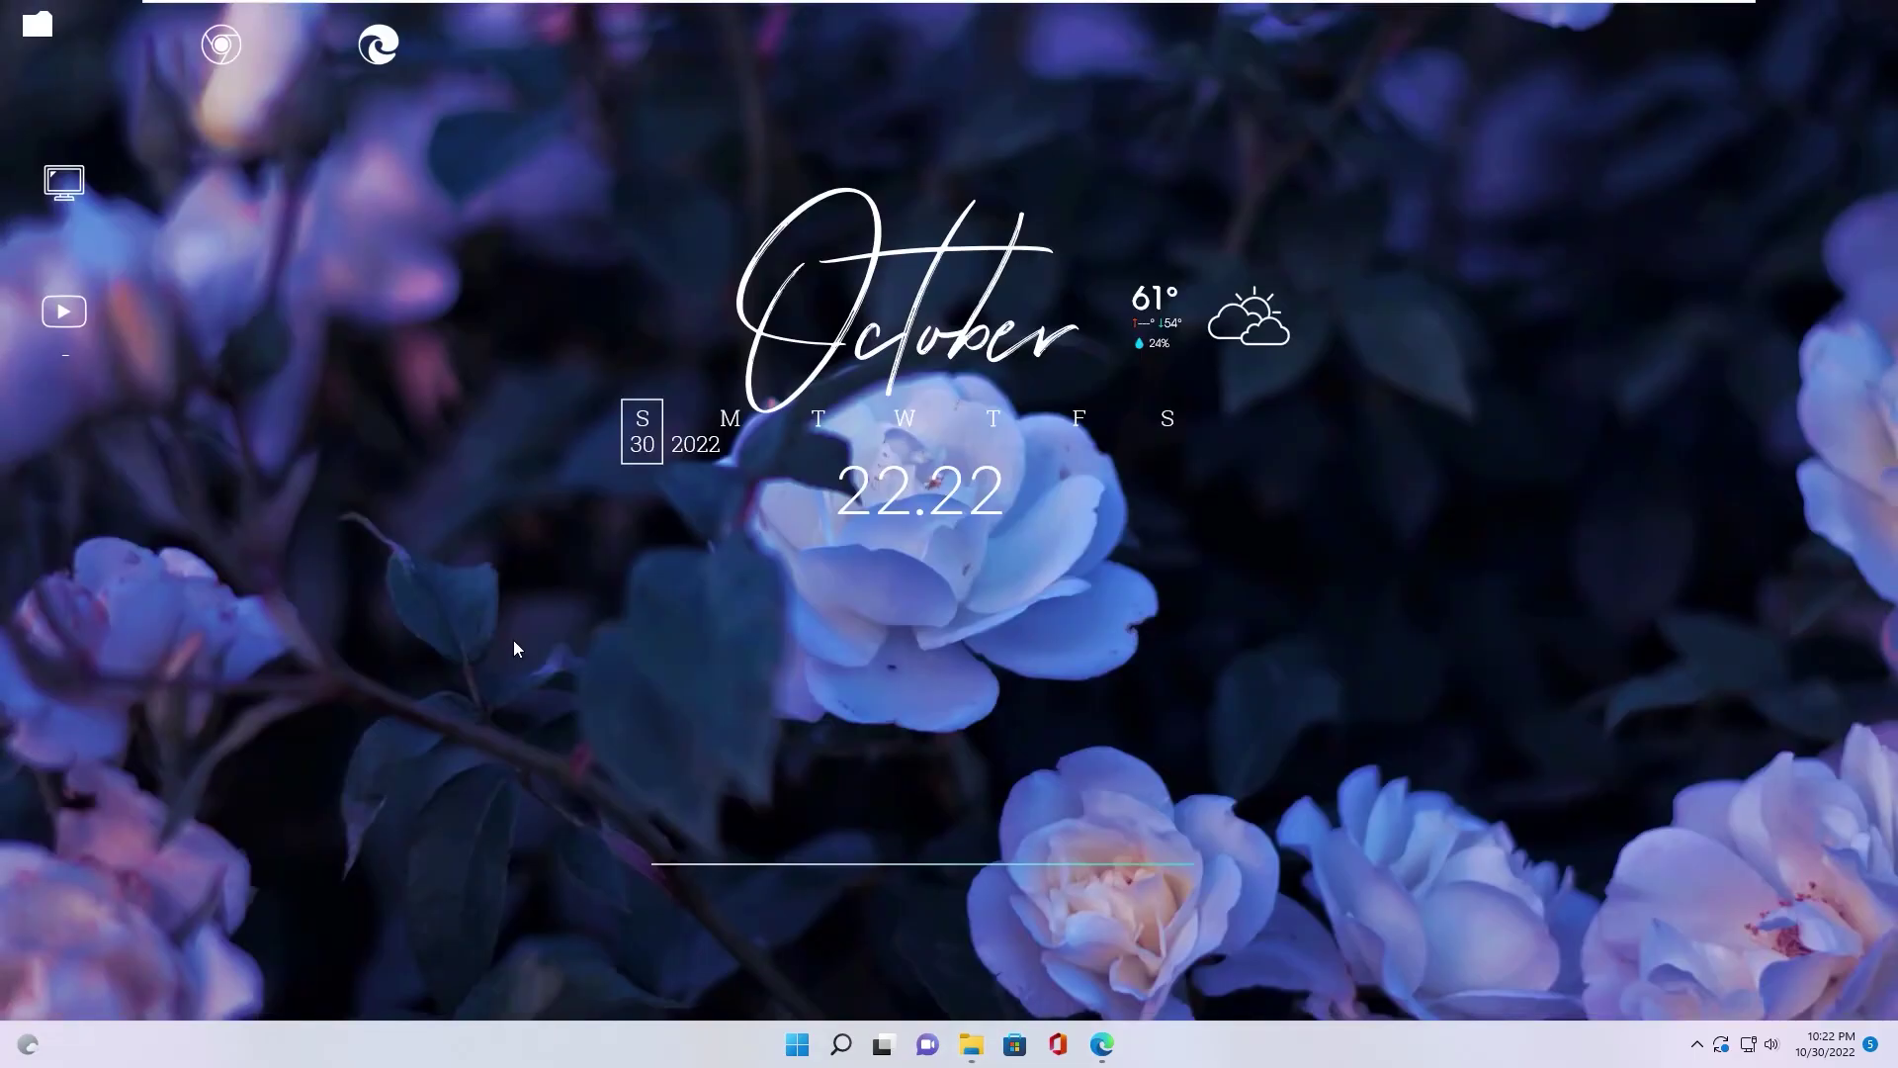
Close Edge and unpin Office, Microsoft Store and File Explorer from the taskbar
click(1103, 1044)
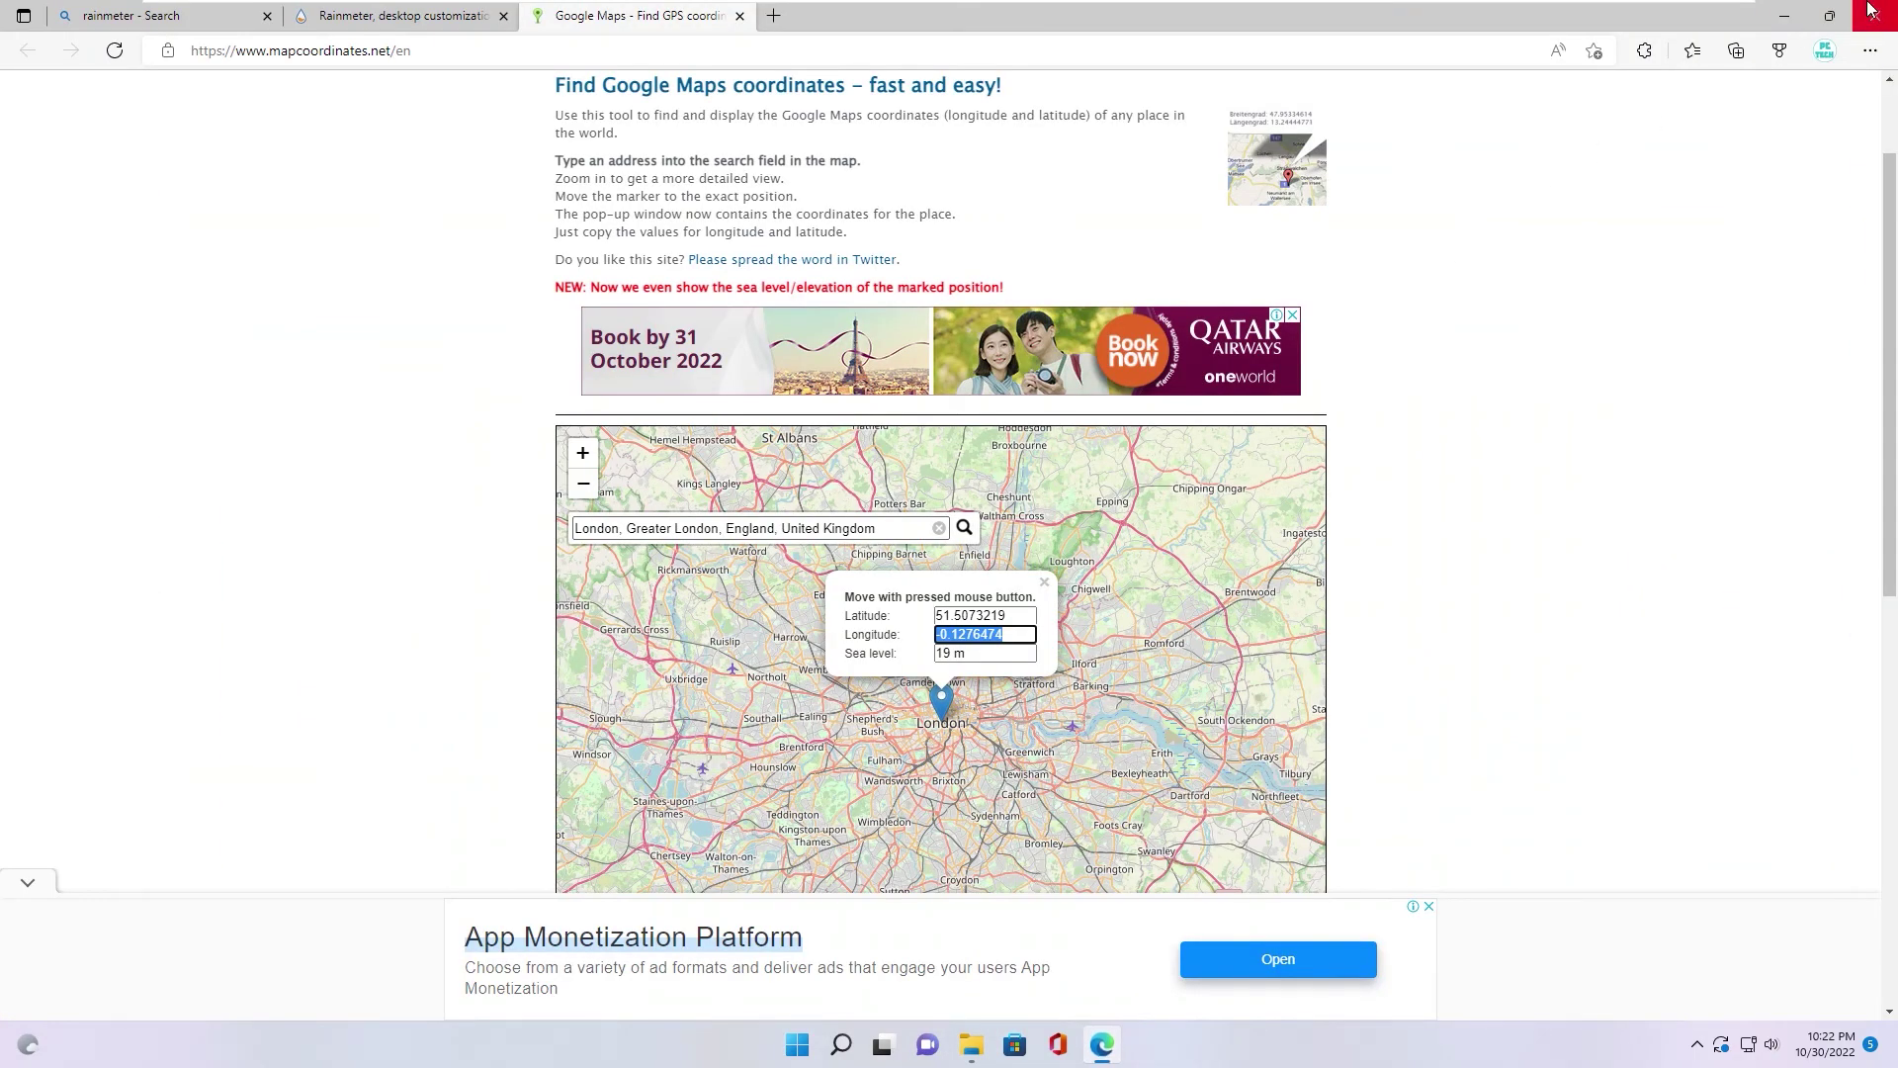
click(1875, 15)
right_click(1081, 1045)
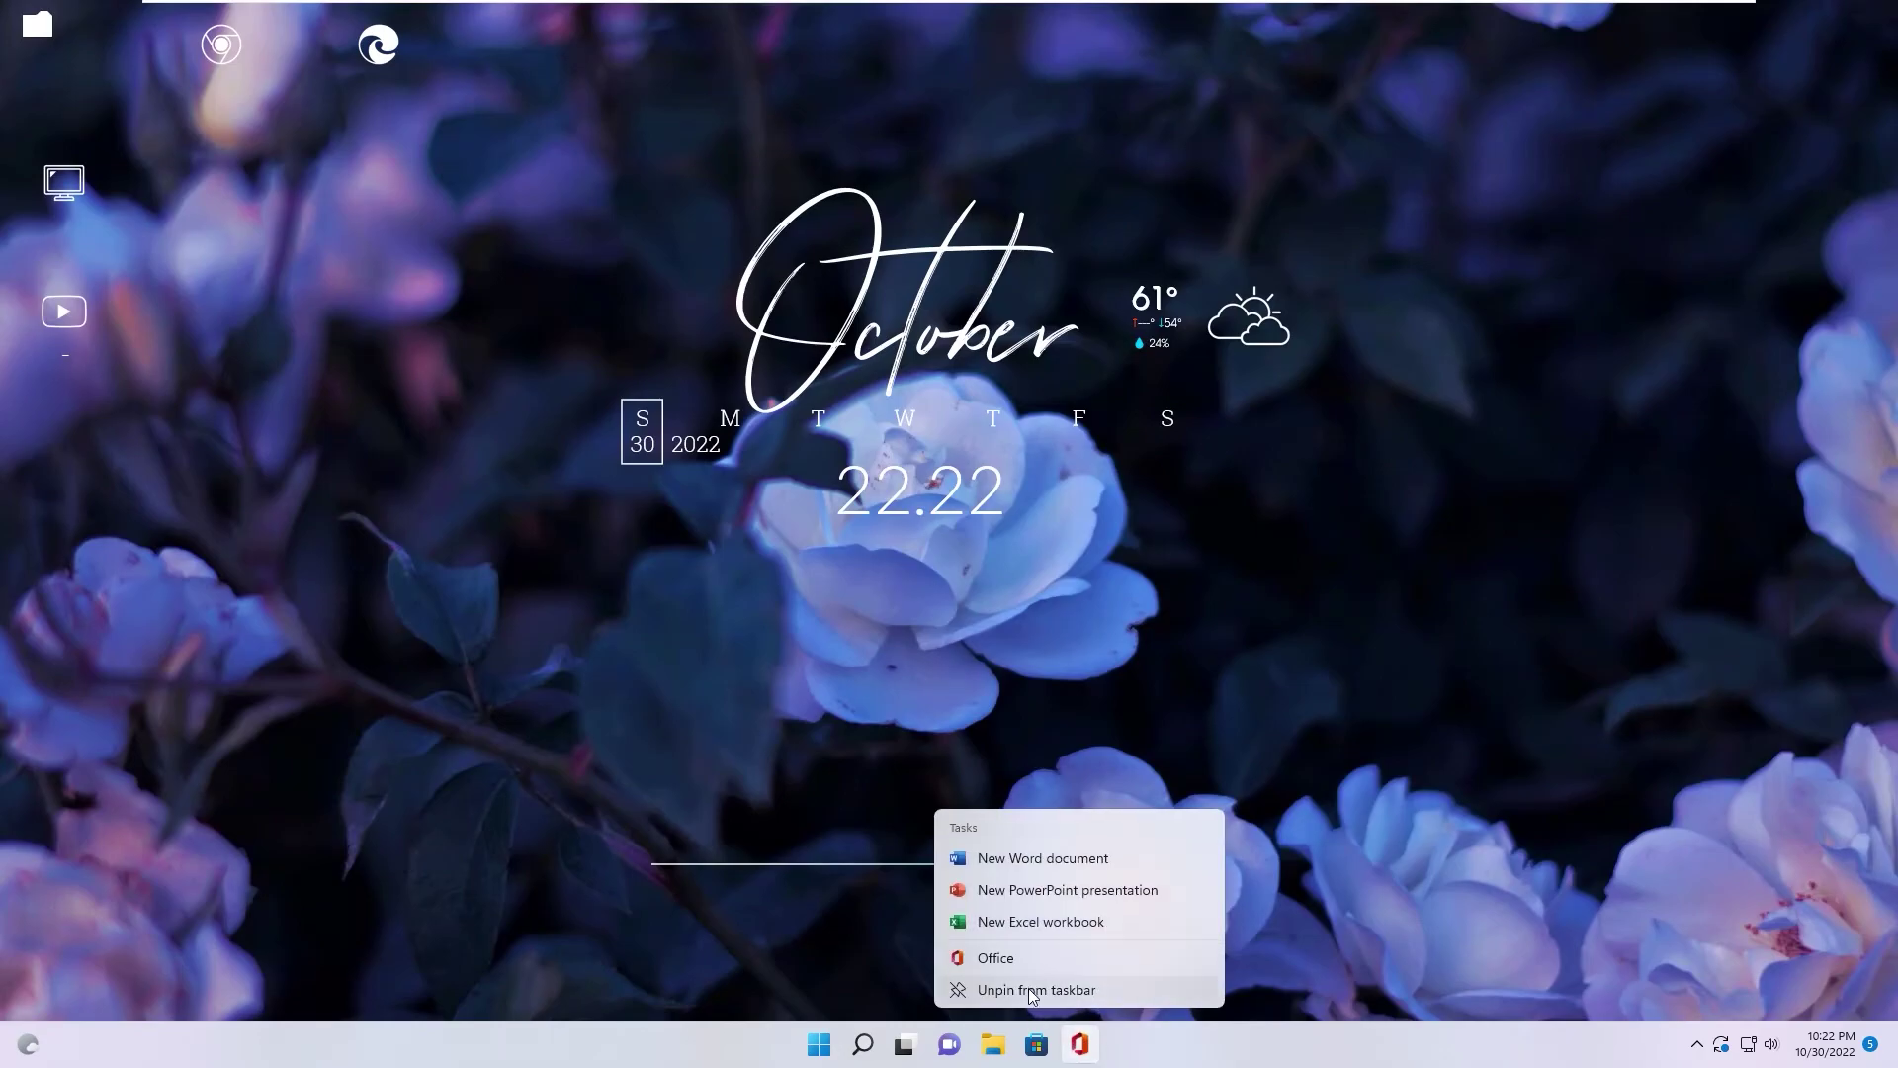
click(1031, 993)
right_click(1054, 1052)
click(1009, 993)
right_click(1034, 1044)
click(988, 983)
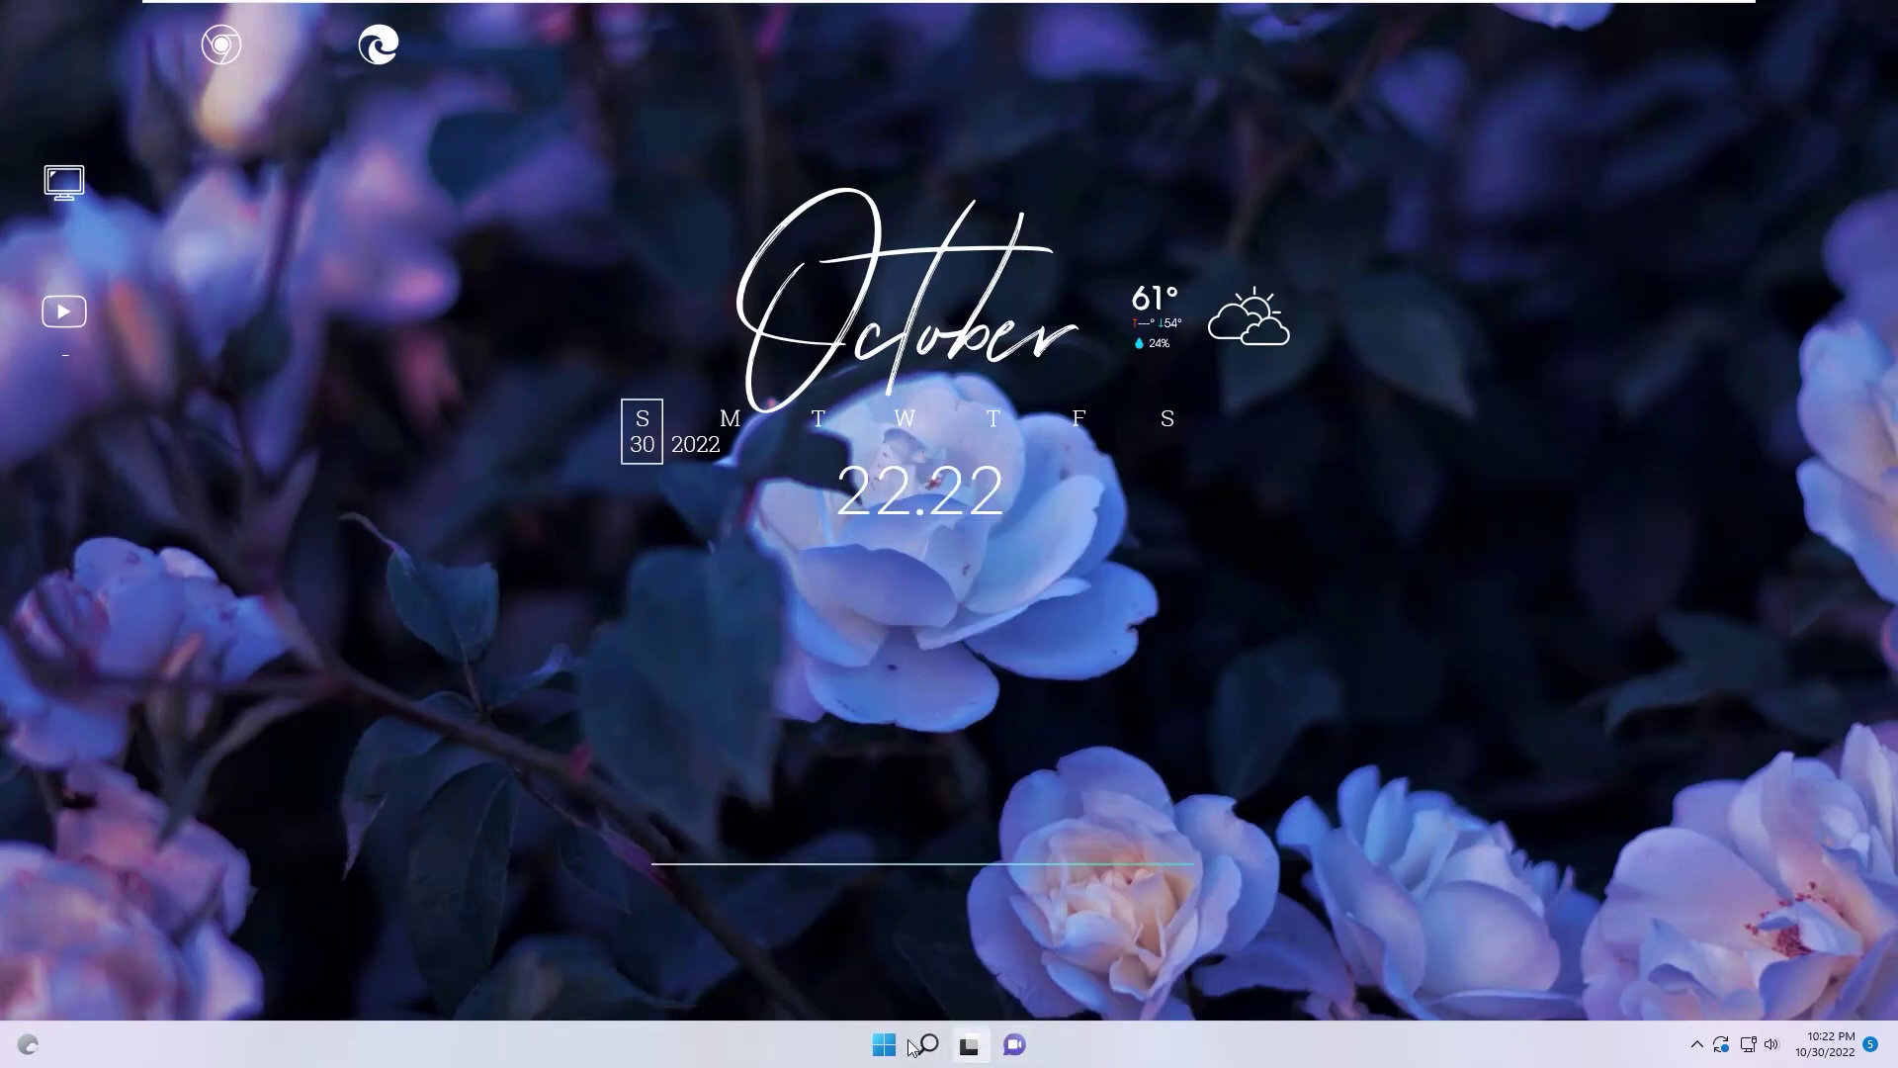
Turn off Search, Task view, Widgets and Chat in Settings > Personalization > Taskbar
click(885, 1044)
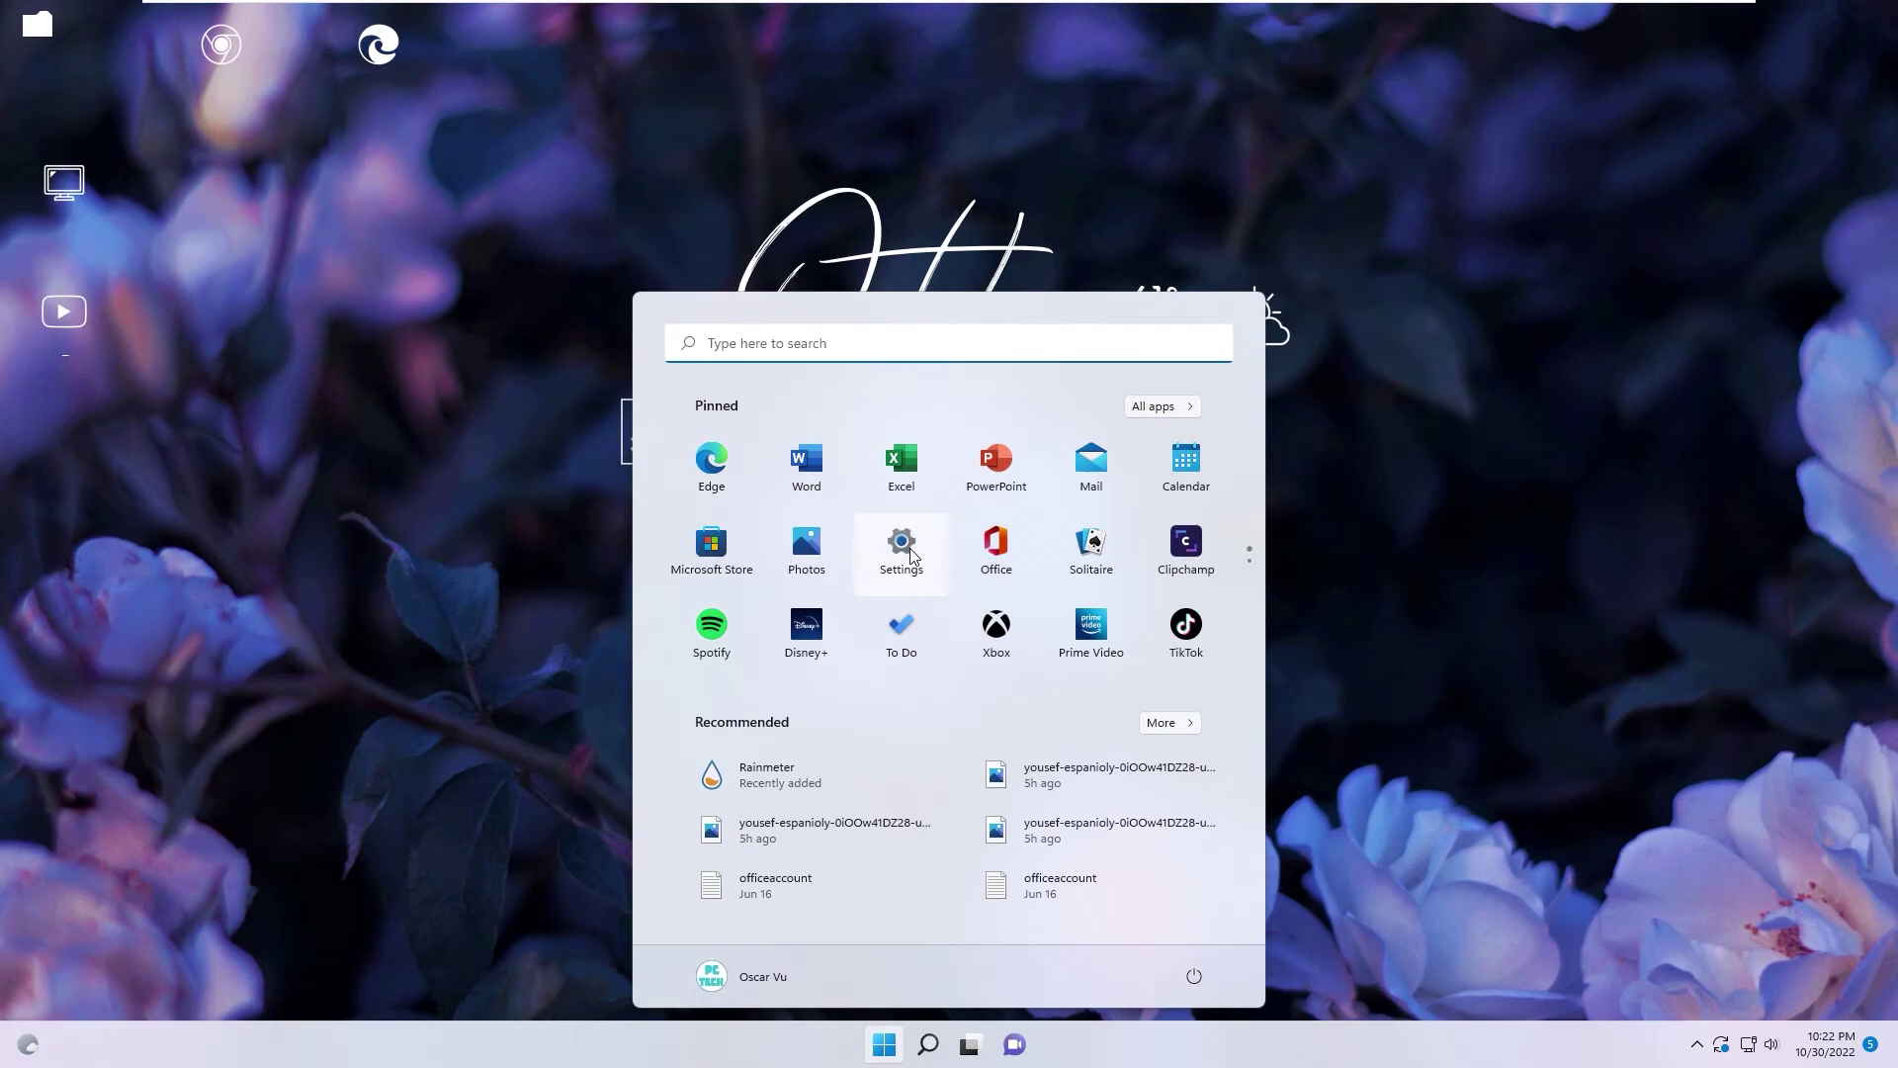
click(902, 584)
click(97, 332)
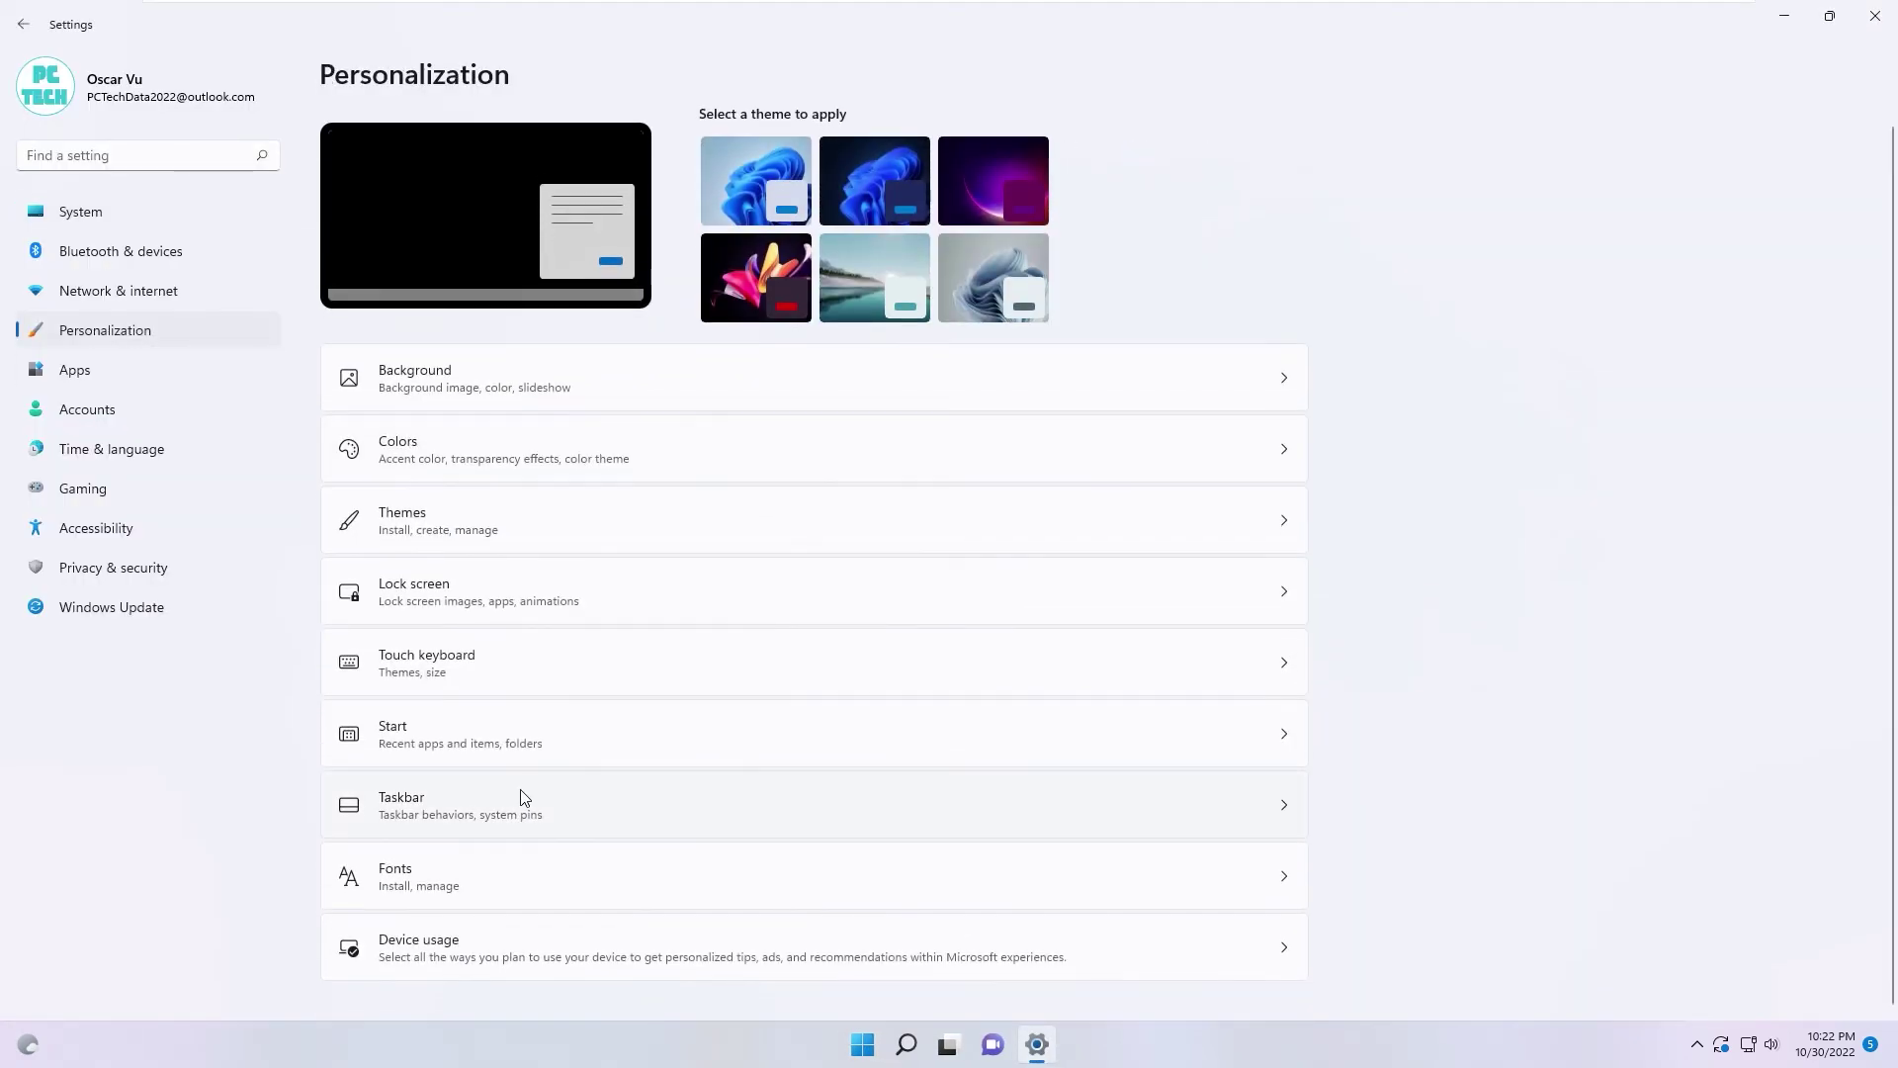
click(513, 797)
click(1244, 206)
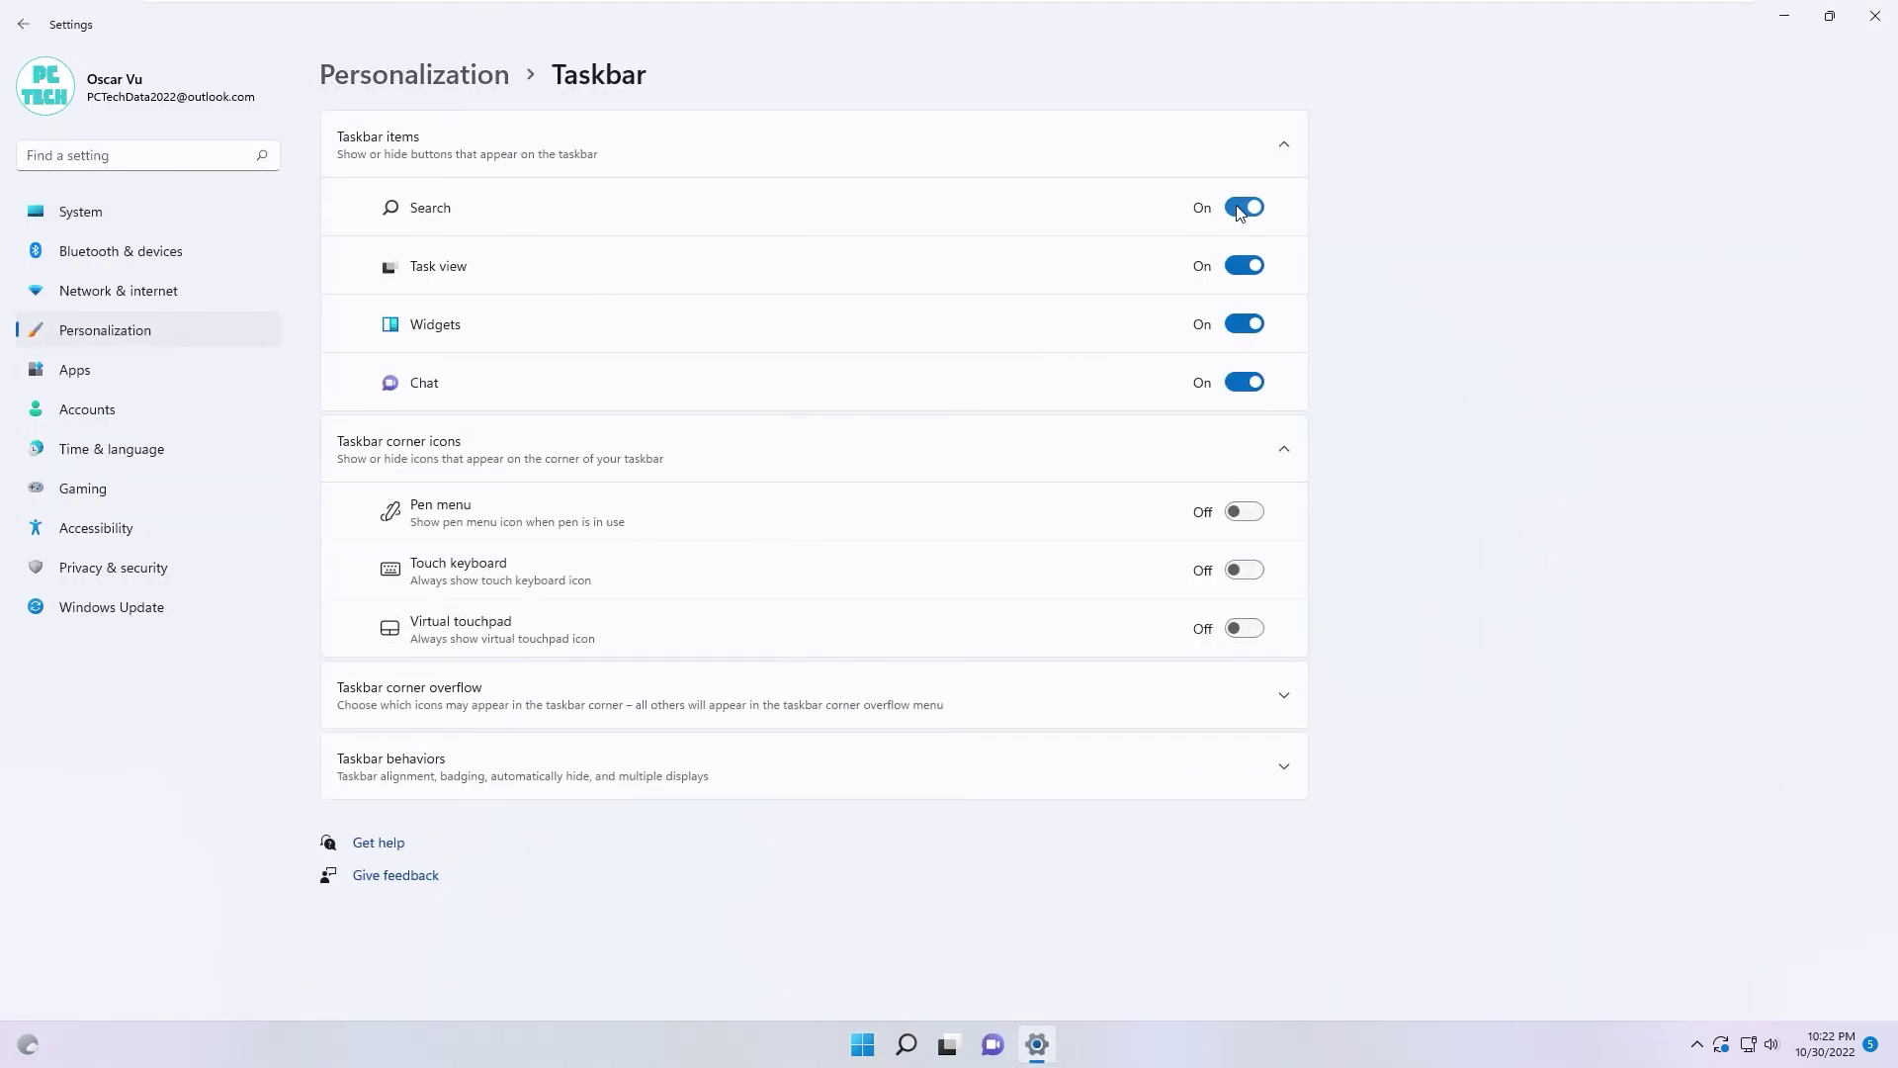
click(1244, 265)
click(1244, 323)
click(1244, 382)
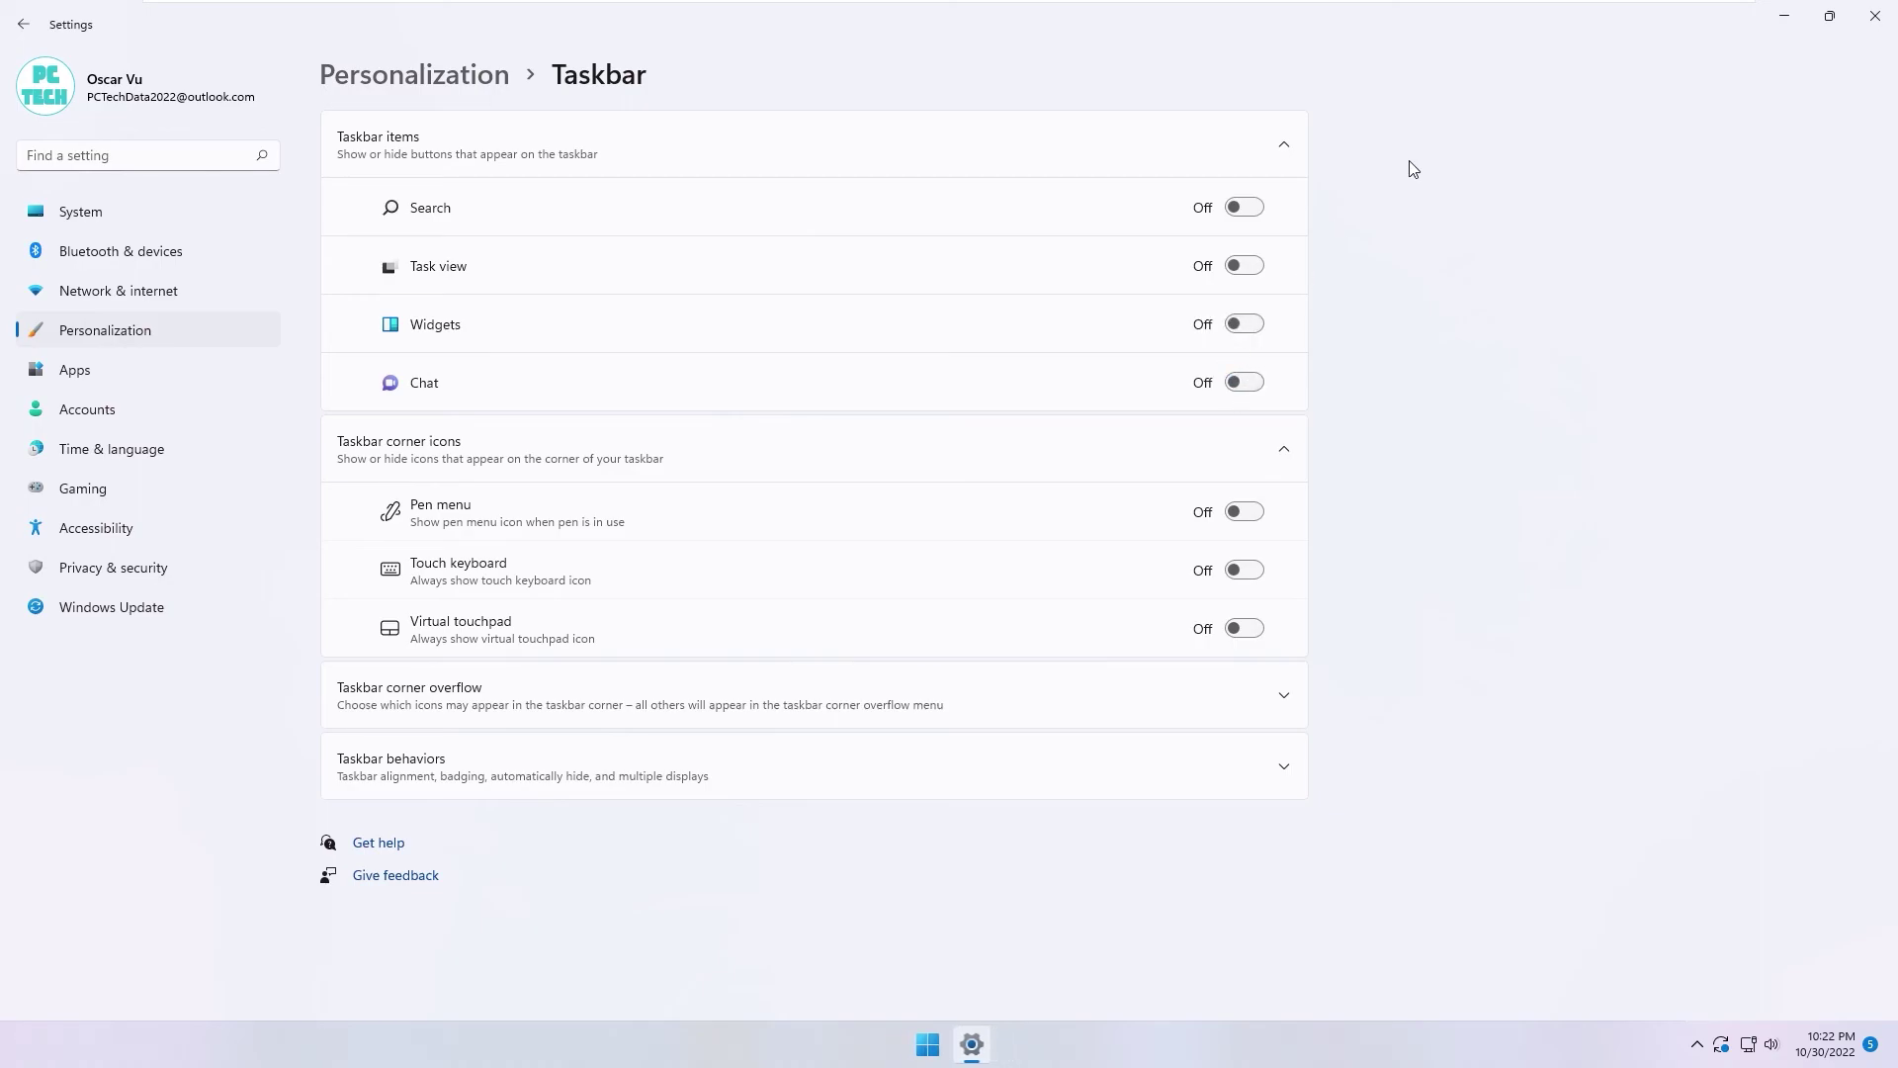
click(1872, 13)
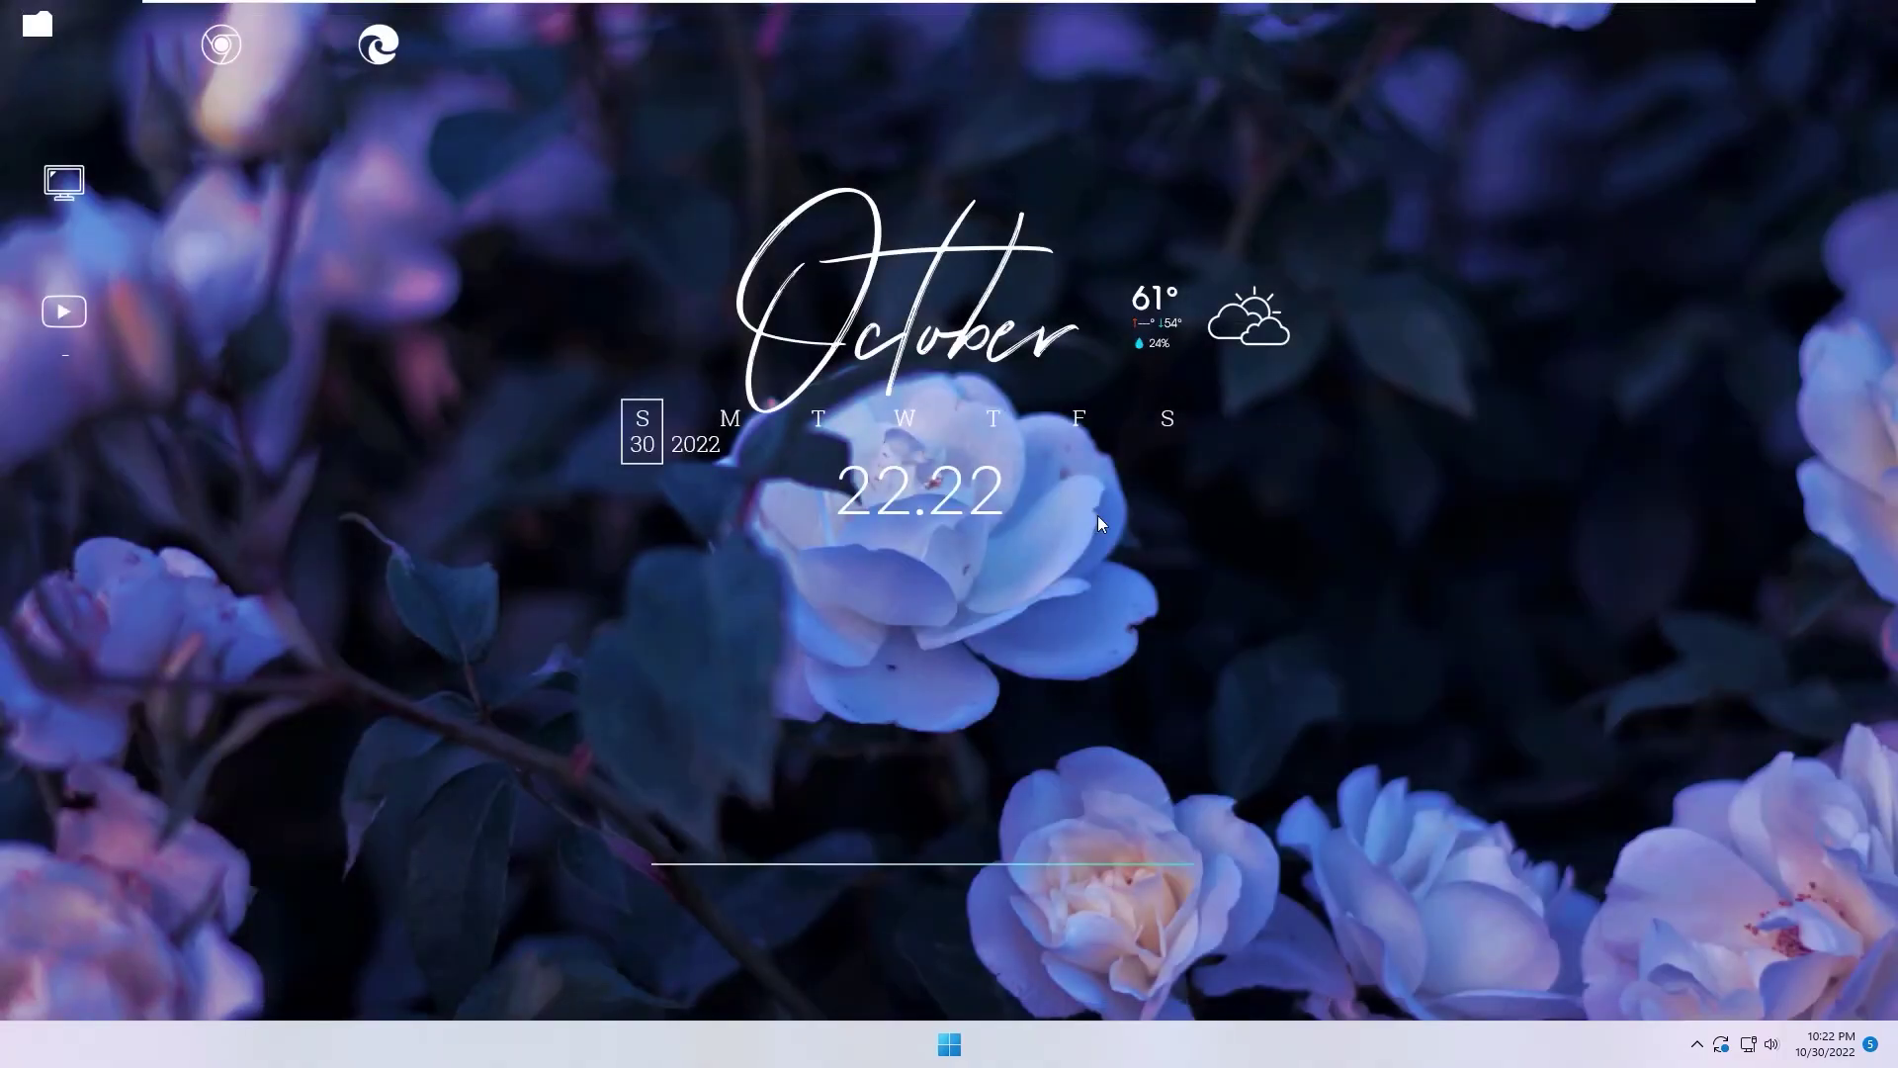
Install TranslucentTB from Microsoft Store via 'translucenttb' search, launch it, and continue past the welcome
click(949, 1044)
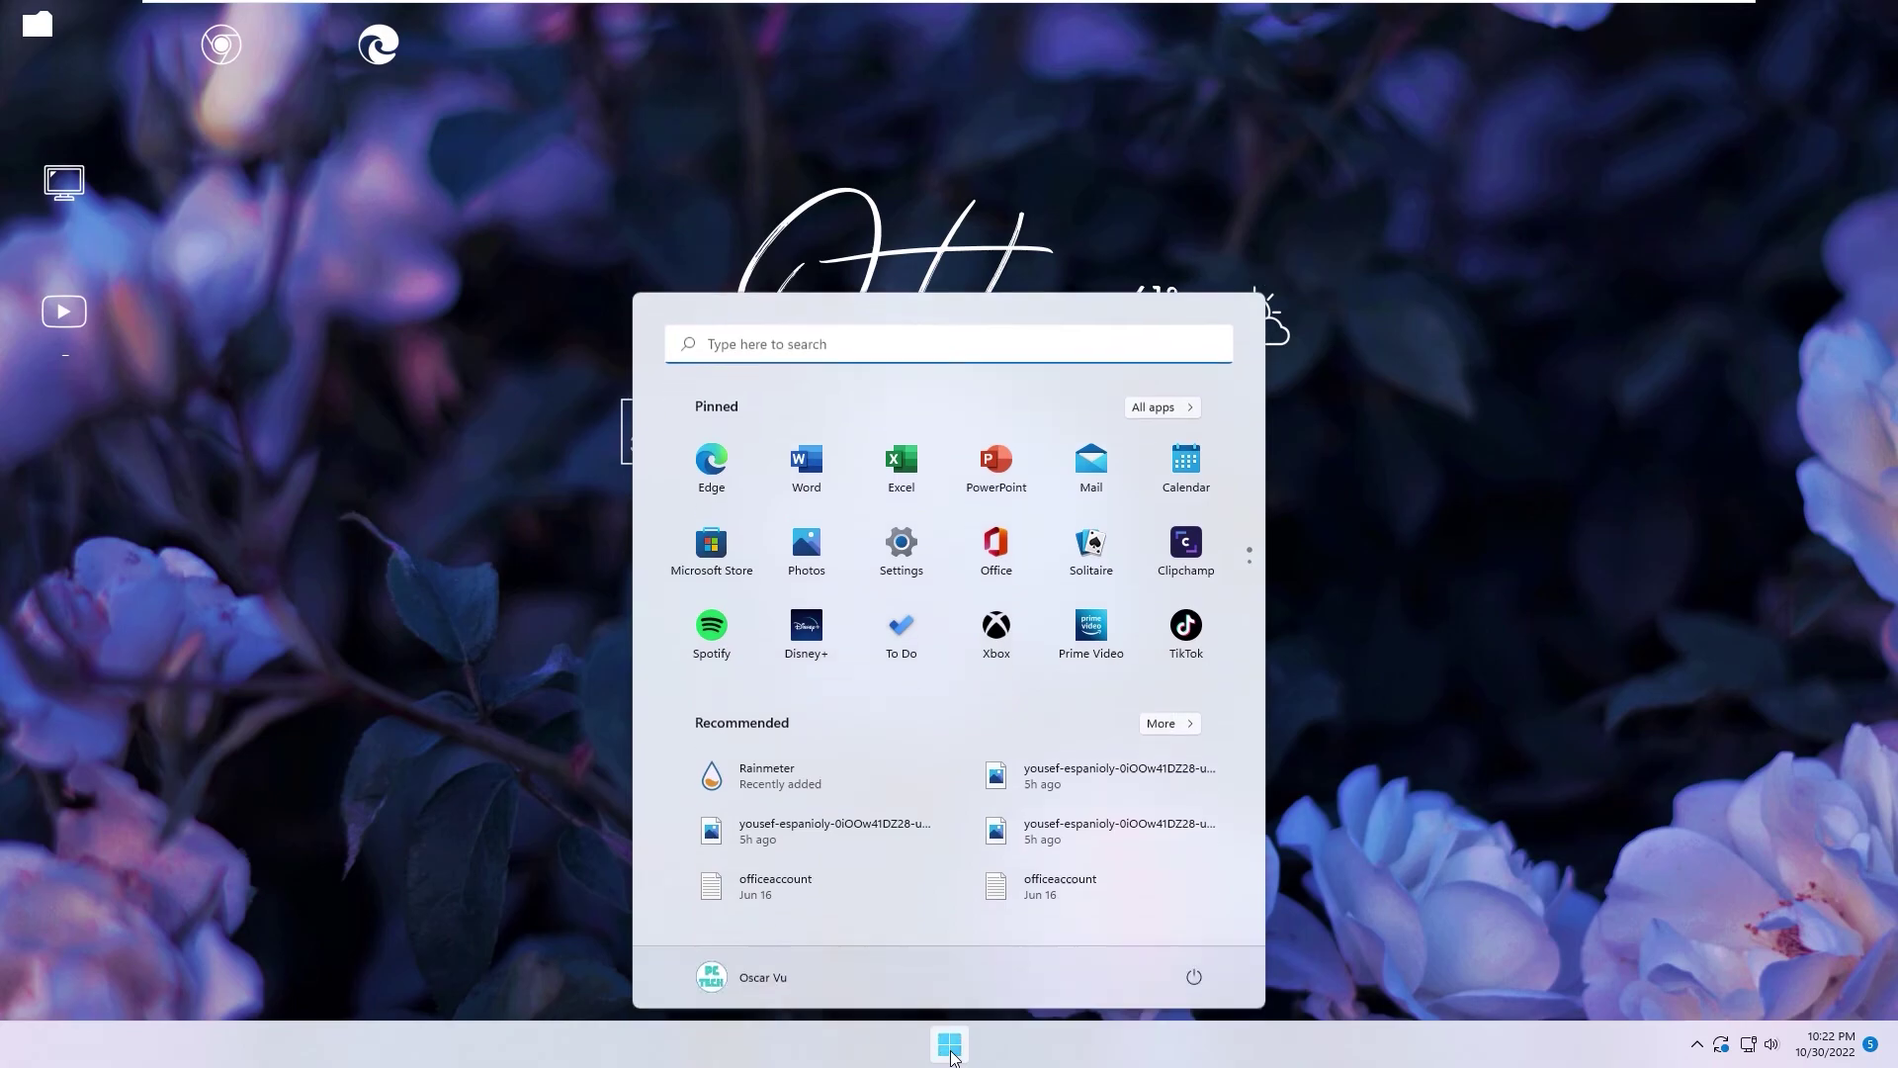
click(703, 551)
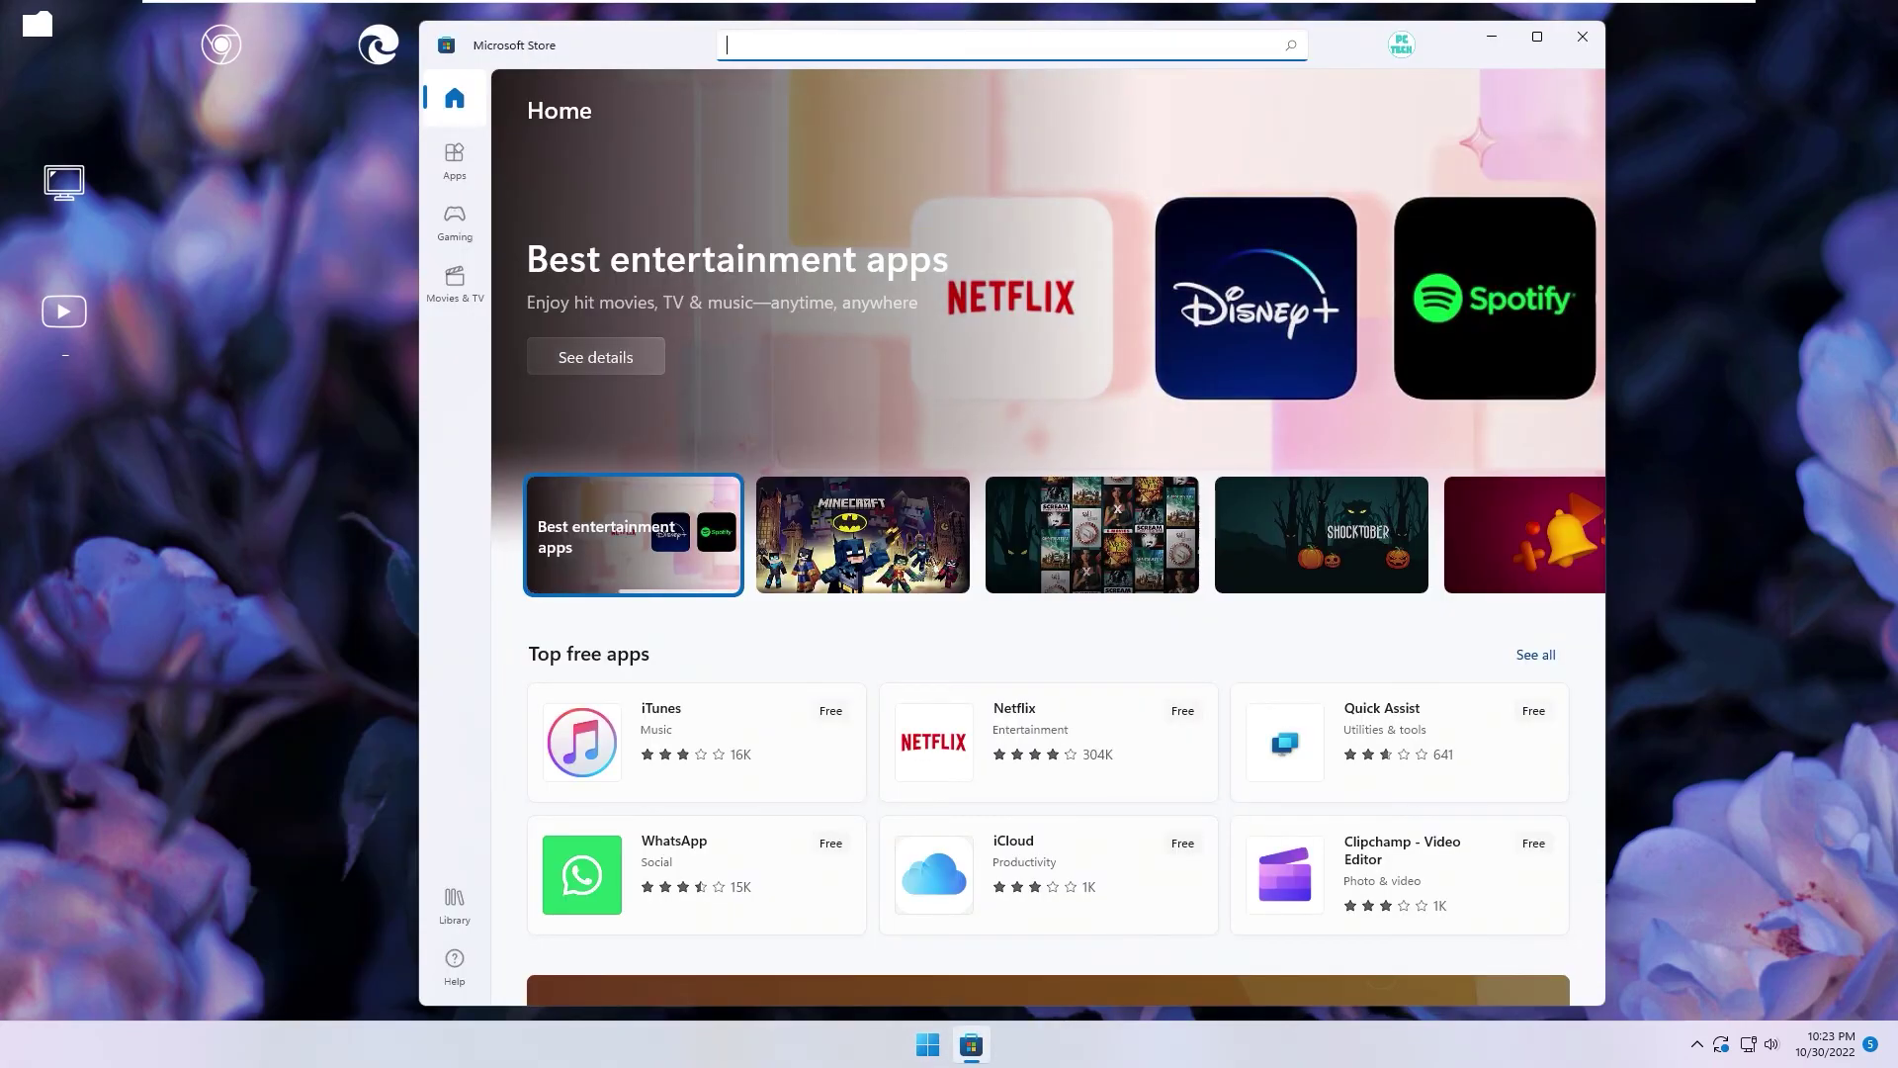
text(translucenttb)
click(801, 156)
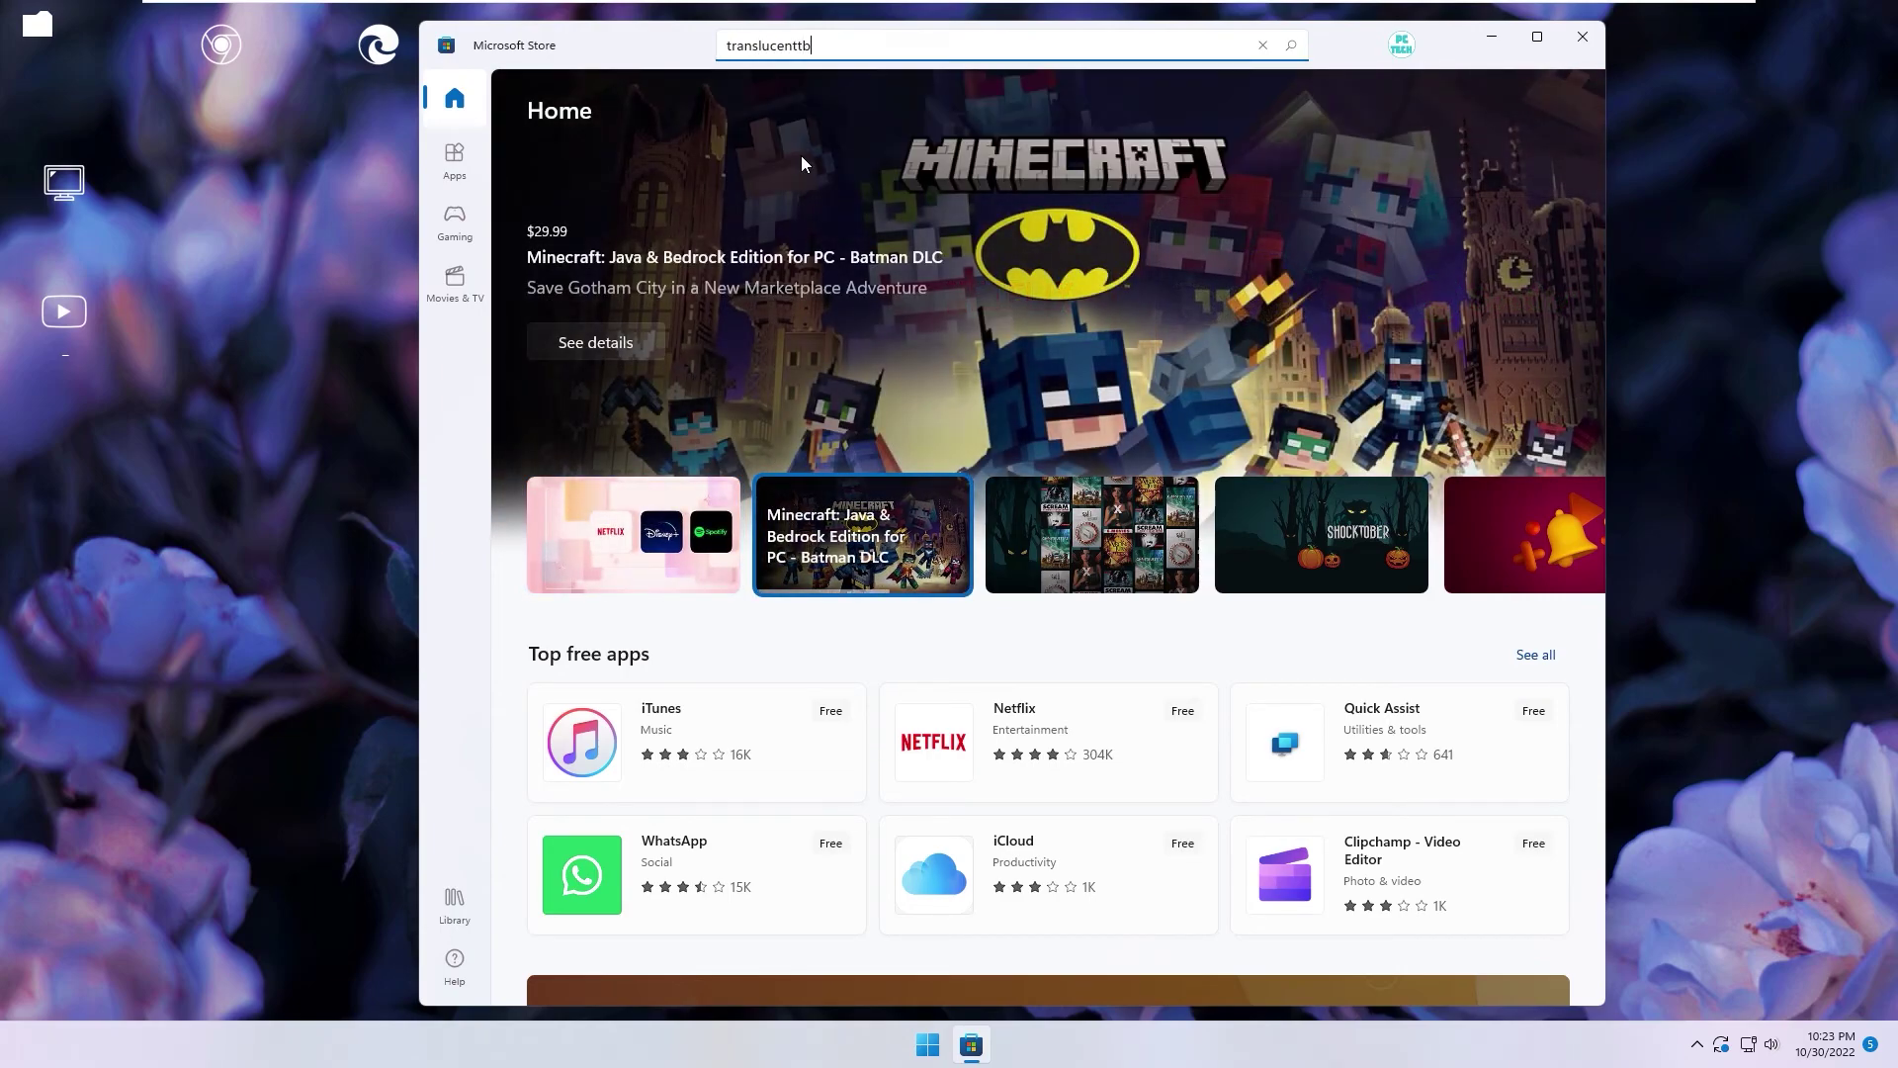
click(690, 423)
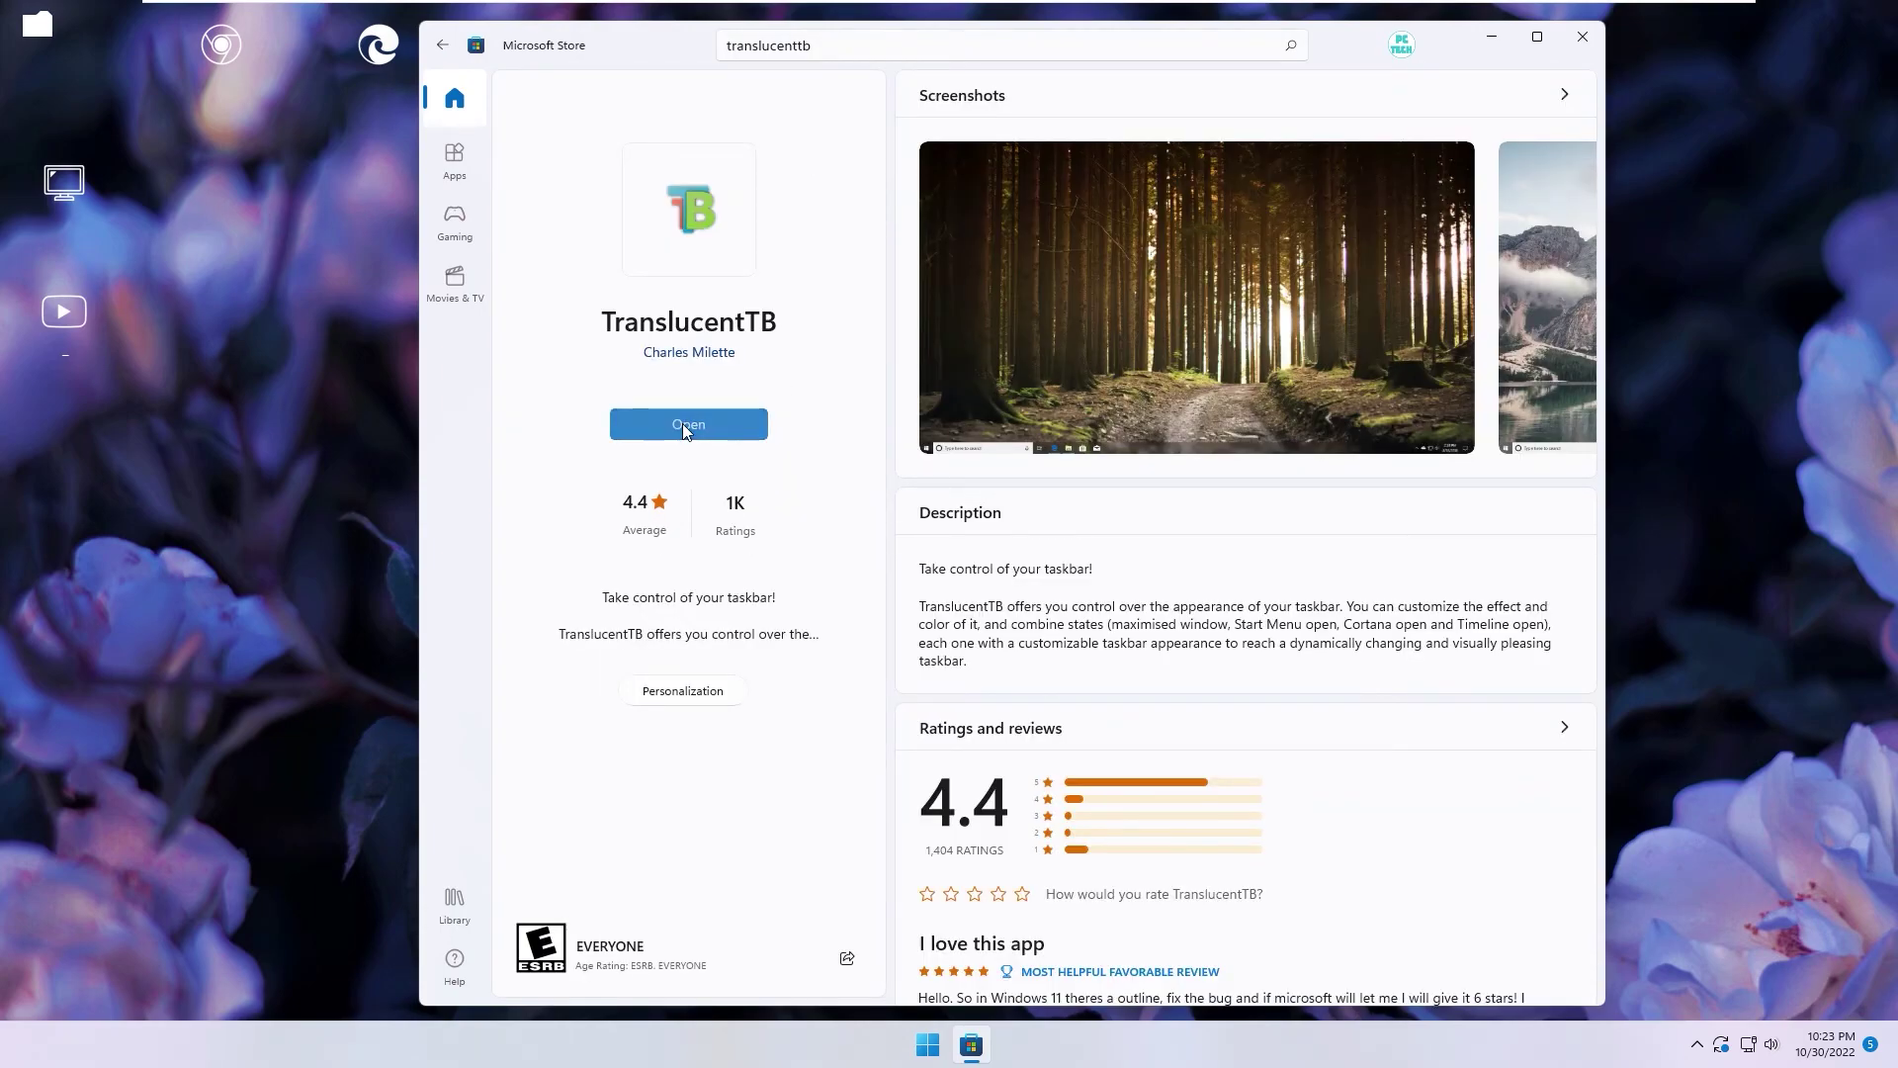
click(687, 425)
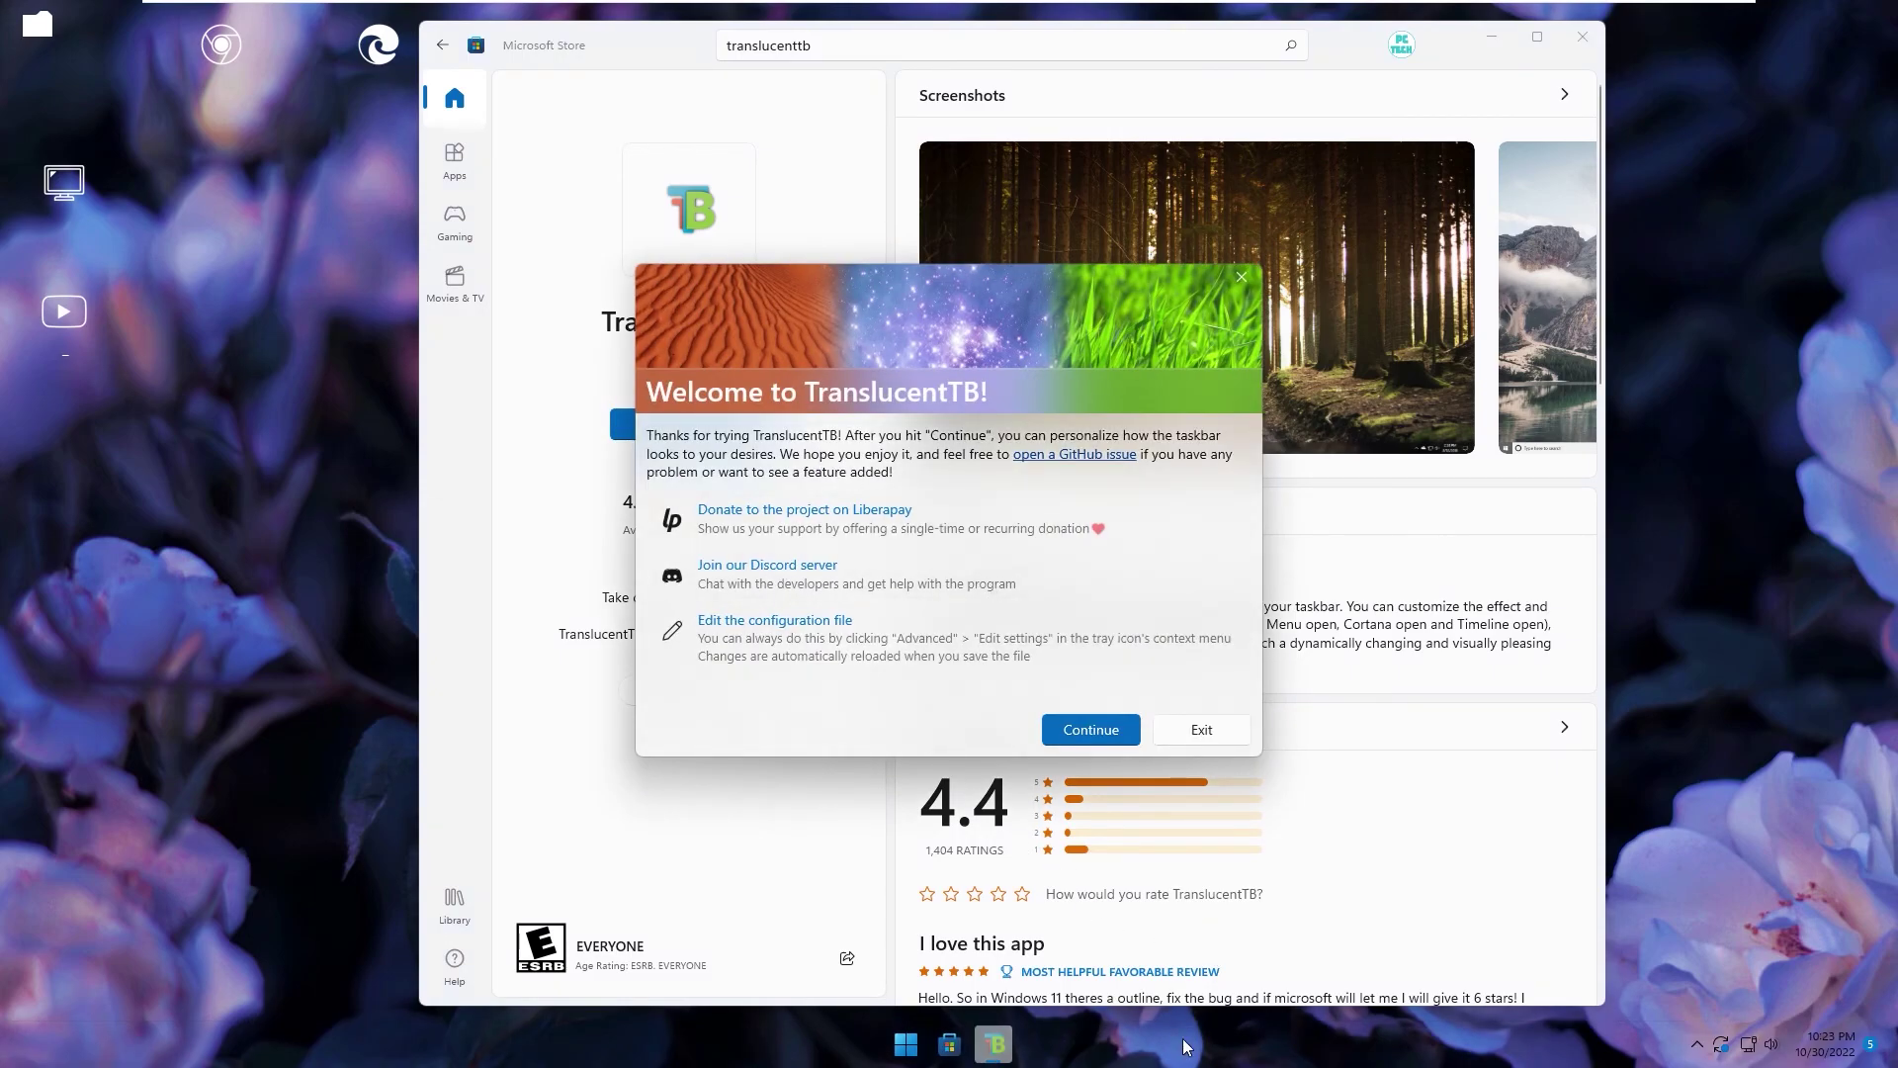
click(1076, 727)
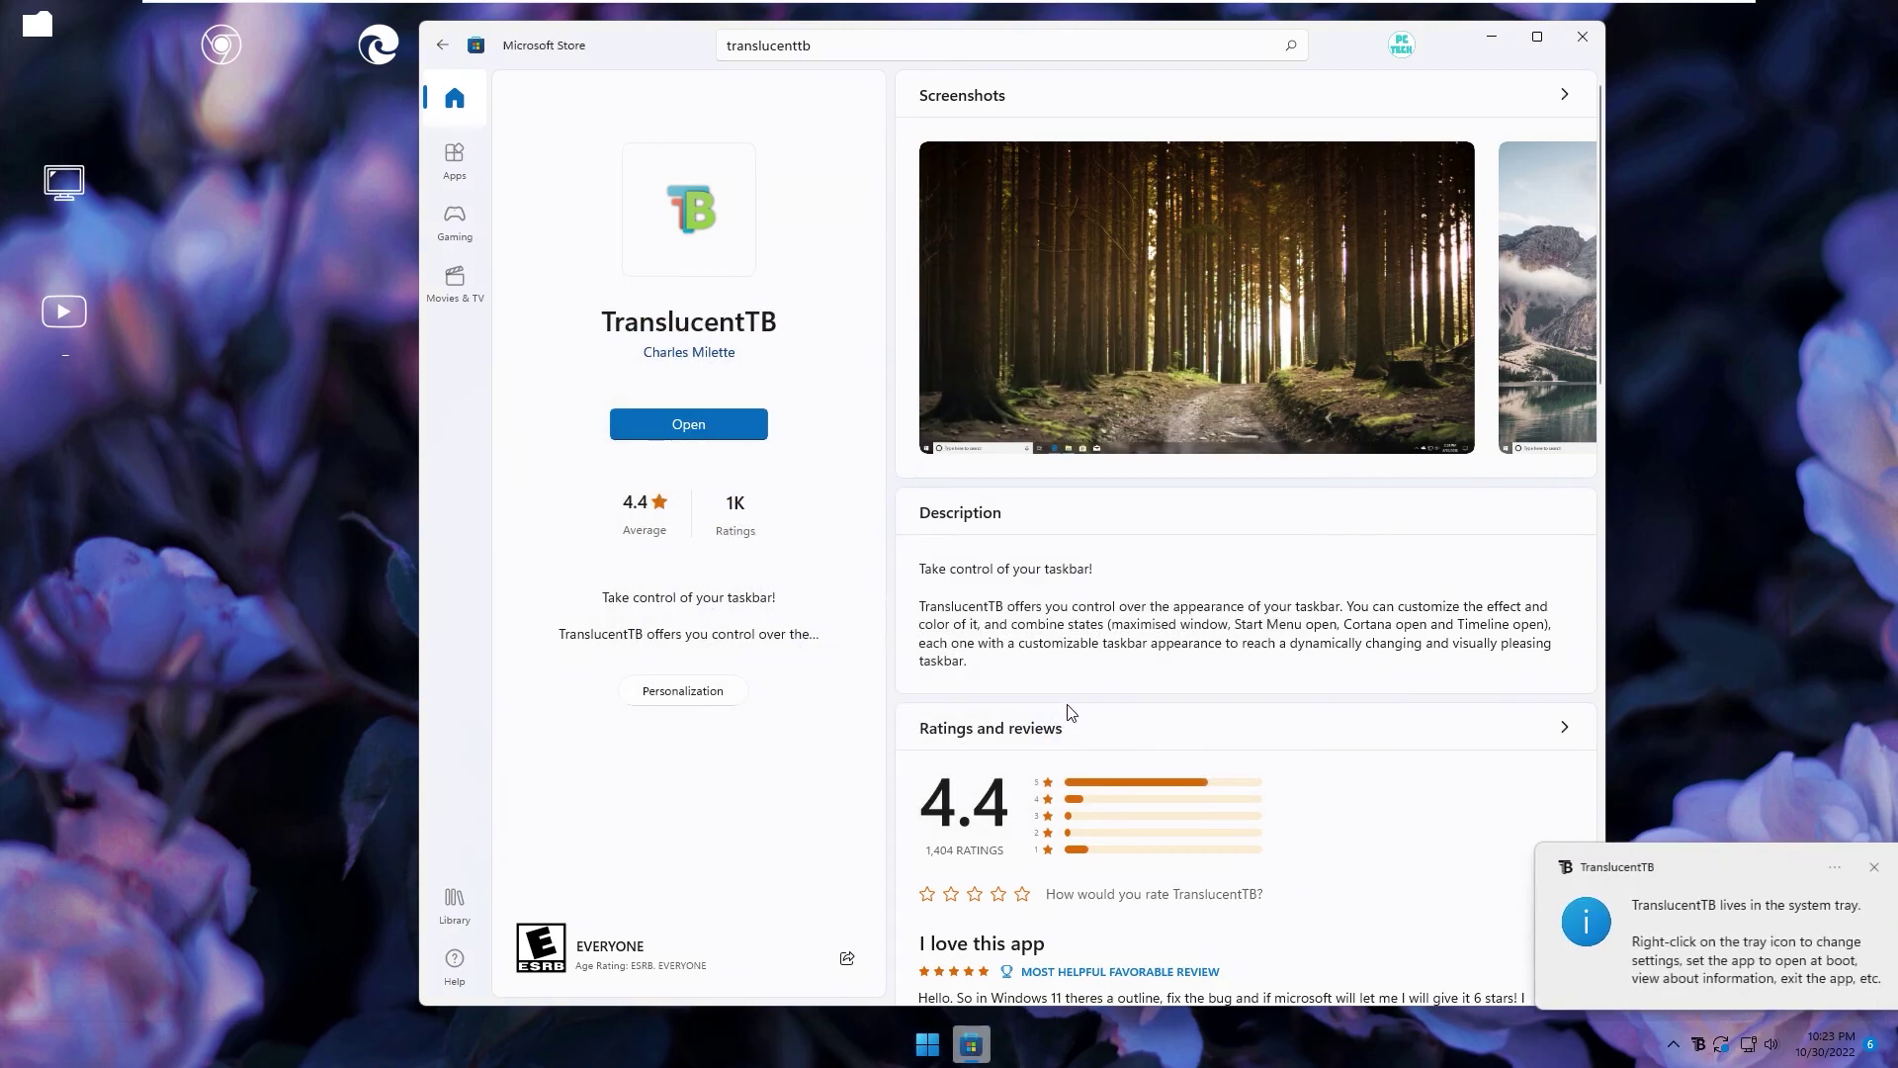
Close the Microsoft Store and set TranslucentTB's desktop taskbar style to Acrylic
click(1582, 36)
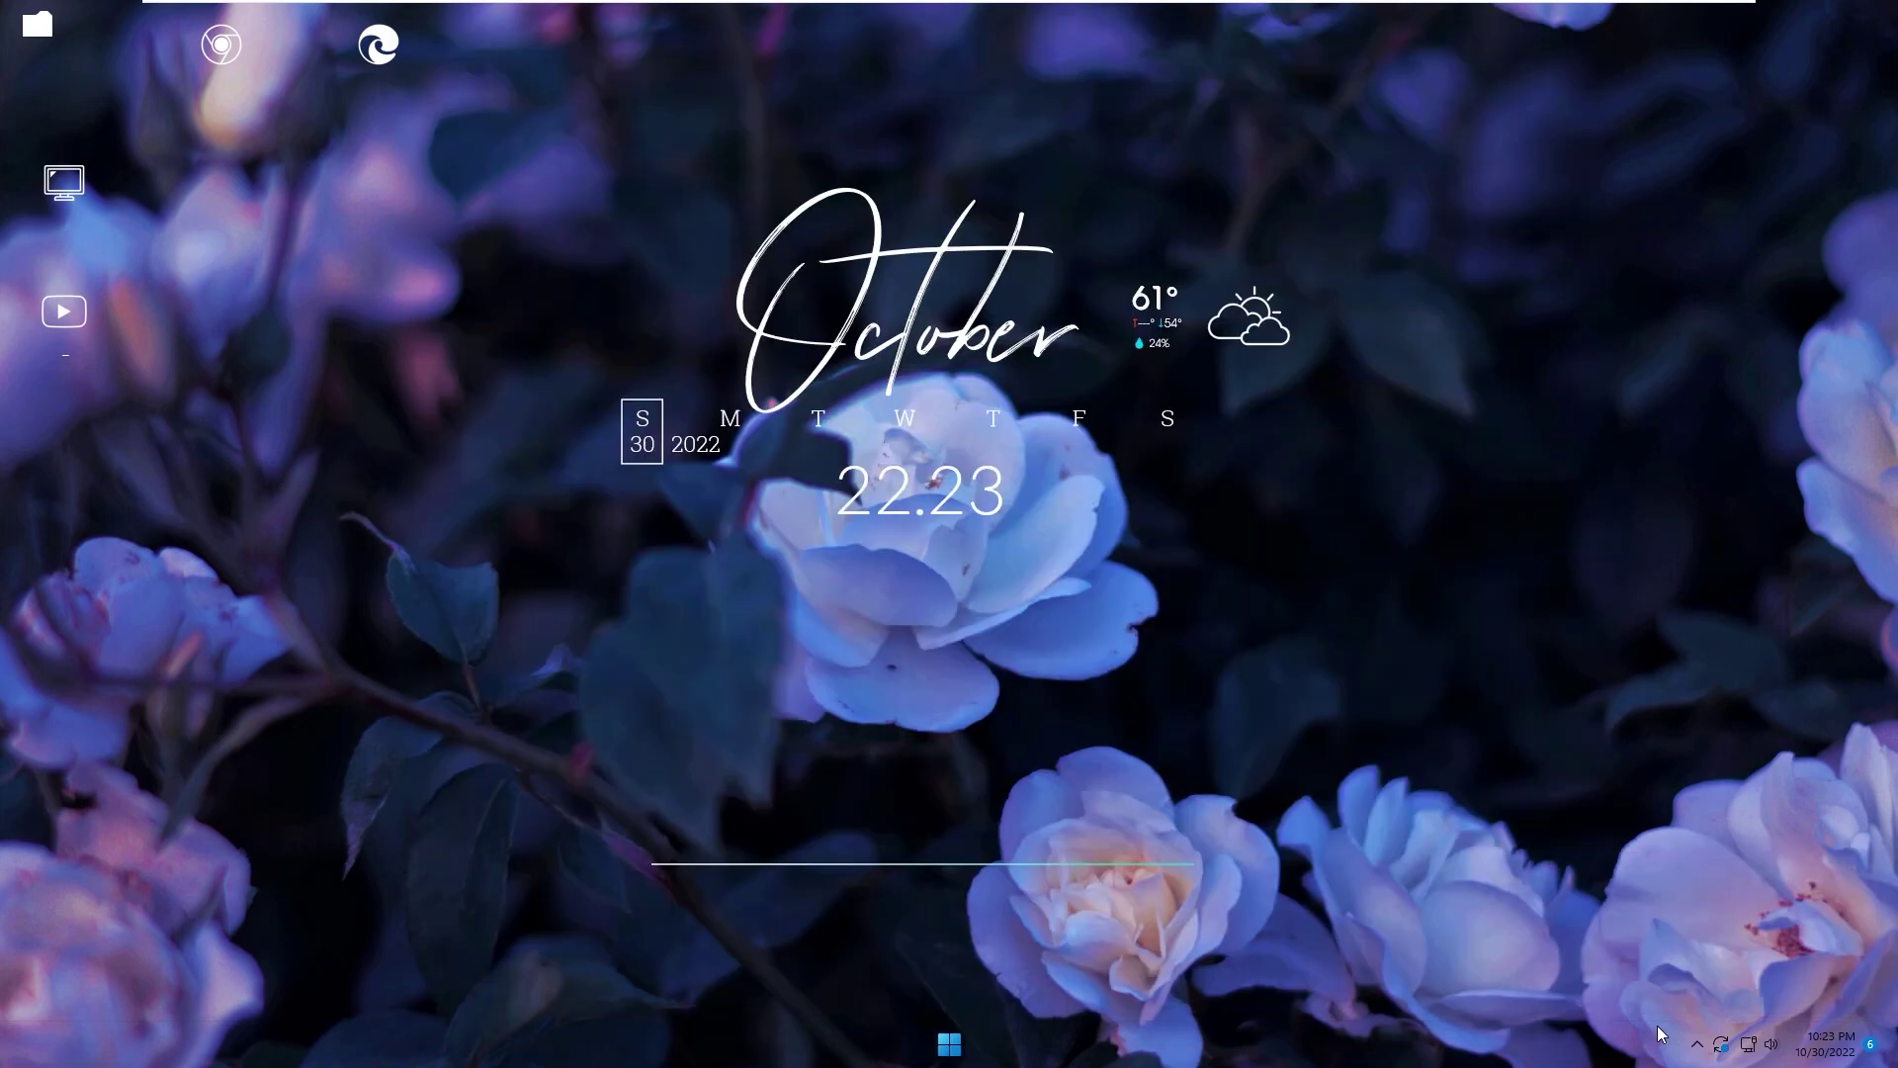
click(1698, 1048)
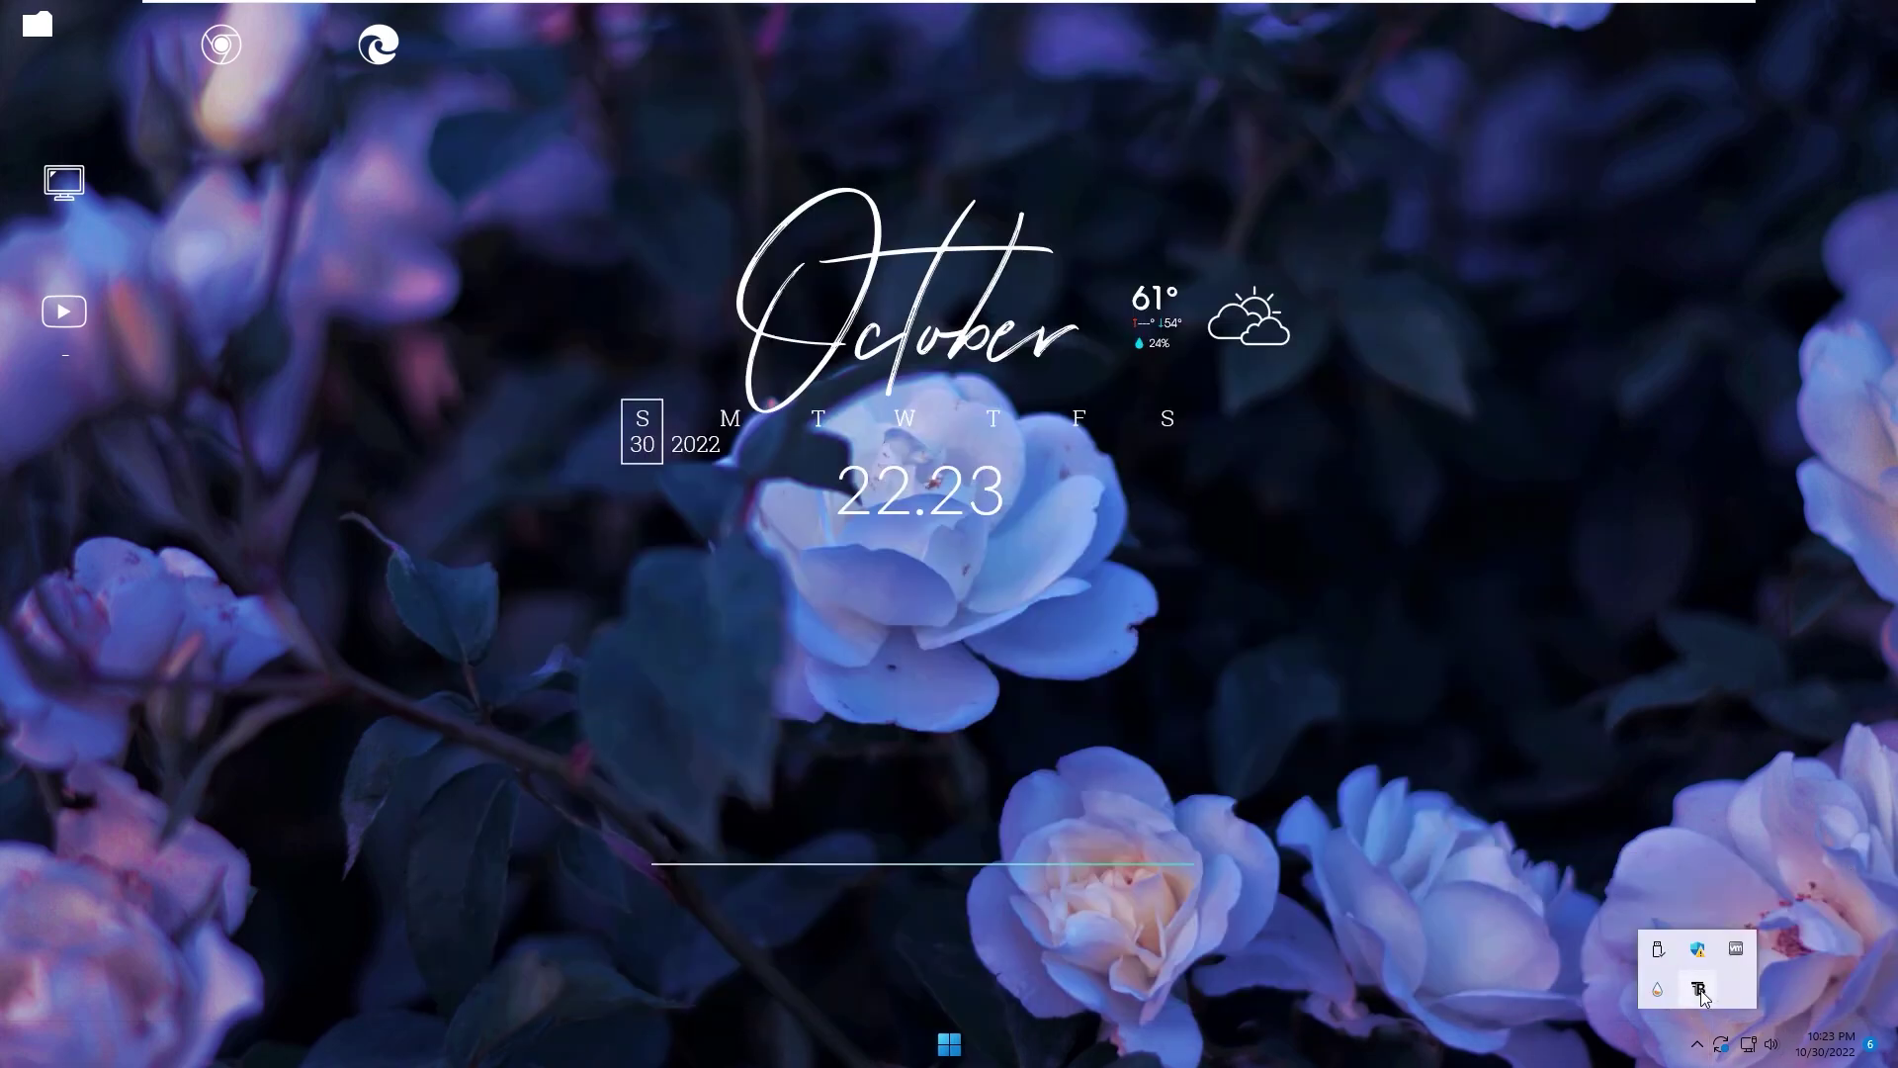
right_click(1661, 951)
mouse_move(1552, 719)
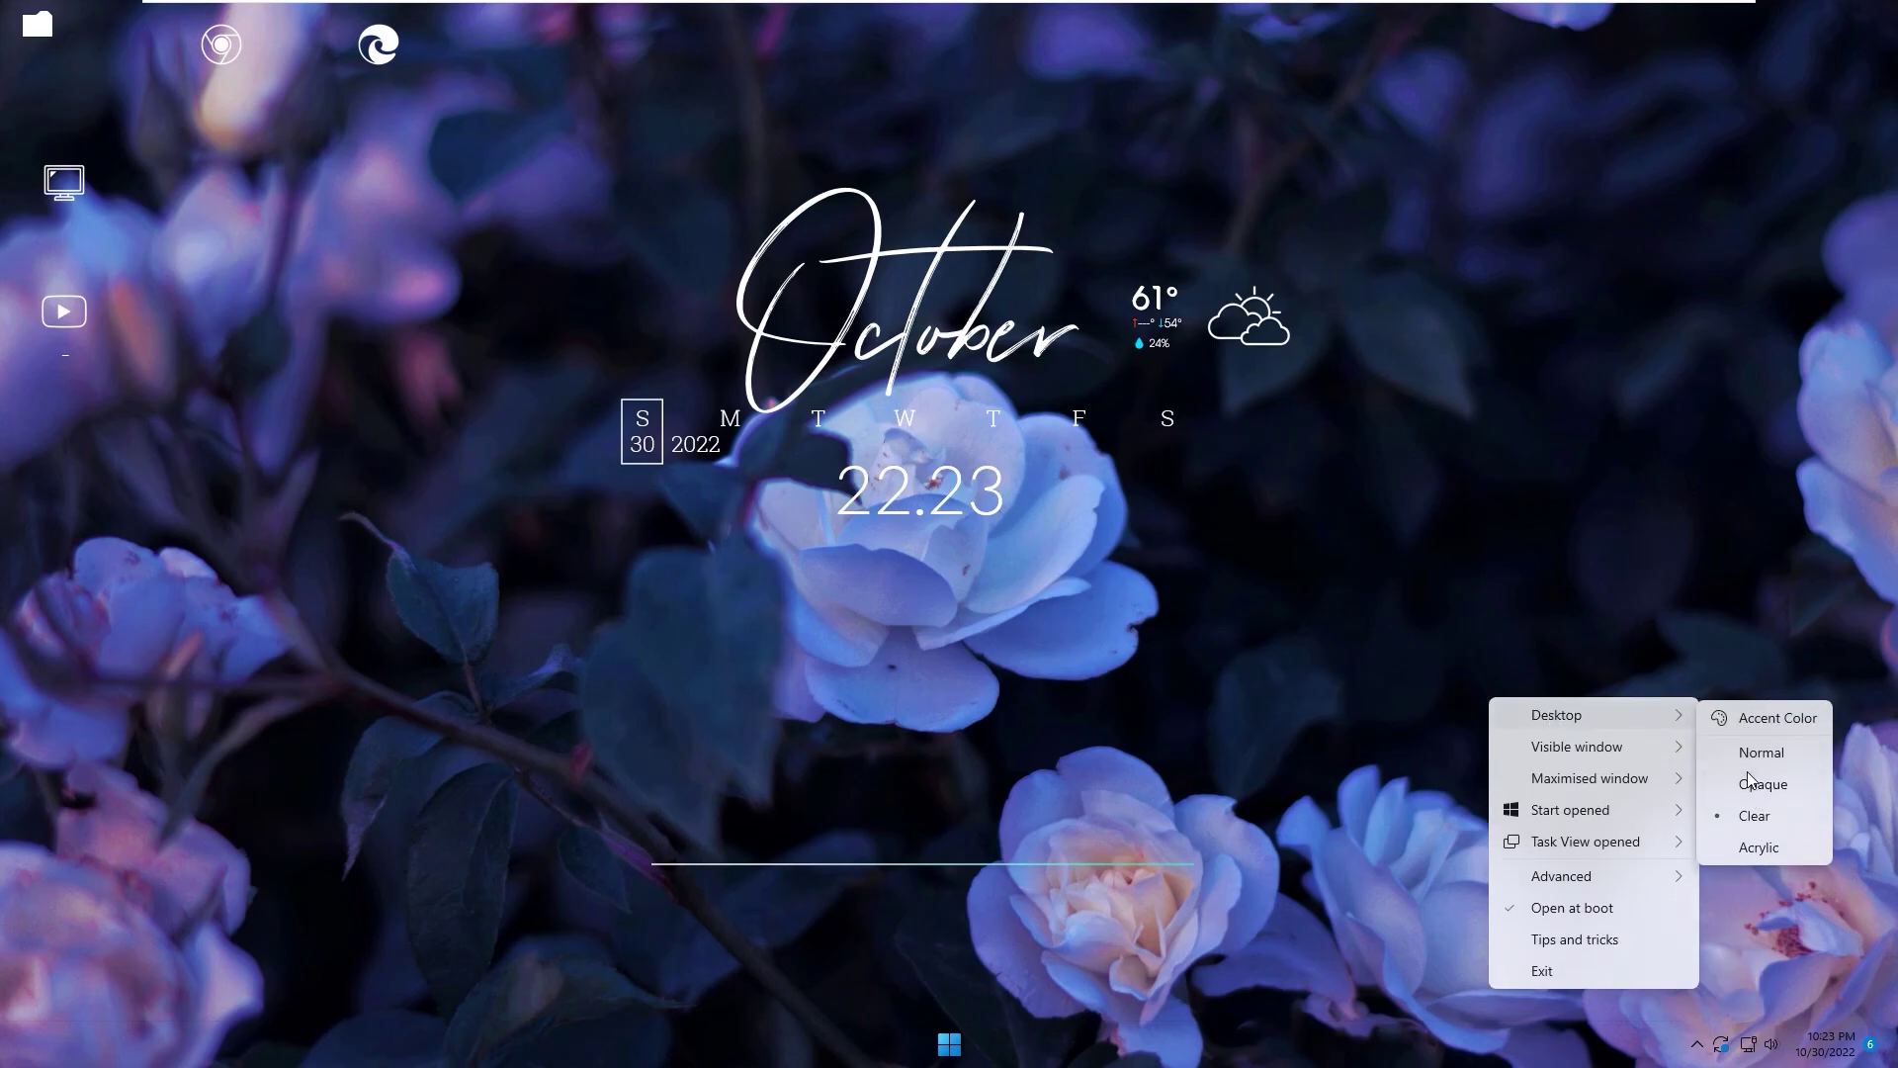
click(1750, 849)
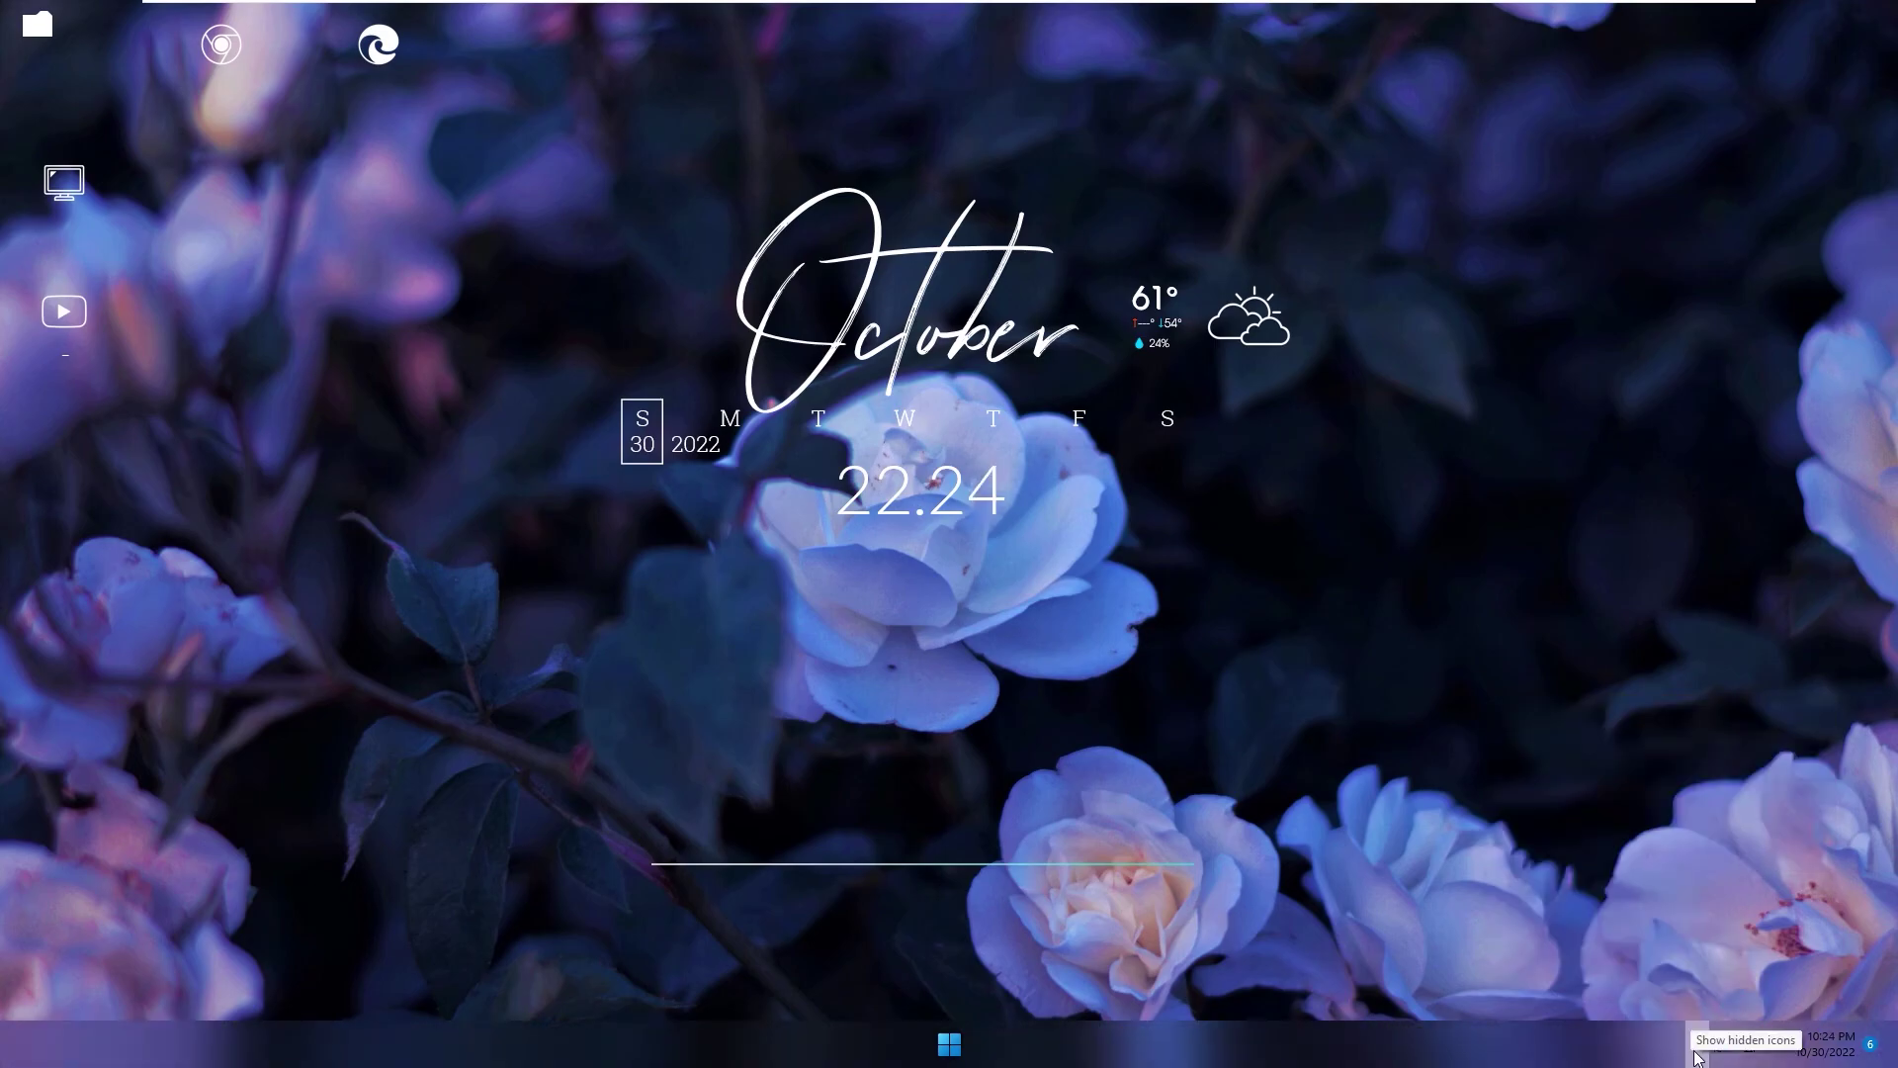
Switch TranslucentTB's desktop taskbar style from Acrylic to Clear
click(1698, 1044)
right_click(1701, 991)
mouse_move(1553, 712)
click(1738, 822)
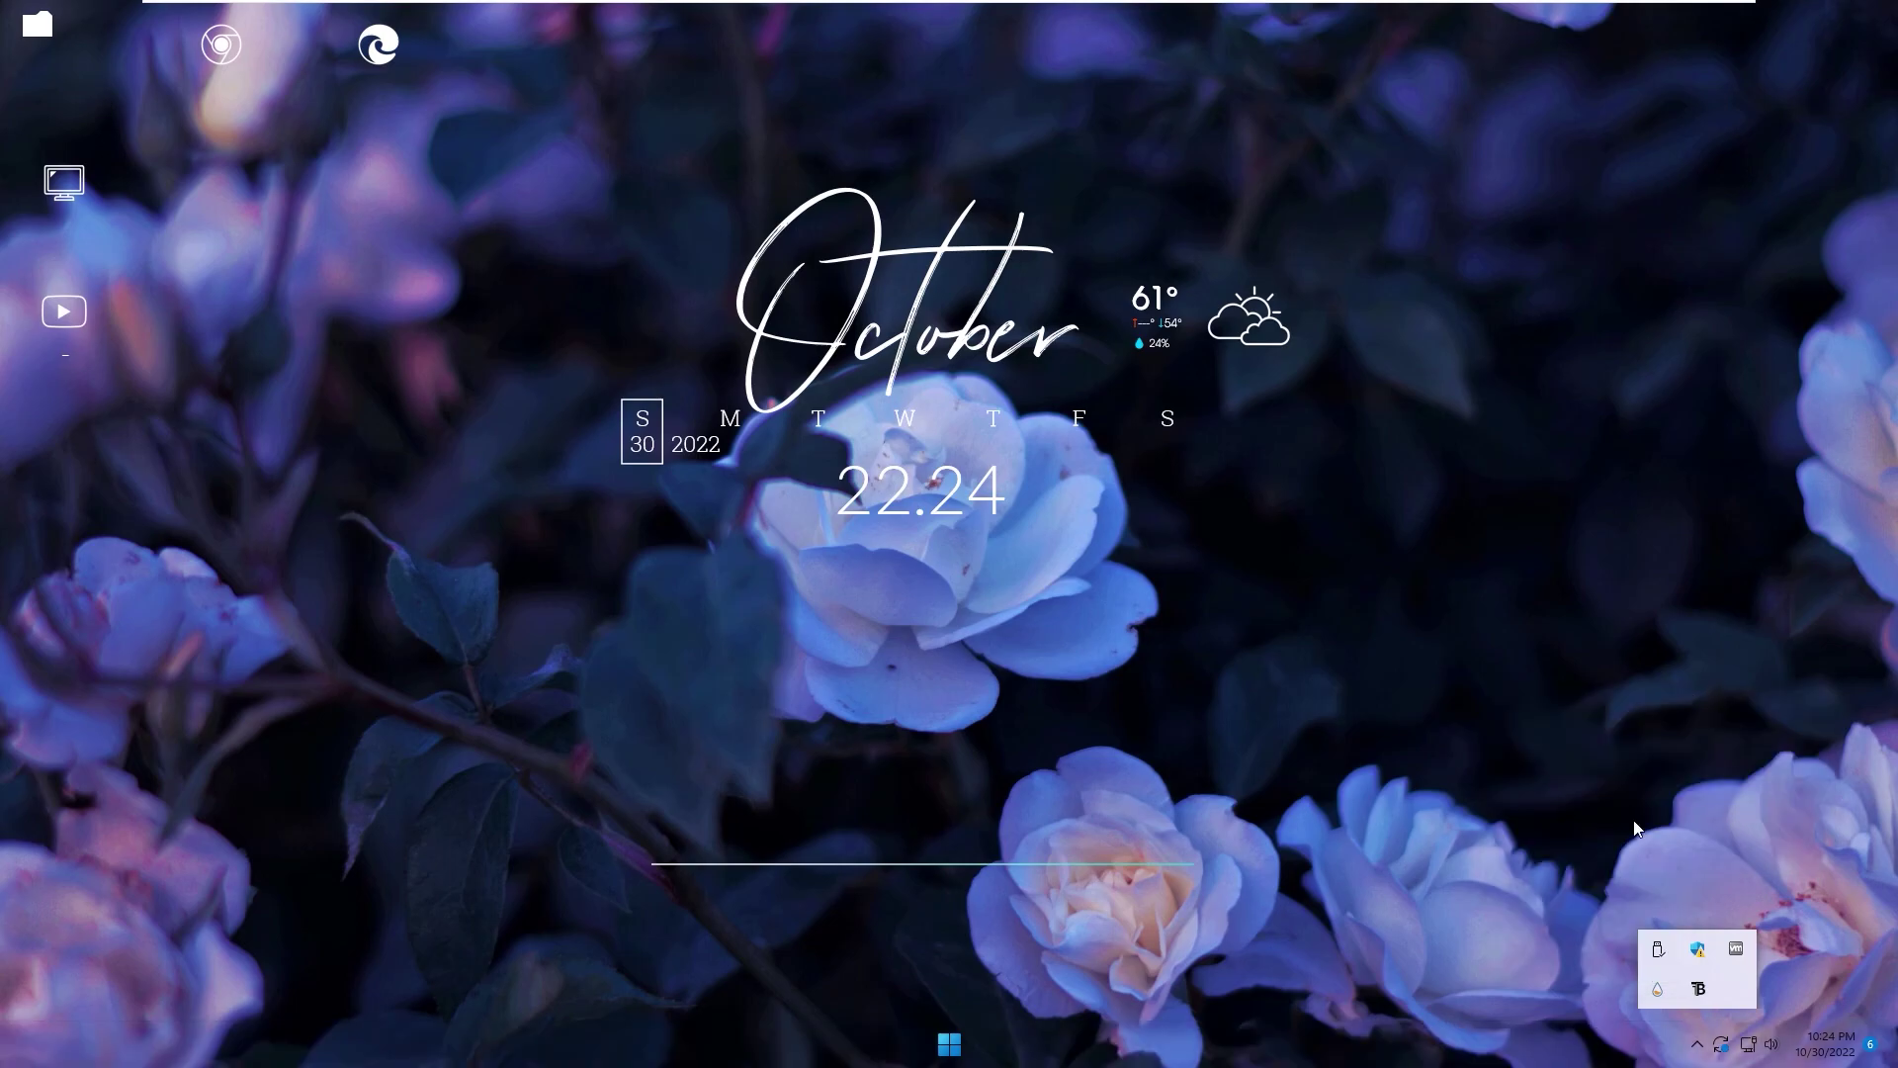